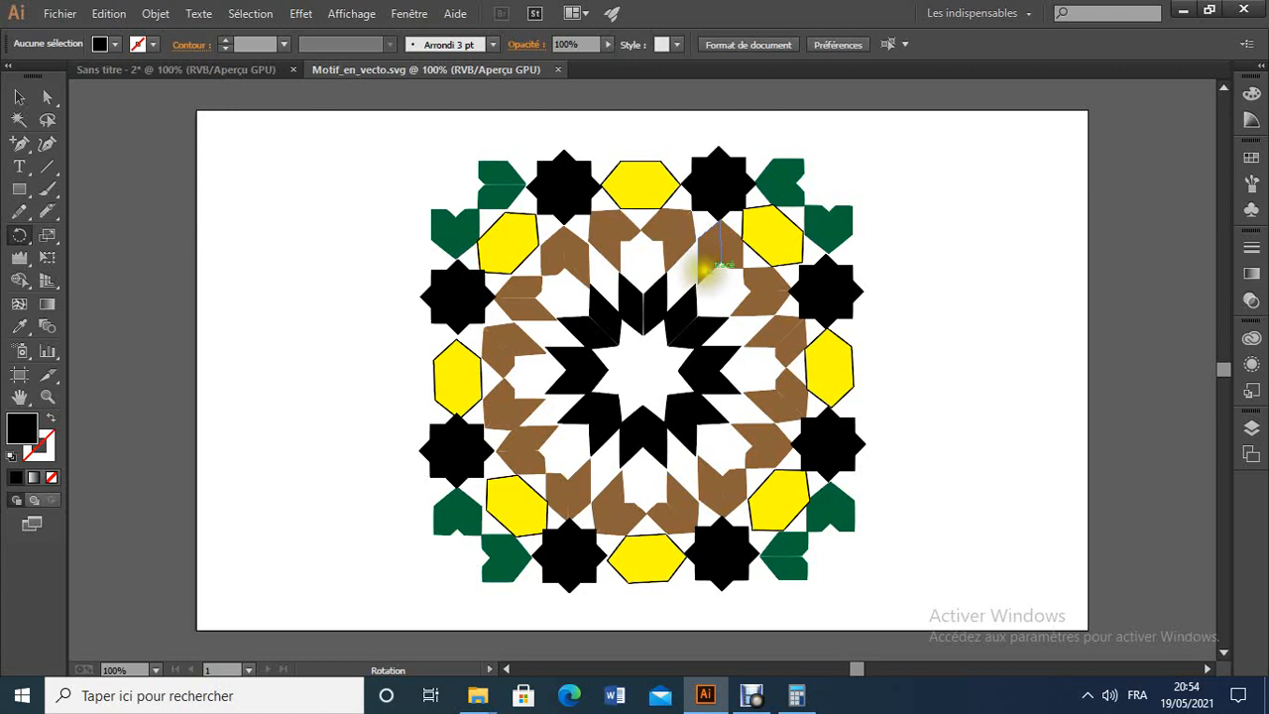
Create a new RGB document 40 cm wide and 20 cm high with one artboard.
click(62, 14)
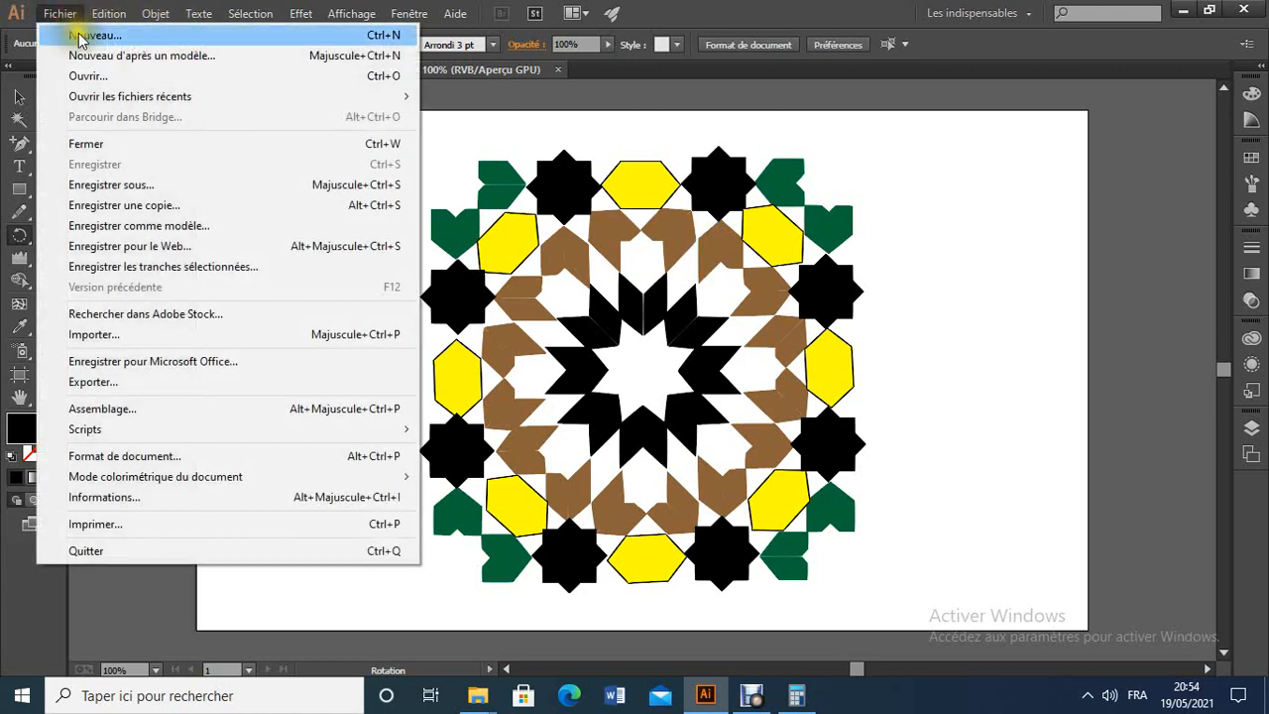
click(81, 38)
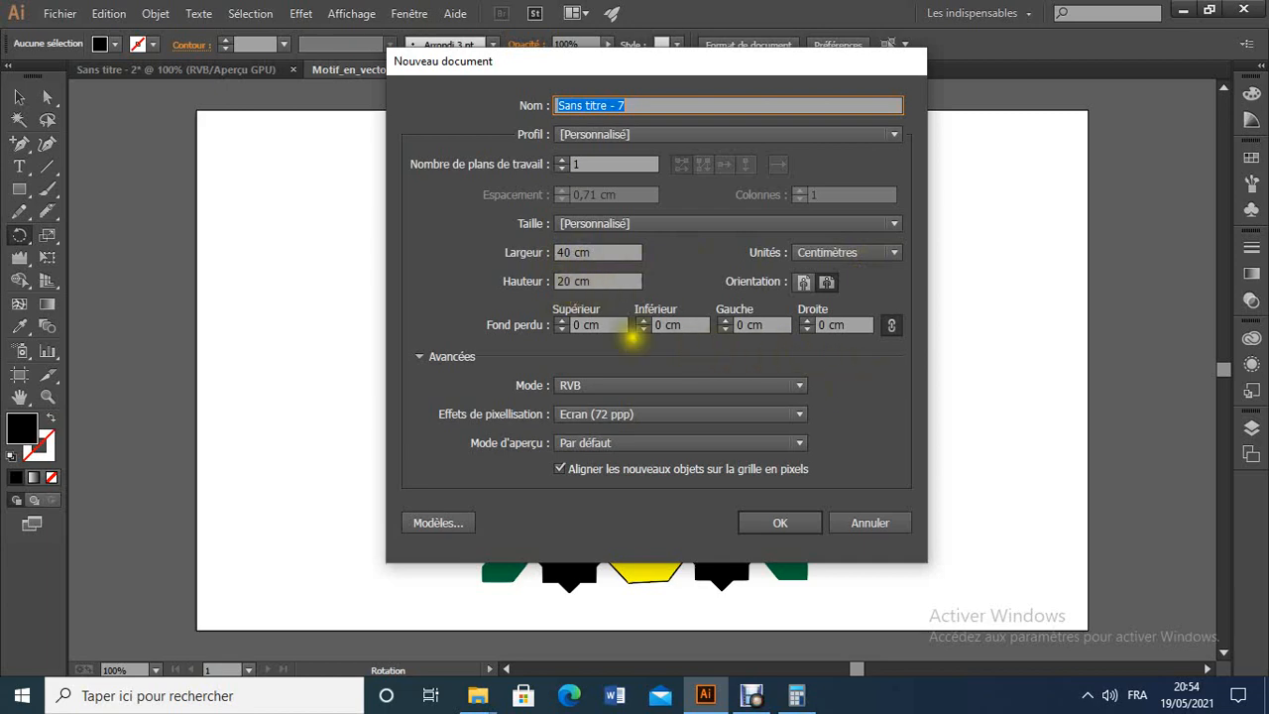
click(768, 515)
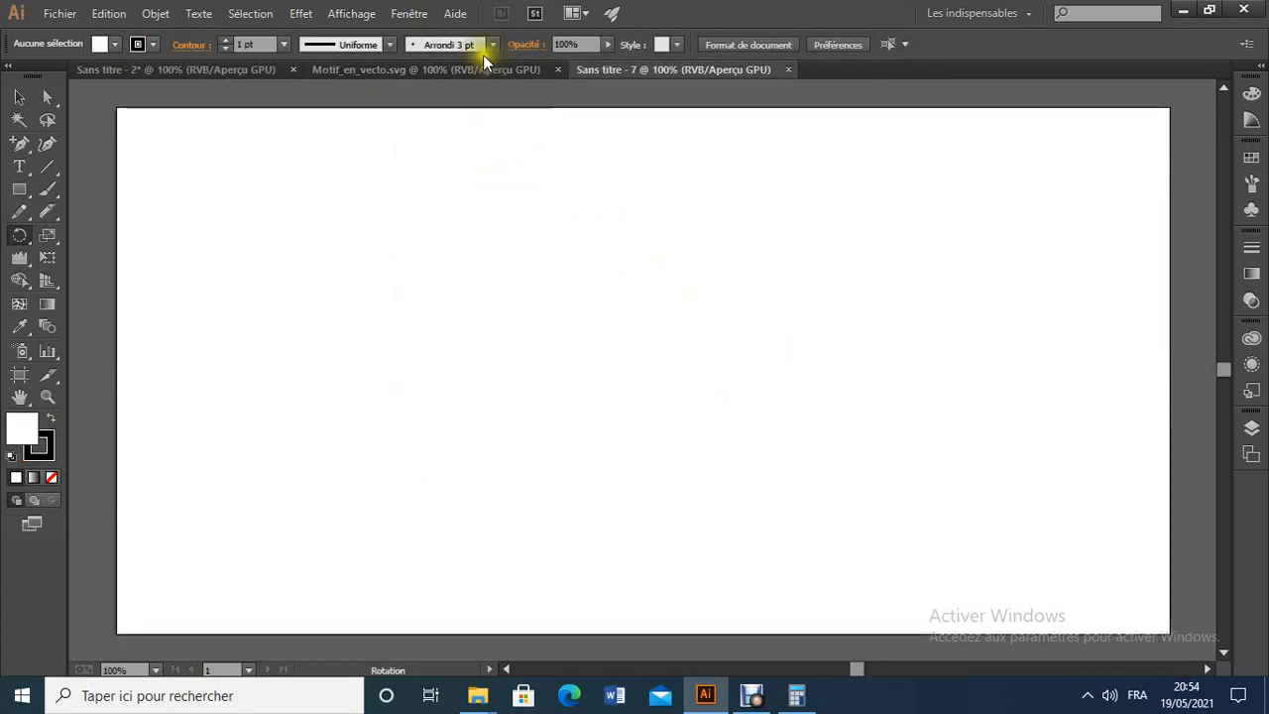
Check the reference motif in Motif_en_vecto.svg, and draw a 2 × 2 cm square near the middle of the new artboard.
click(459, 69)
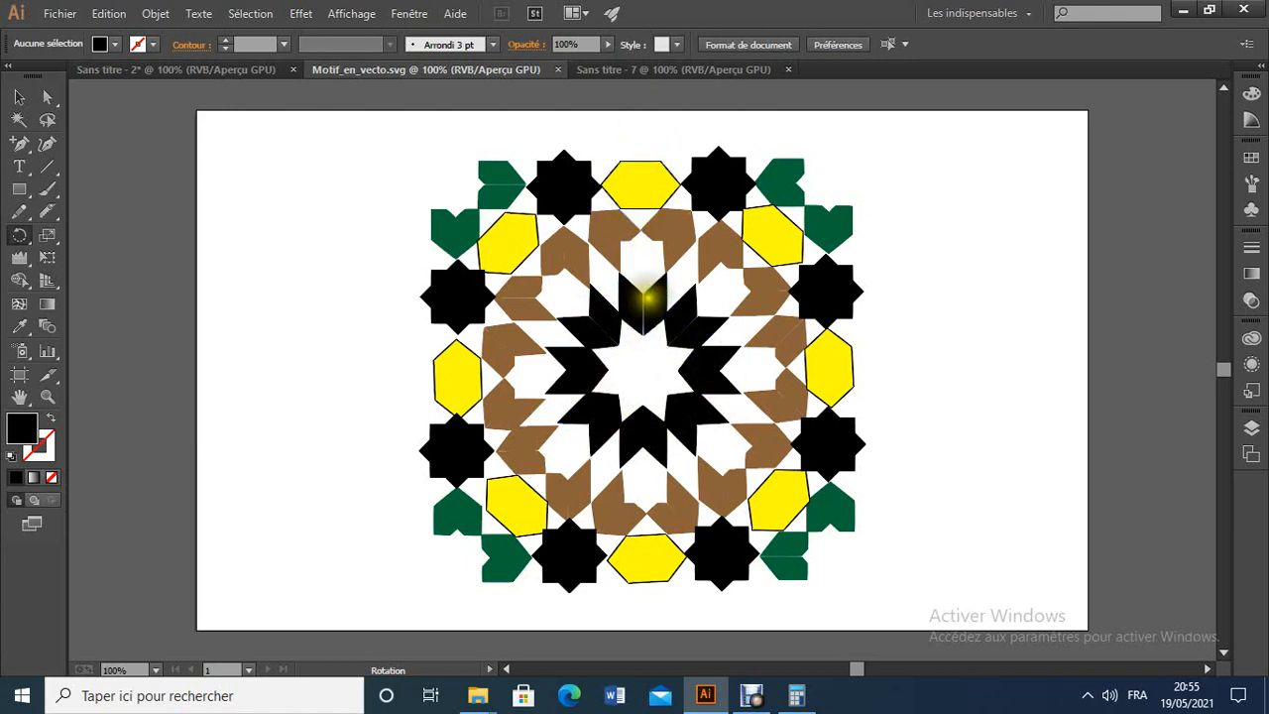
click(637, 71)
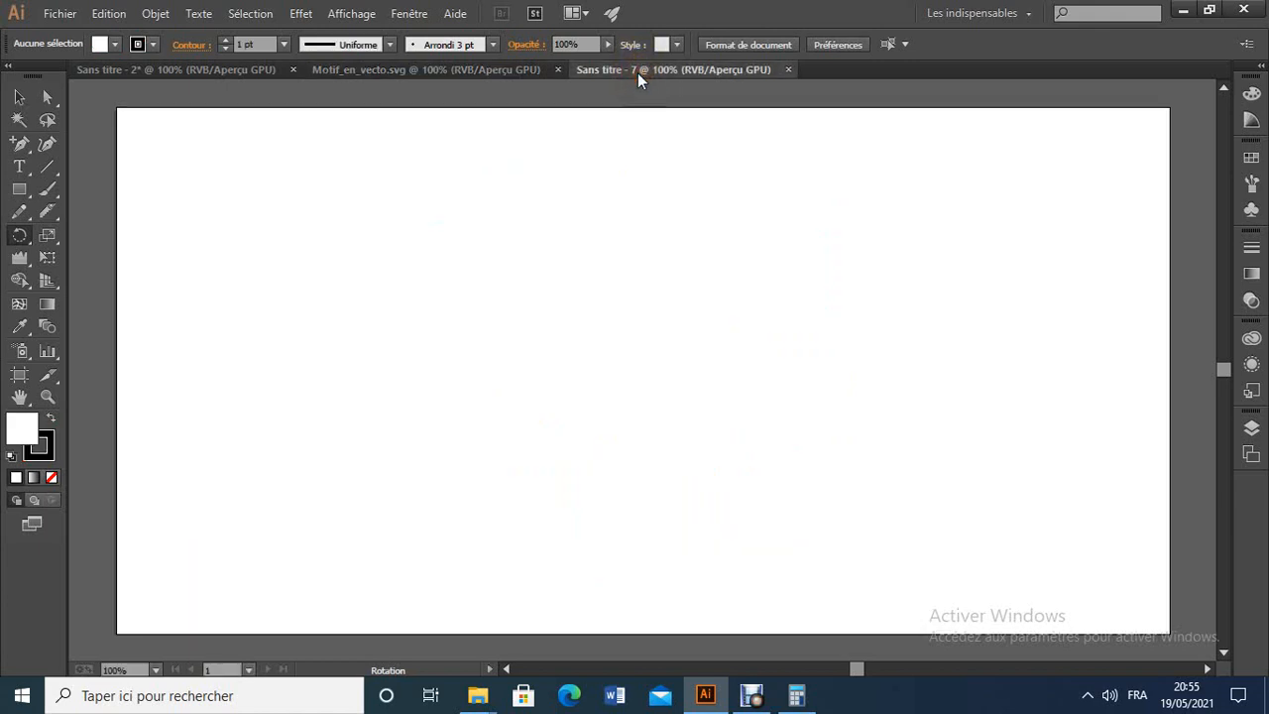
click(21, 192)
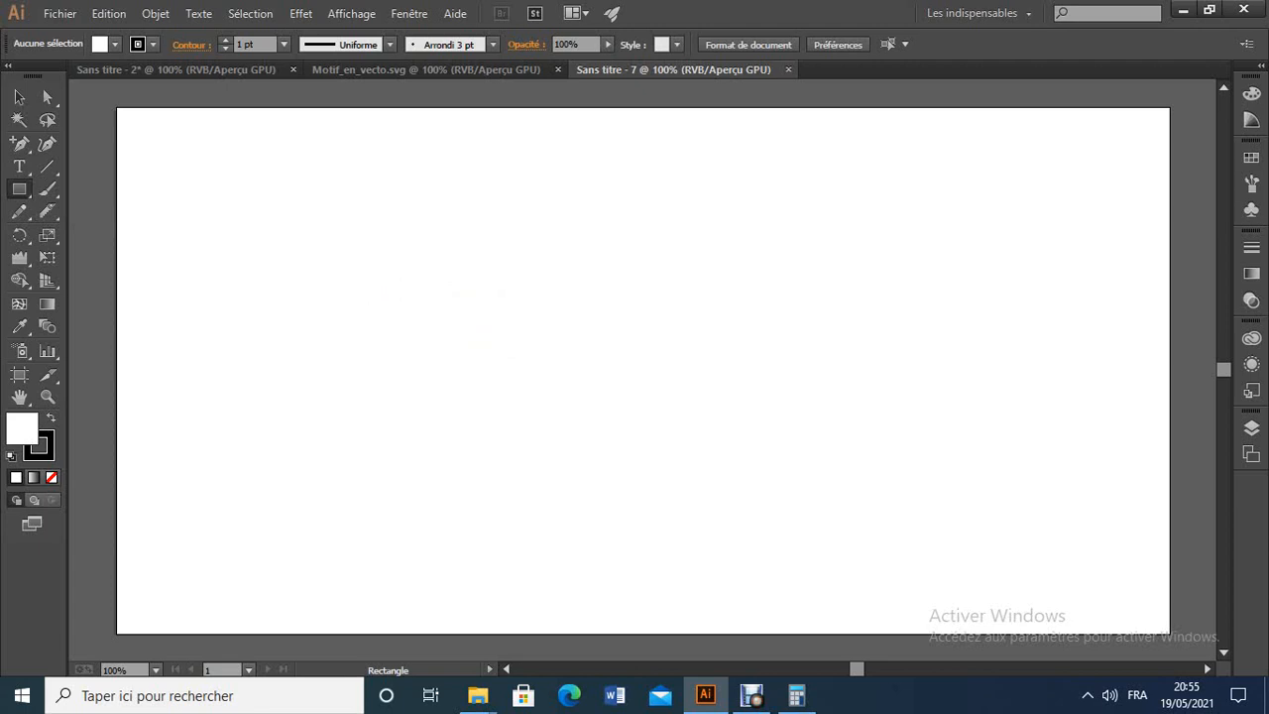
click(509, 331)
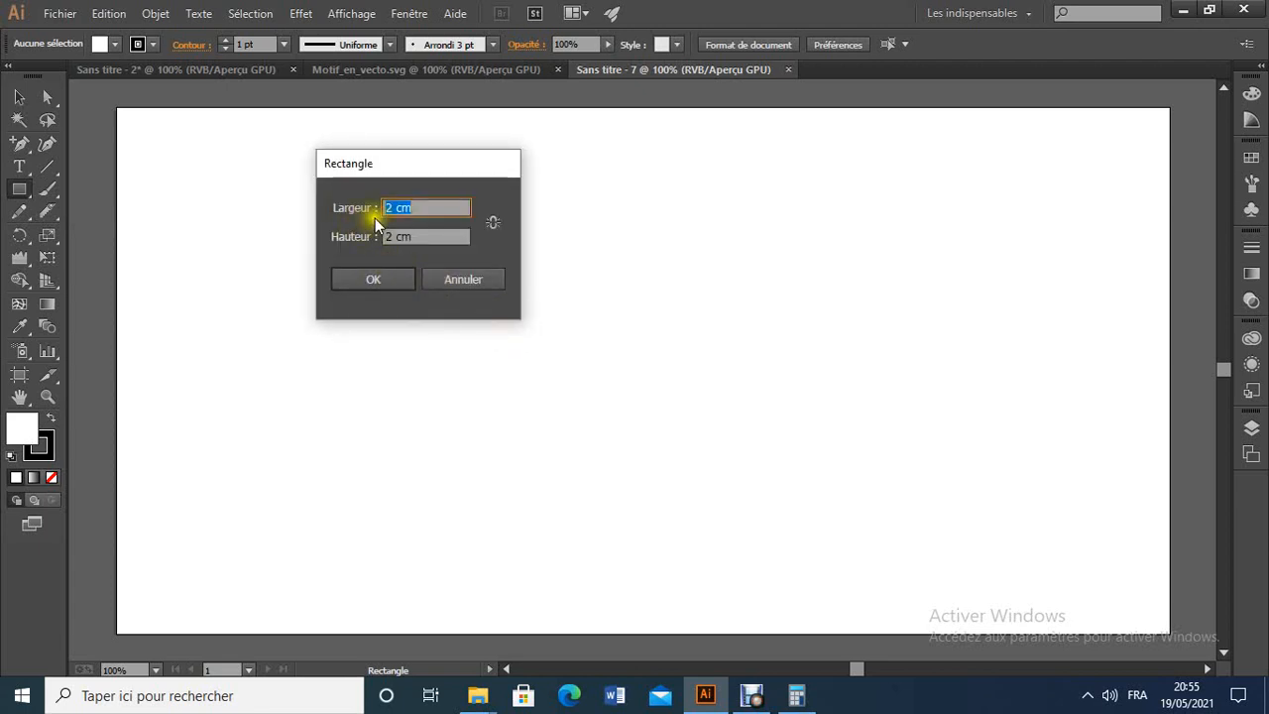
click(362, 280)
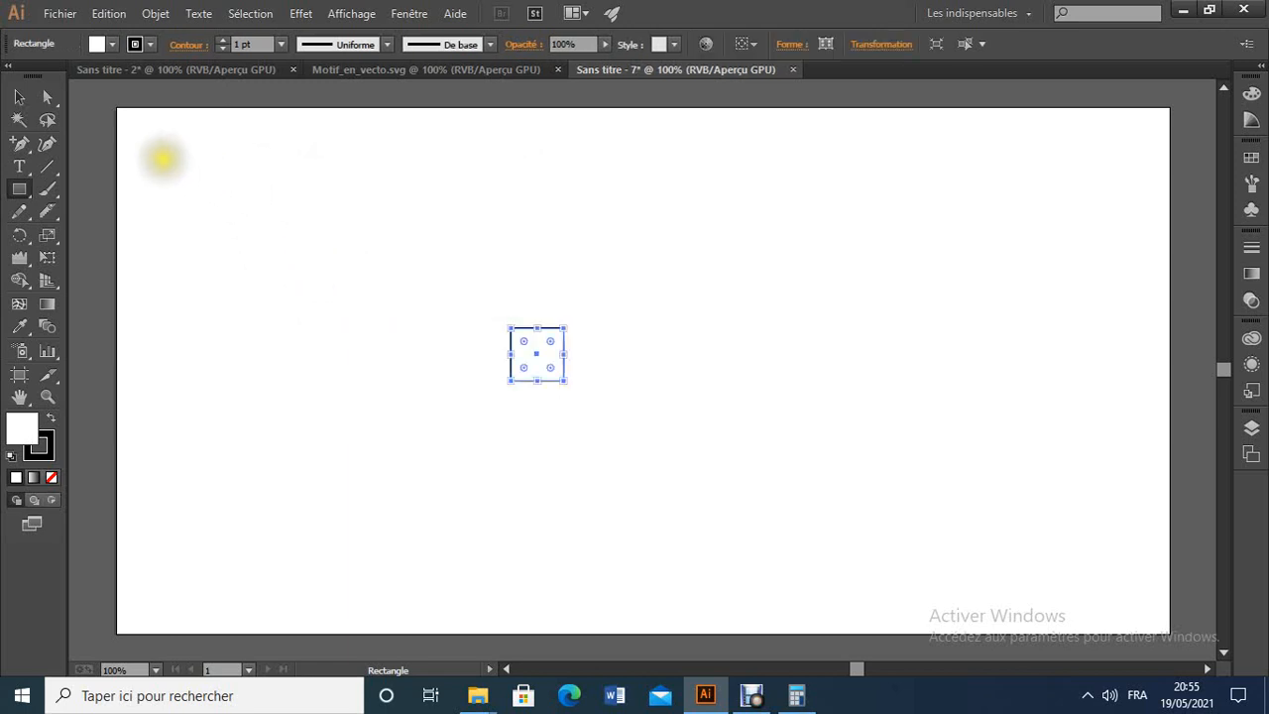
Fill the square with black and compare it with the reference motif.
click(111, 44)
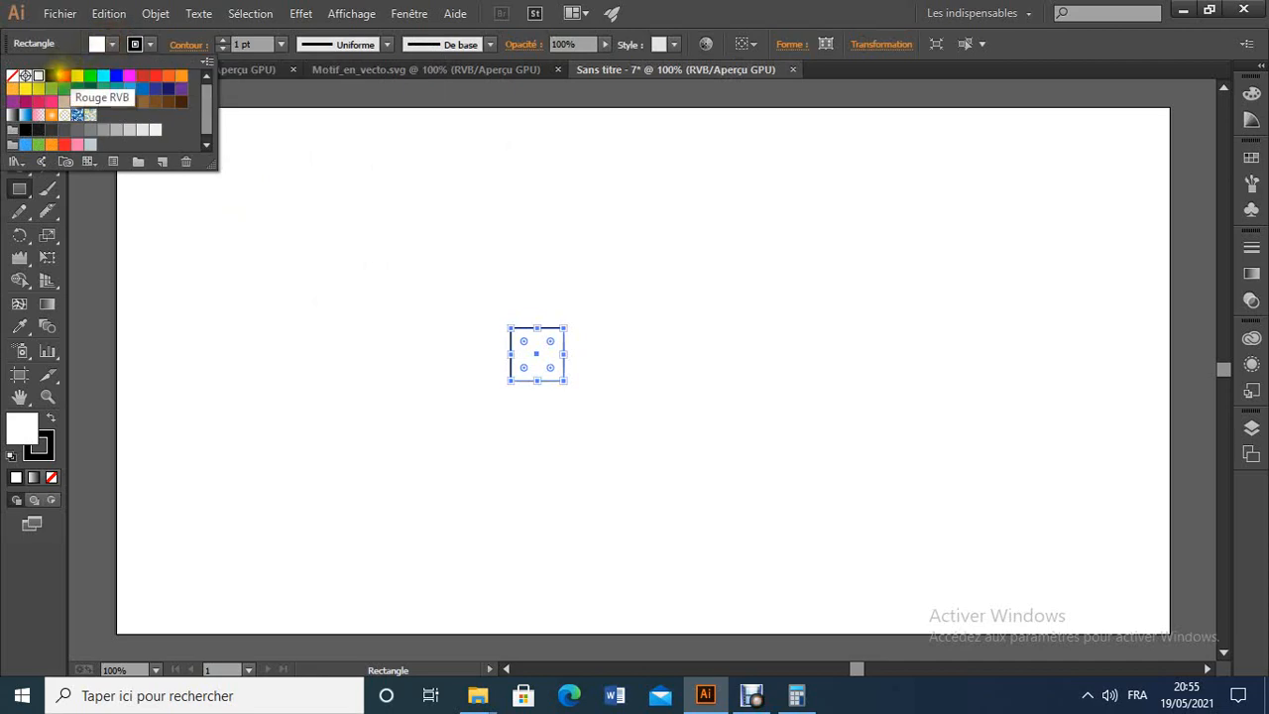
click(50, 76)
click(495, 197)
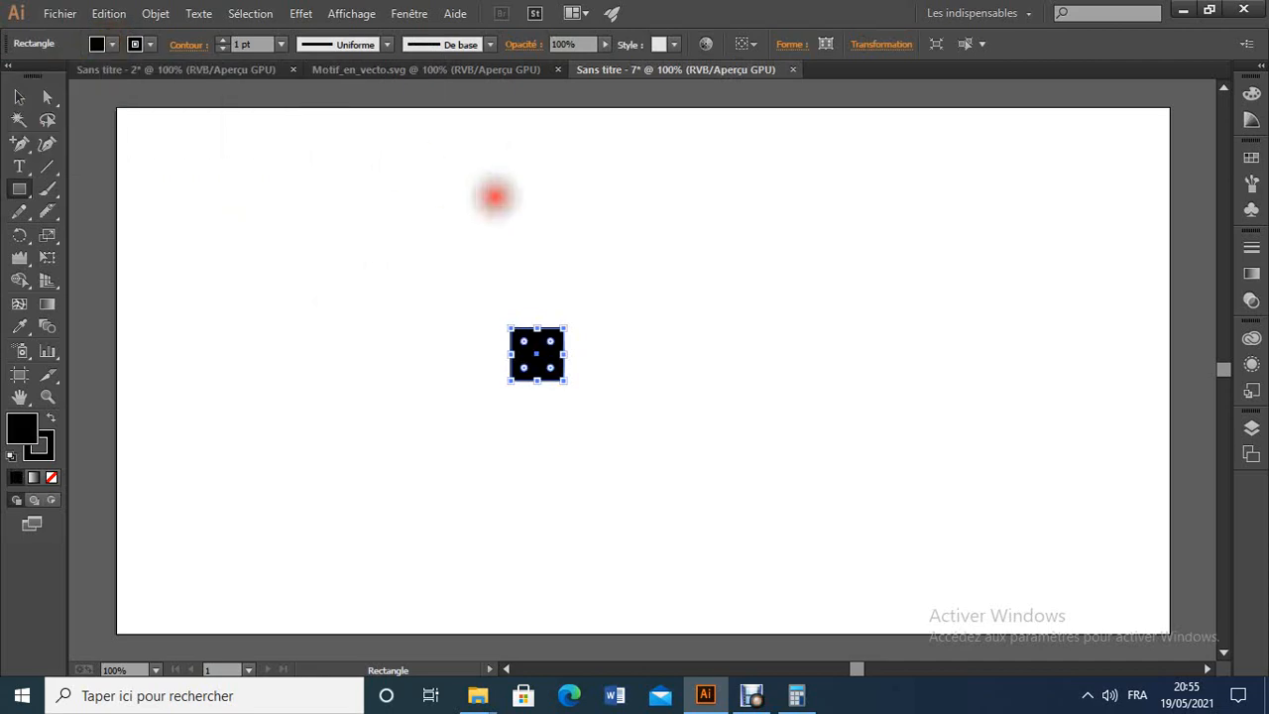
click(462, 68)
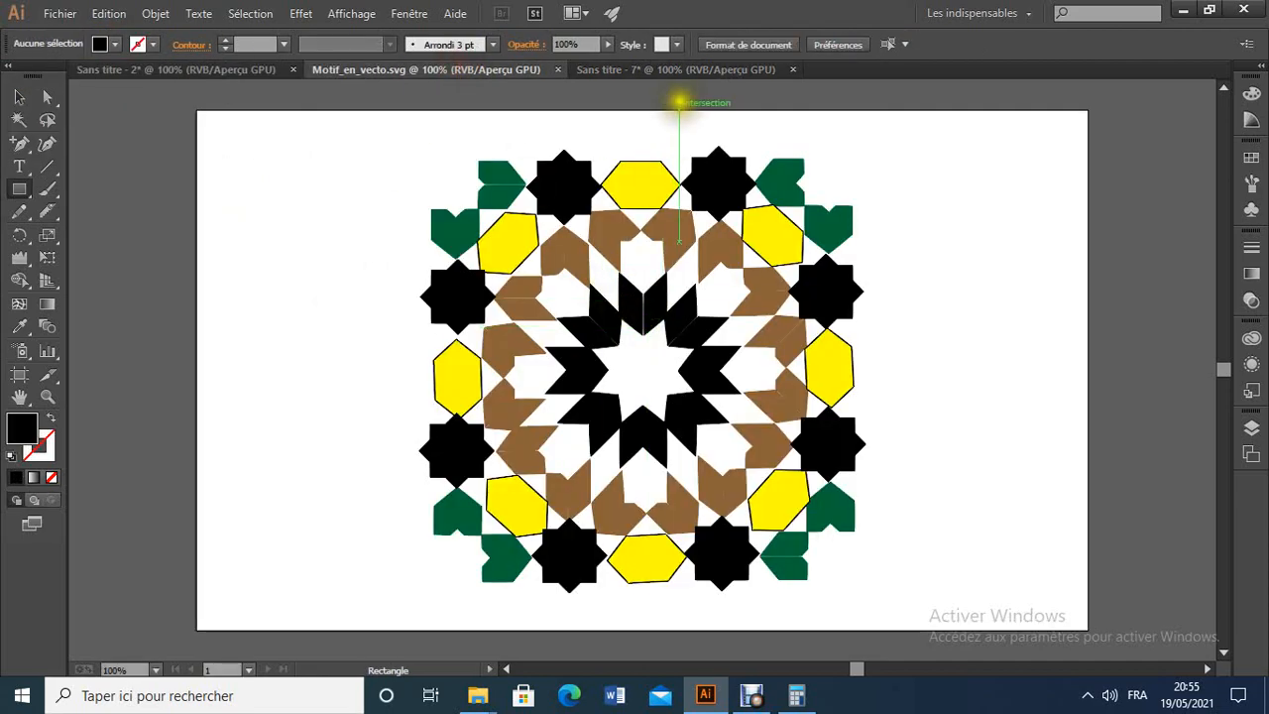
click(672, 71)
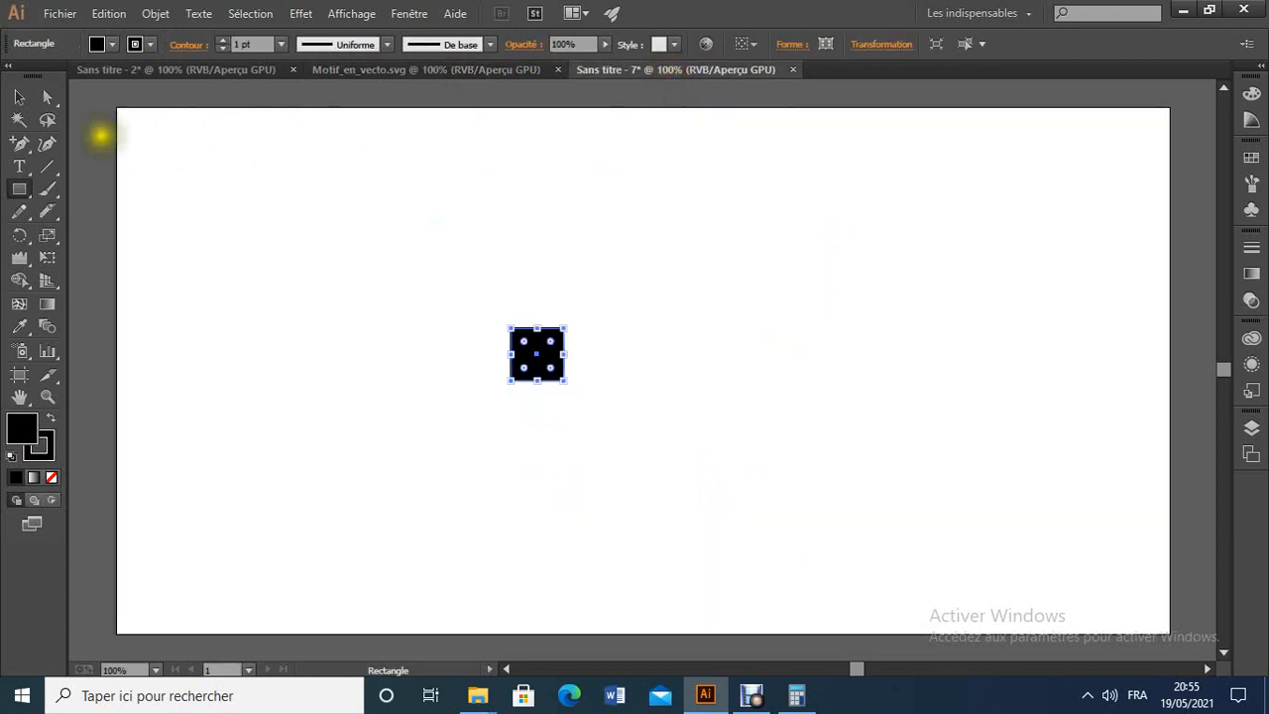
Move the black square about 2.5 cm to the right and 0.4 cm up, and deselect it.
click(19, 98)
click(420, 422)
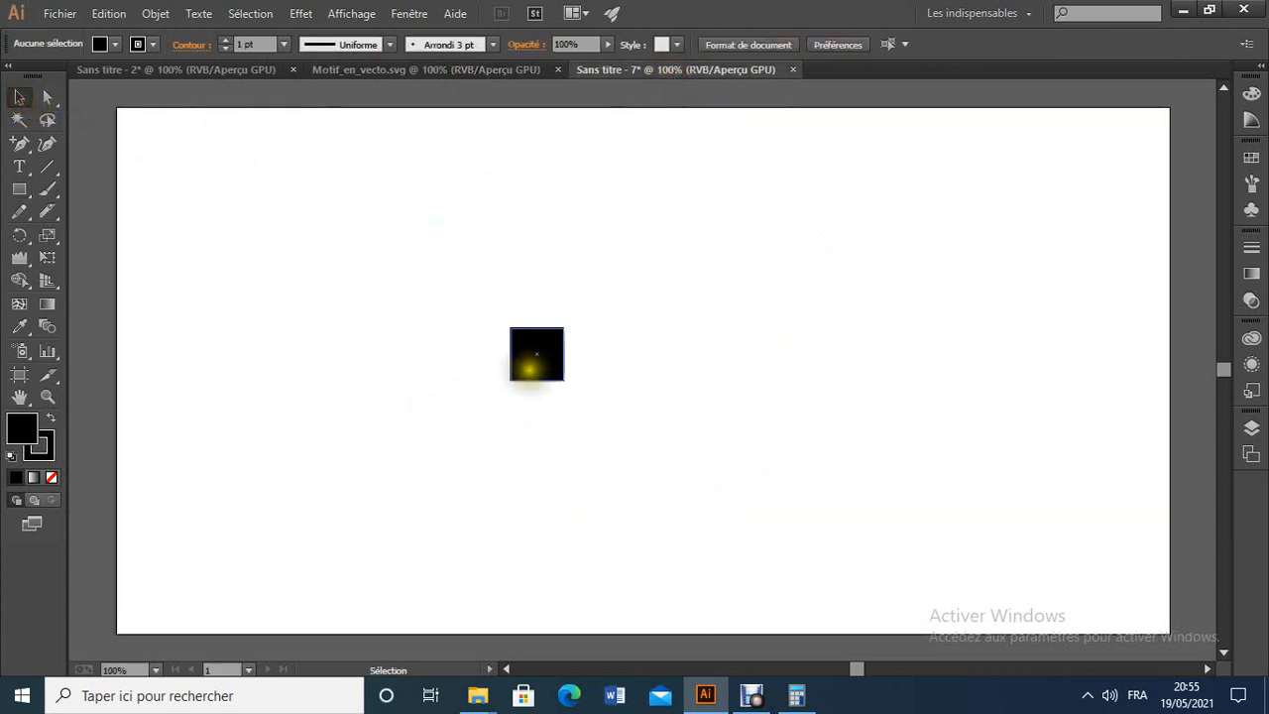
drag(530, 368, 596, 358)
click(686, 363)
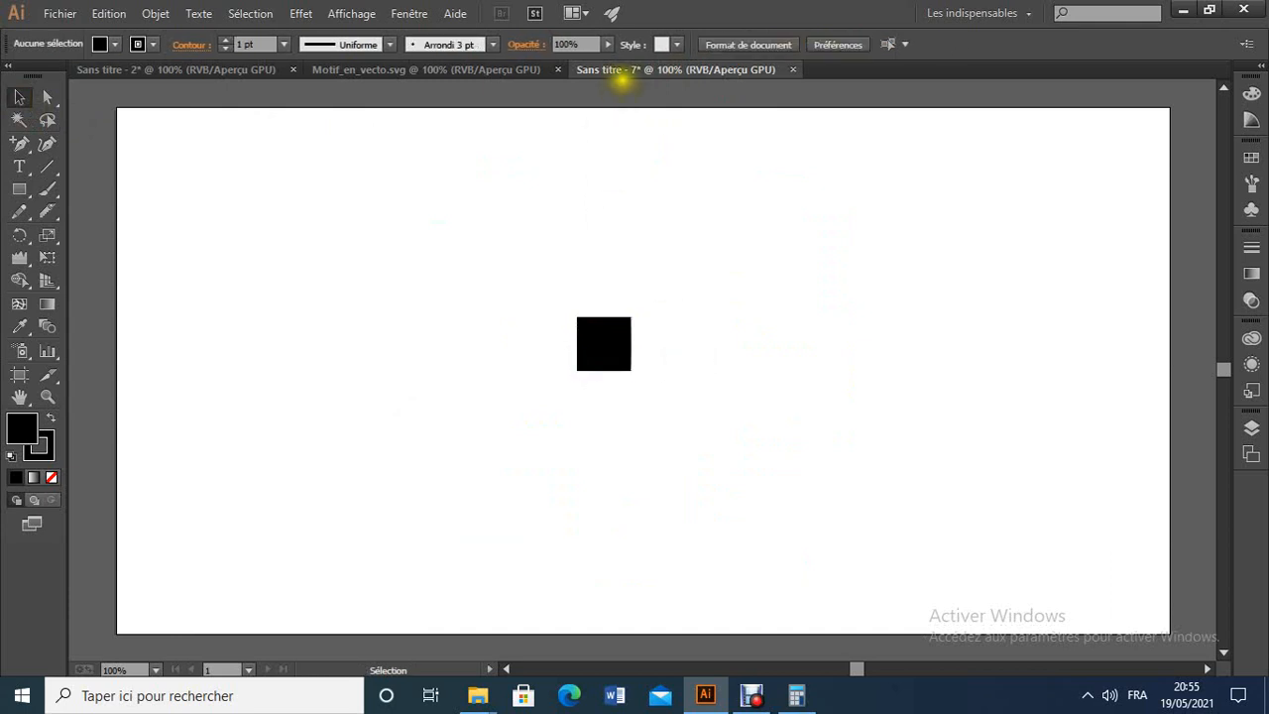
Review the black shapes in the reference motif, and add anchor points at the midpoints of the square's bottom and top edges.
click(510, 66)
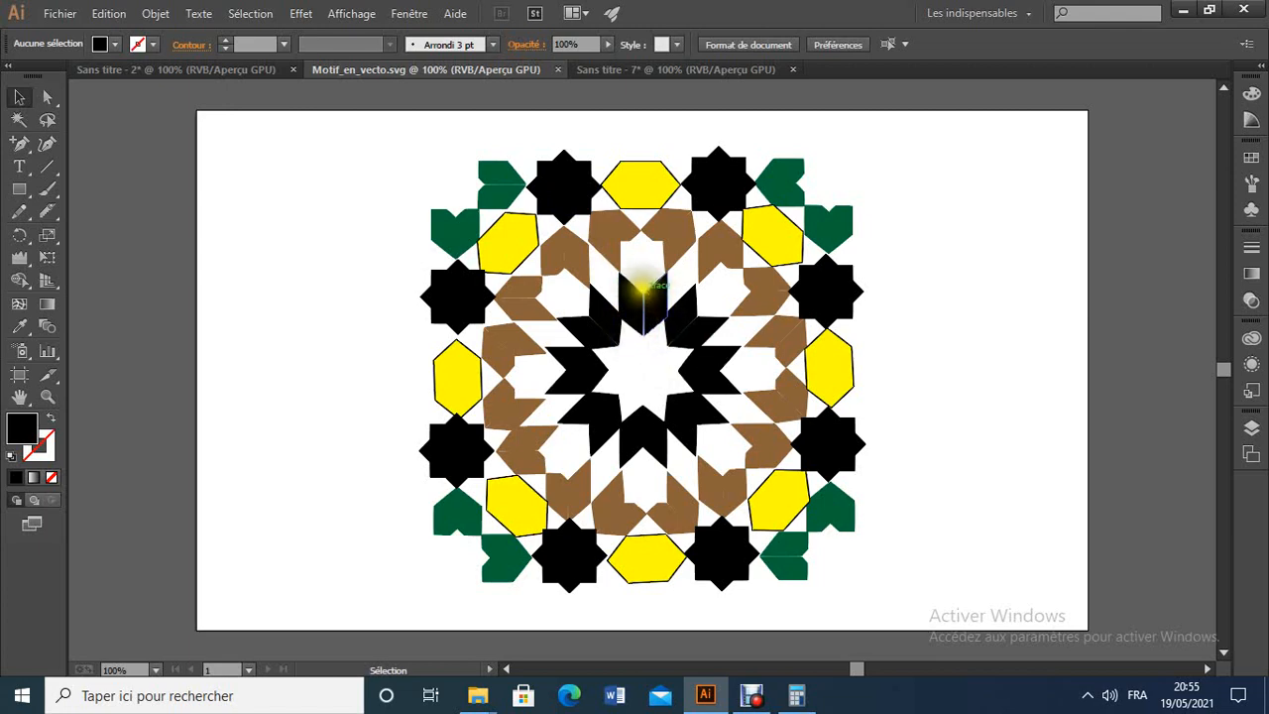
click(645, 70)
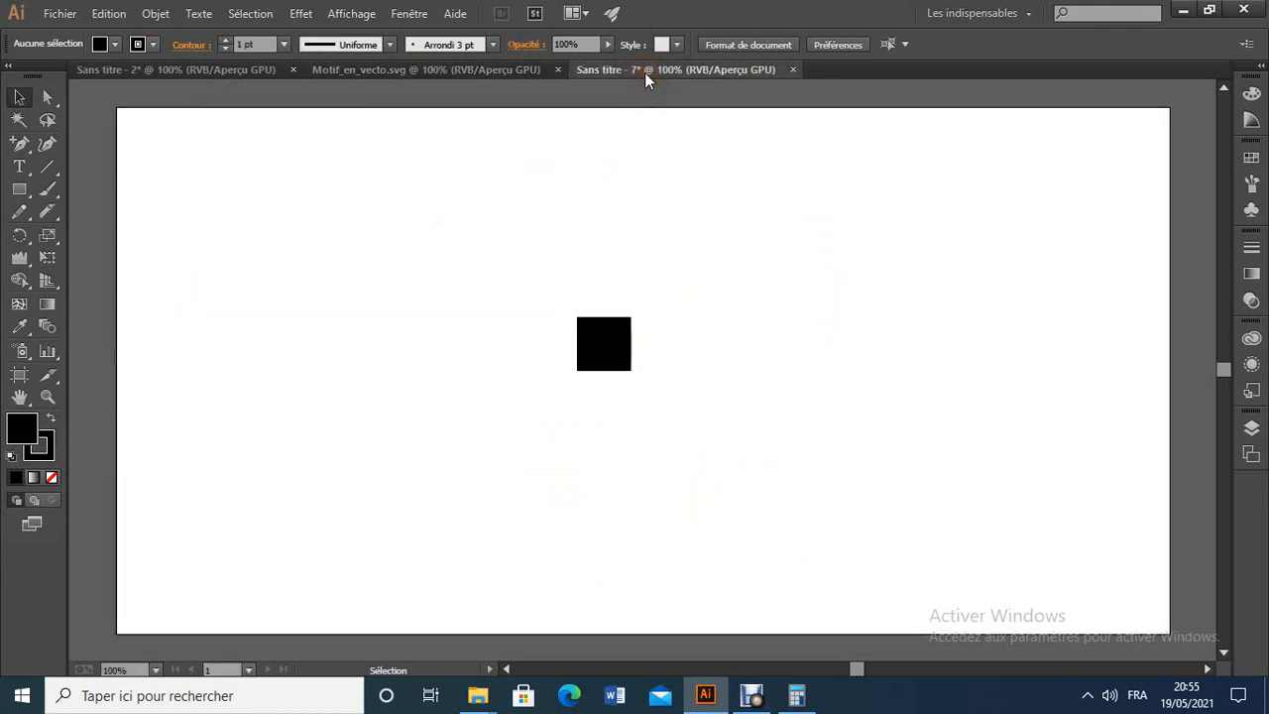
click(23, 147)
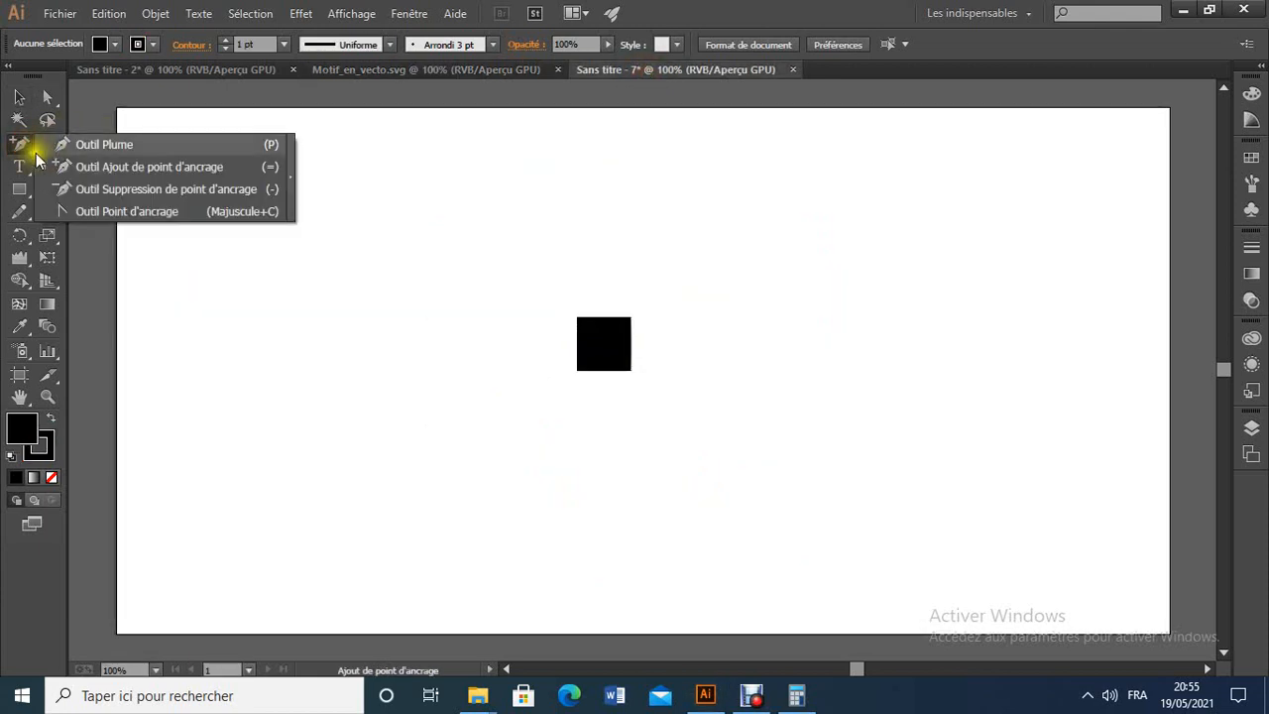
click(119, 169)
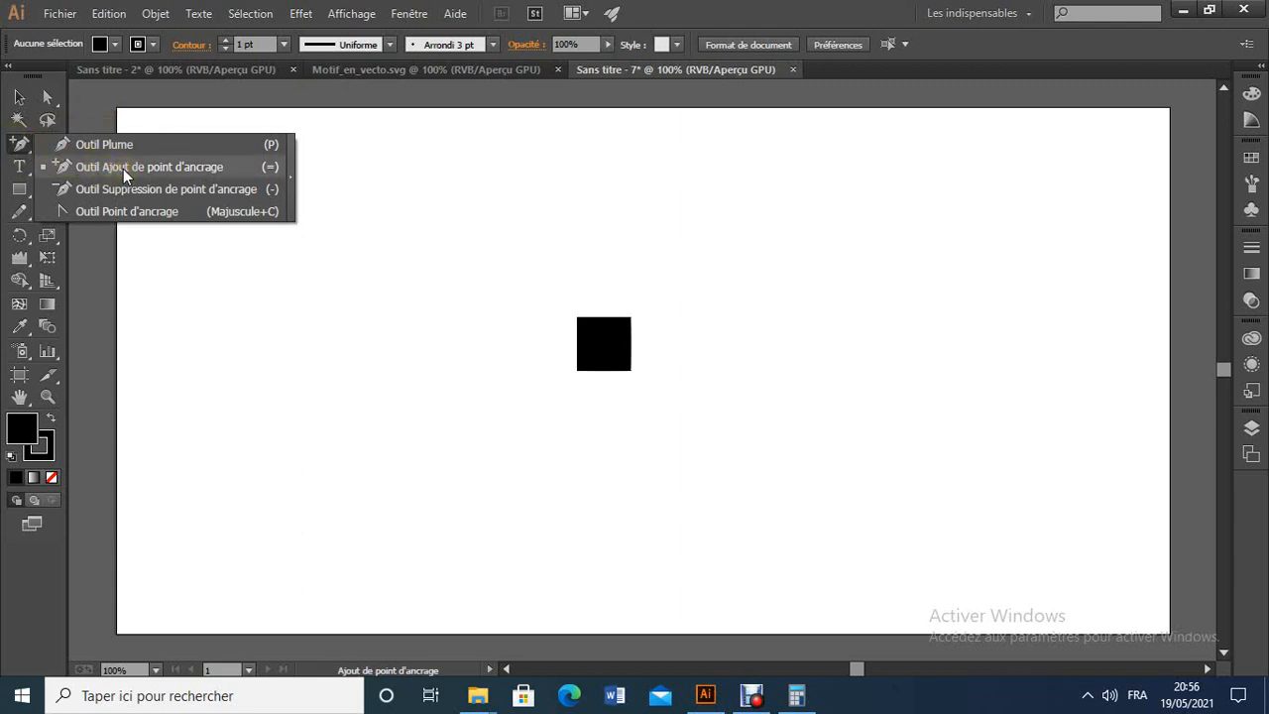
click(173, 168)
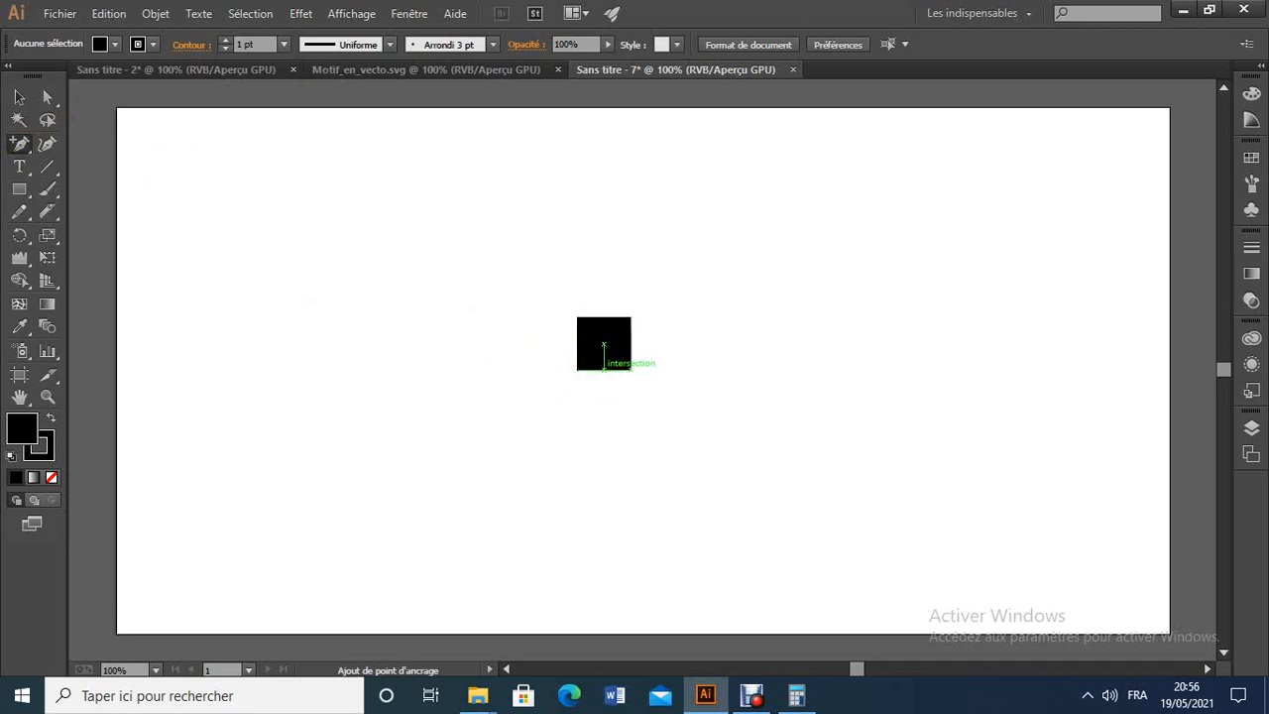
click(604, 369)
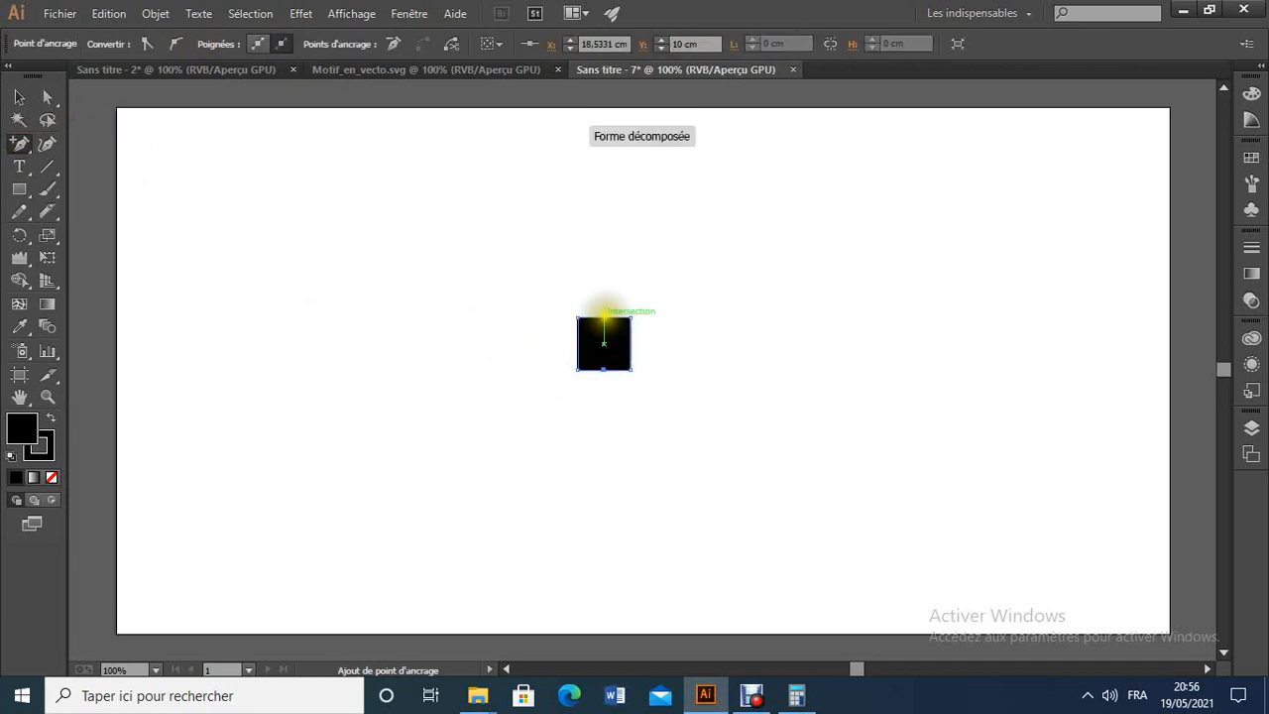
click(604, 316)
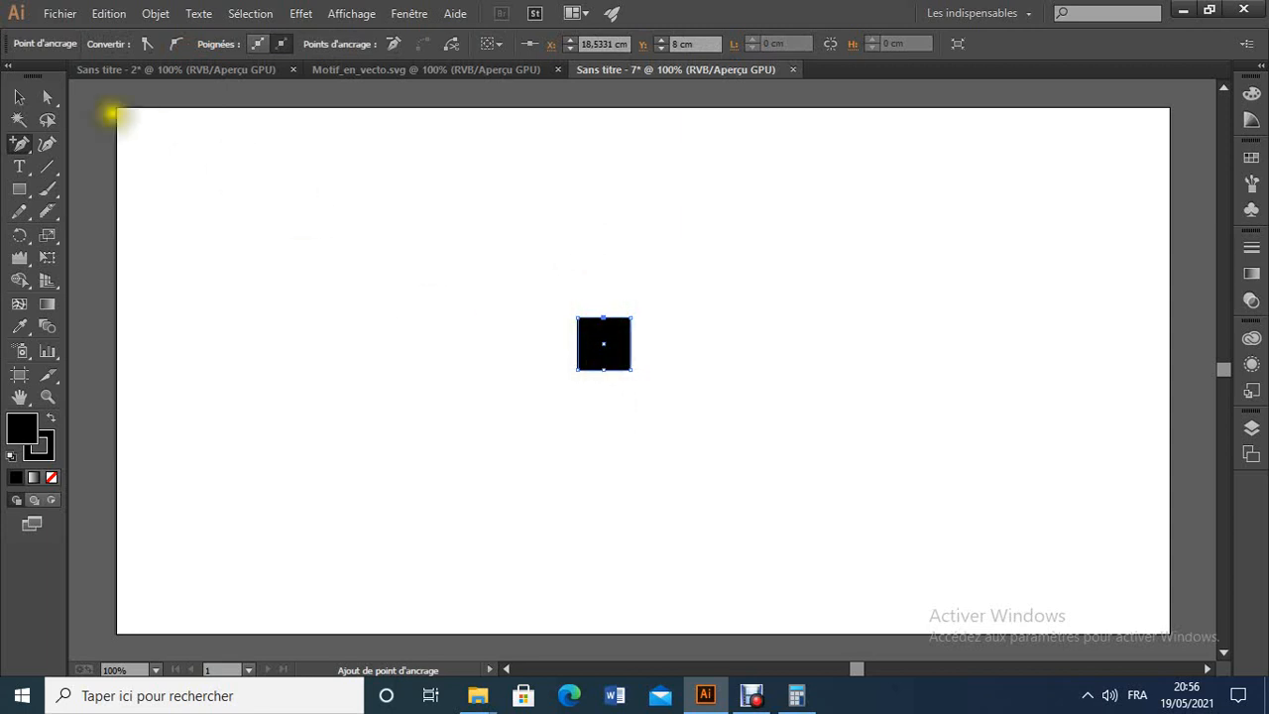
Move only the midpoint anchor of the square's top edge by 0 cm horizontally and 1 cm vertically to form a V-shaped notch.
click(46, 98)
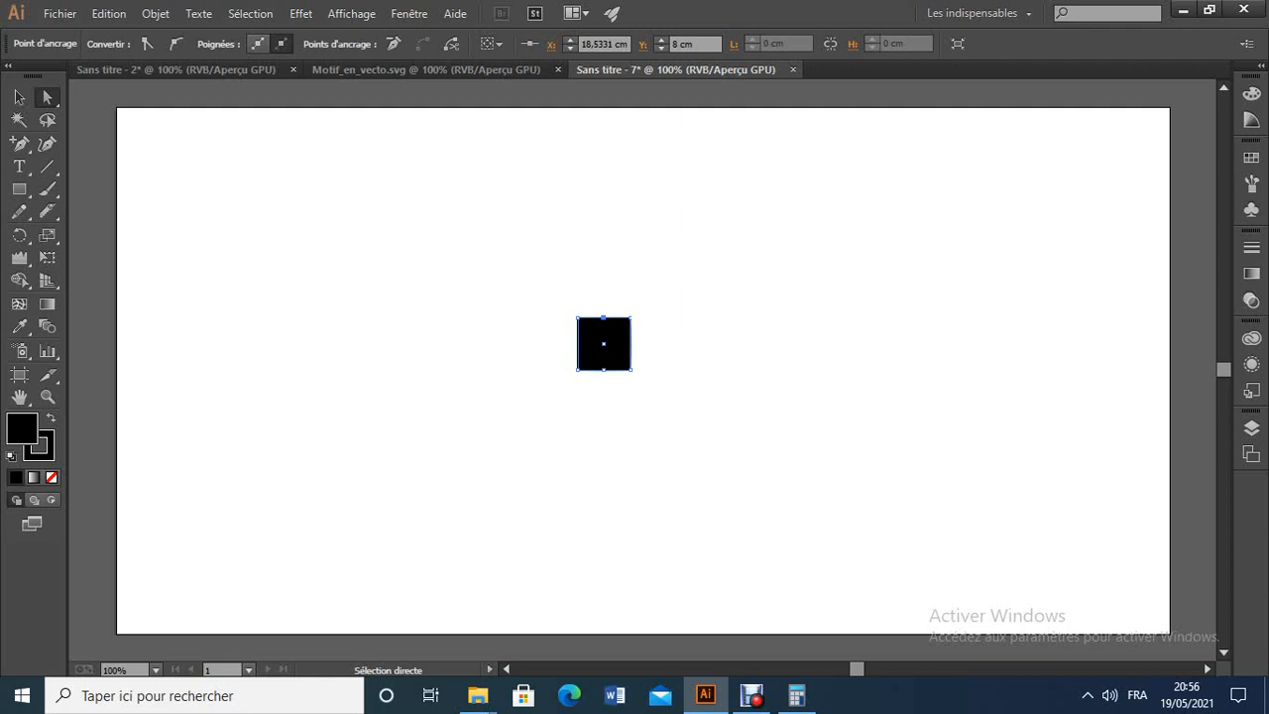
click(50, 99)
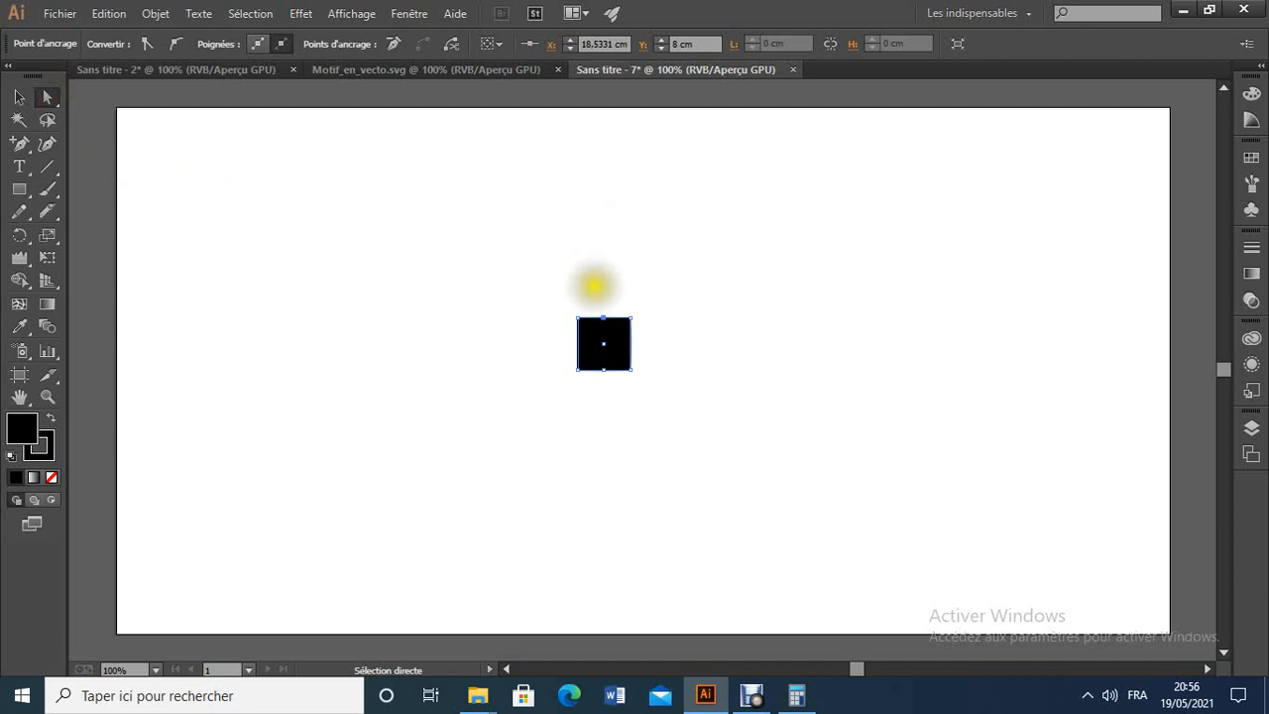
drag(594, 290, 611, 327)
click(603, 295)
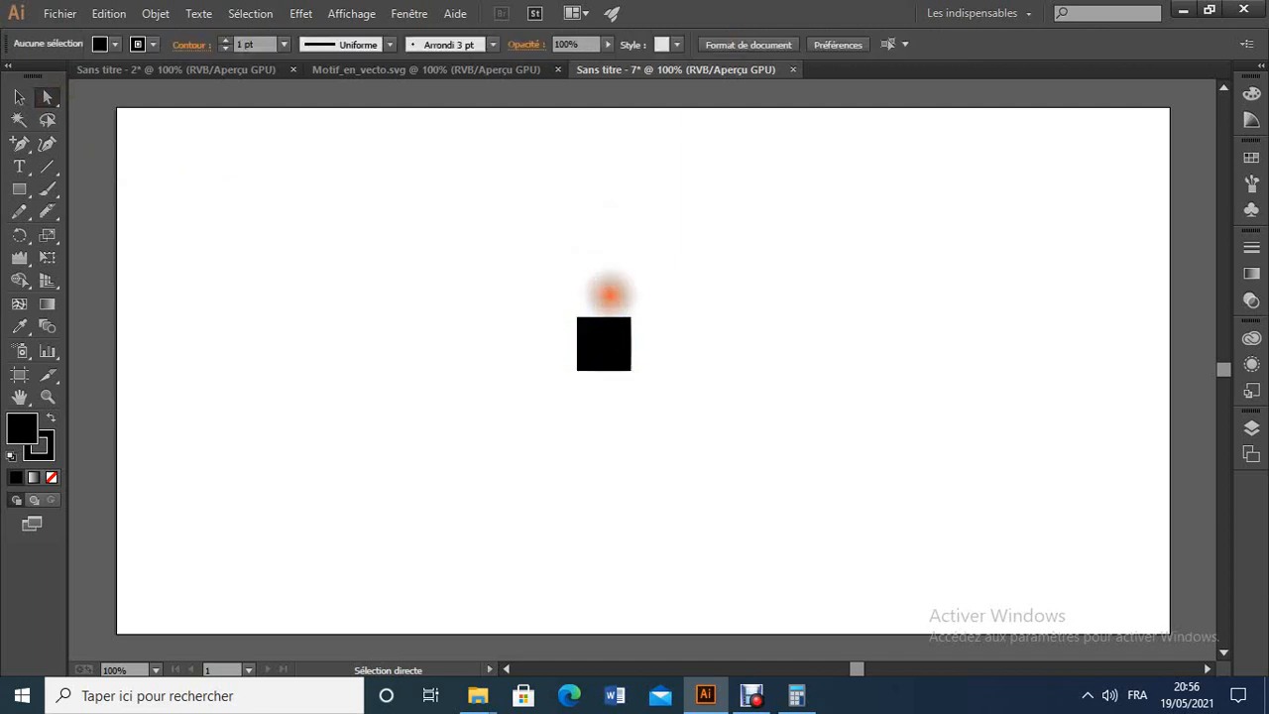
click(592, 289)
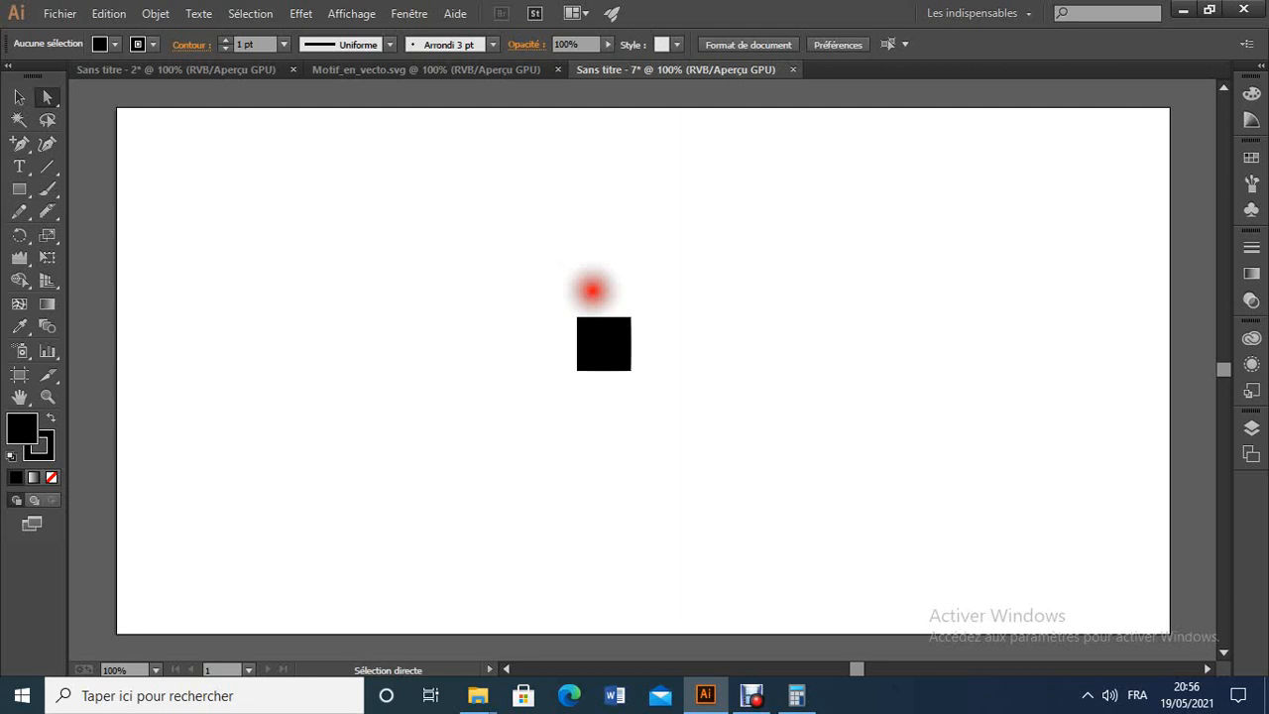
drag(592, 290, 615, 333)
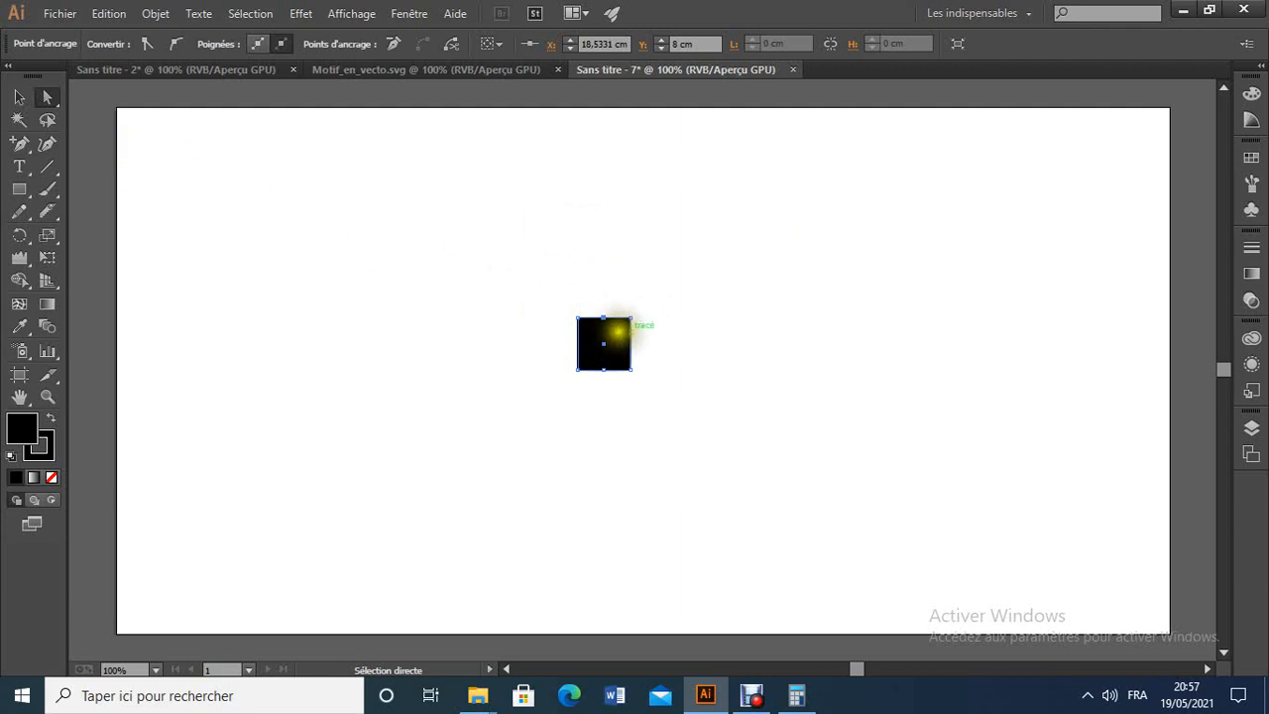
double_click(48, 98)
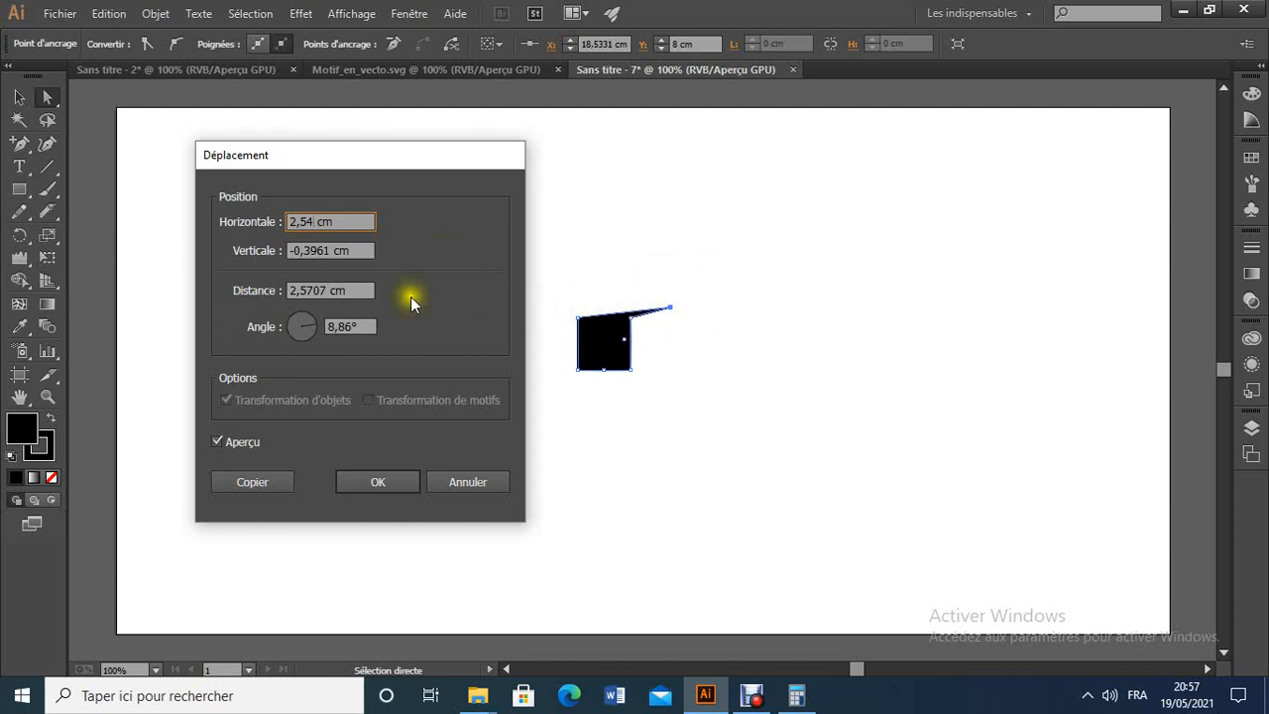
key(shift+Home)
text(0)
click(345, 220)
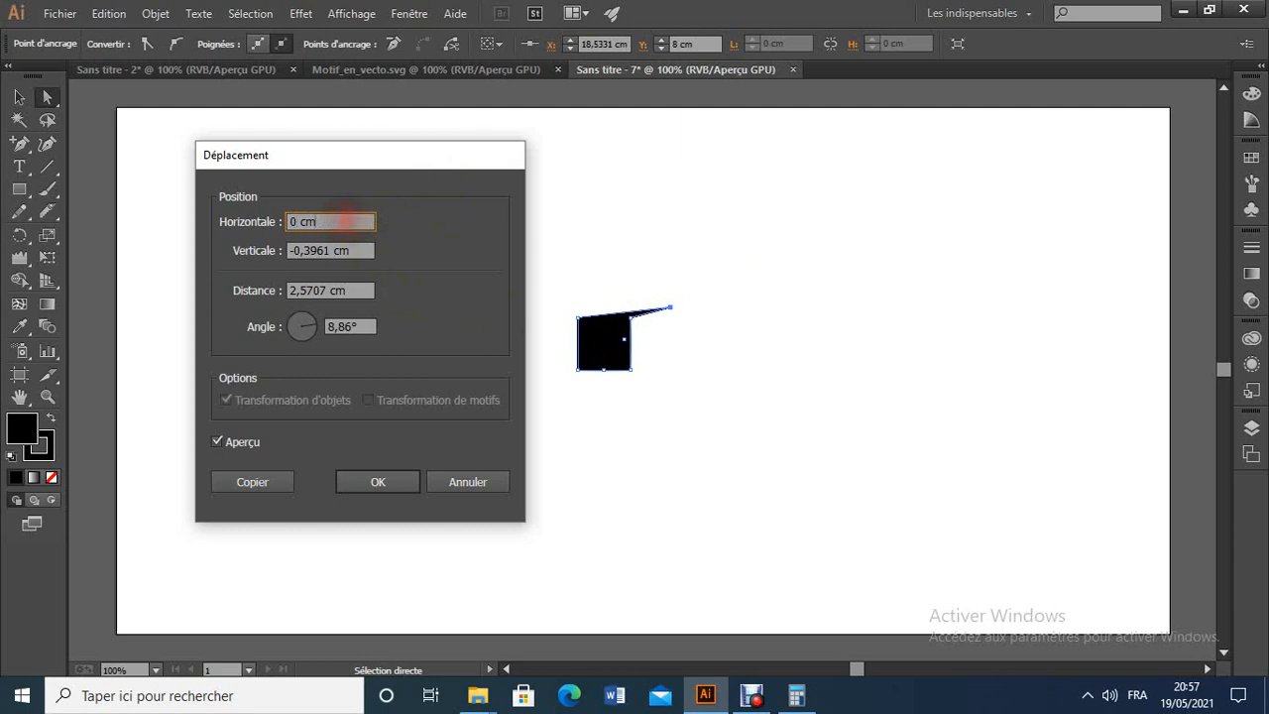
click(322, 251)
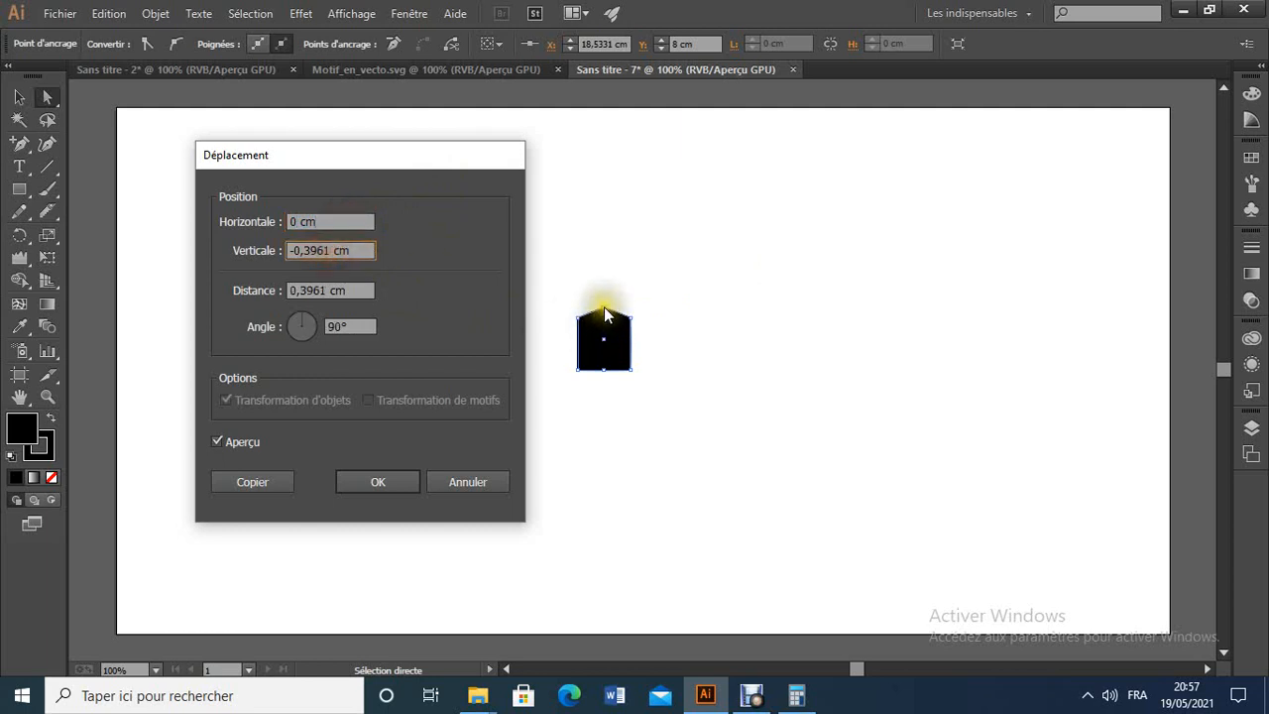
key(shift+Left)
key(shift+Left)
key(shift+Left)
key(shift+Left)
key(shift+Left)
key(shift+Left)
key(shift+Left)
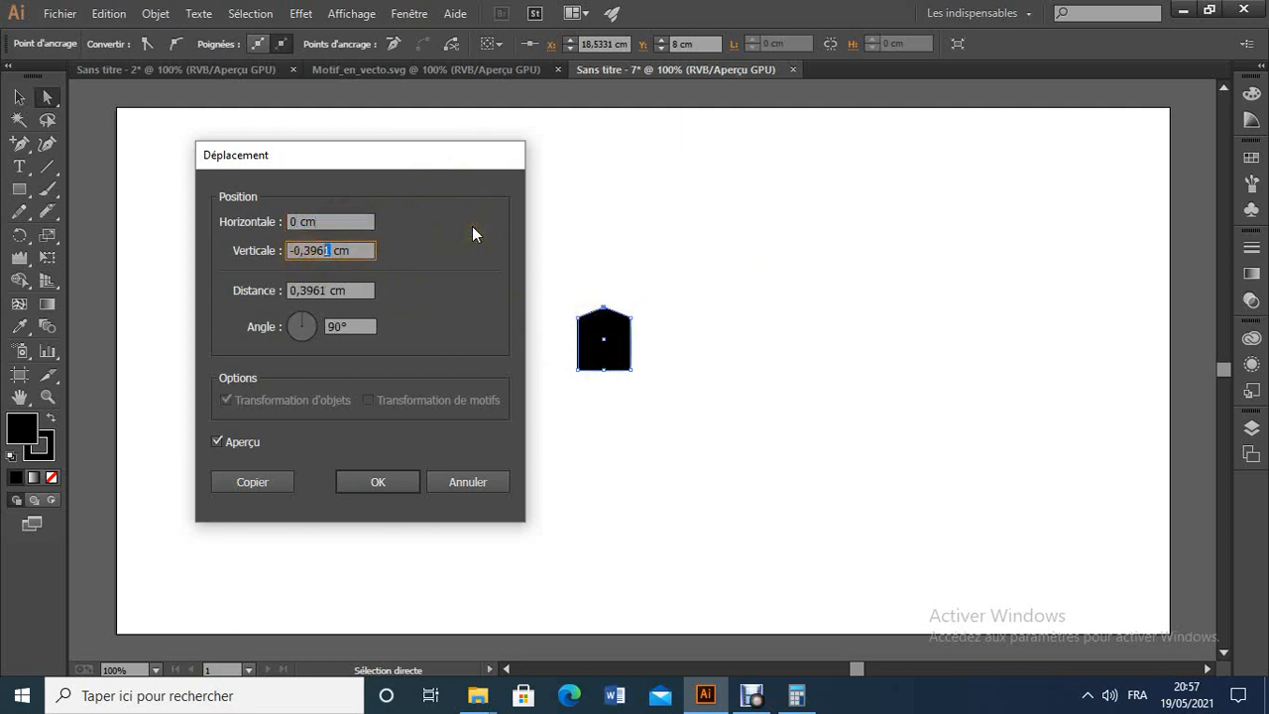
text(1)
click(352, 221)
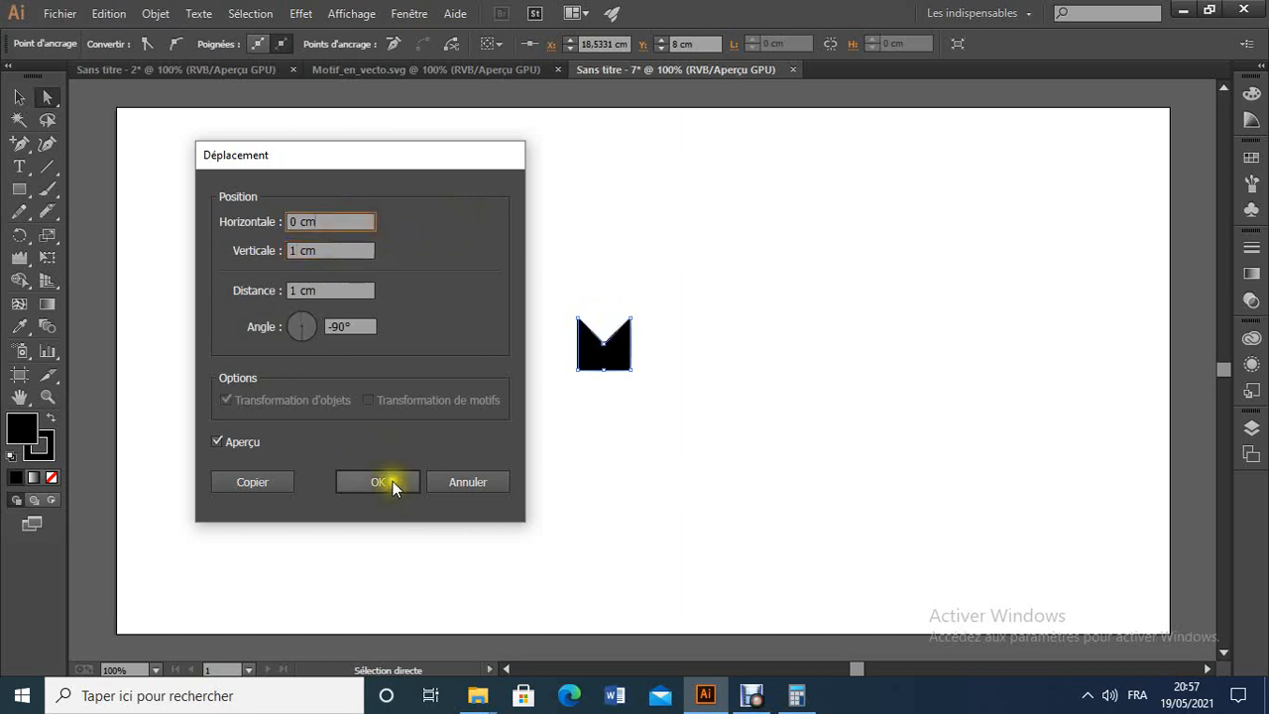
click(379, 482)
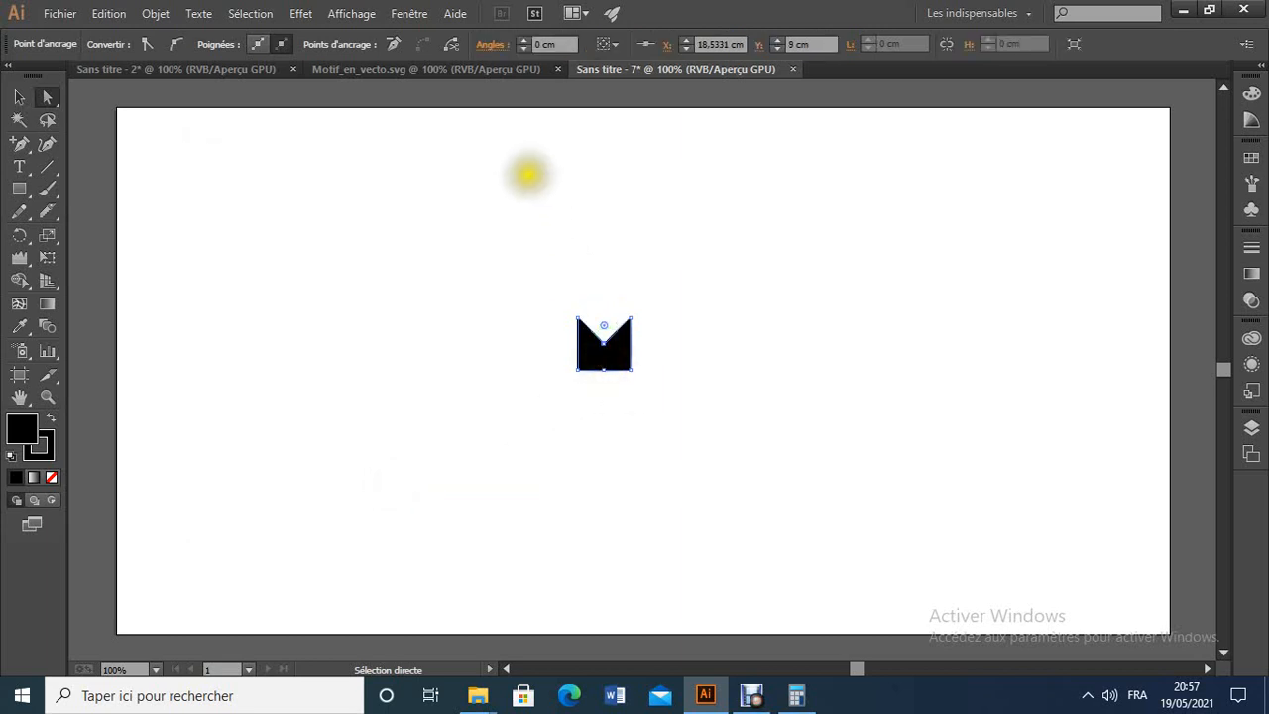
Compare the notched square with the black chevrons around the central star of the reference motif.
click(453, 73)
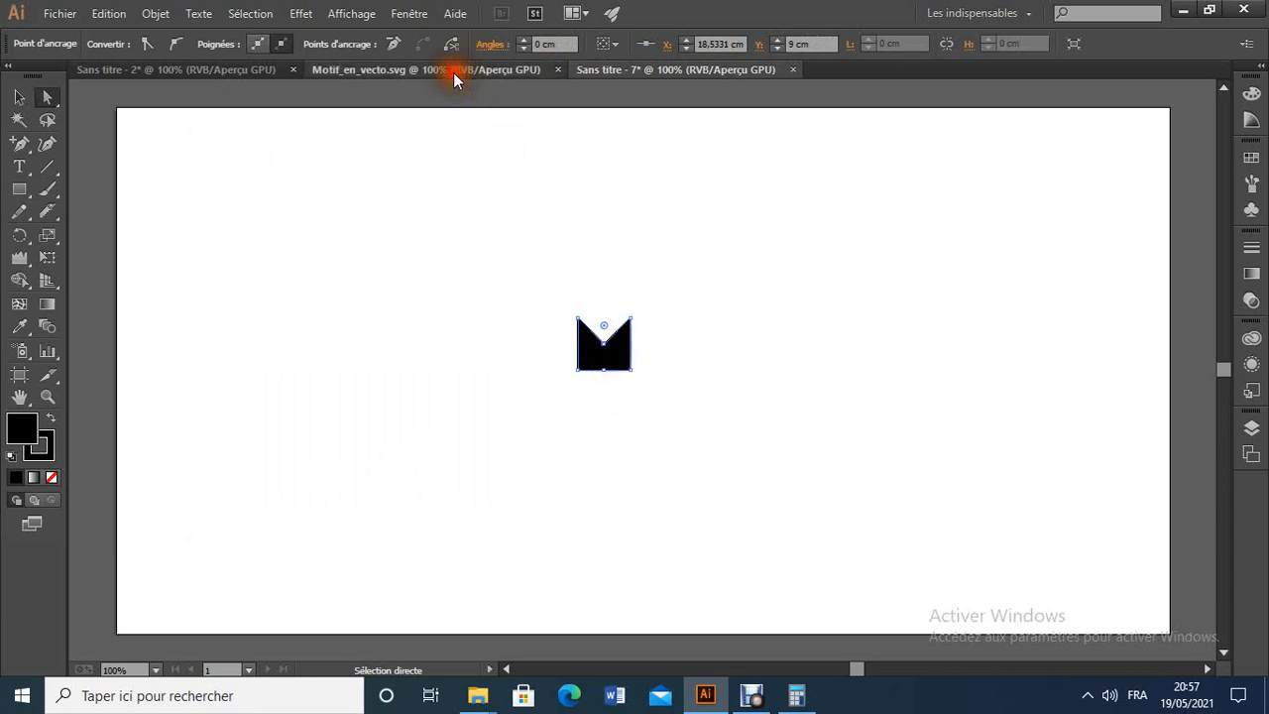
click(641, 69)
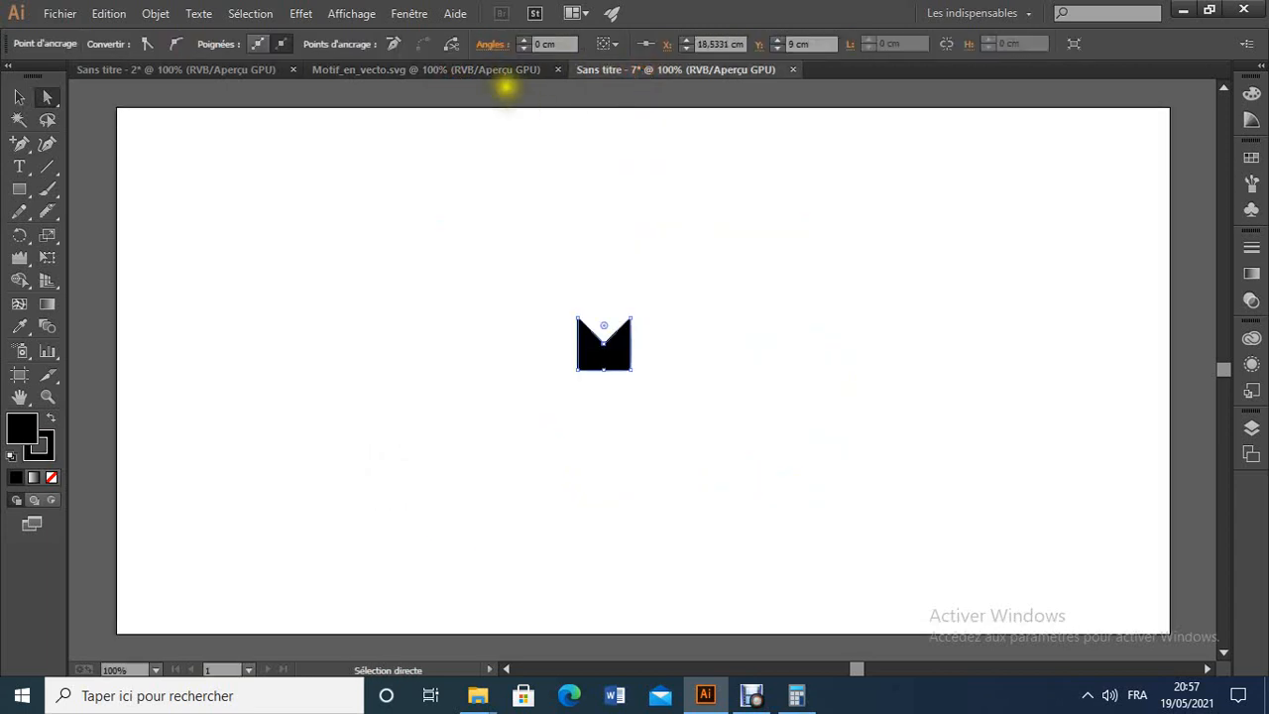
click(493, 75)
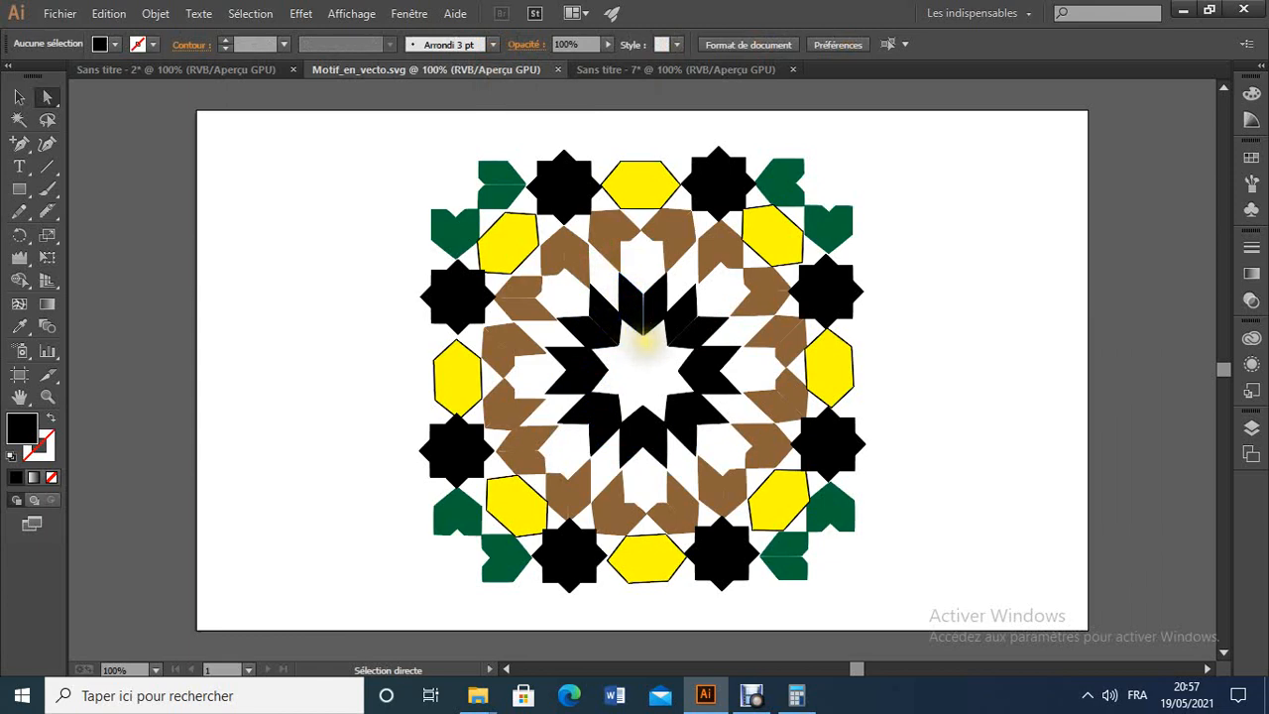
Move only the midpoint anchor of the notched square's bottom edge by 0 cm horizontally and 1 cm vertically to form the chevron's point.
click(655, 71)
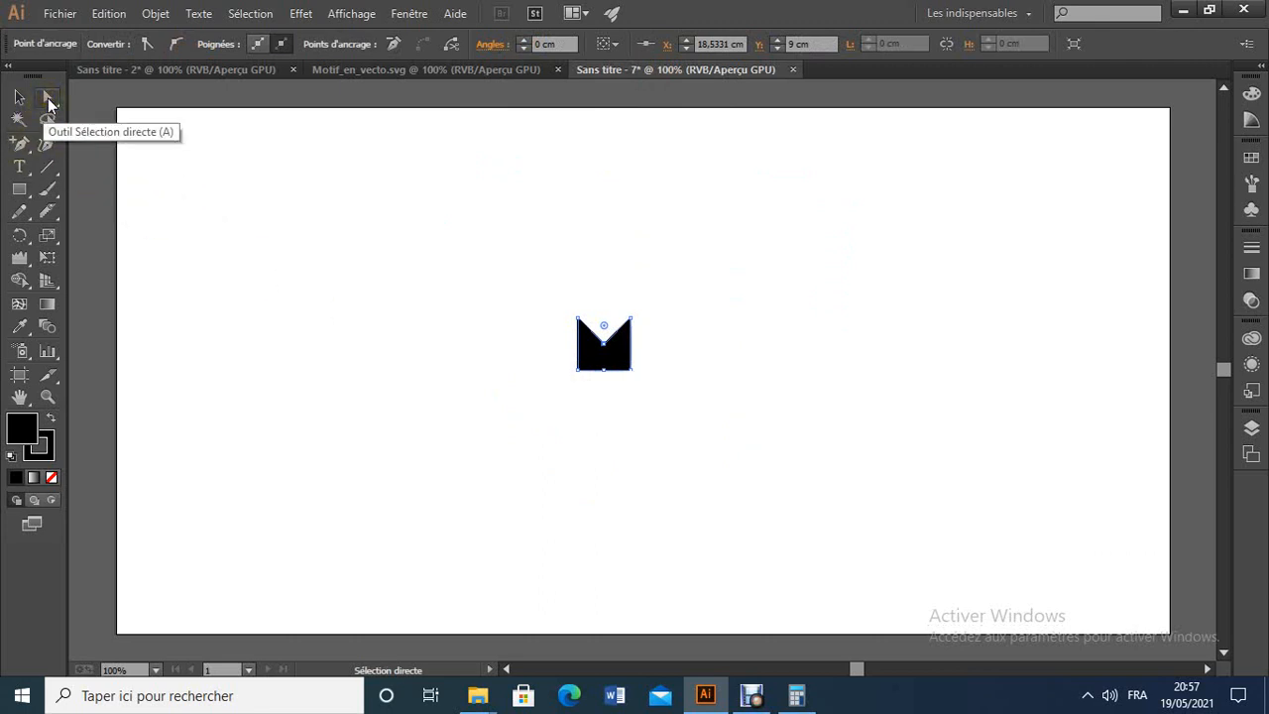
click(599, 373)
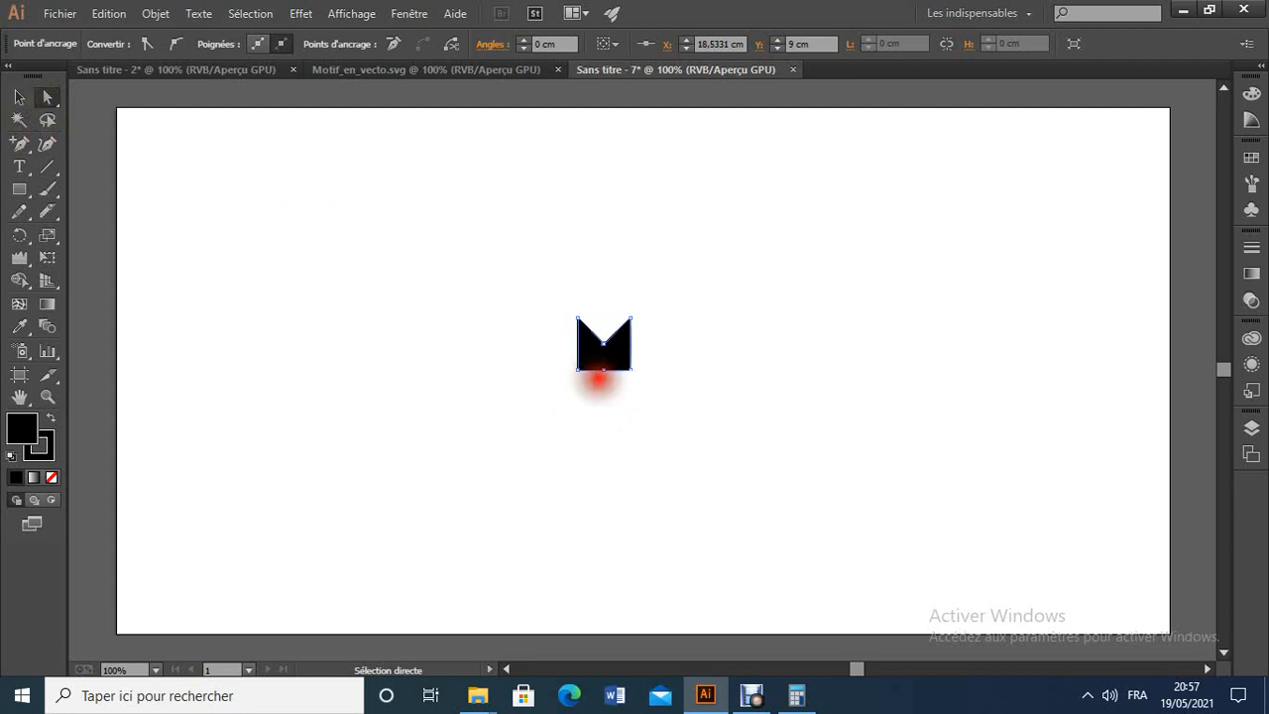
drag(598, 376, 614, 351)
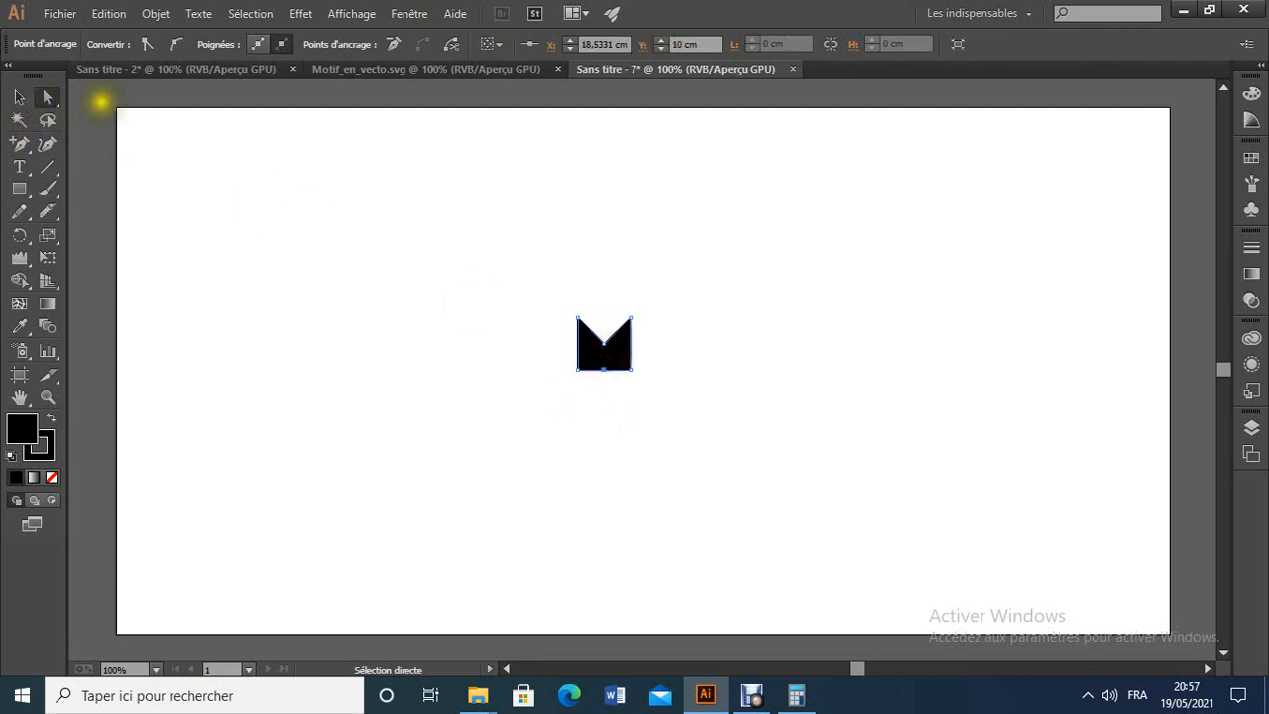
double_click(48, 96)
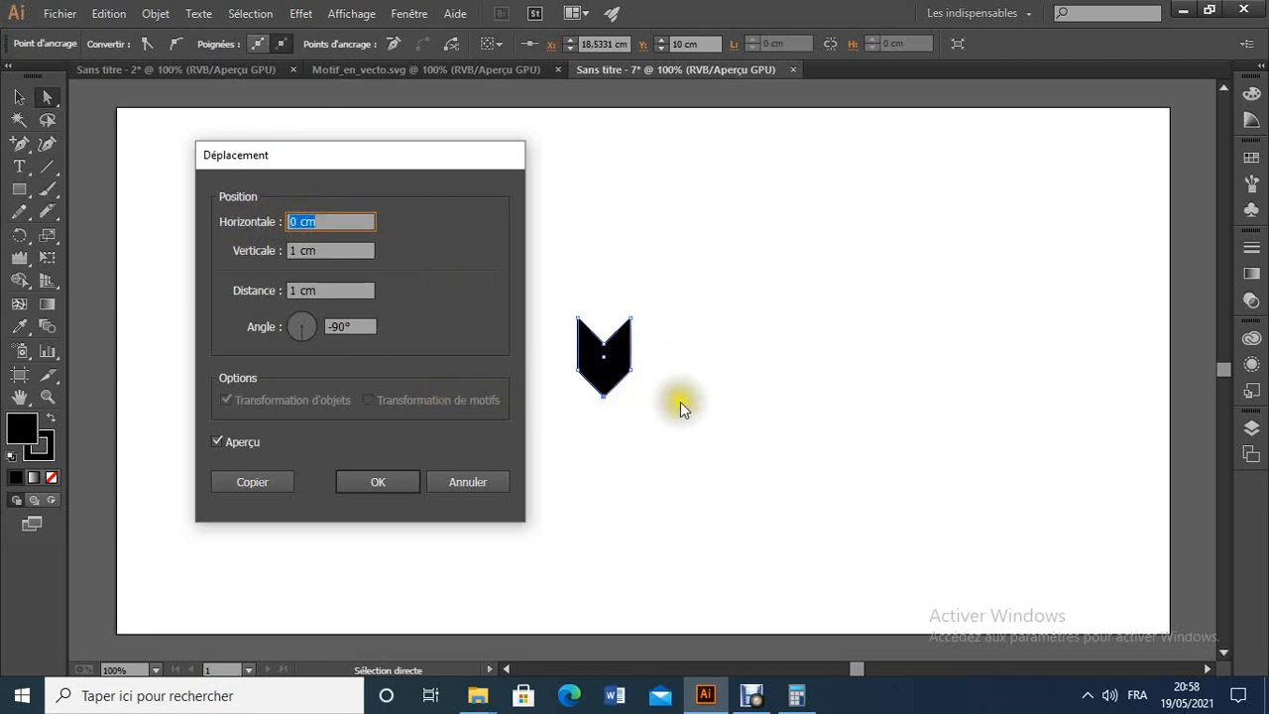
click(383, 480)
click(718, 404)
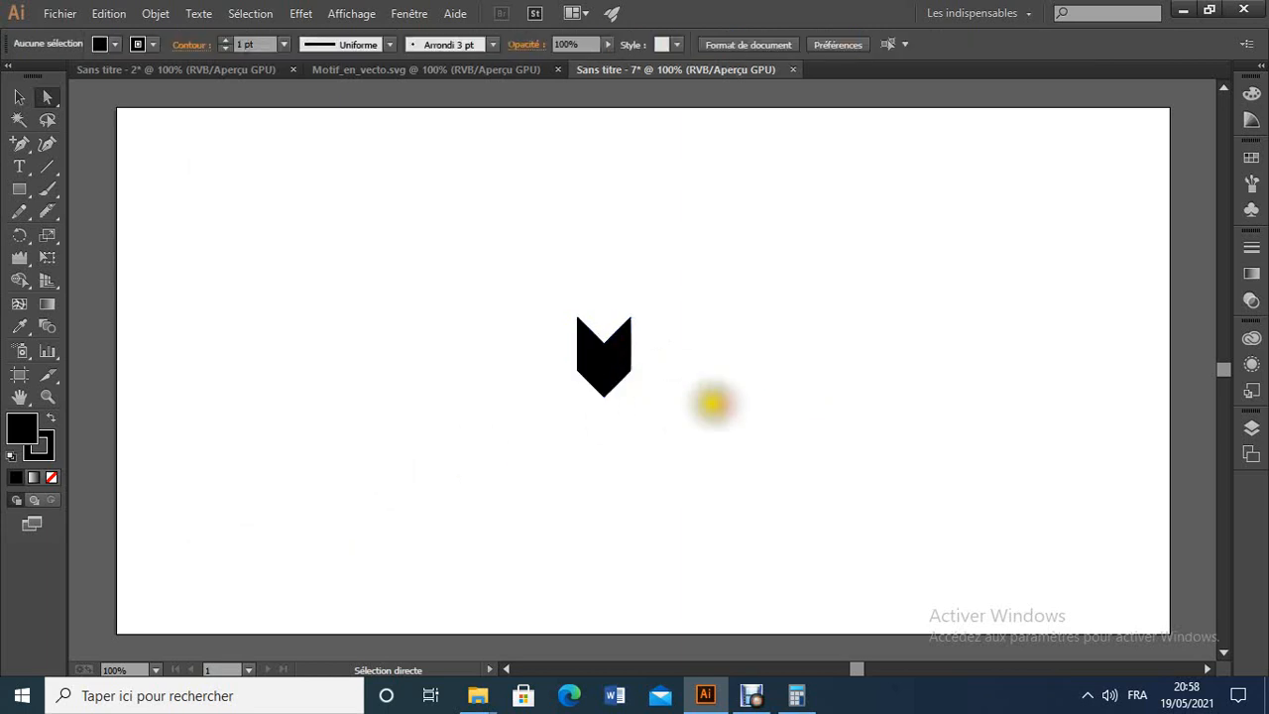
Move the whole black chevron slightly upward on the artboard, undoing the first accidental shift.
click(615, 360)
drag(614, 360, 616, 356)
key(ctrl+z)
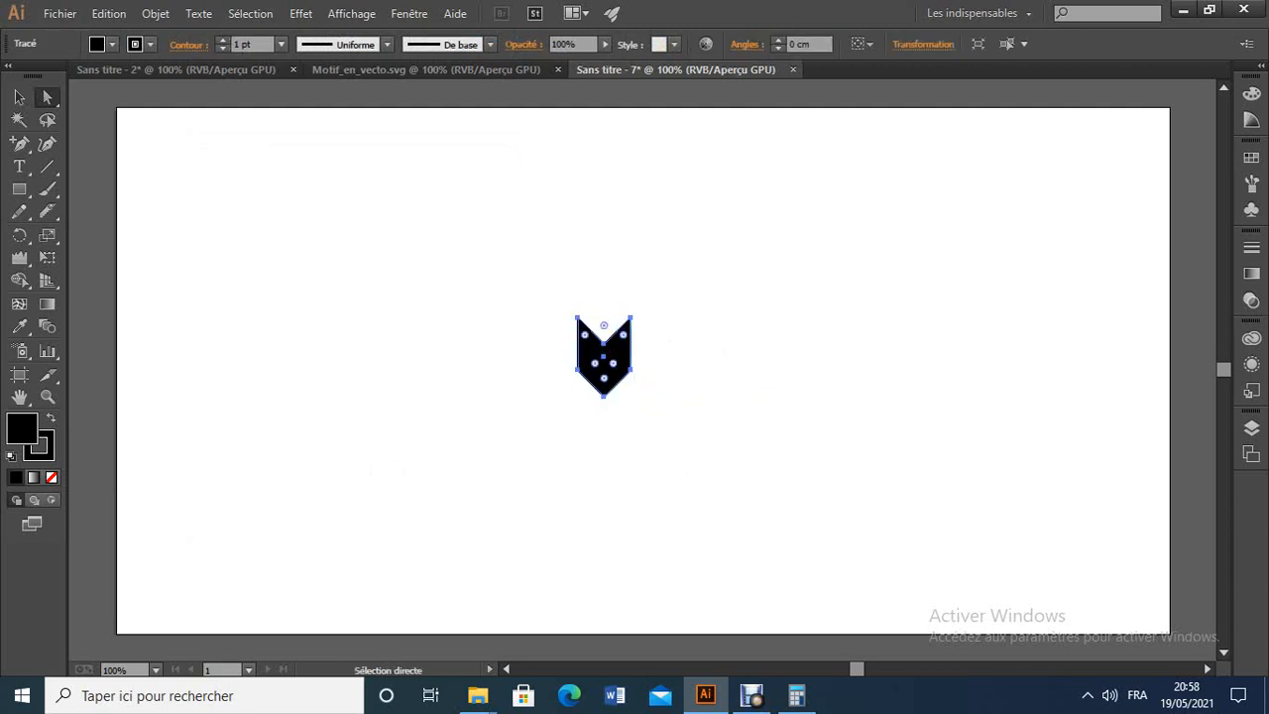
click(731, 382)
drag(603, 359, 608, 355)
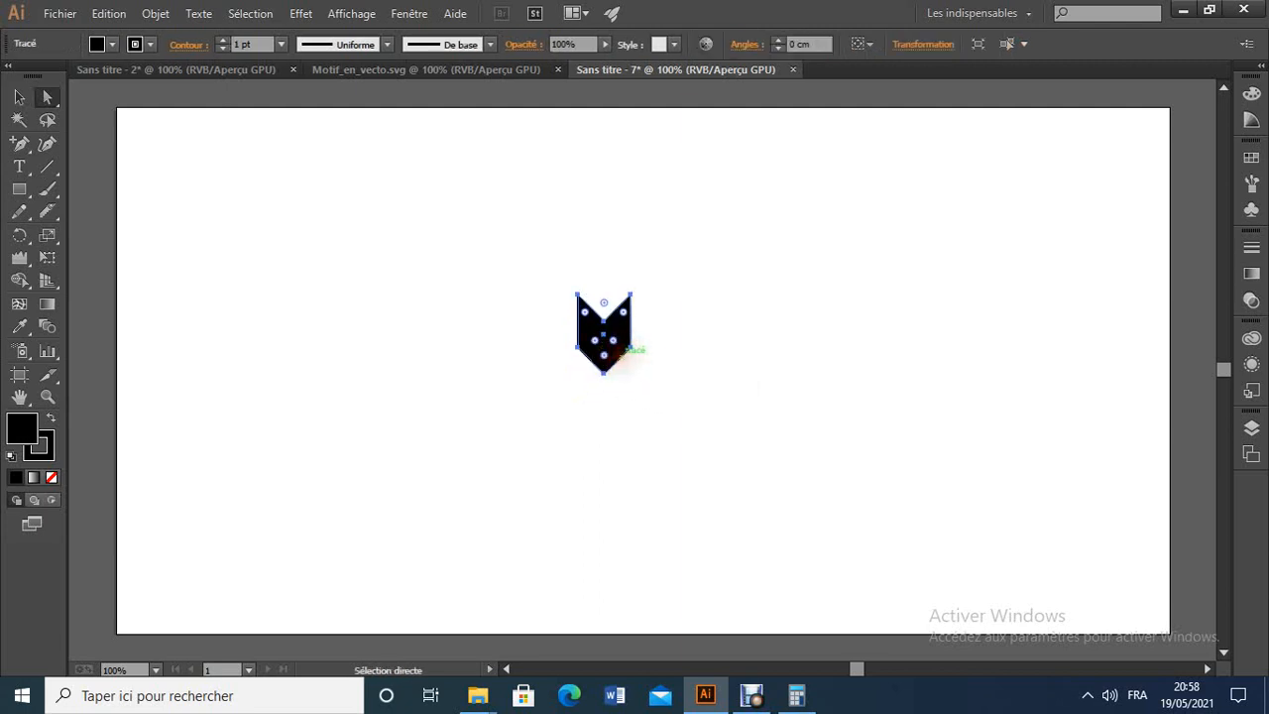
Check the chevrons around the reference motif's central star and divide 360 in the calculator to get the rotation angle between them.
click(441, 68)
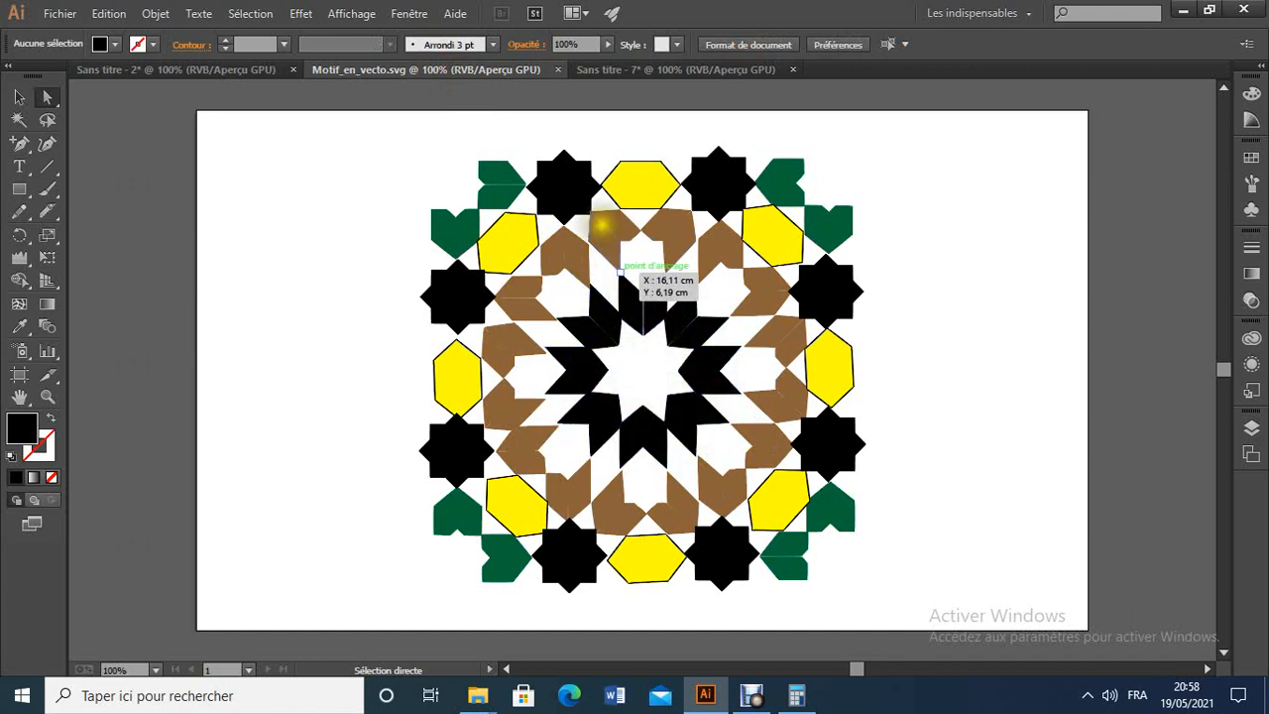
click(637, 70)
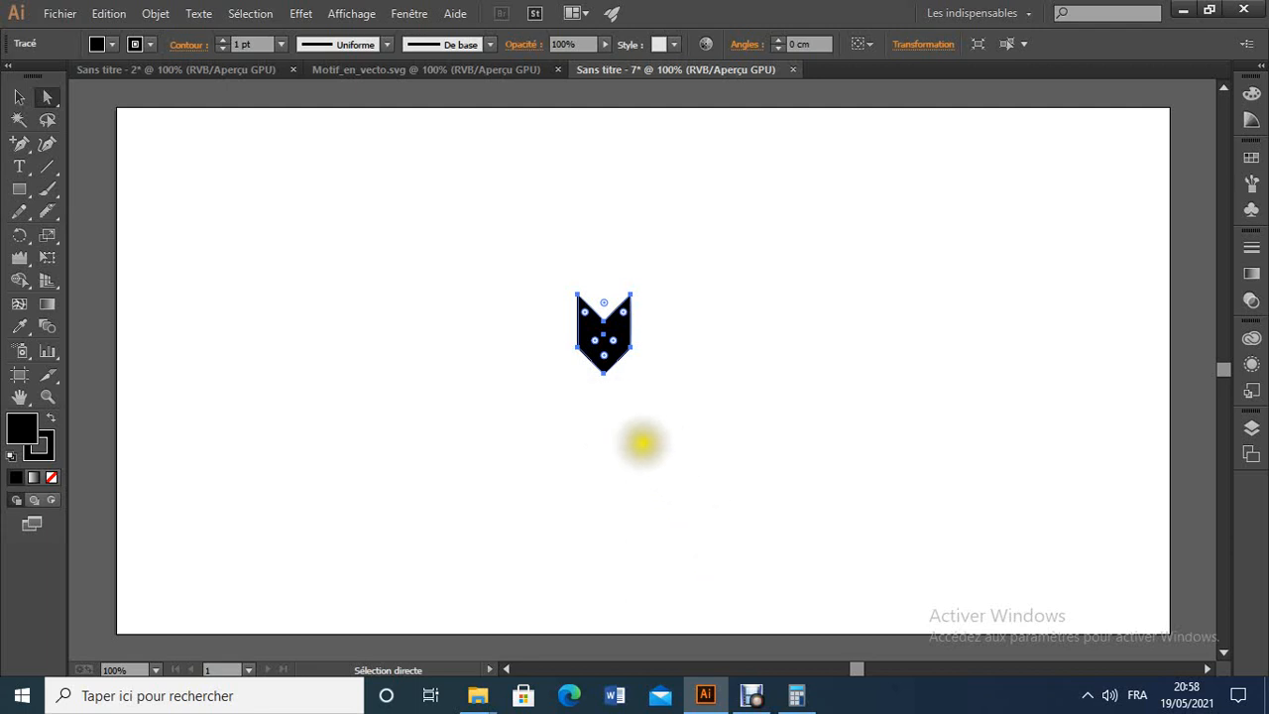
click(796, 695)
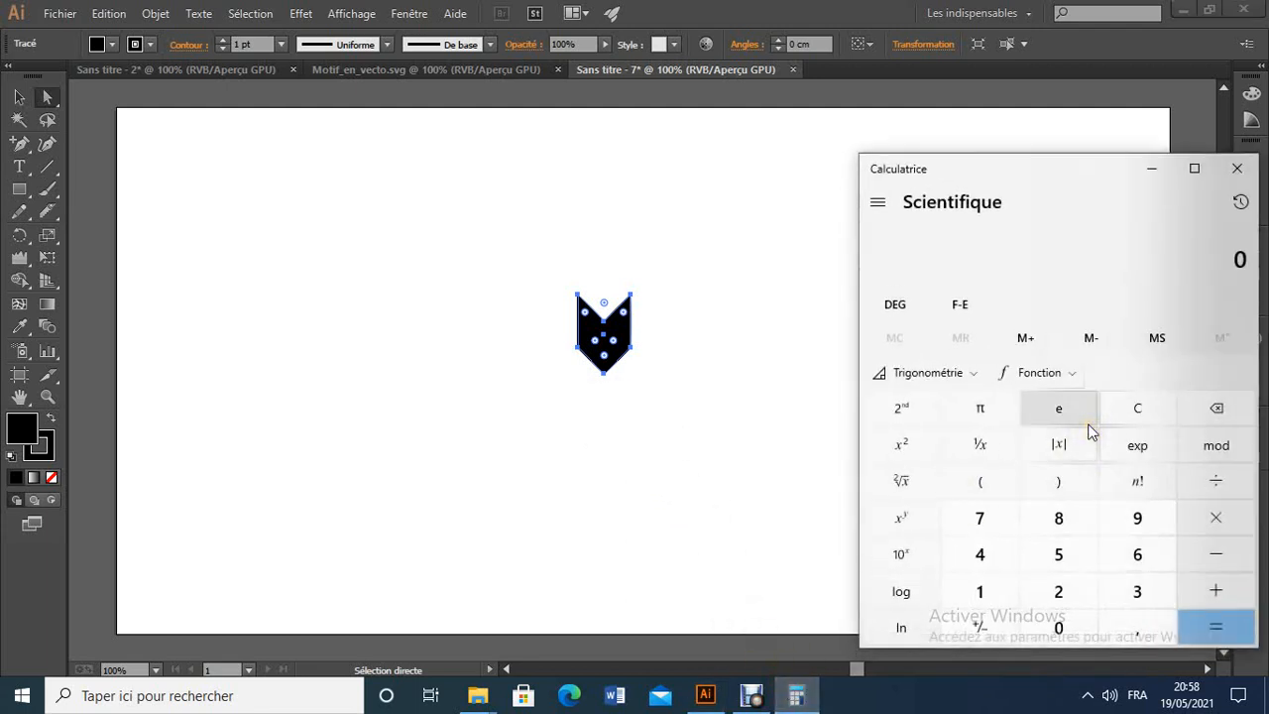
text(360 ÷)
key(Return)
click(1235, 171)
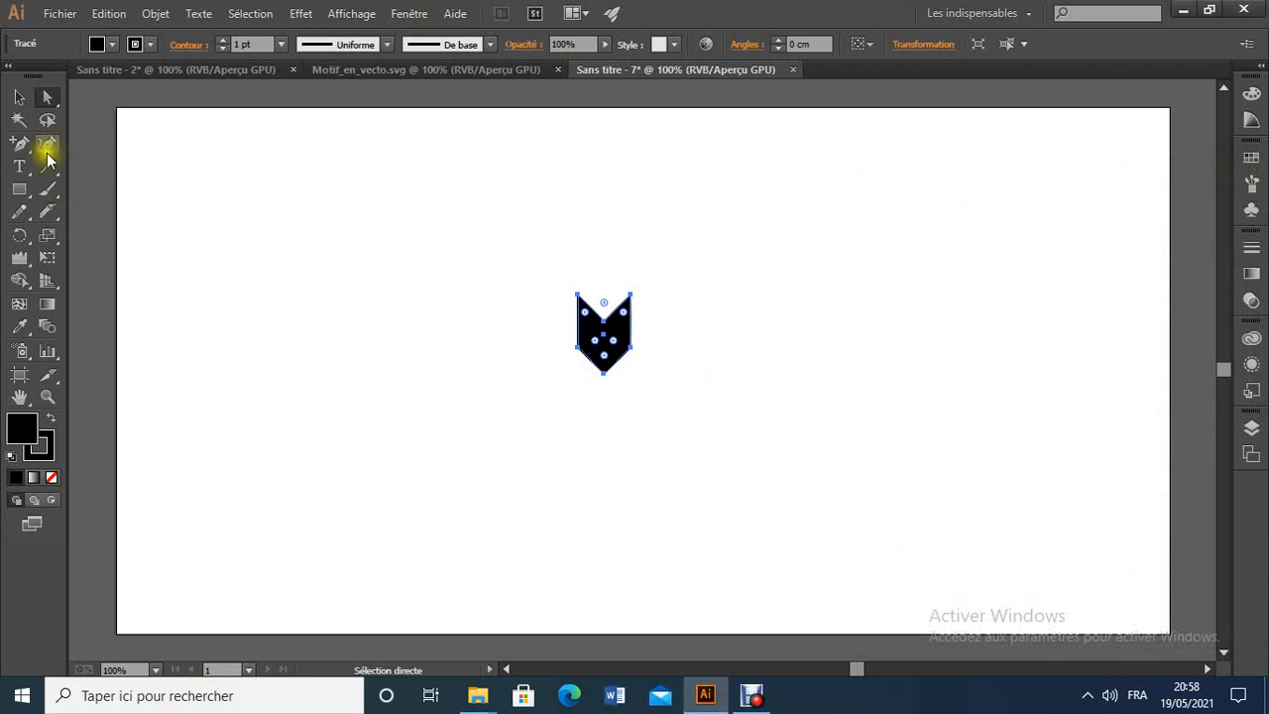
Create a copy of the black chevron rotated 45° around a center point set a little below its tip.
click(19, 98)
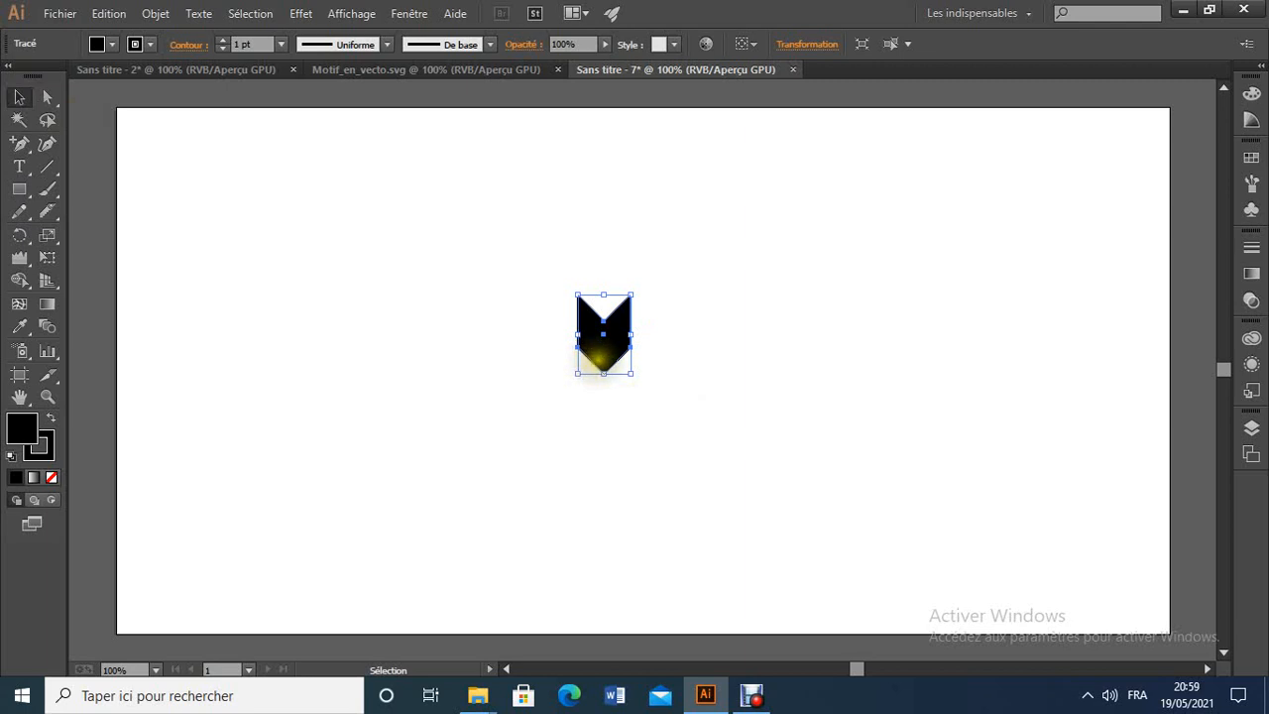
click(601, 348)
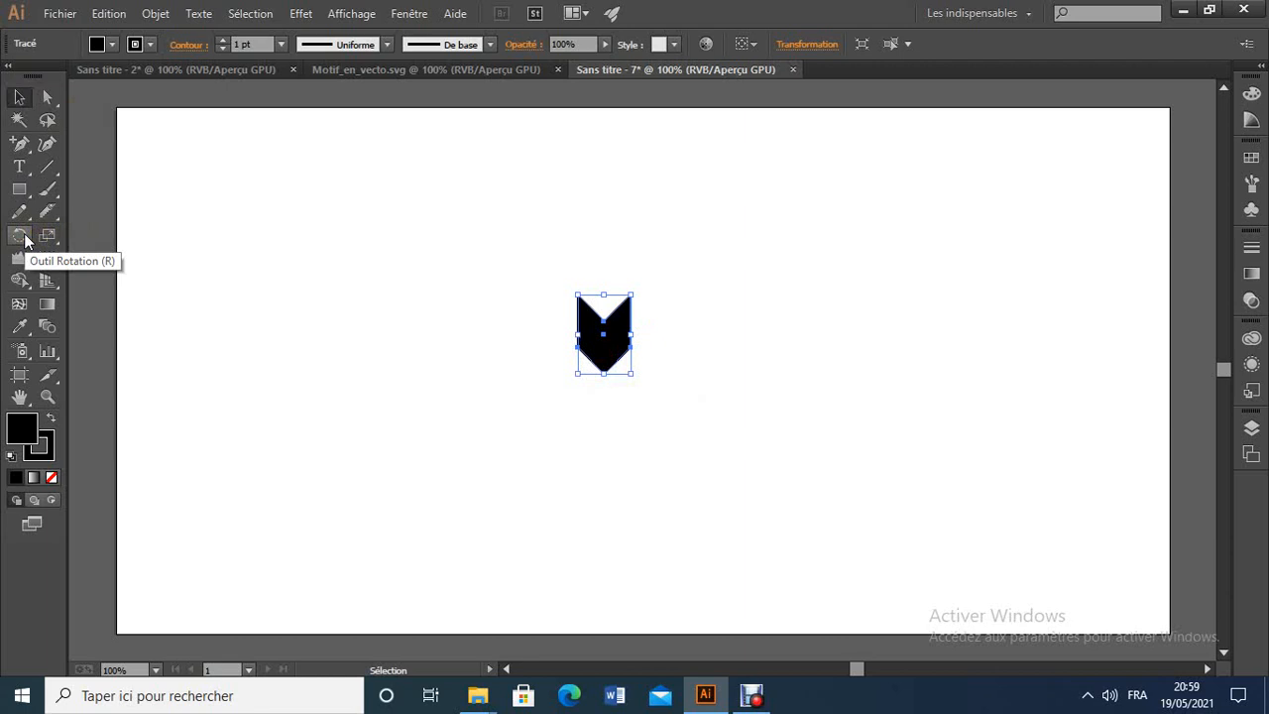
click(19, 235)
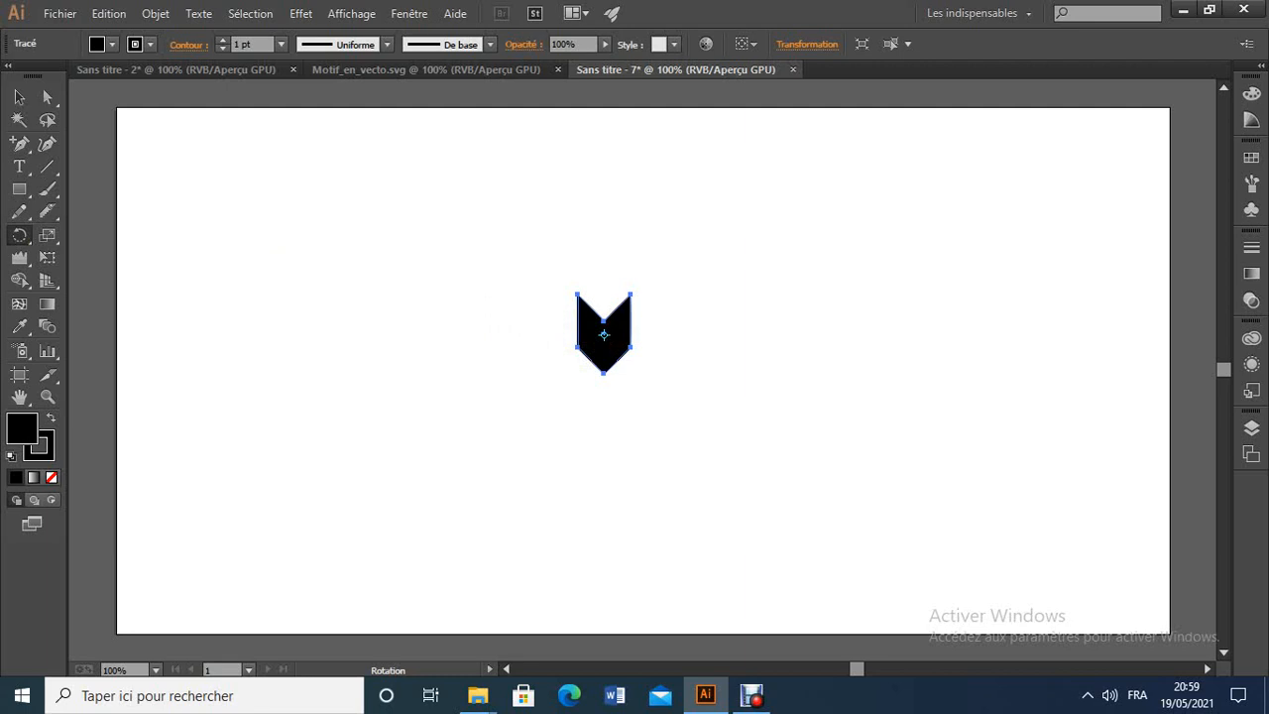
click(488, 72)
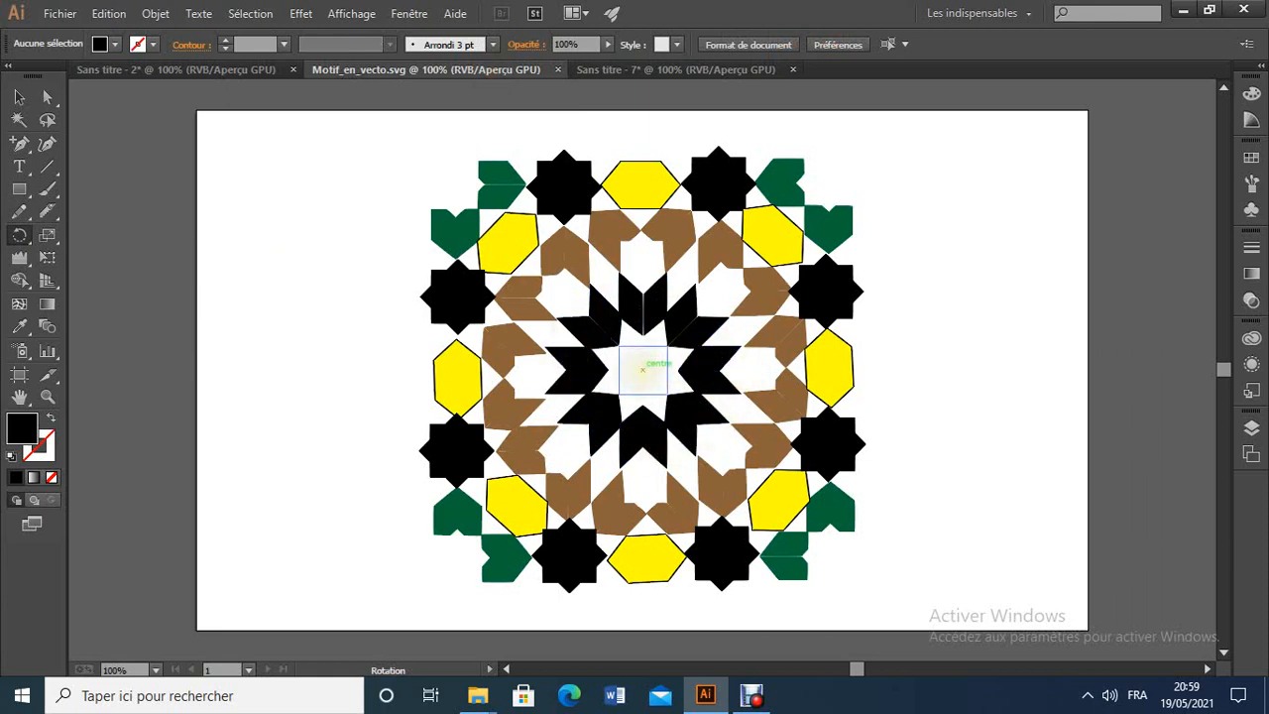
click(657, 69)
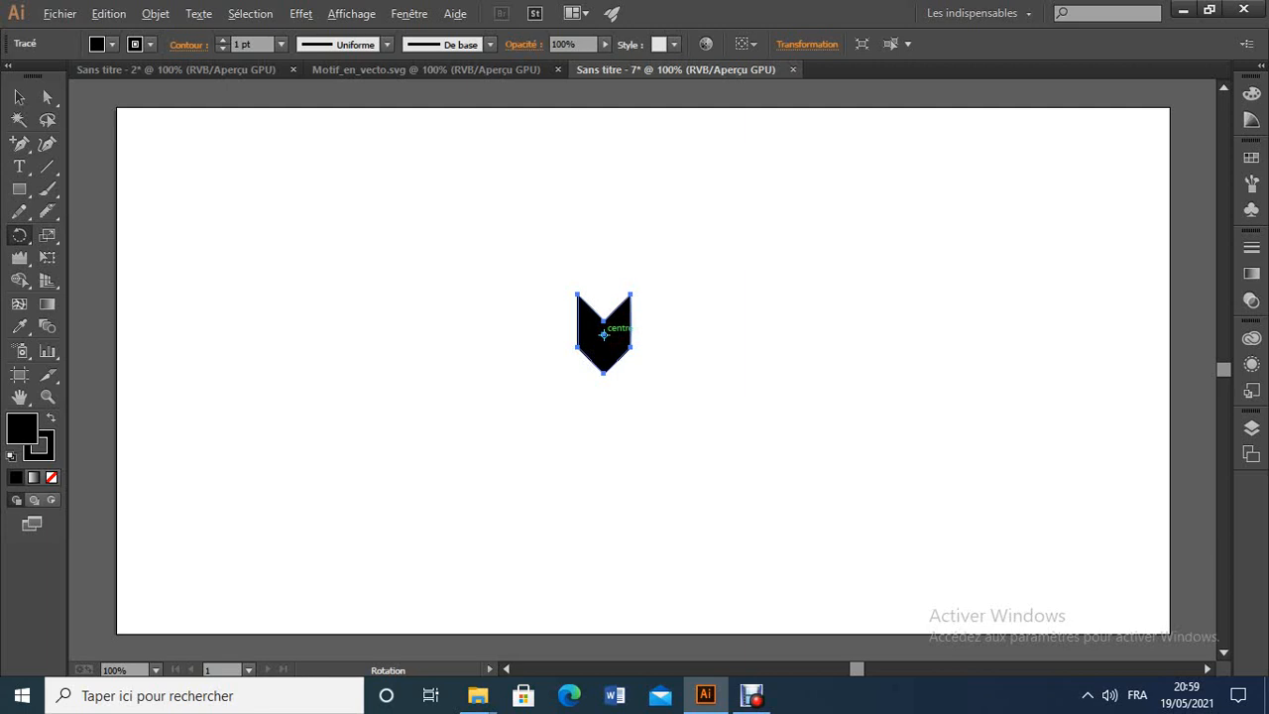
drag(604, 335, 602, 414)
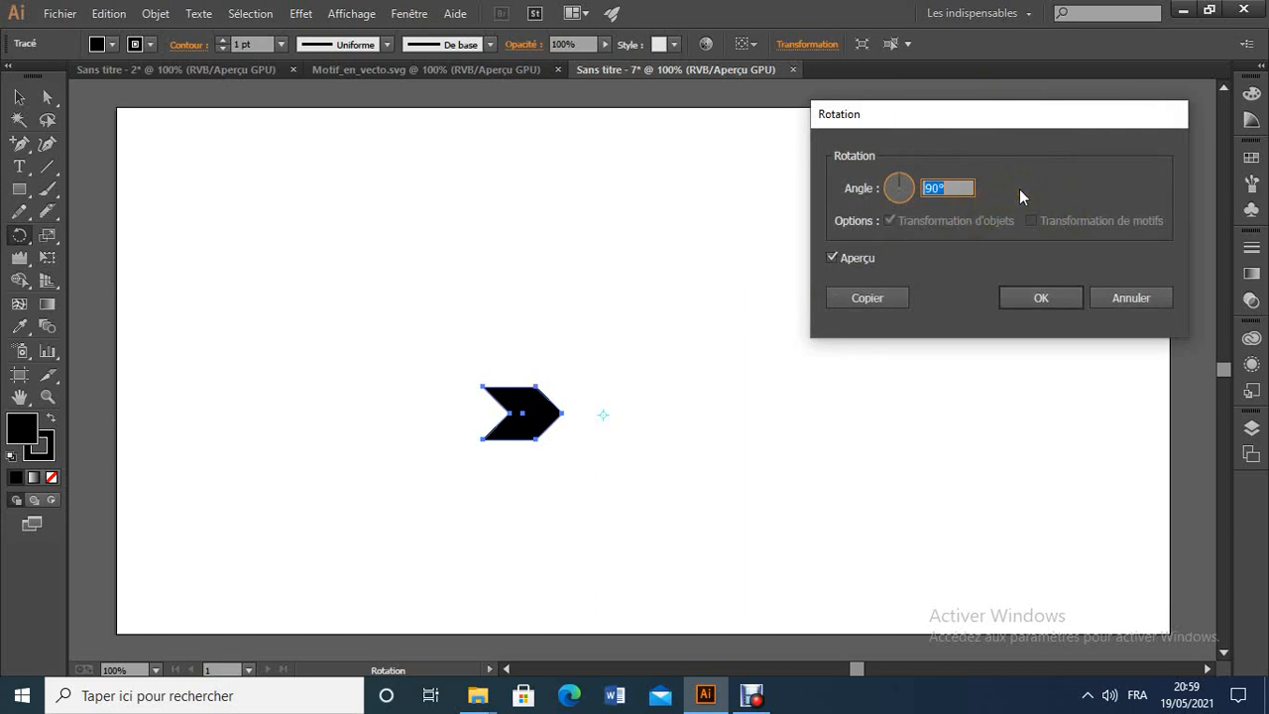
key(shift+Left)
text(45)
click(878, 303)
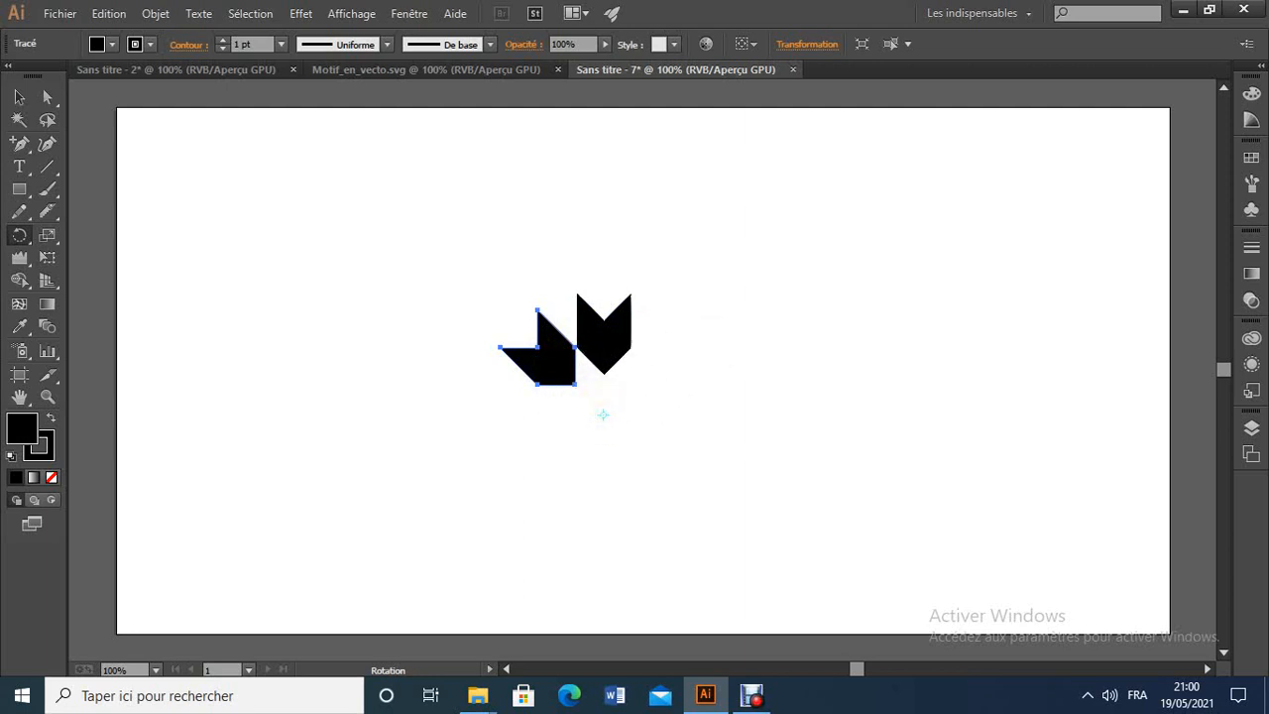
Compare with the reference star and repeat the 45° rotated copy until eight black chevrons form a closed ring.
click(456, 65)
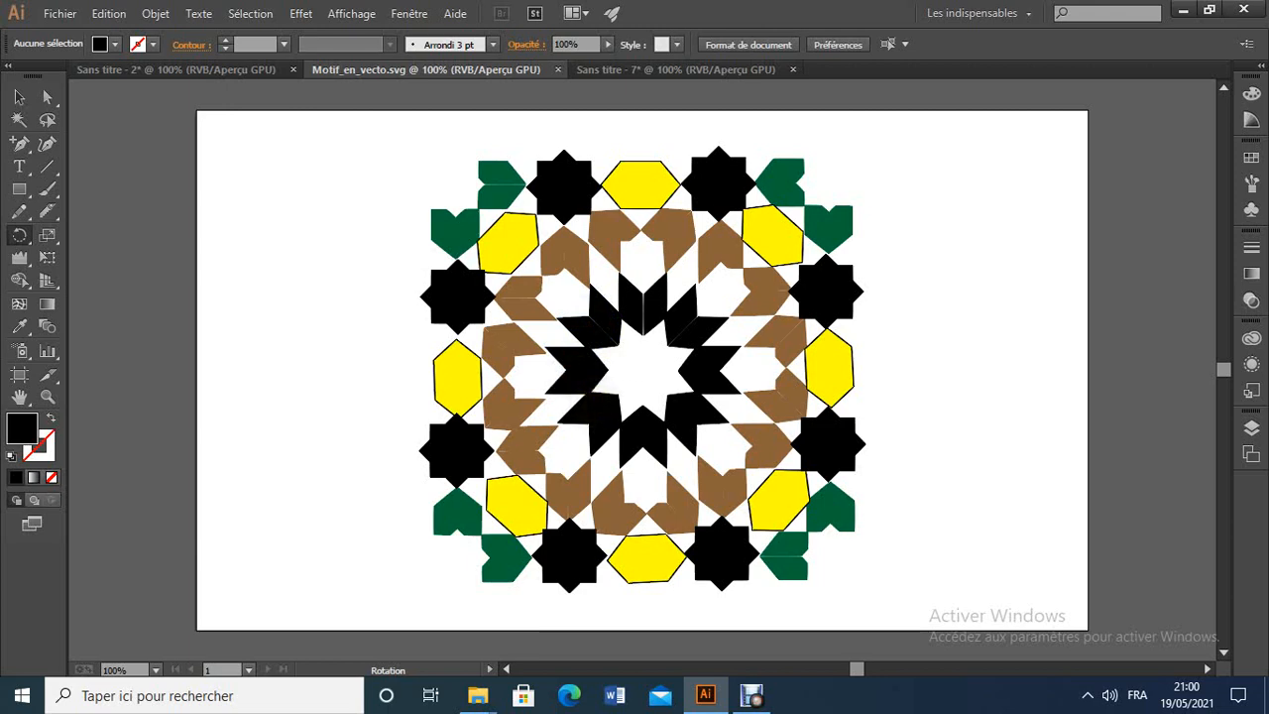
click(677, 70)
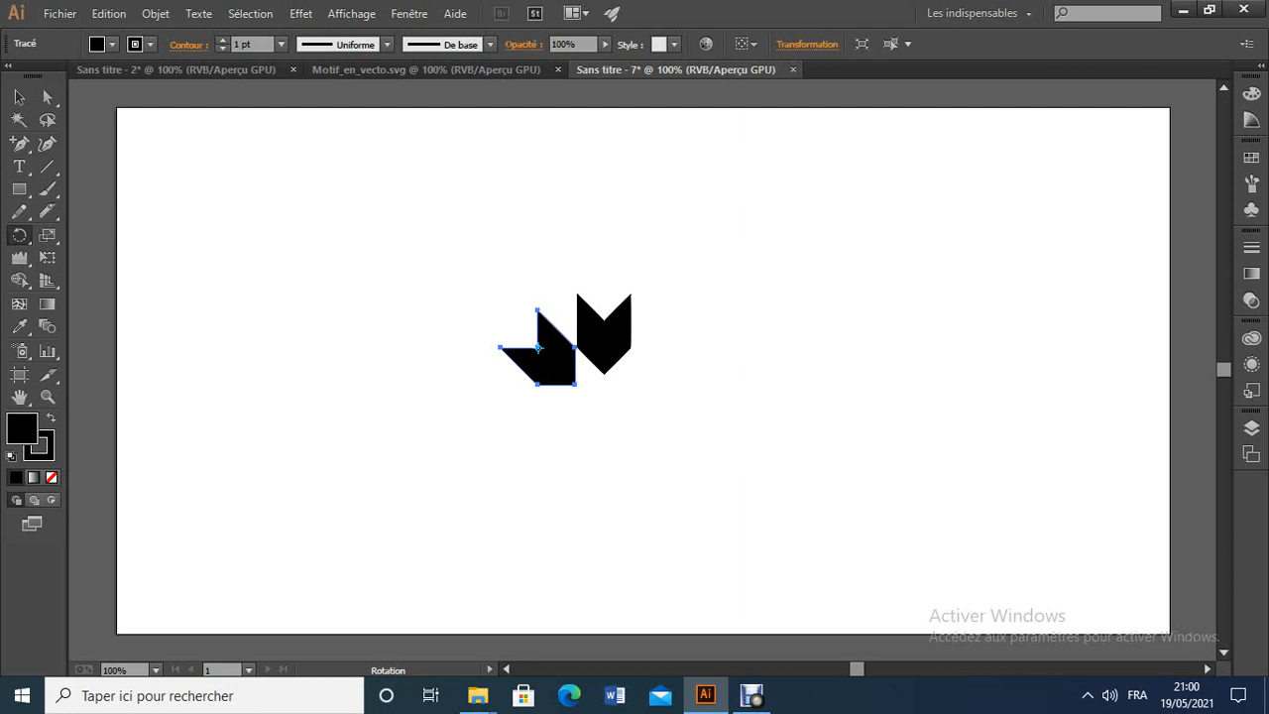
key(ctrl+d)
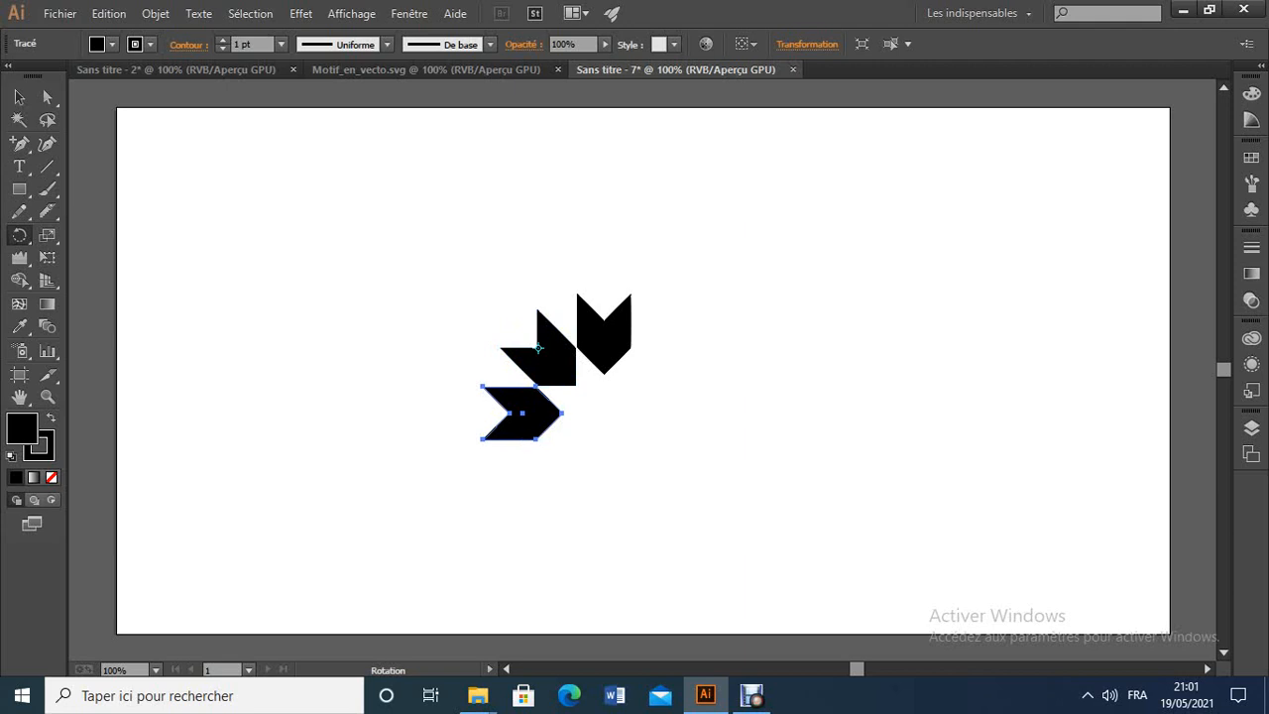
key(ctrl+d)
key(ctrl+d)
key(ctrl+d)
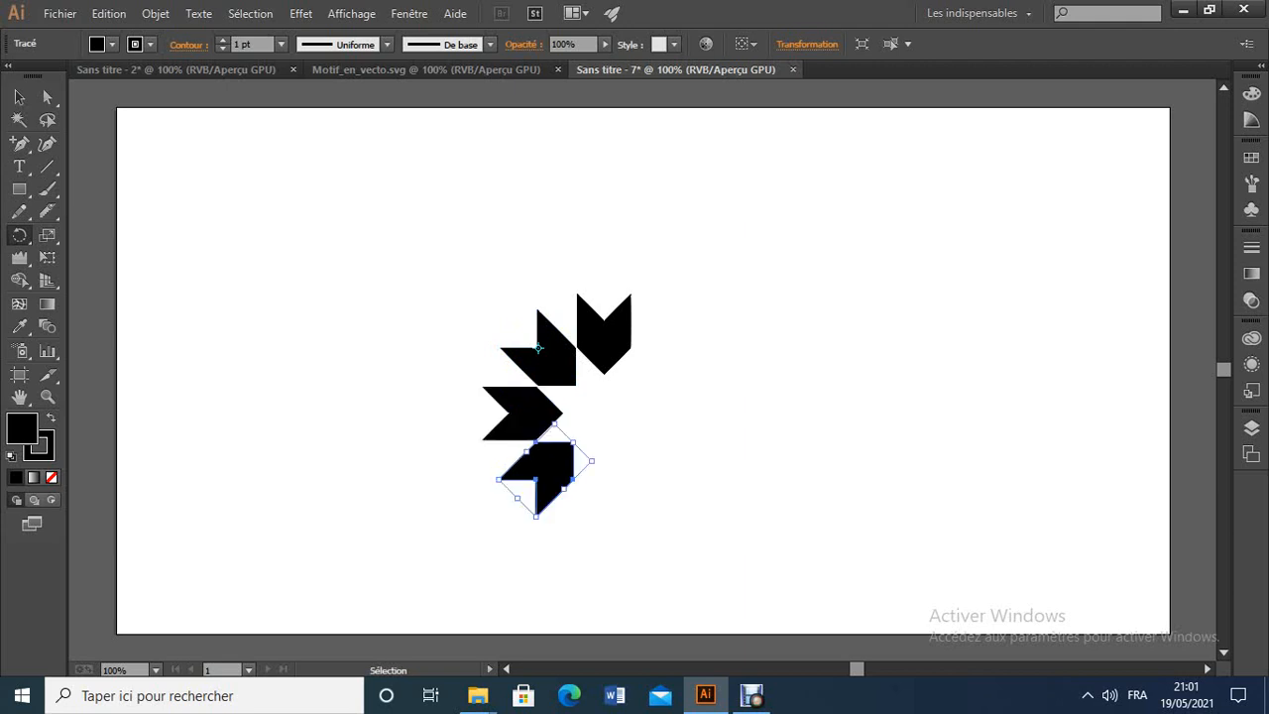
key(ctrl+d)
key(ctrl+d)
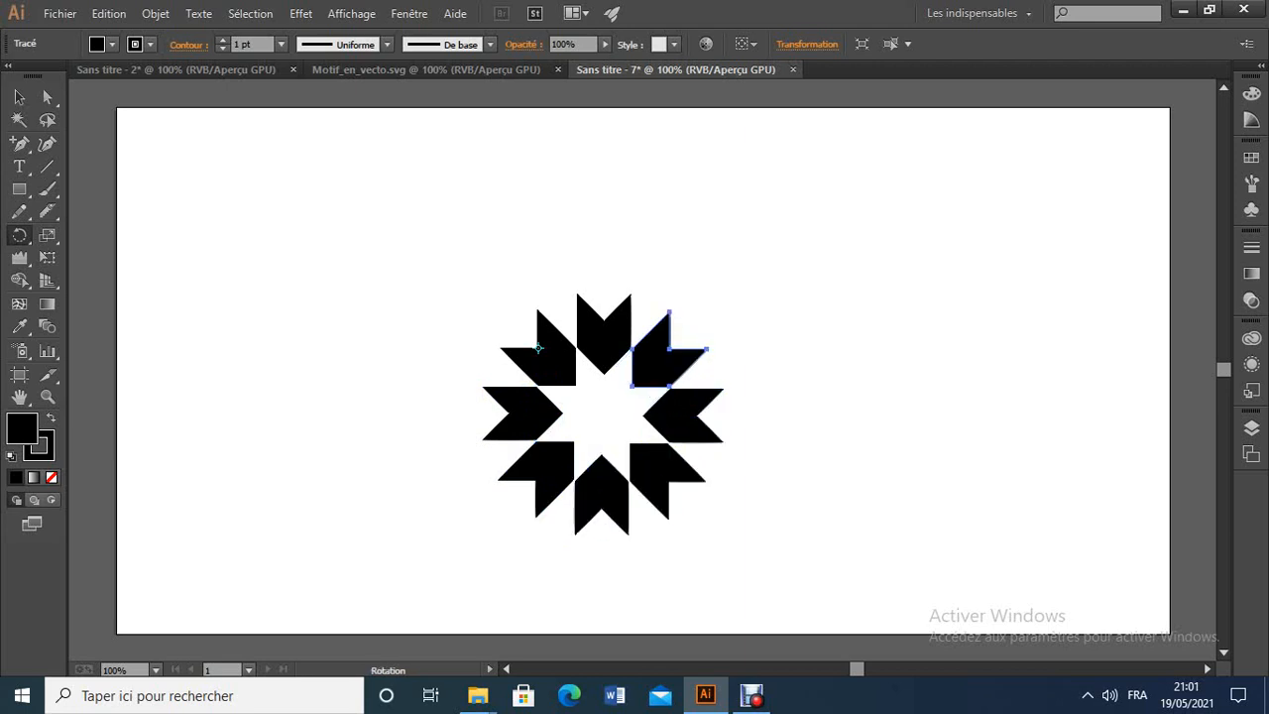
Move the whole ring of eight chevrons up and slightly to the right toward the middle of the artboard, and deselect it.
click(19, 96)
drag(442, 243, 768, 567)
drag(622, 503, 641, 460)
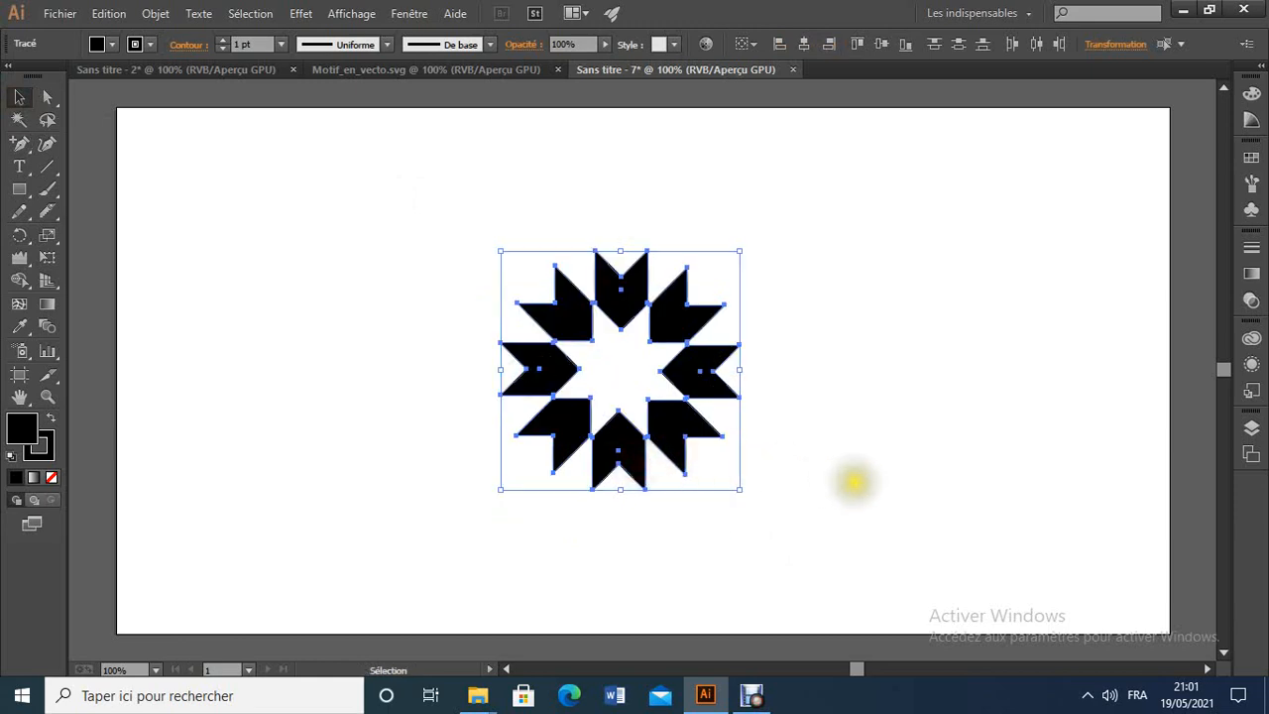
click(855, 481)
Review the brown shapes in the reference motif and place a copy of the ring's top chevron above and to the right of the ring.
click(496, 69)
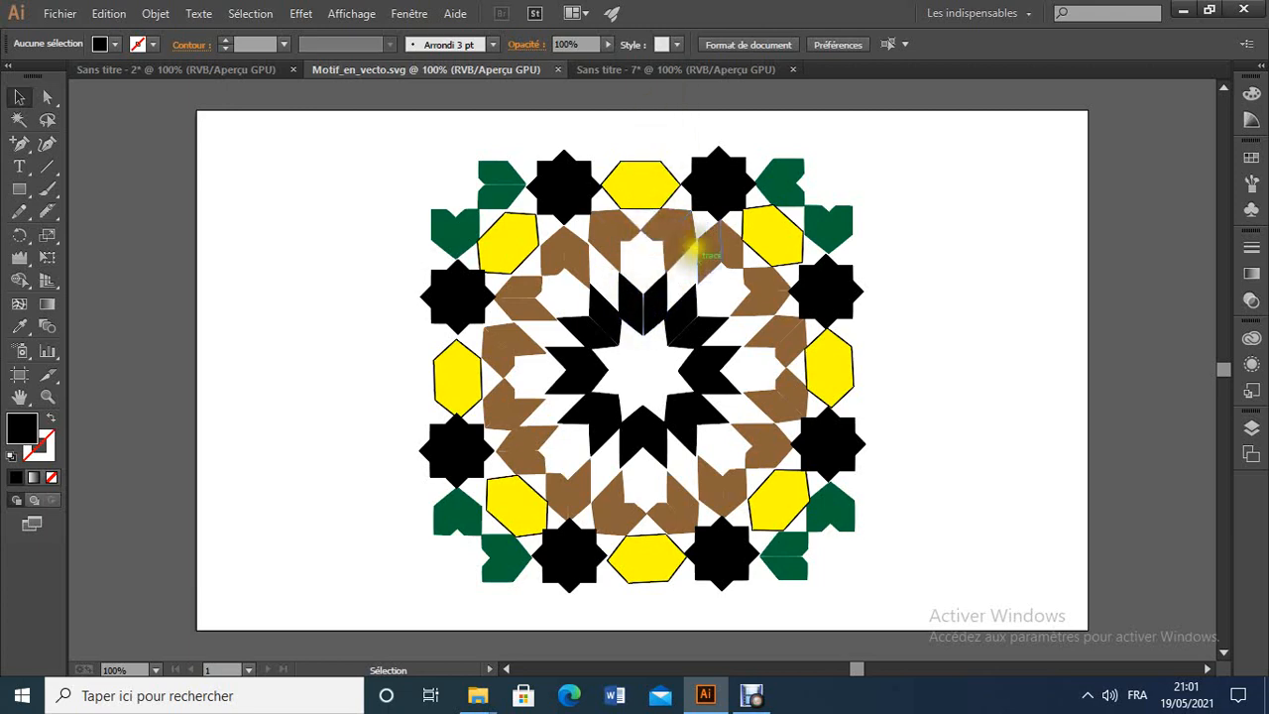
click(622, 70)
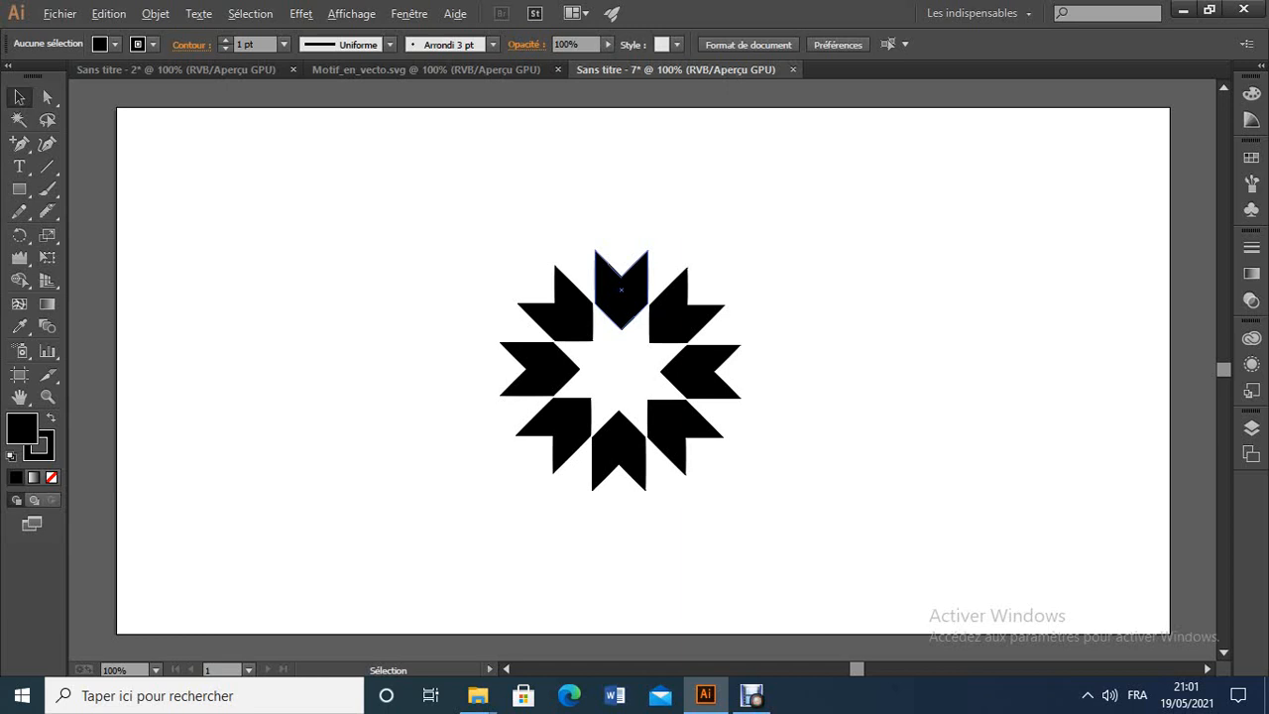
drag(623, 287, 709, 206)
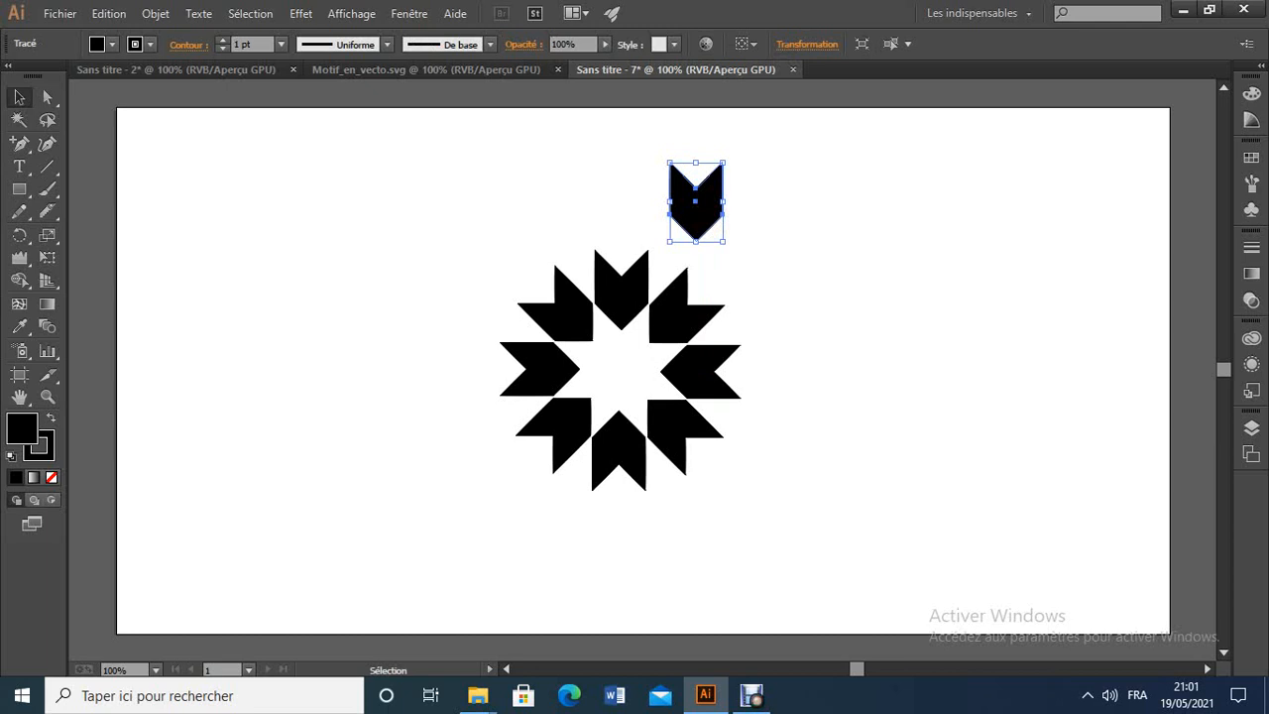
click(793, 166)
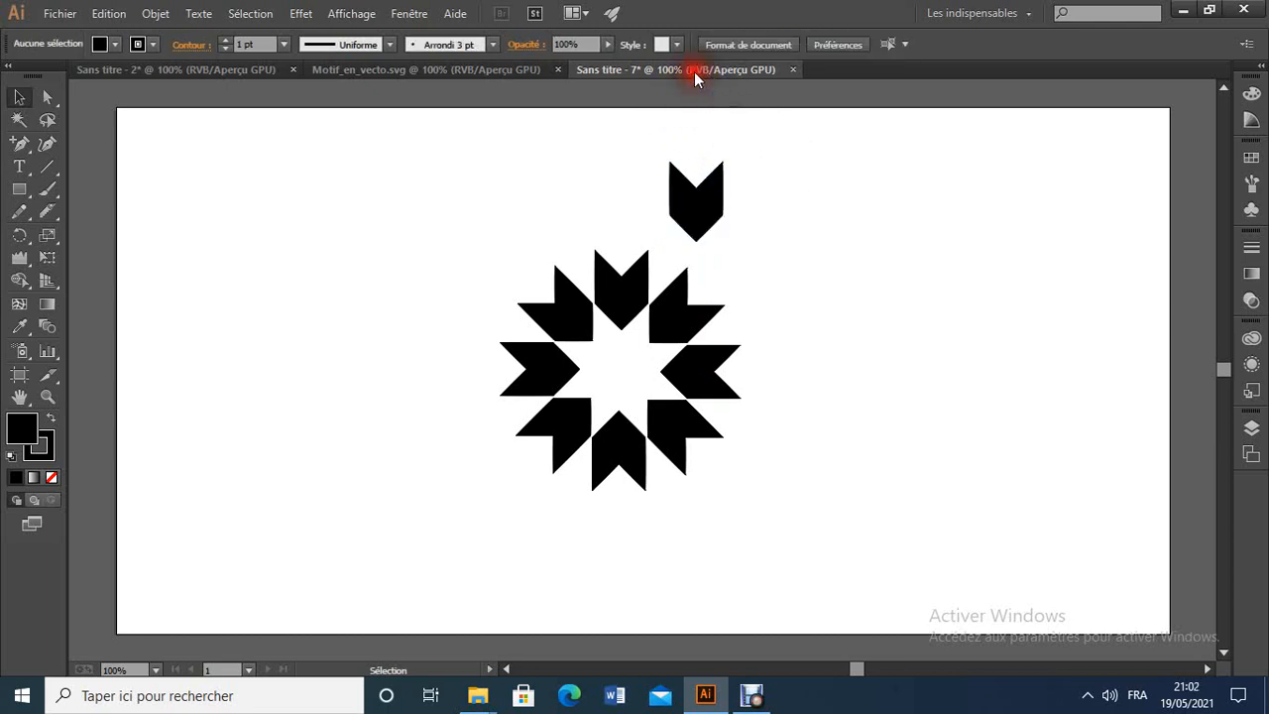
Compare the copied chevron with the reference motif's brown shapes, and fill it with a dark brown swatch.
click(510, 71)
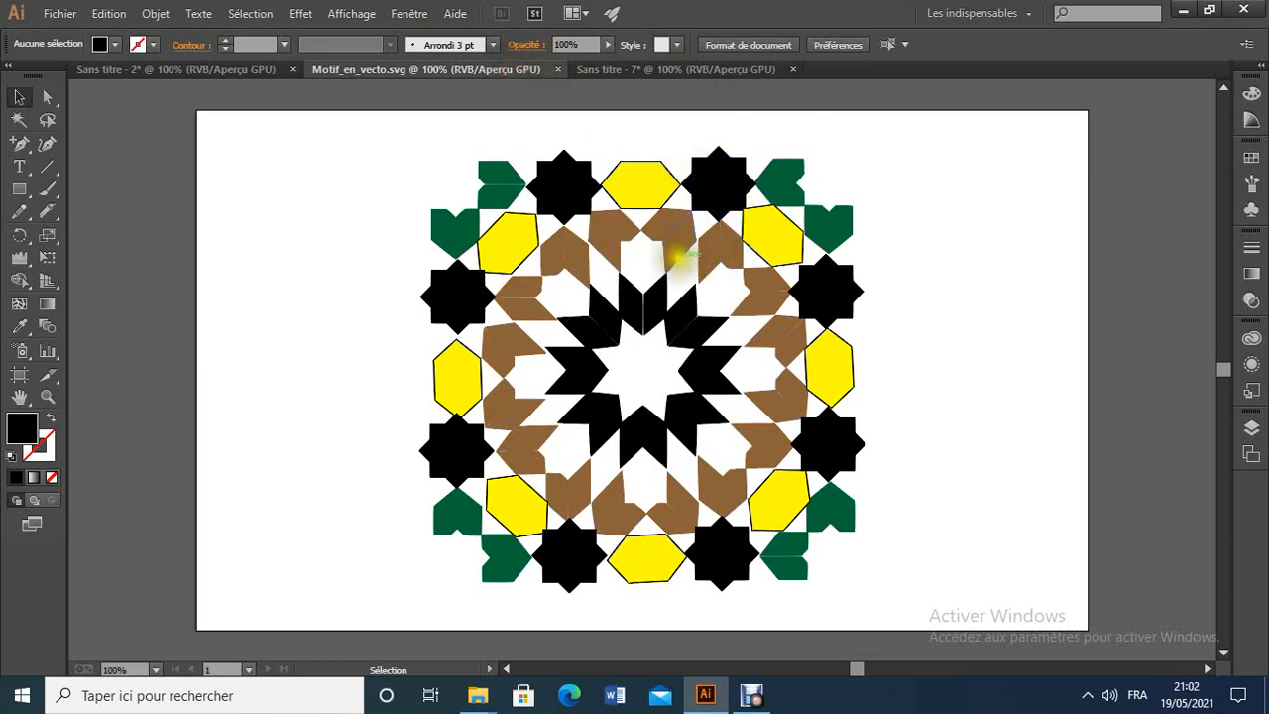
drag(659, 234, 689, 174)
click(741, 177)
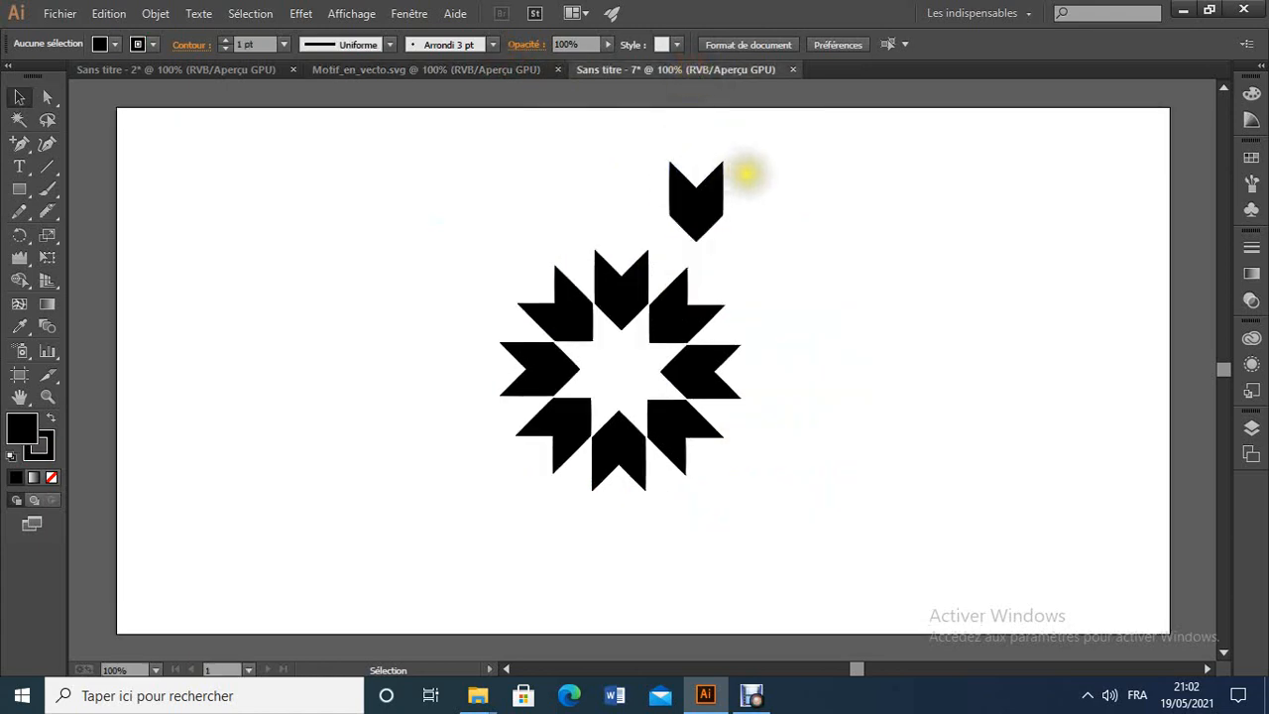
click(464, 67)
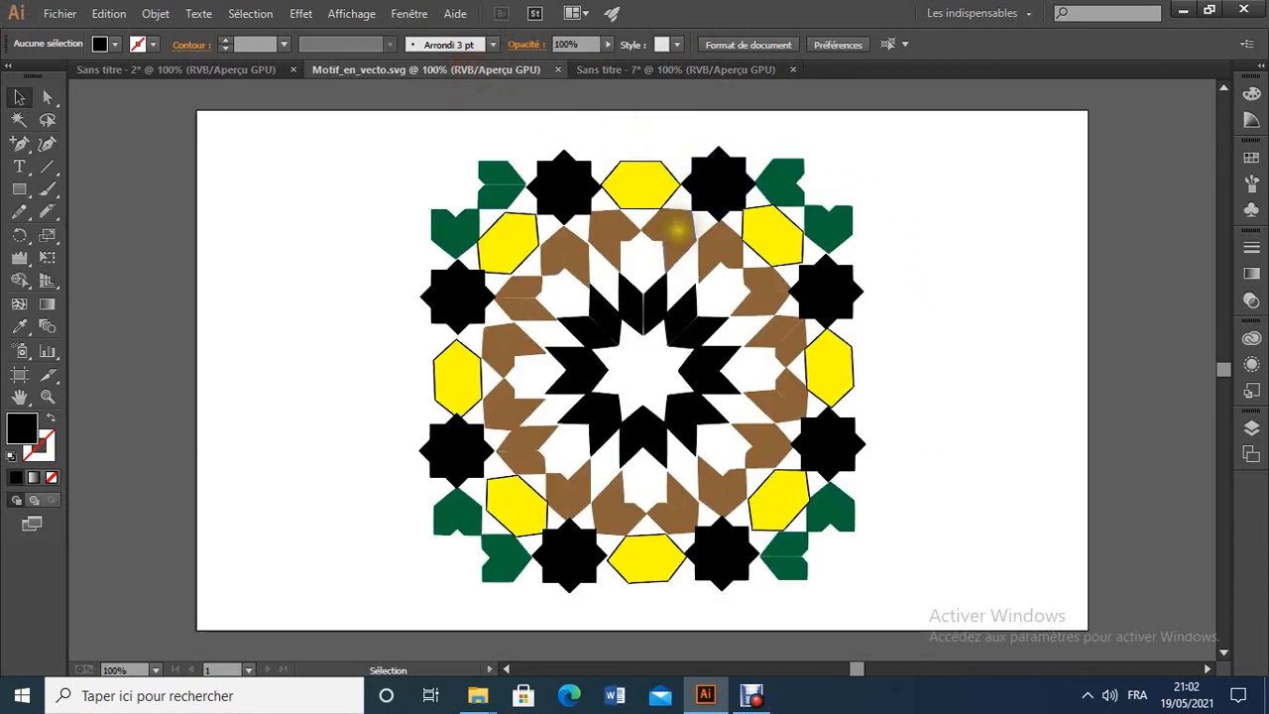
click(691, 68)
click(698, 198)
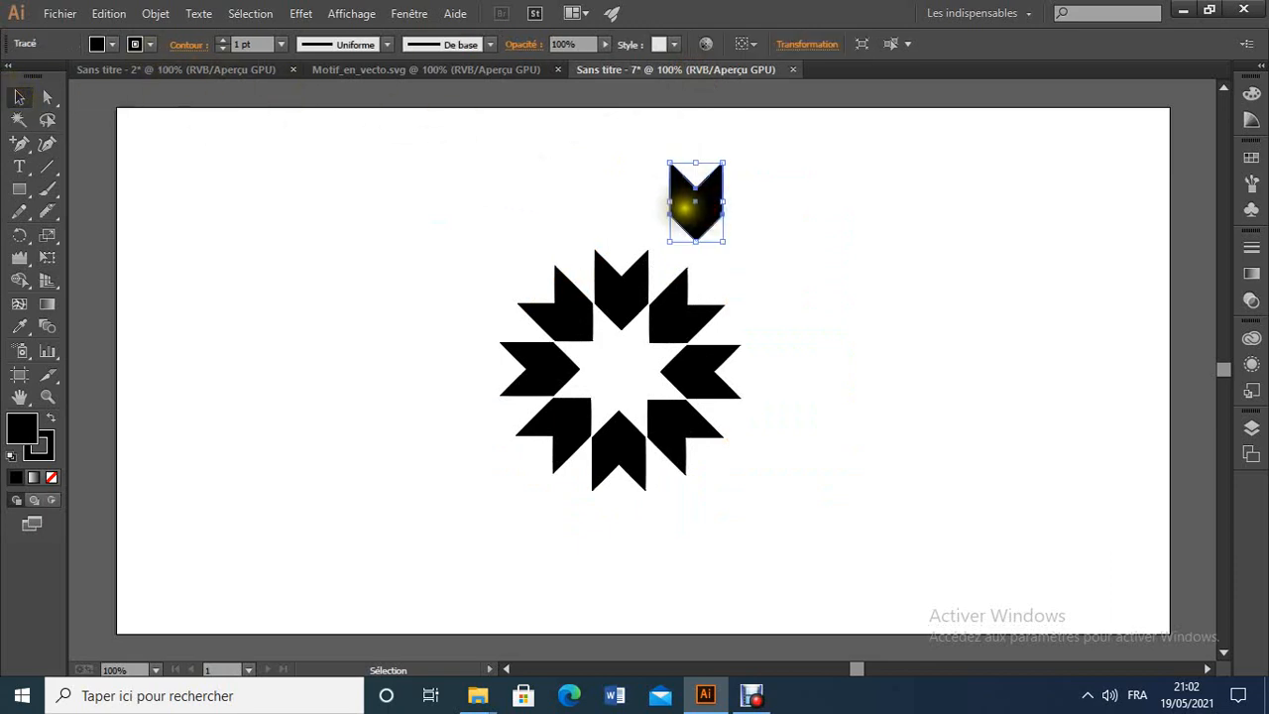
click(114, 45)
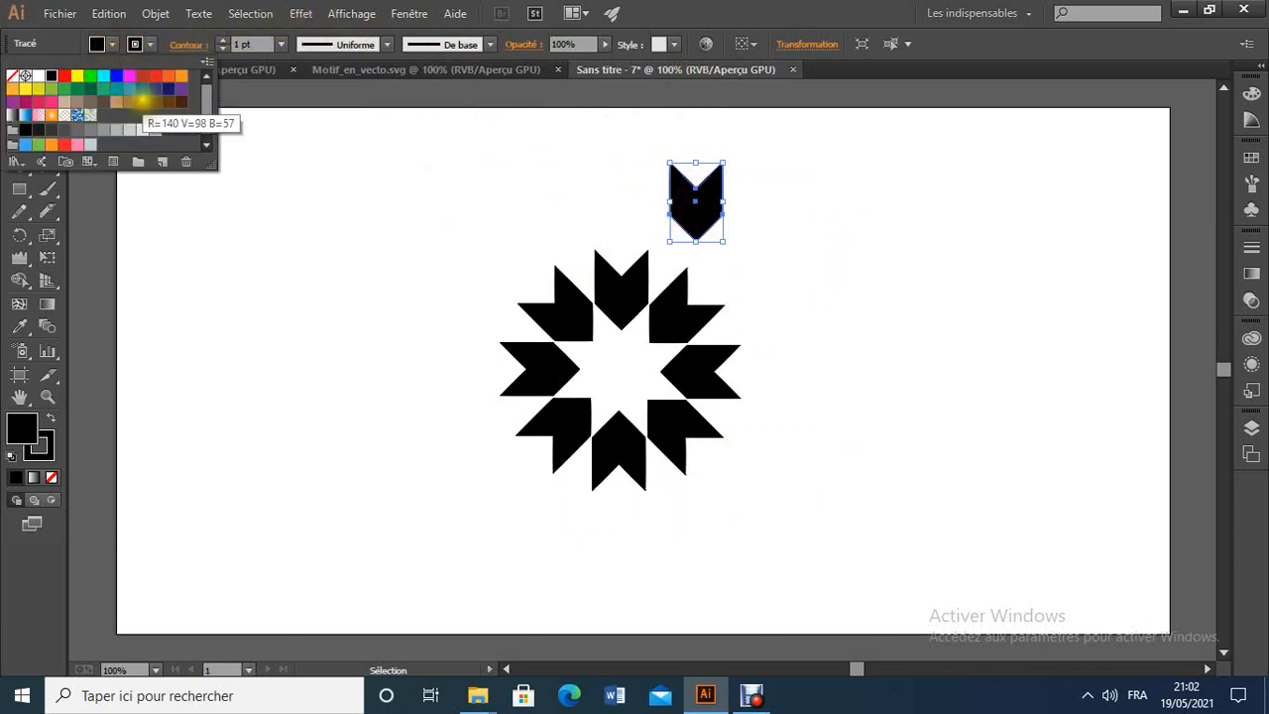
click(149, 103)
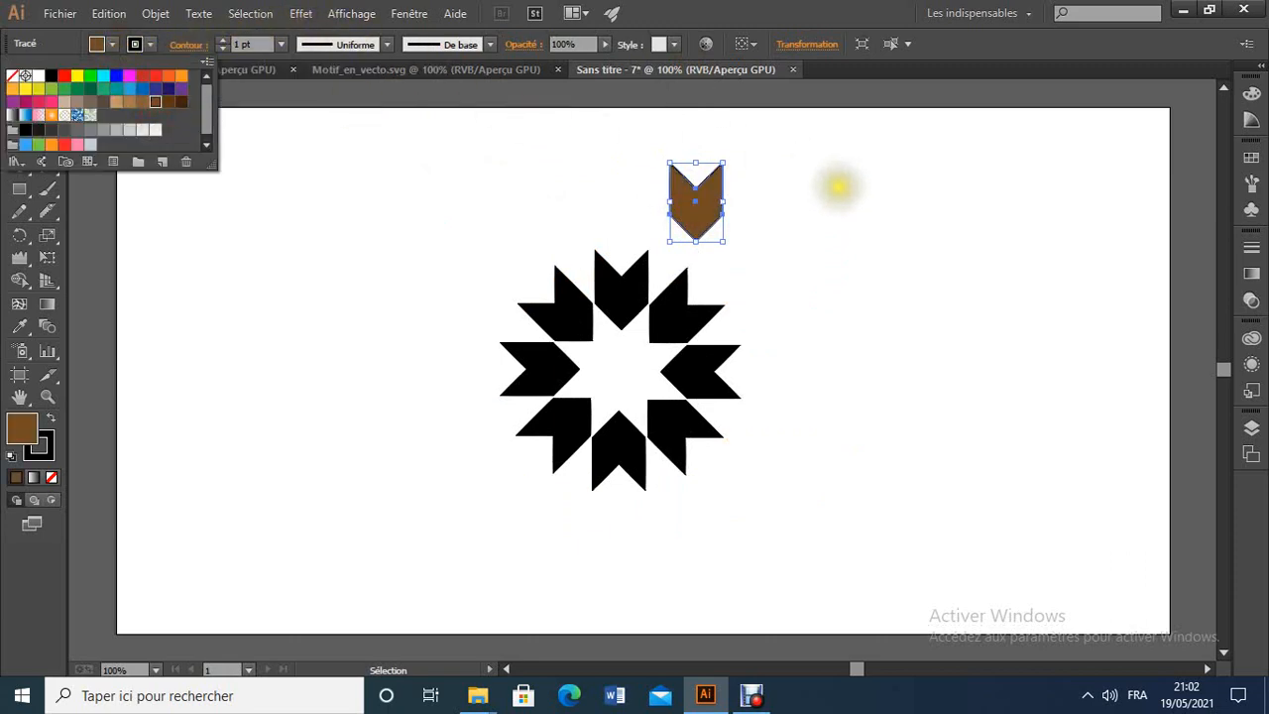
click(838, 187)
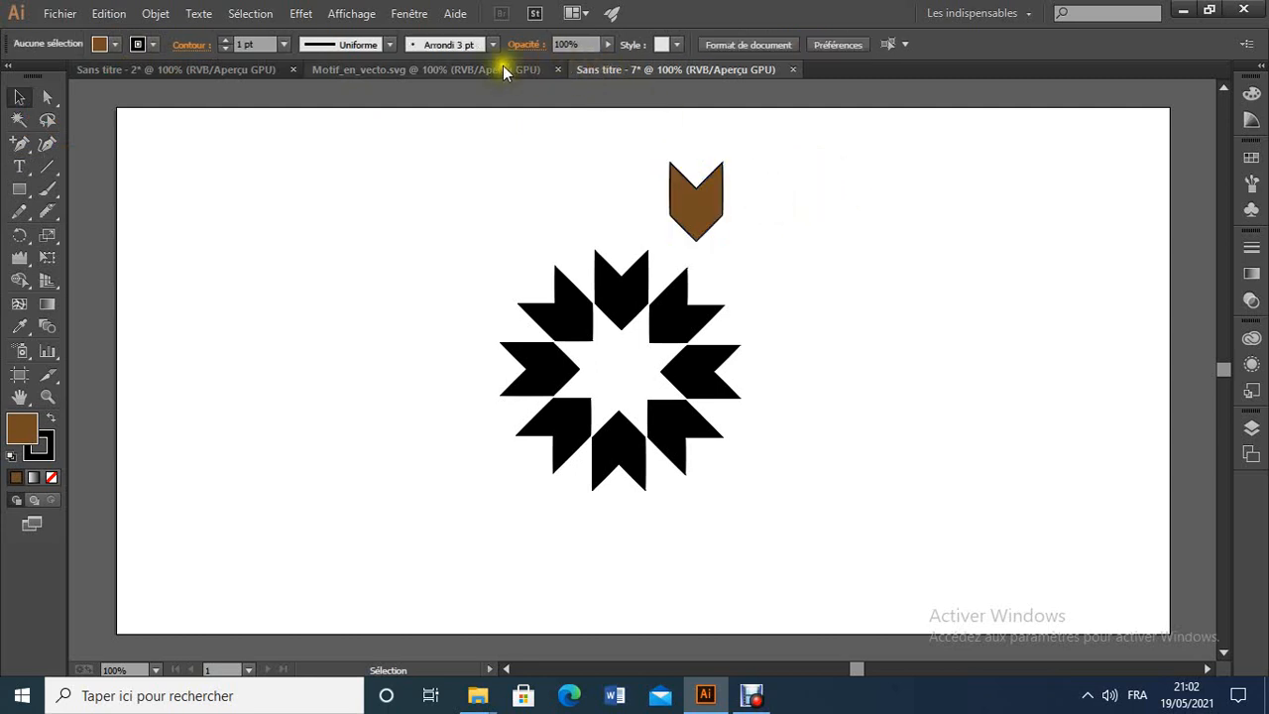
Check the reference motif's brown shapes, set the brown chevron's outline to none, and deselect it.
click(503, 70)
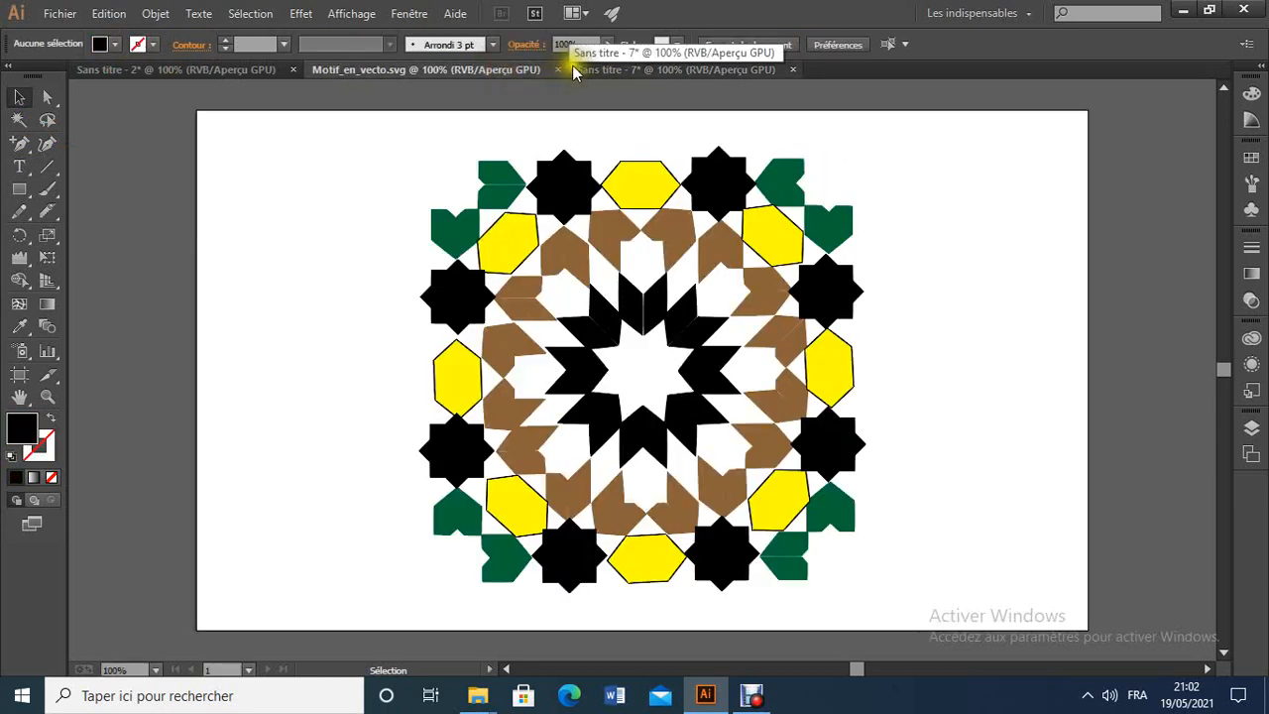
click(678, 69)
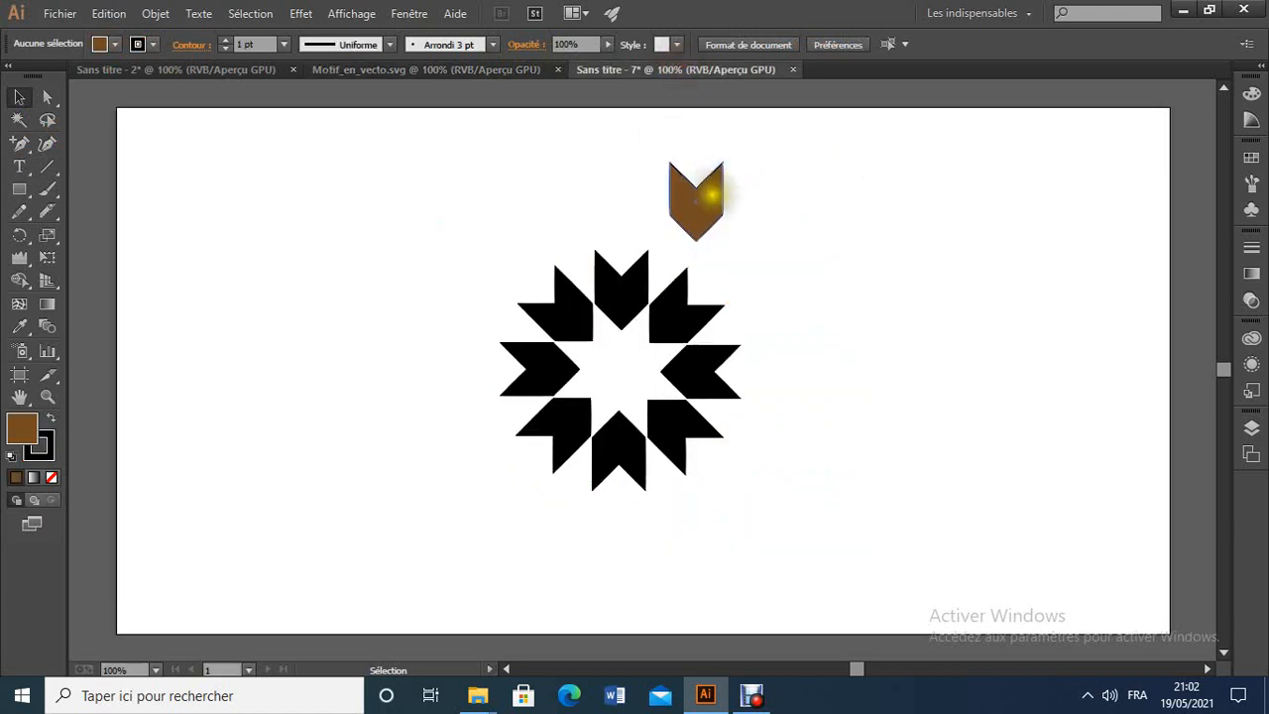
click(713, 198)
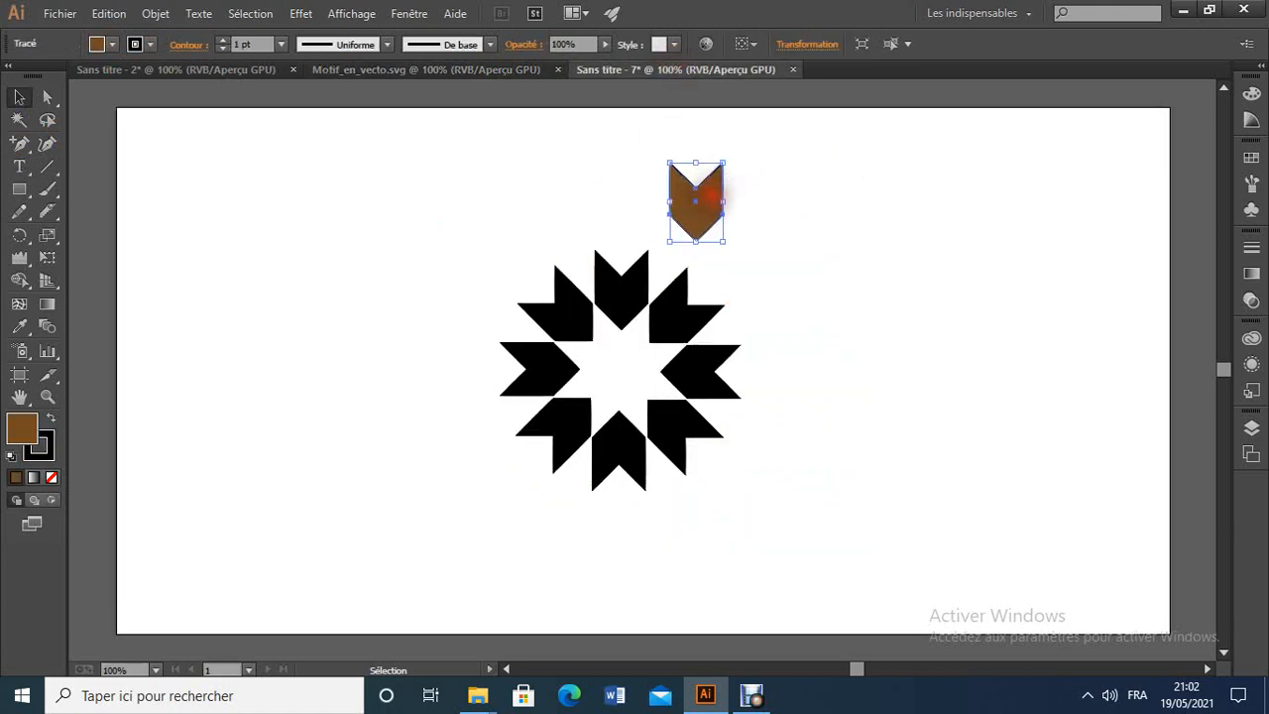
click(149, 47)
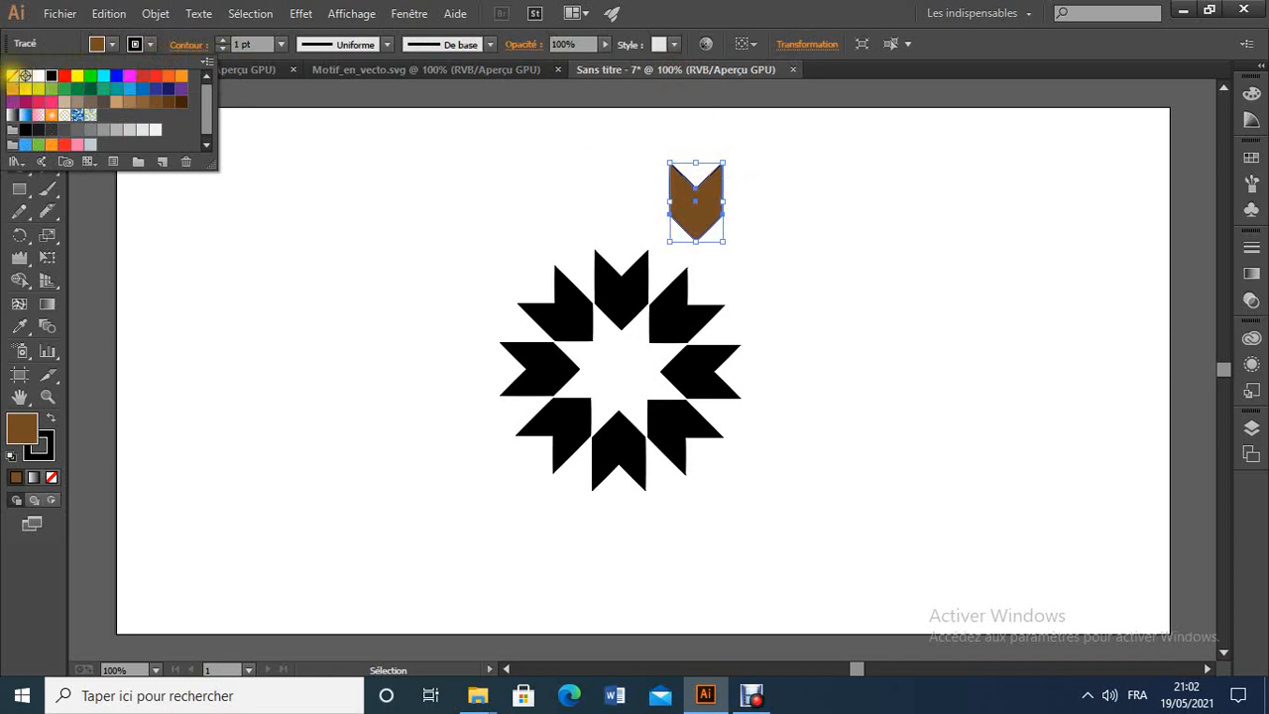
click(11, 76)
click(779, 223)
click(781, 226)
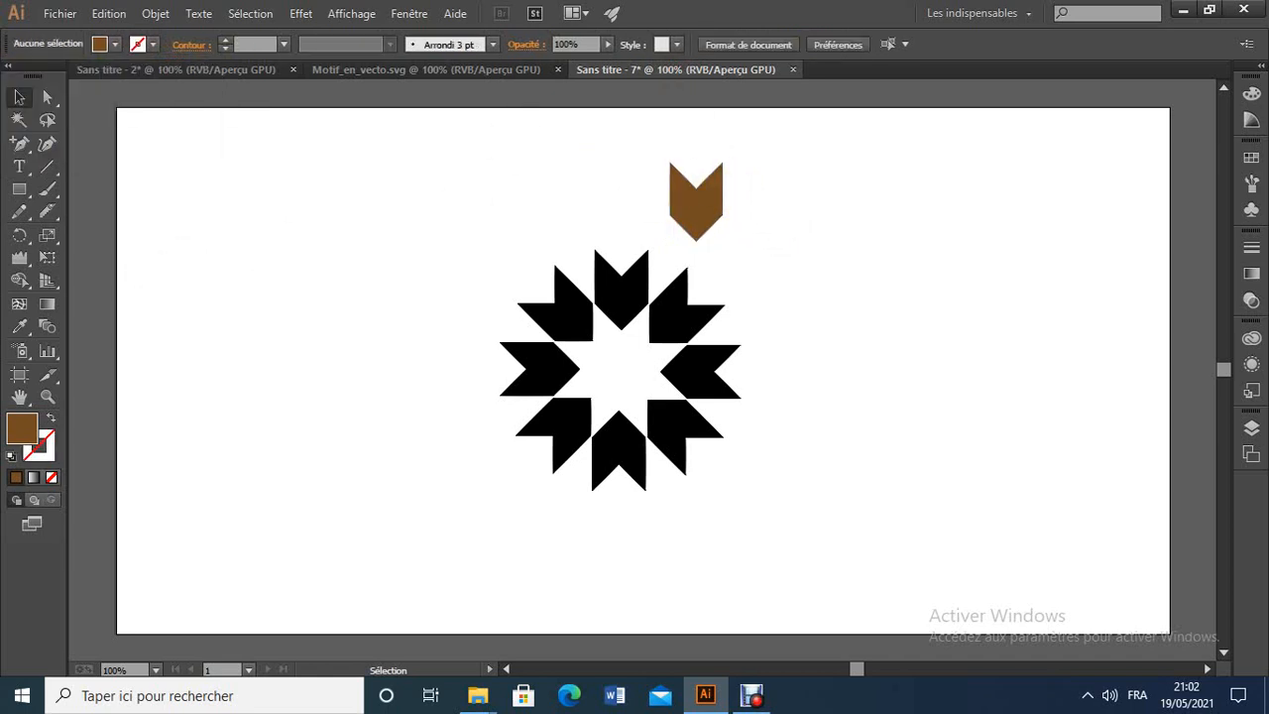
Cut the pointed tip off the brown chevron's right arm with a horizontal Cutter stroke and delete the tip.
click(47, 211)
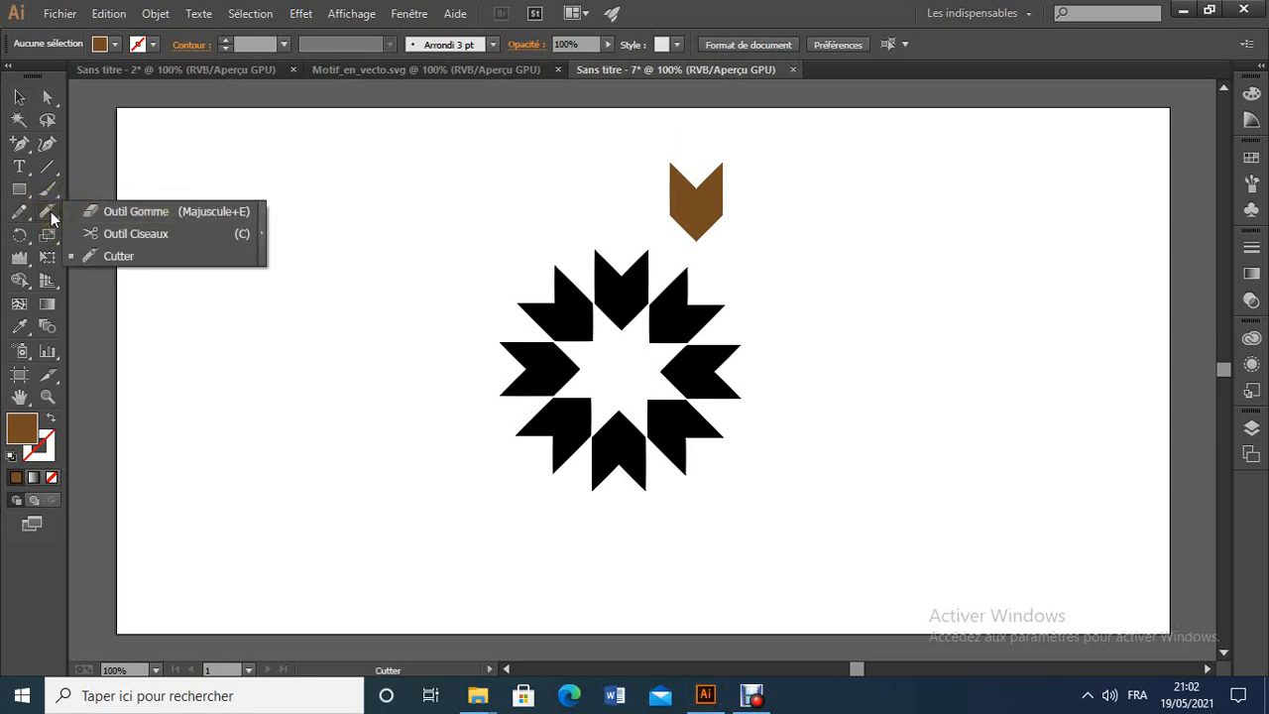
click(143, 255)
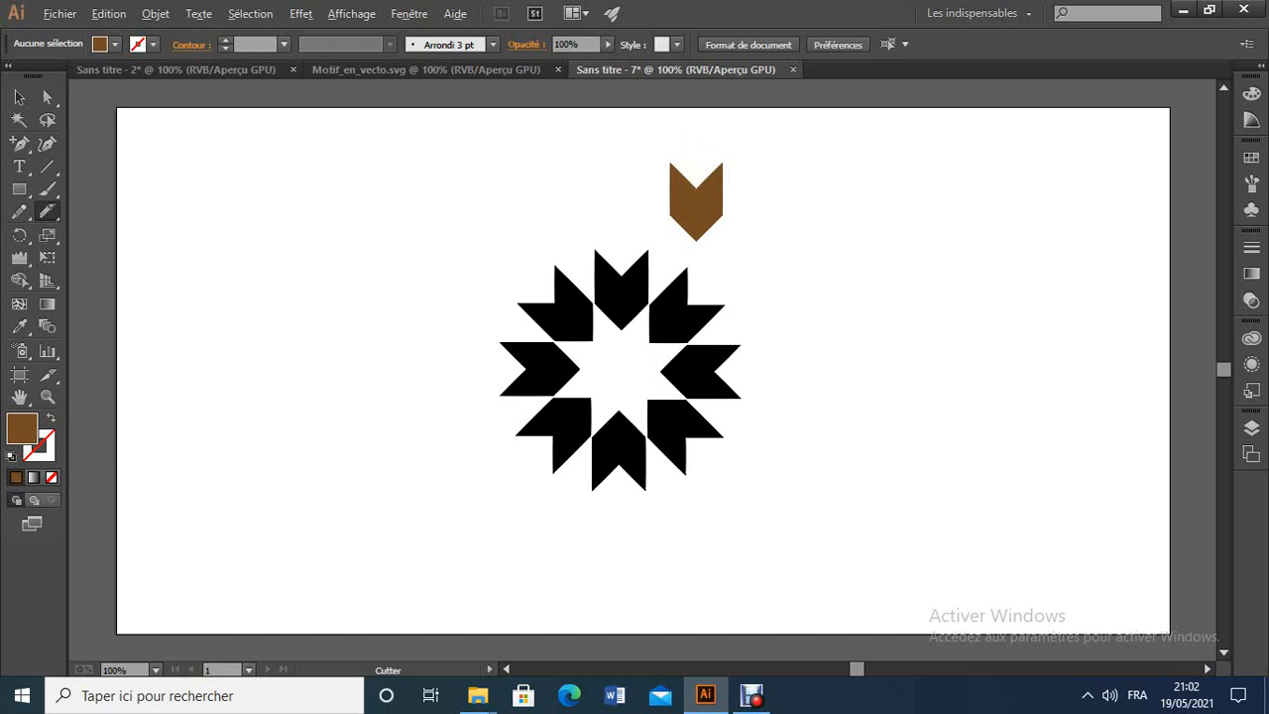
drag(697, 176, 783, 173)
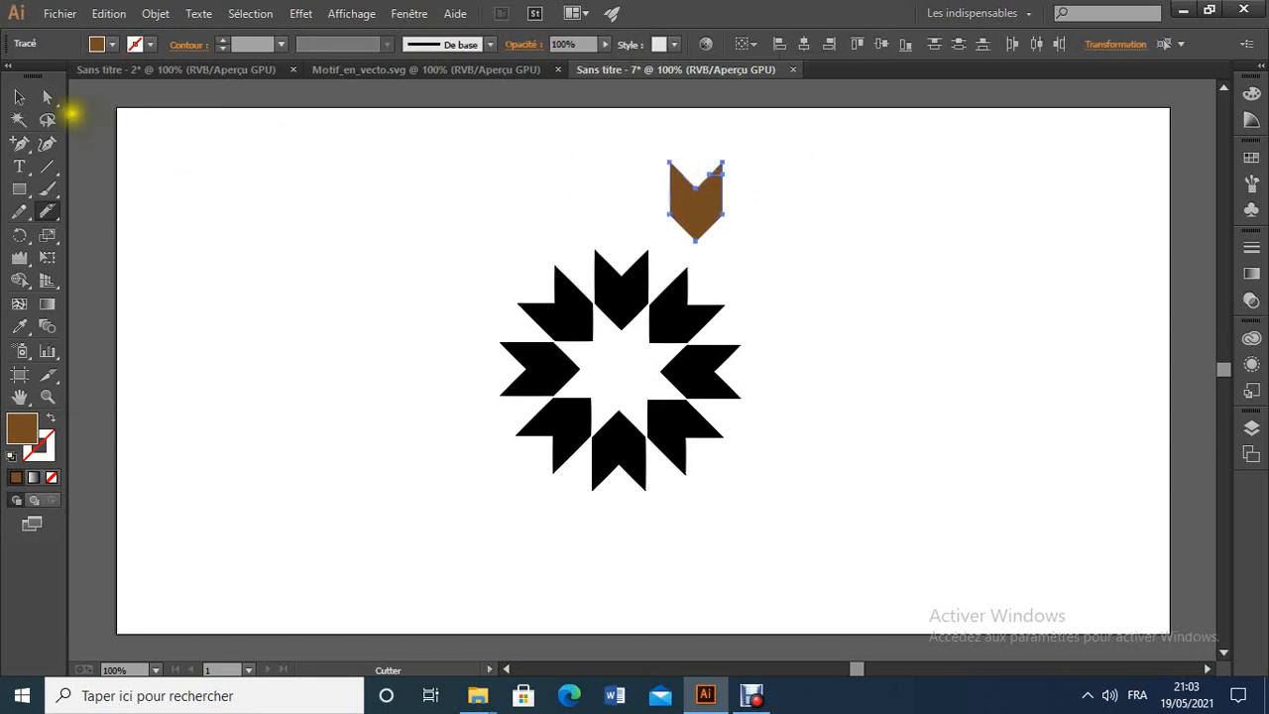
click(20, 99)
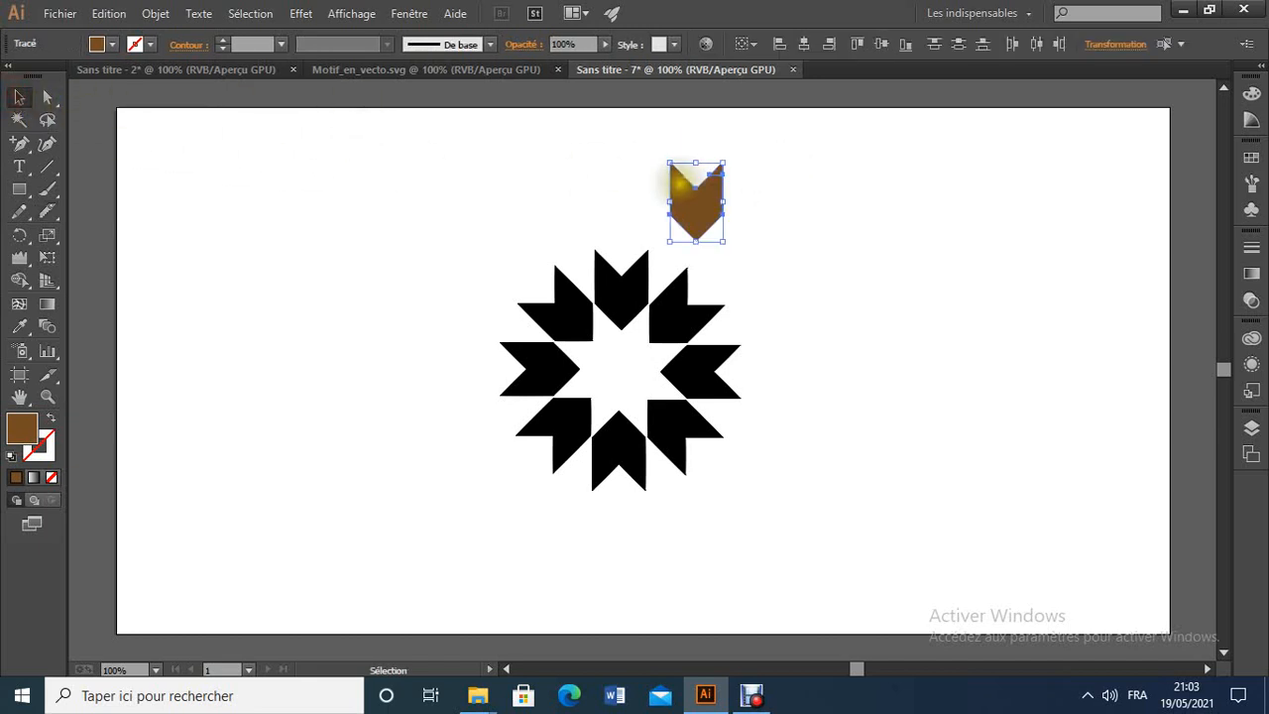
click(833, 175)
click(720, 167)
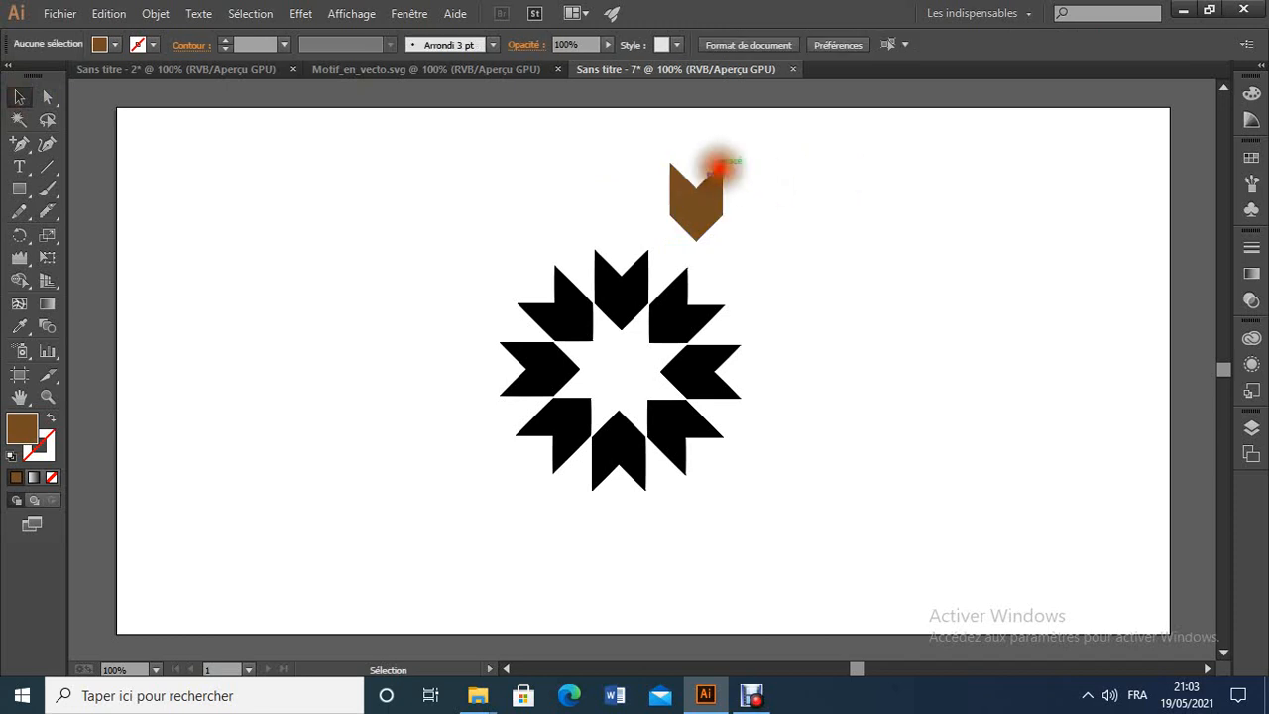
key(Delete)
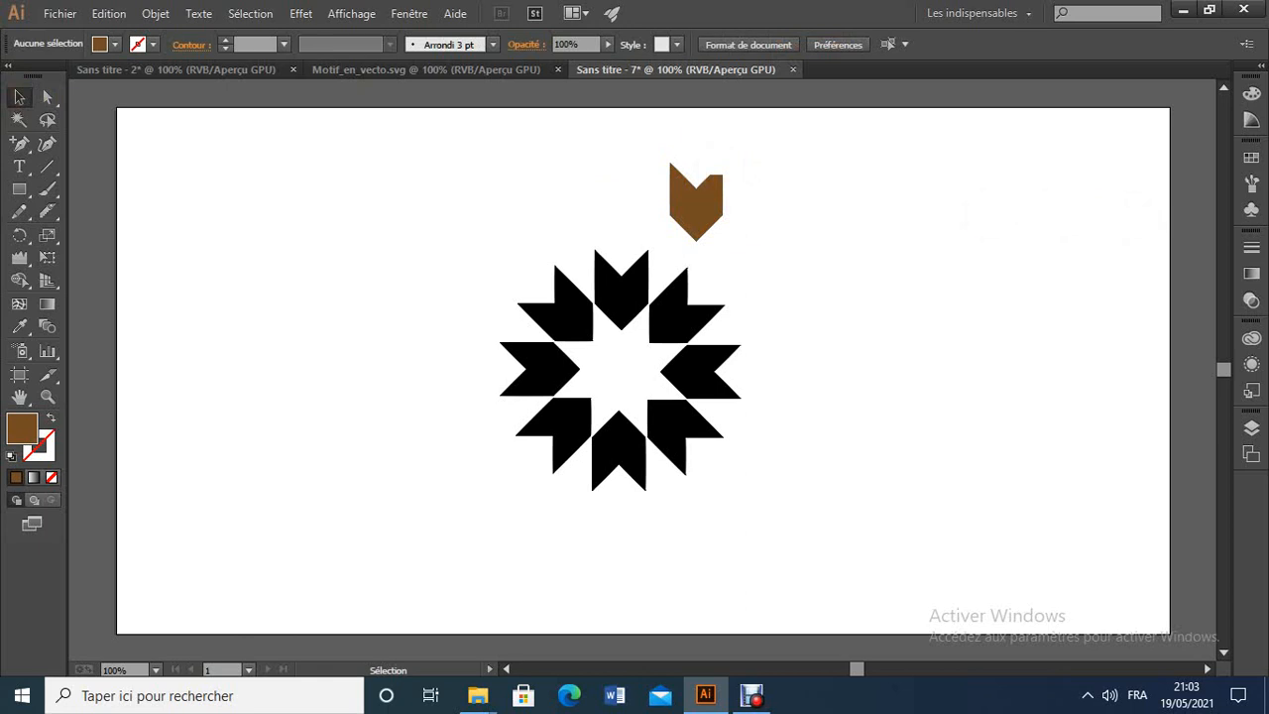
Compare the trimmed brown chevron with the reference motif's brown shapes and select it.
click(508, 73)
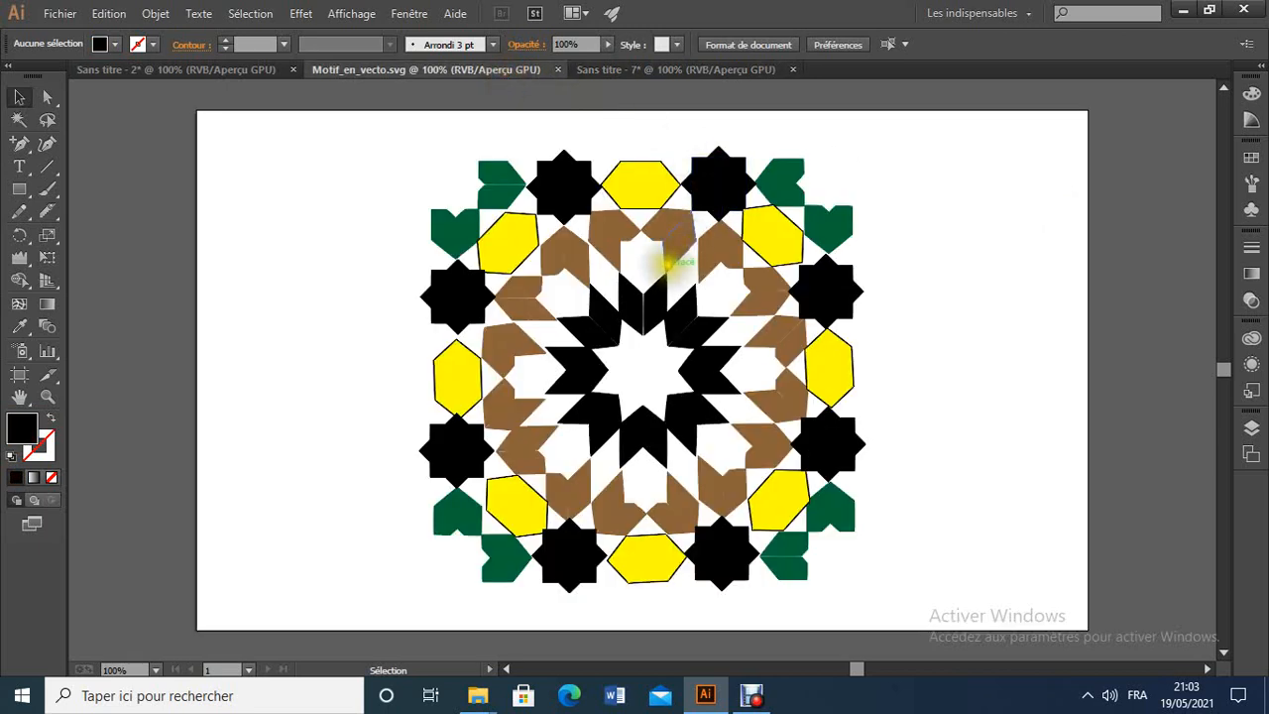
click(626, 70)
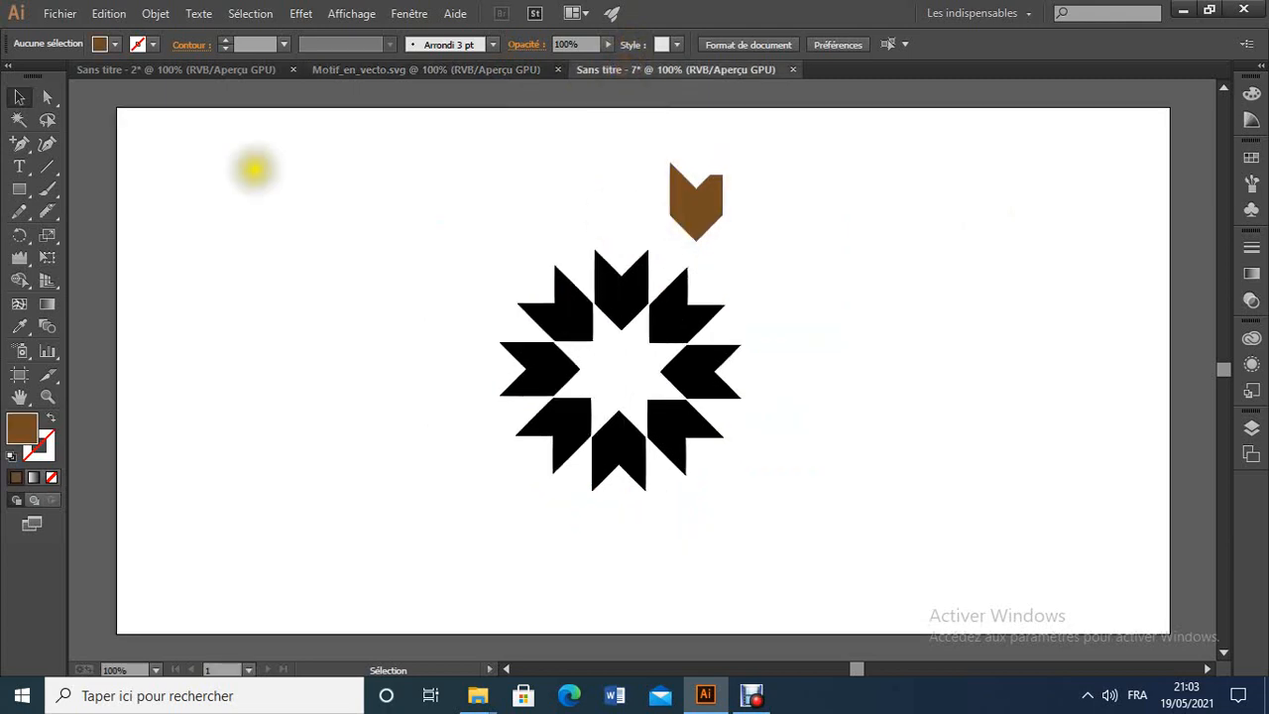
click(691, 211)
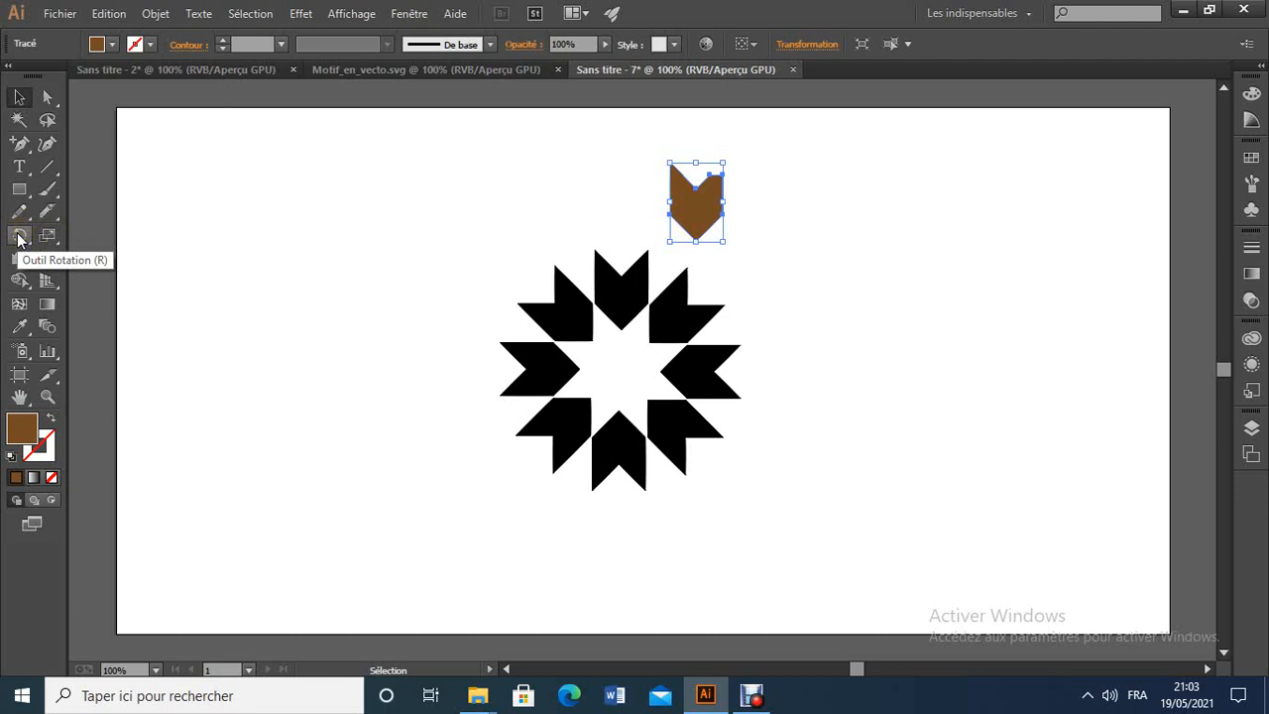
drag(19, 240, 95, 233)
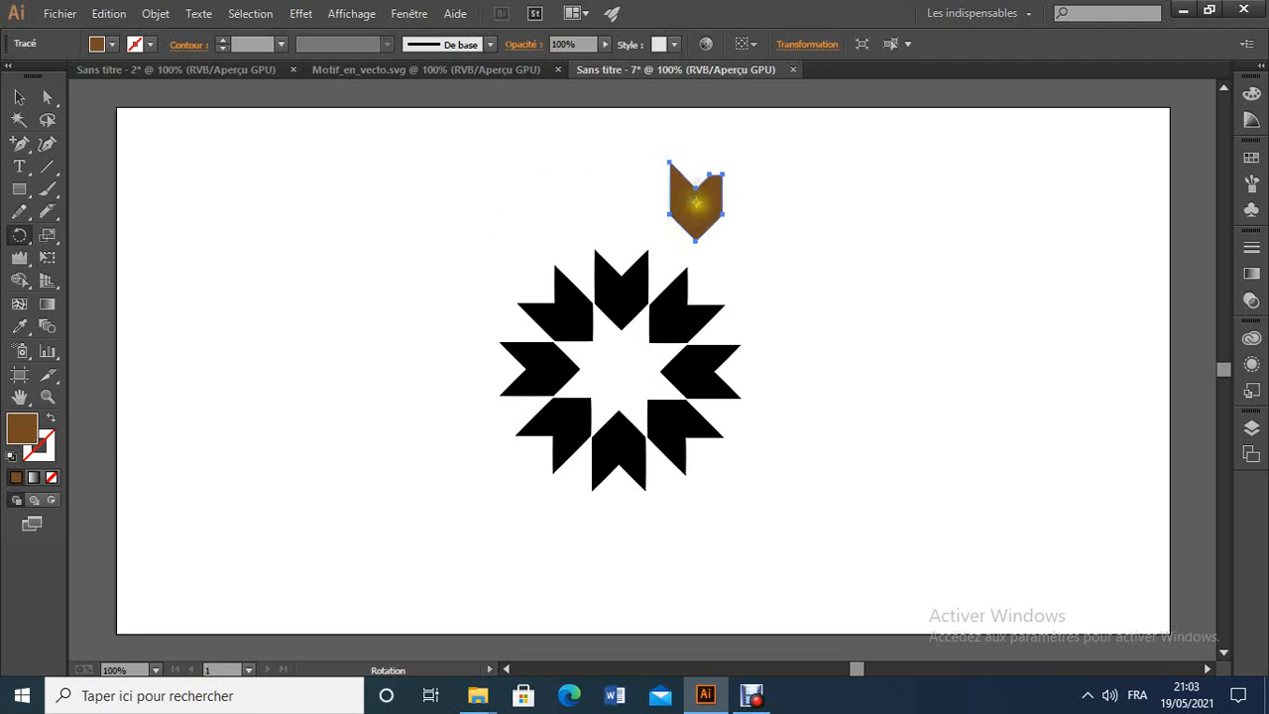
double_click(19, 235)
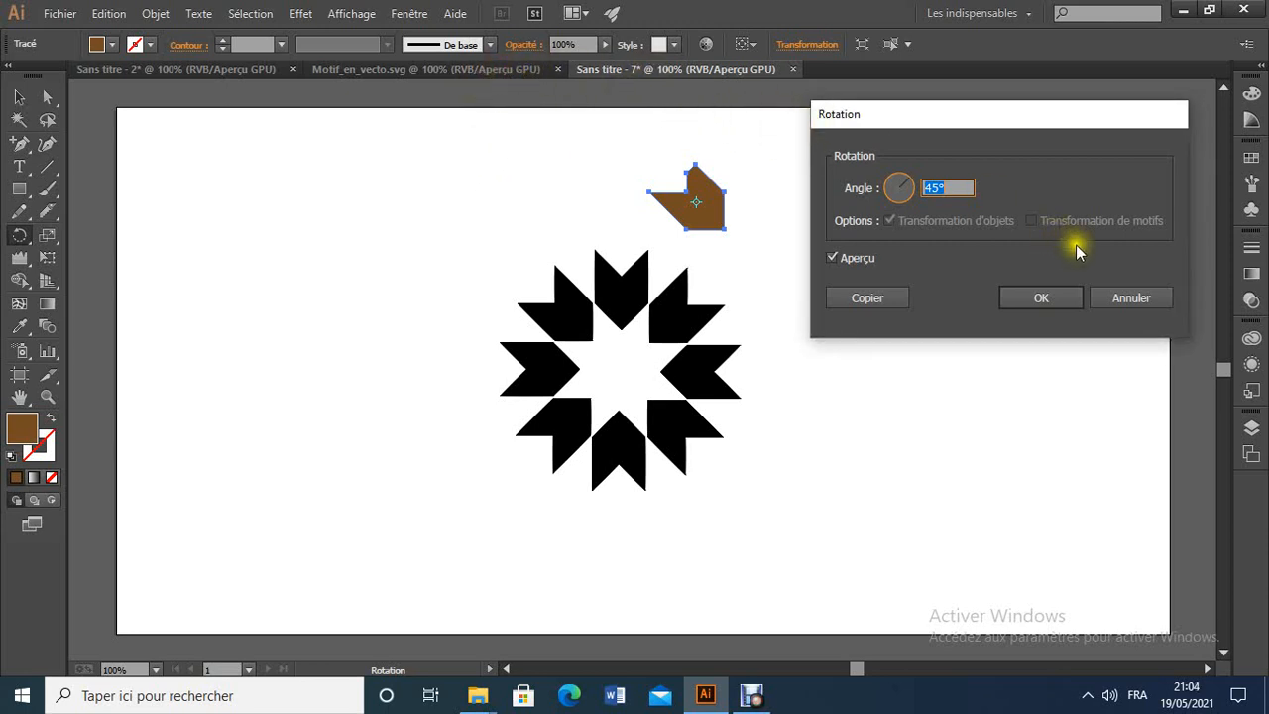
click(1159, 299)
Check the brown shape's orientation in the reference motif and rotate the trimmed brown chevron by 135°.
click(507, 71)
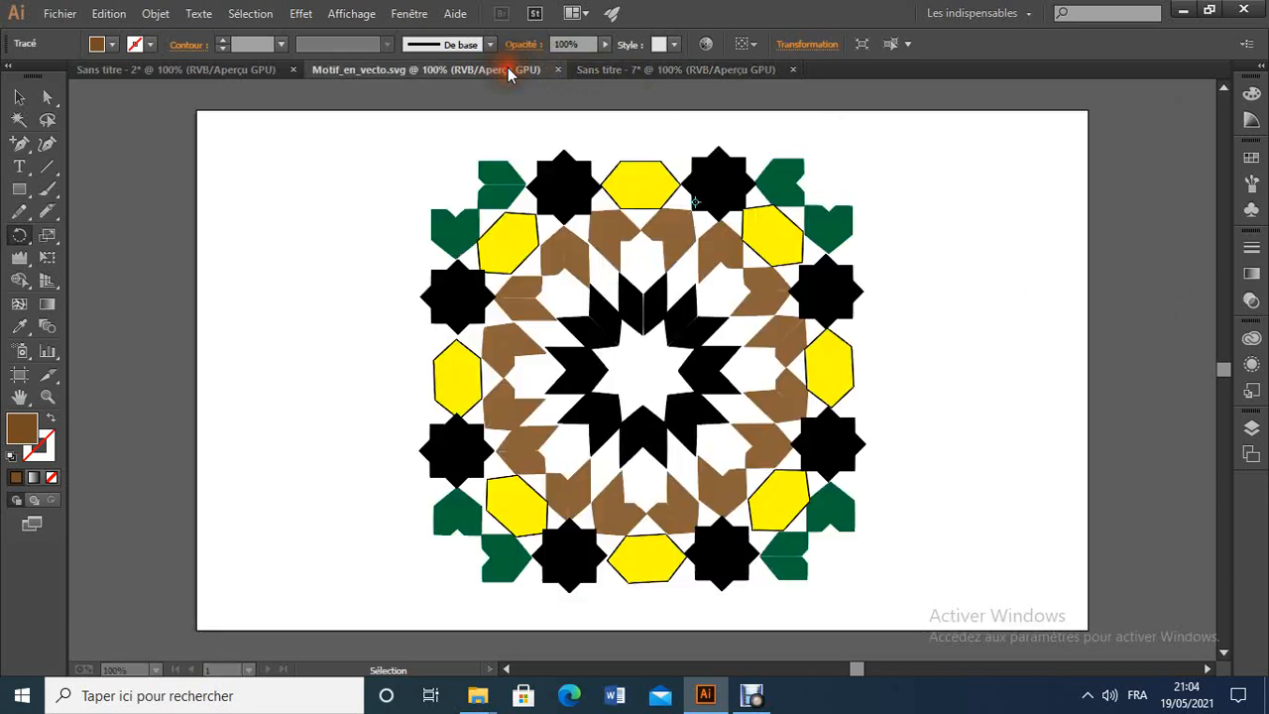
click(706, 71)
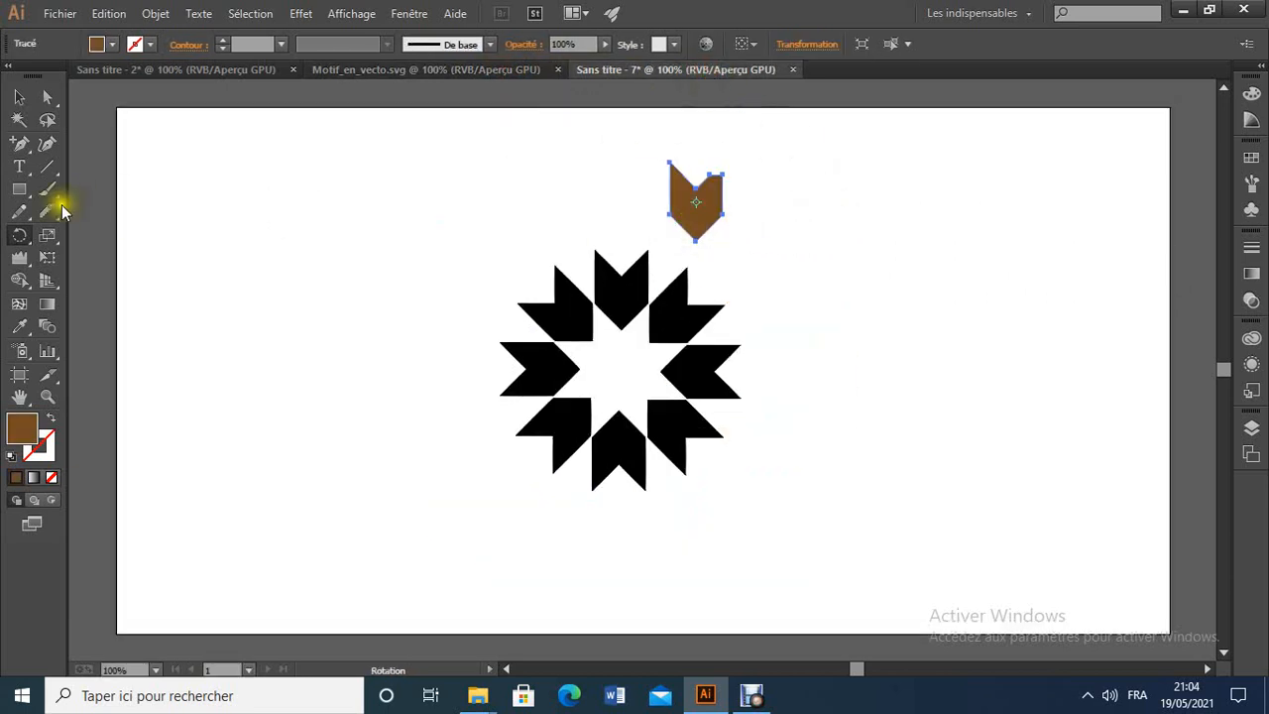
double_click(18, 234)
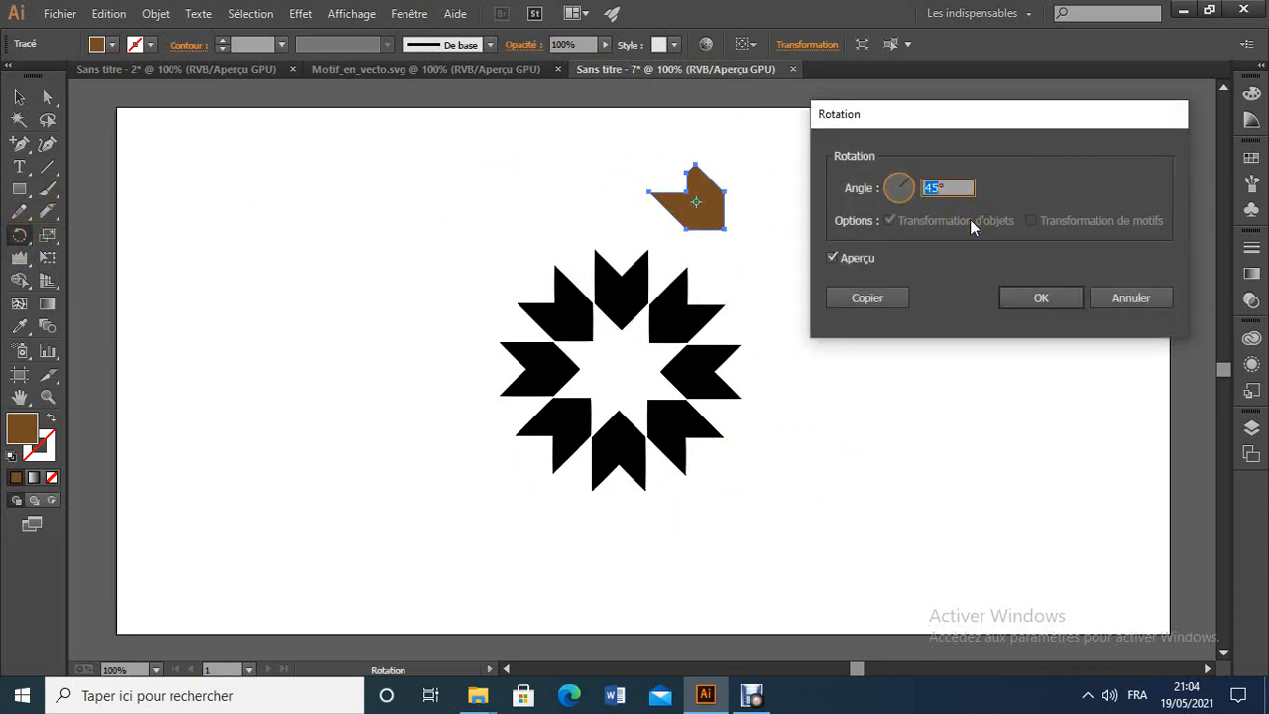
text(135)
click(1059, 302)
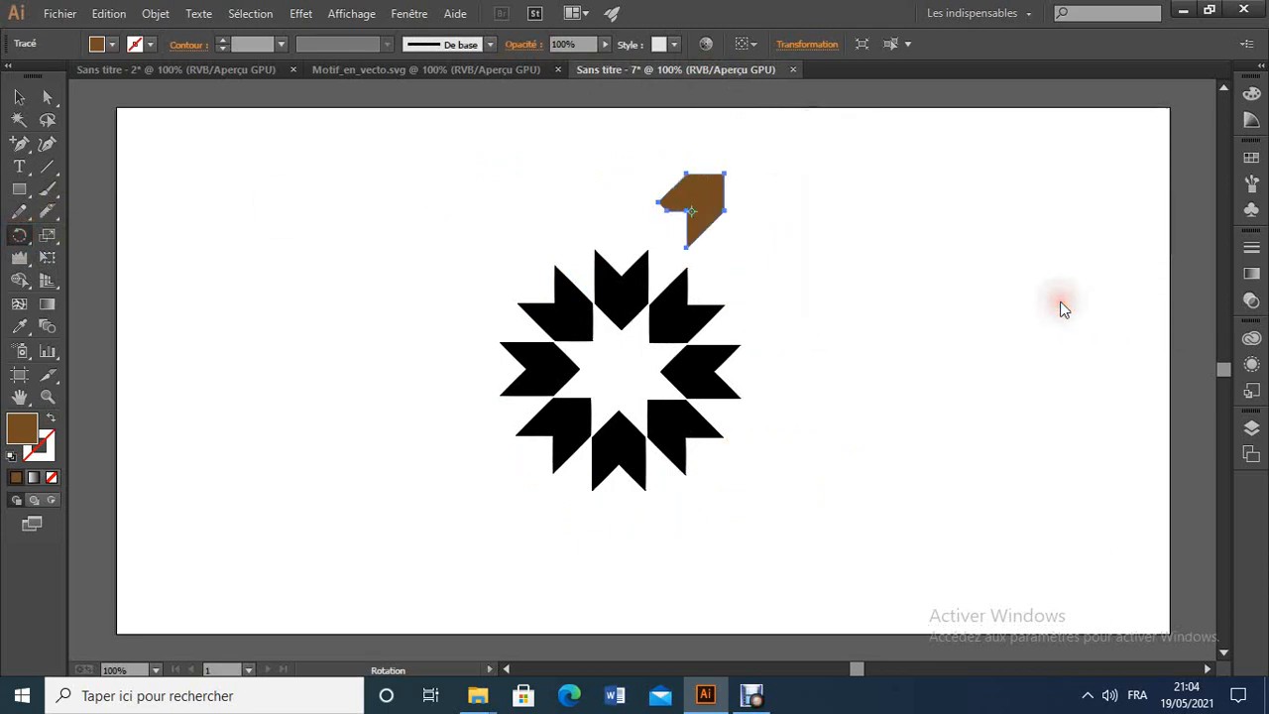
Check the placement in the reference motif and move the rotated brown shape left, just above the top black chevron's right tip.
click(19, 97)
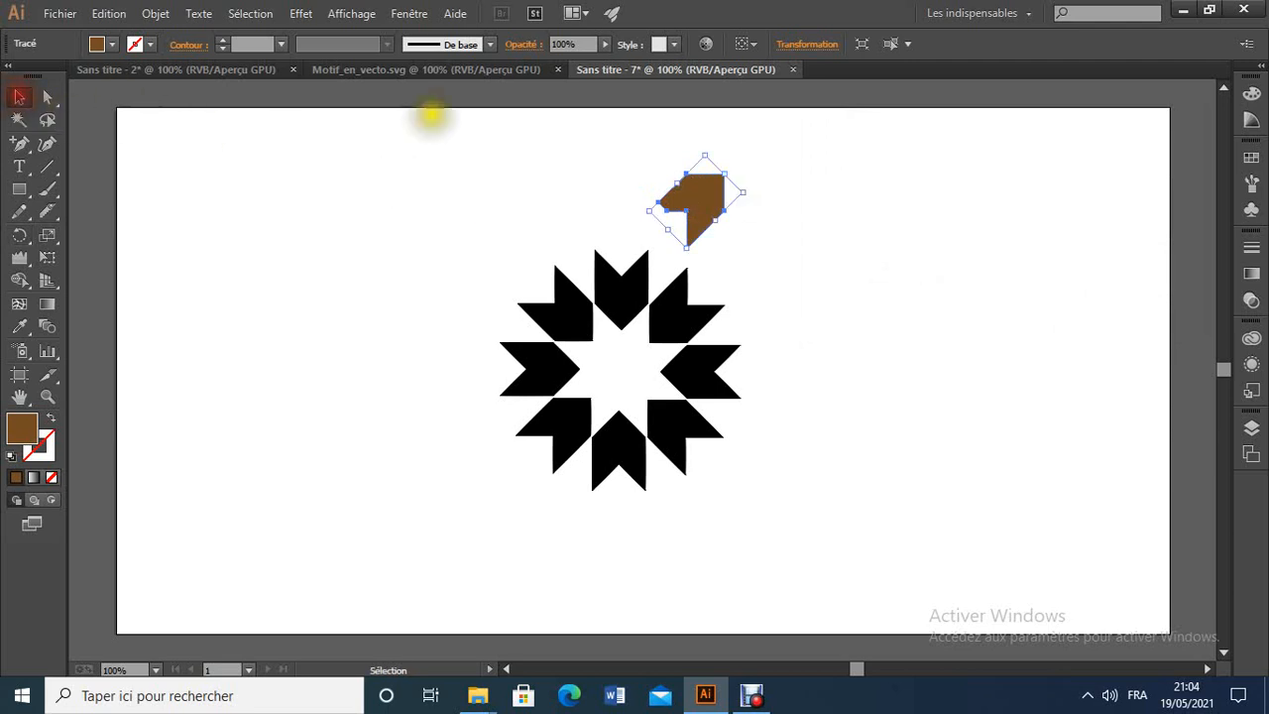
click(494, 69)
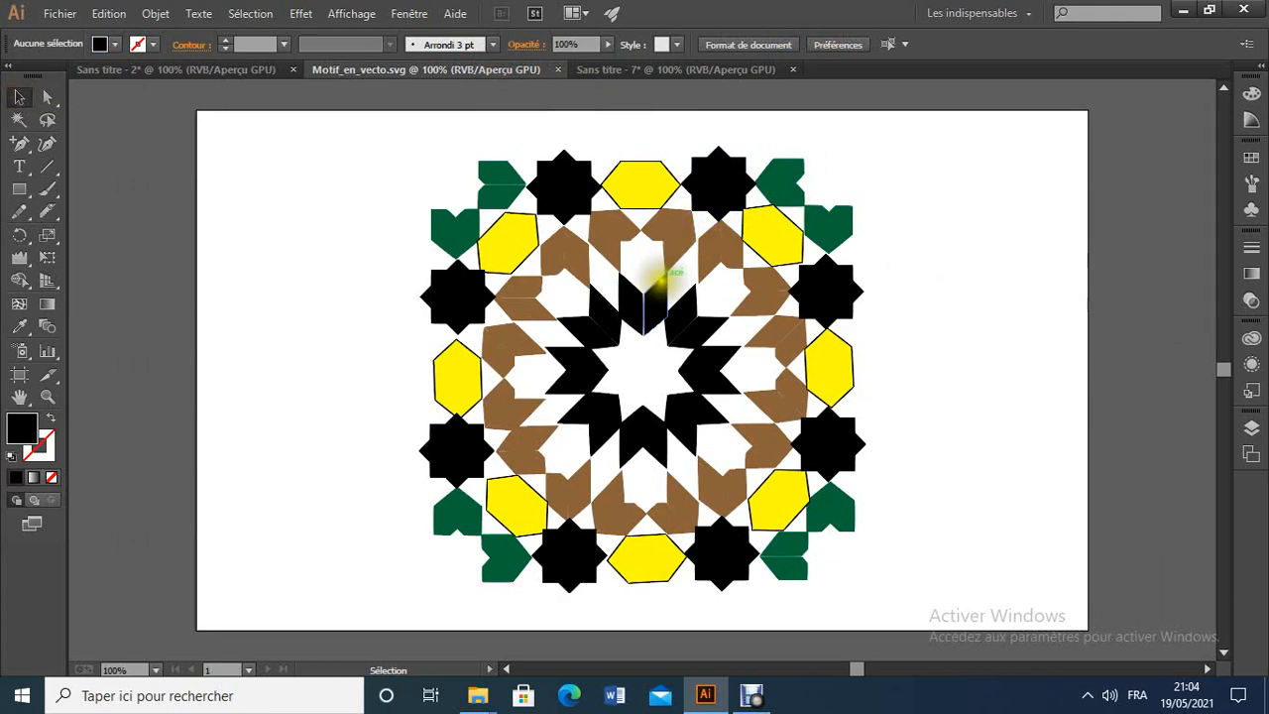
click(664, 69)
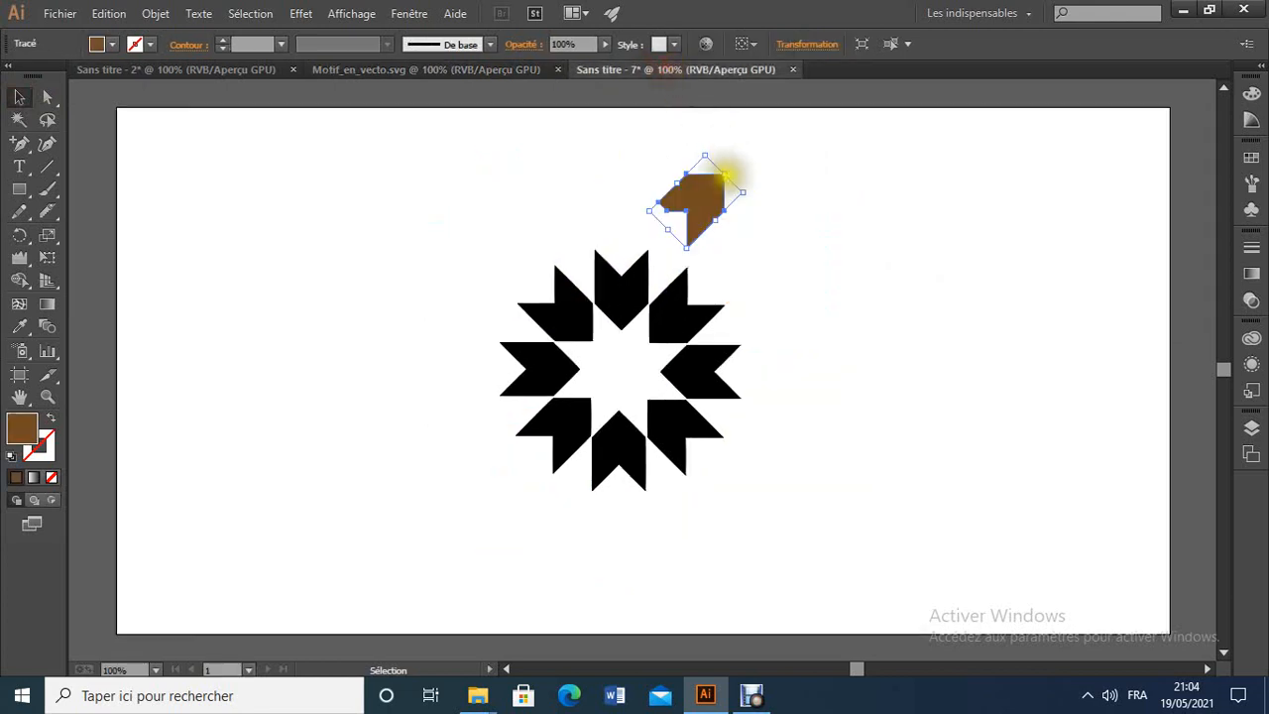
drag(708, 202, 669, 216)
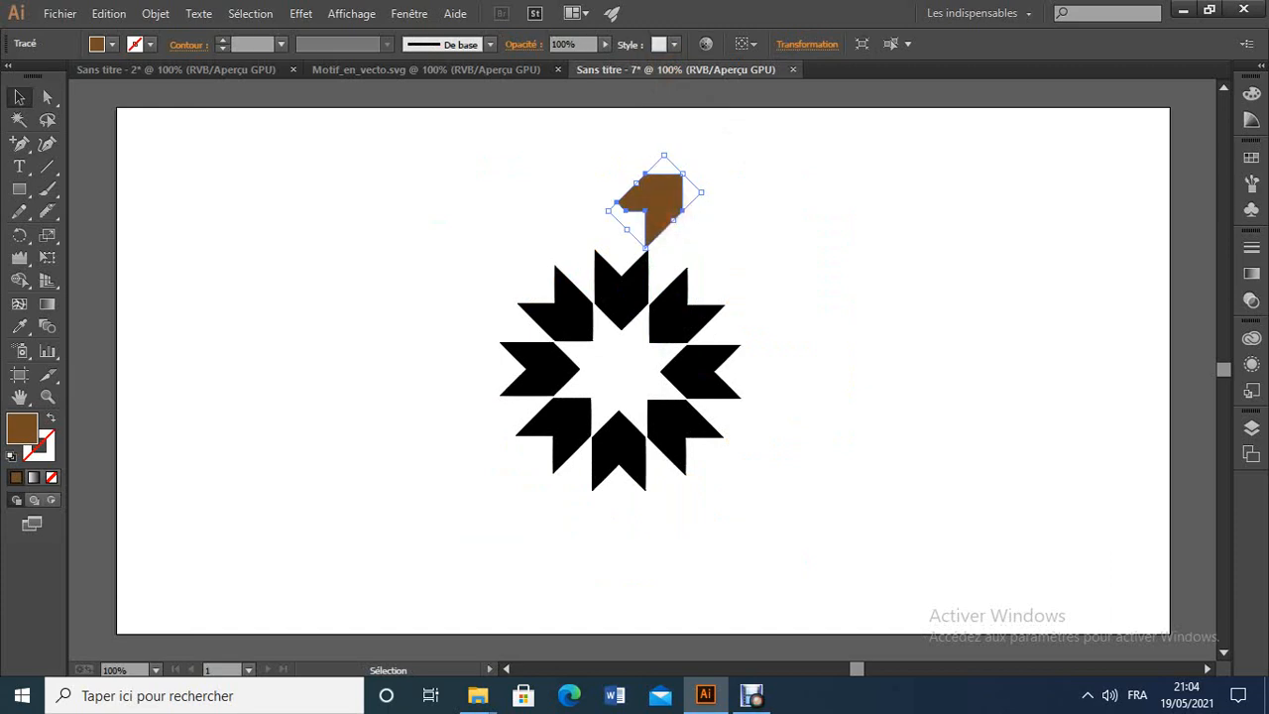
click(744, 246)
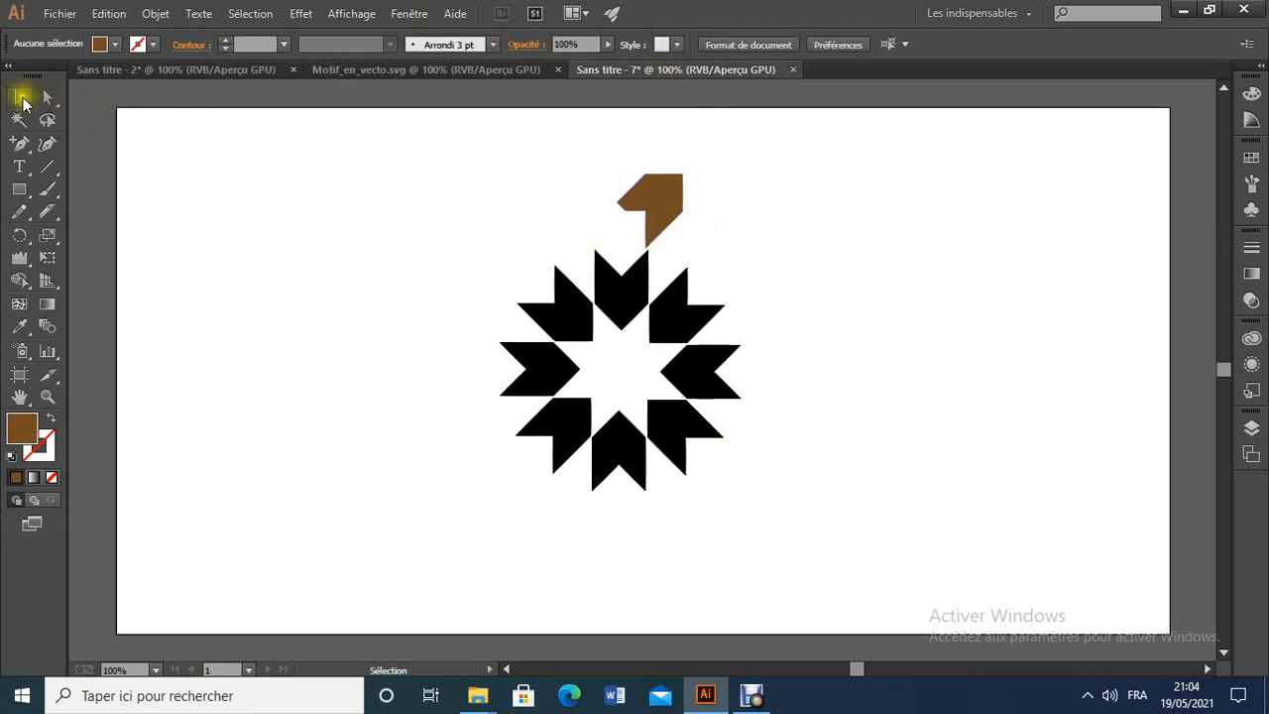
Nudge the brown shape slightly down and right until its lower point meets the top black chevron's right tip, and deselect it.
click(664, 208)
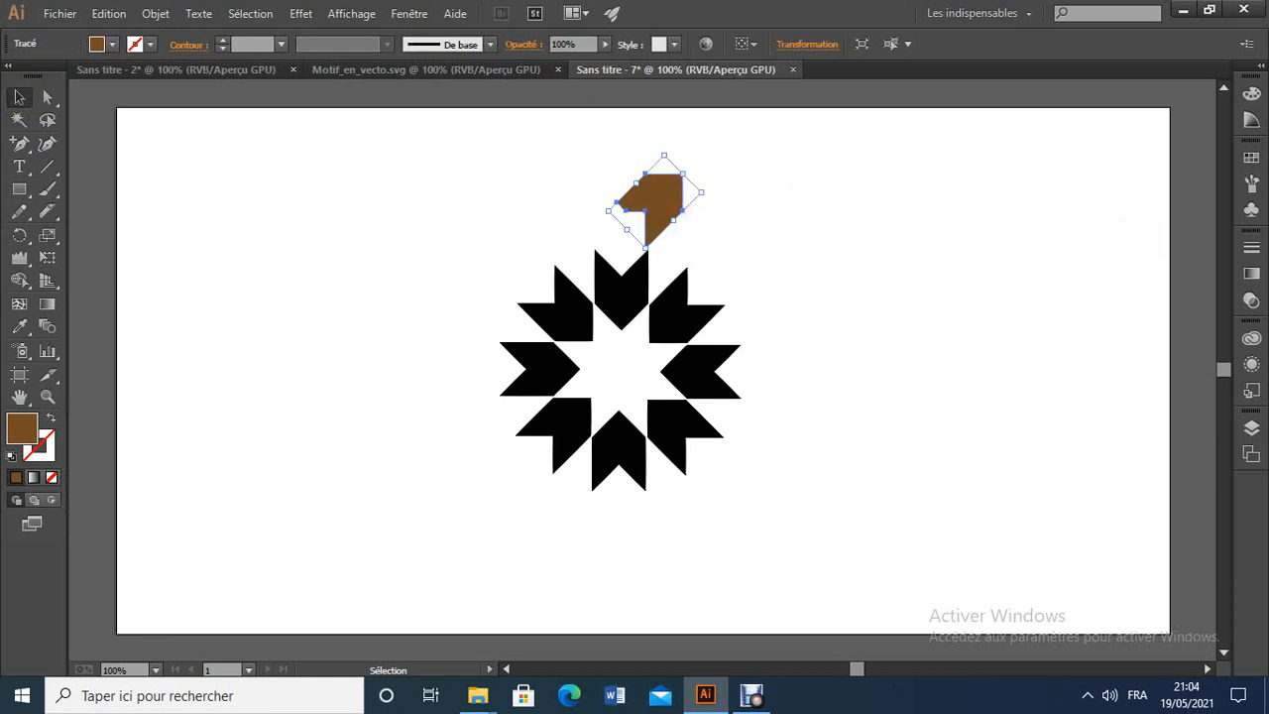
key(Down)
key(Down)
key(Down)
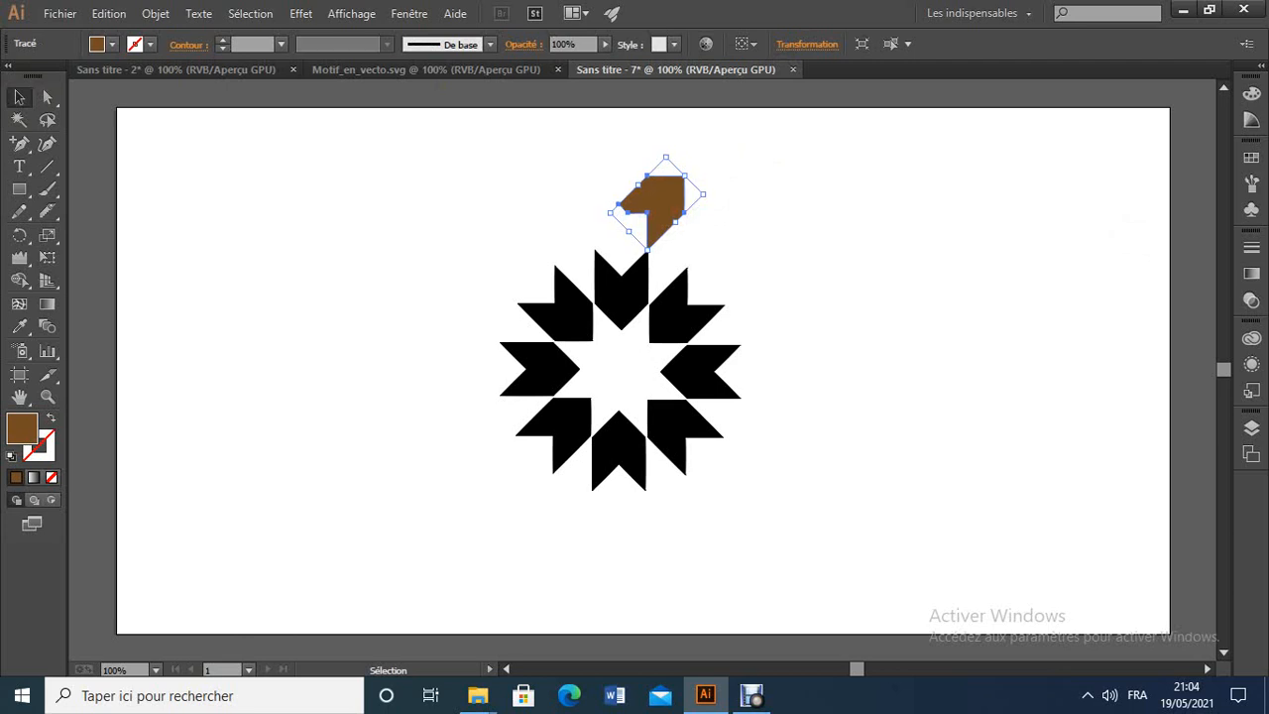
click(962, 286)
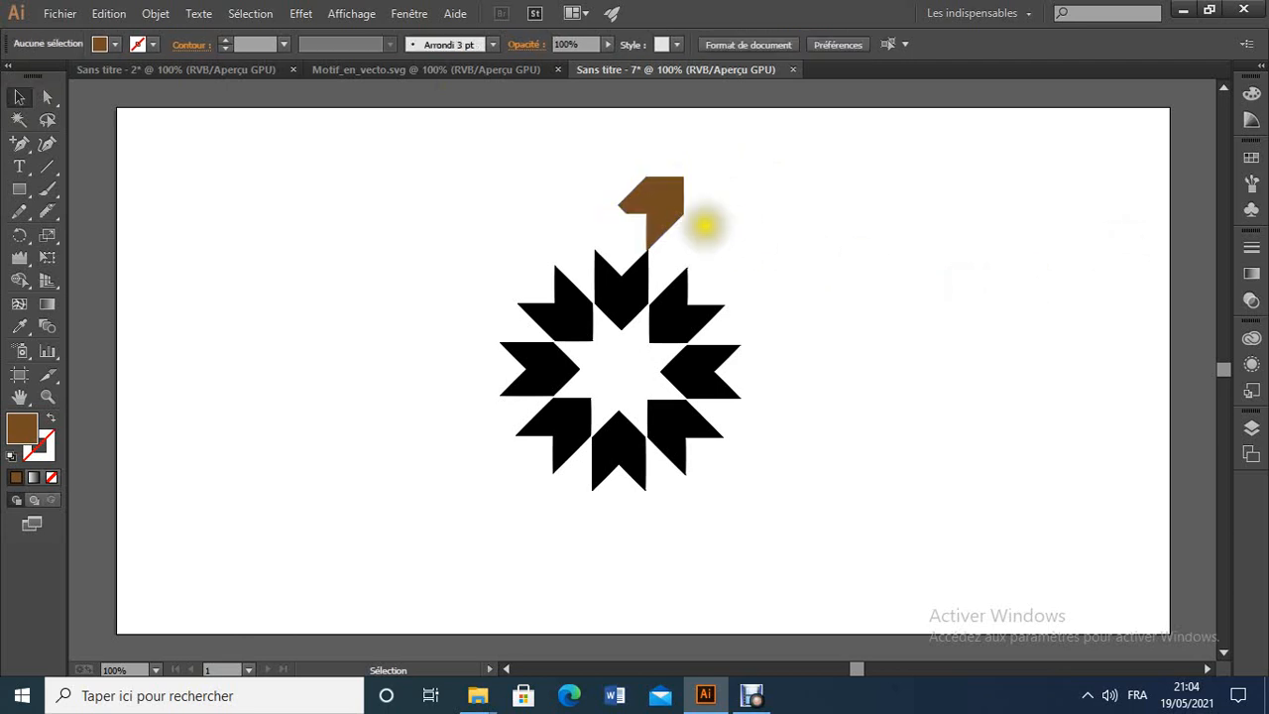
click(659, 211)
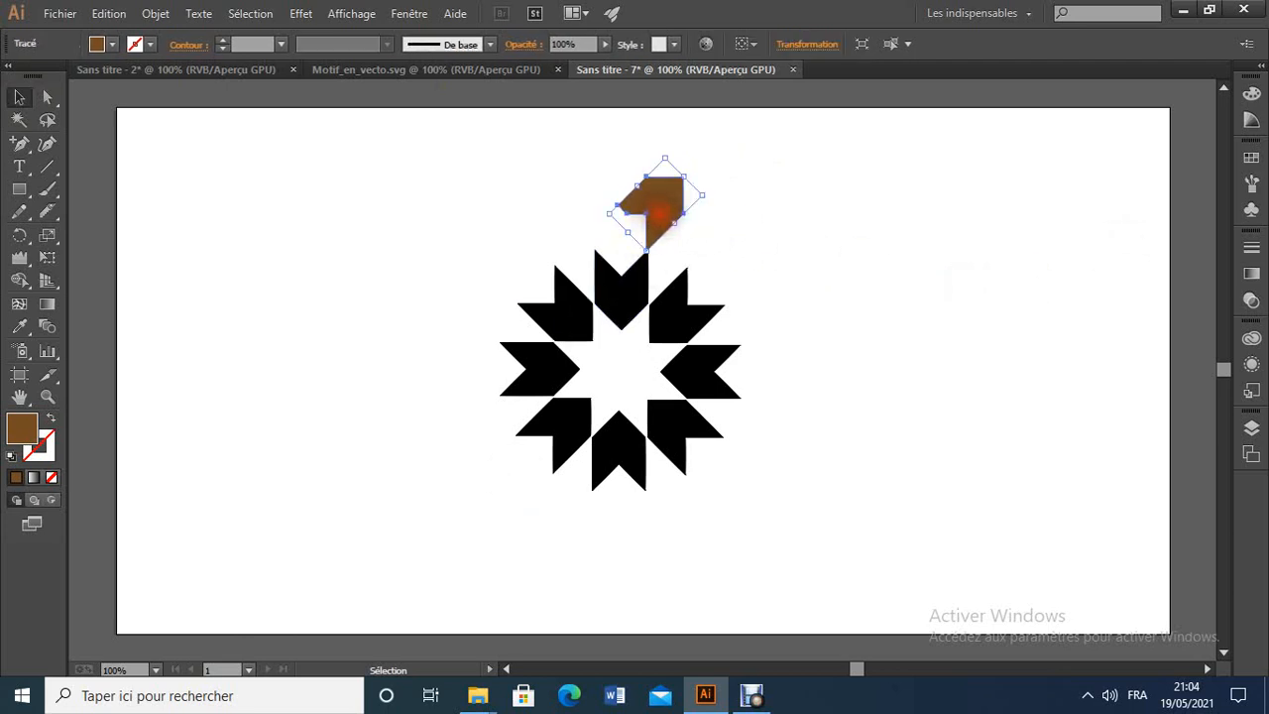
key(Right)
key(Right)
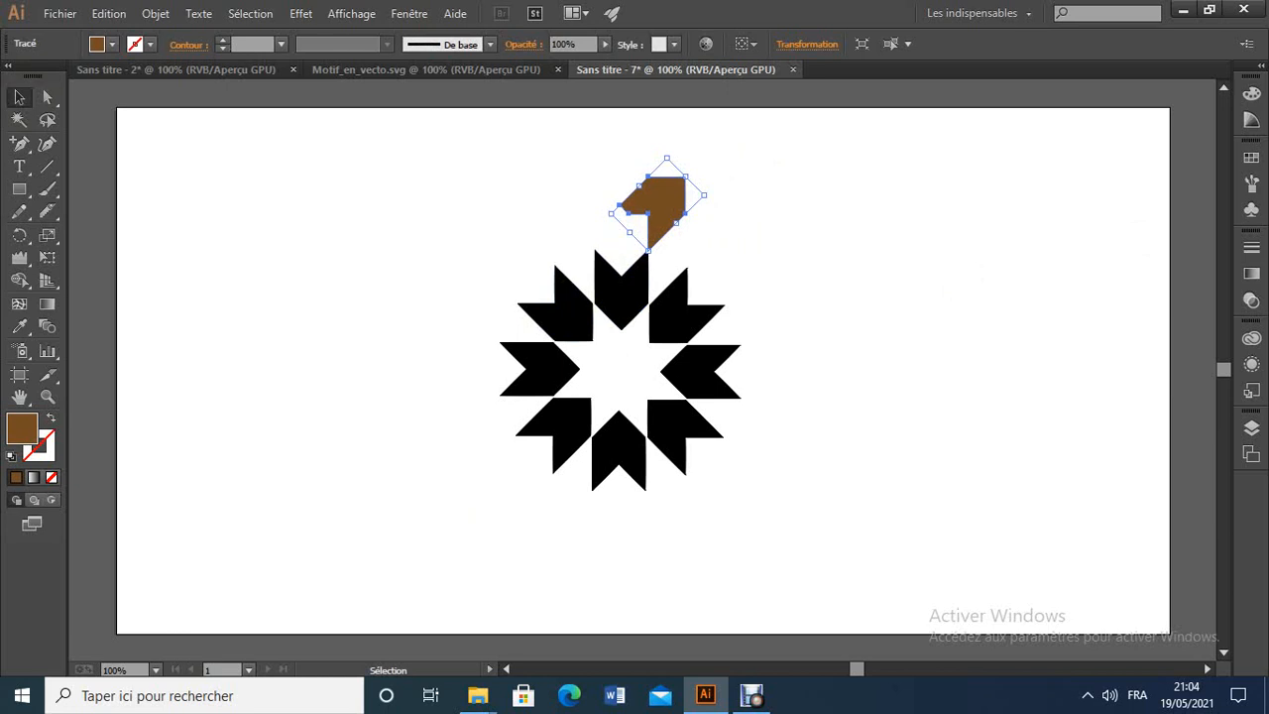
click(761, 250)
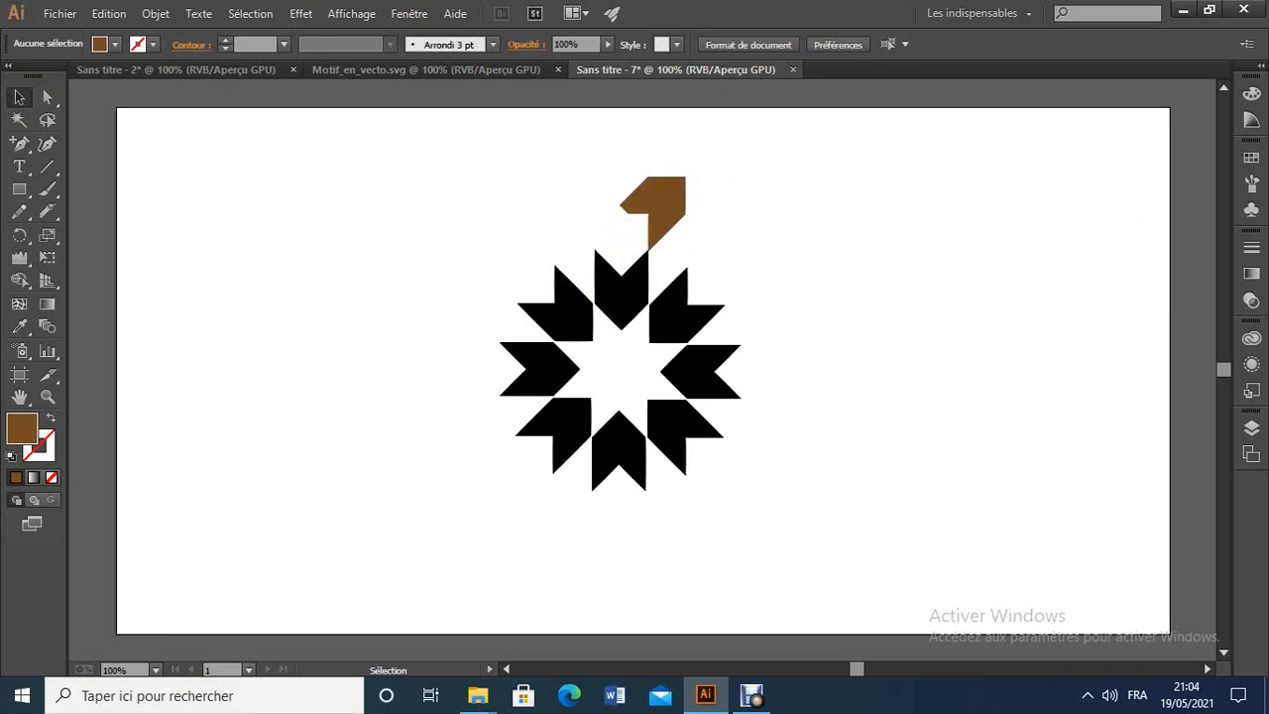
Check the reference motif and create a vertically mirrored copy of the brown shape about its inner left anchor point, leaving it deselected.
click(409, 65)
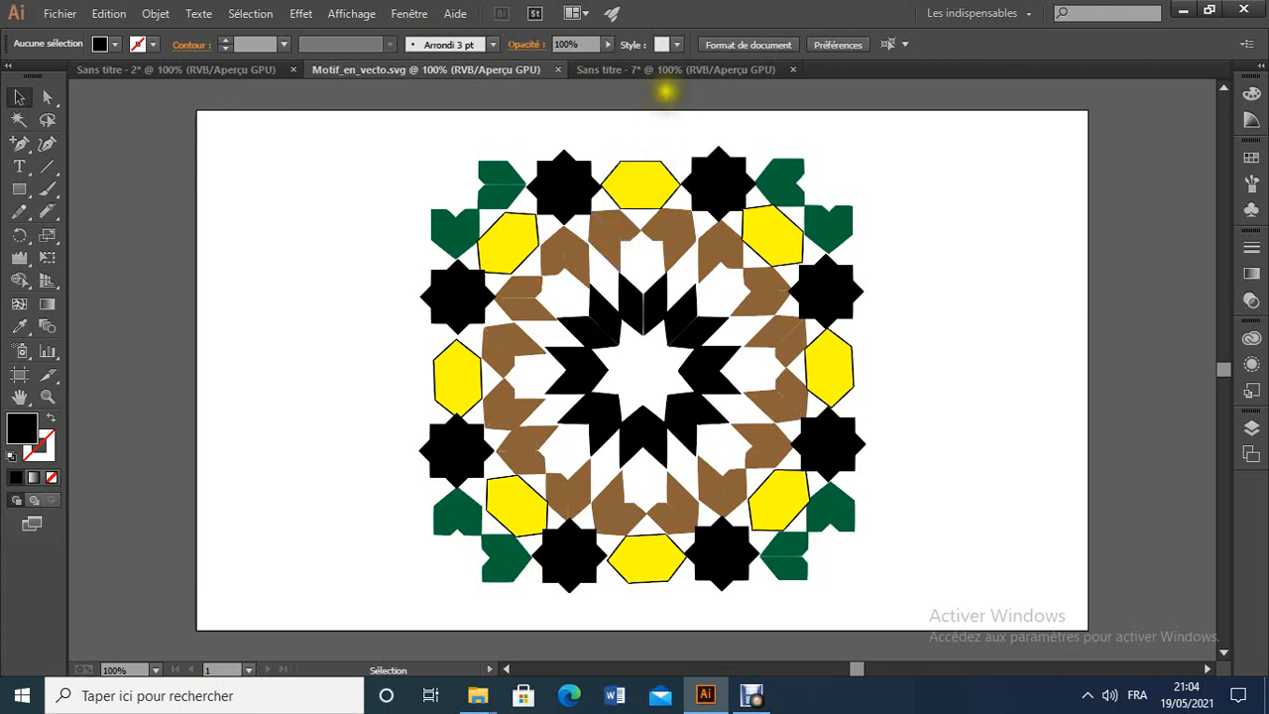
click(663, 69)
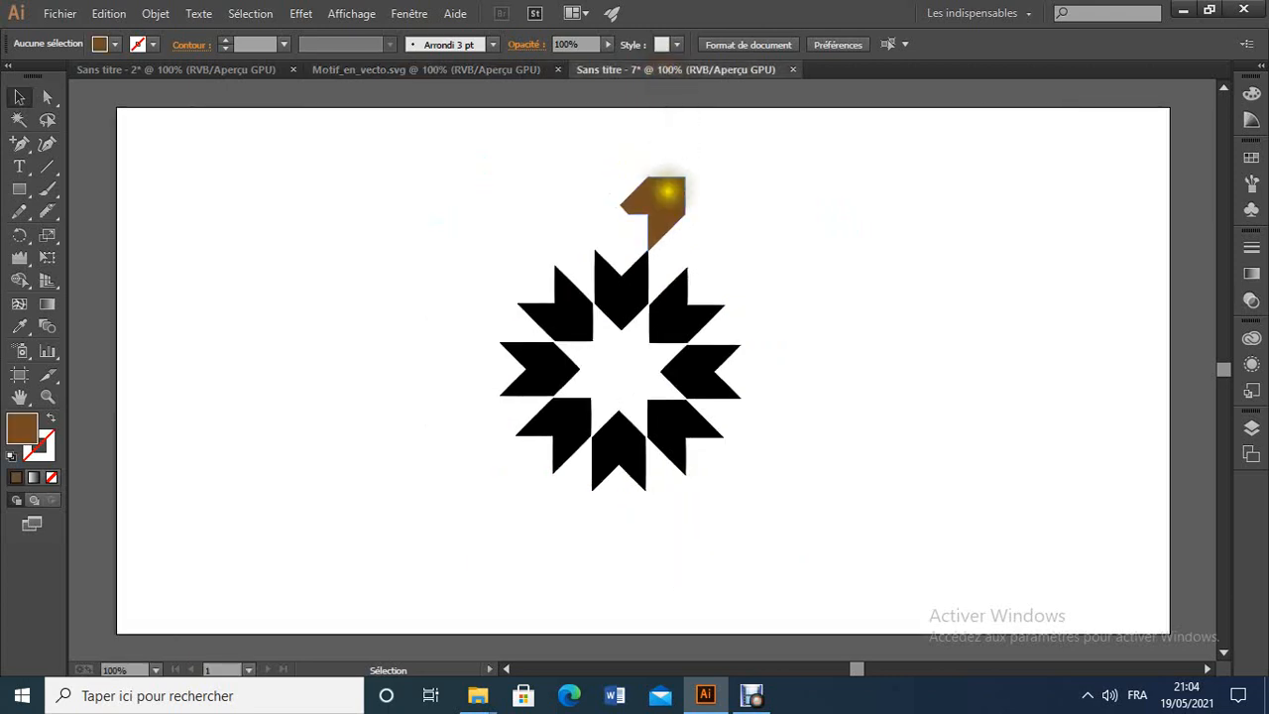
click(659, 197)
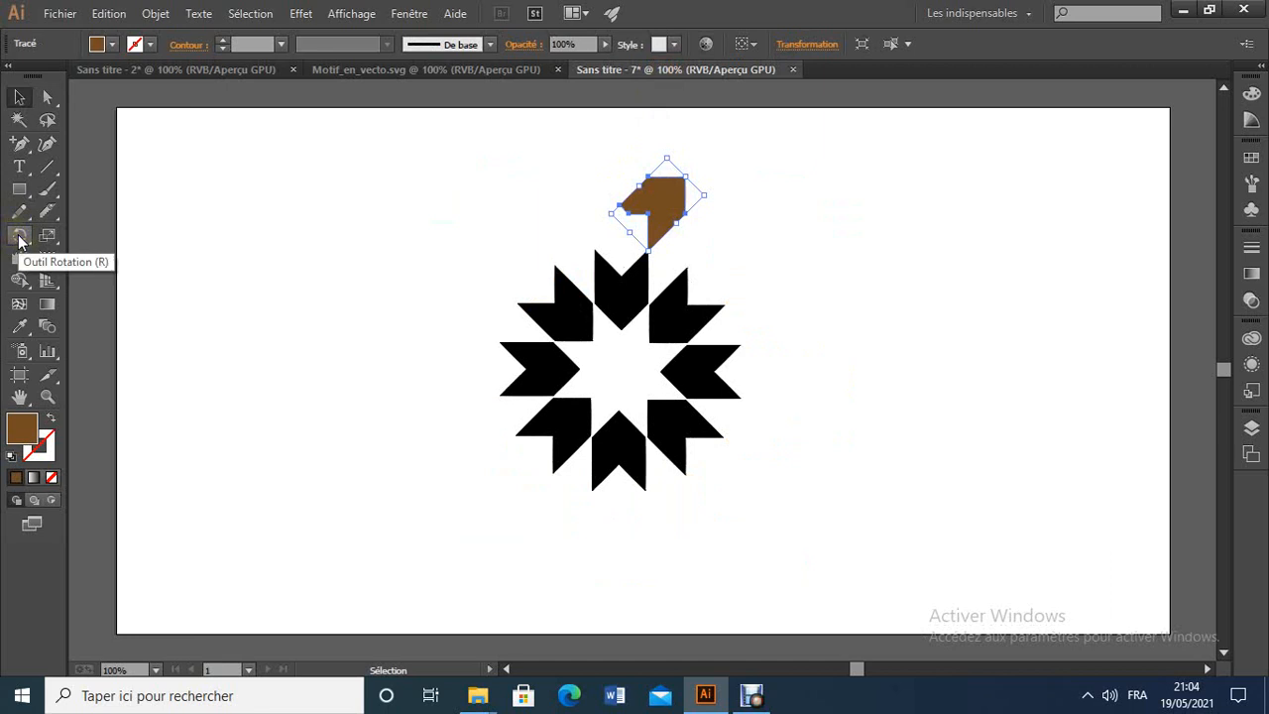
click(19, 237)
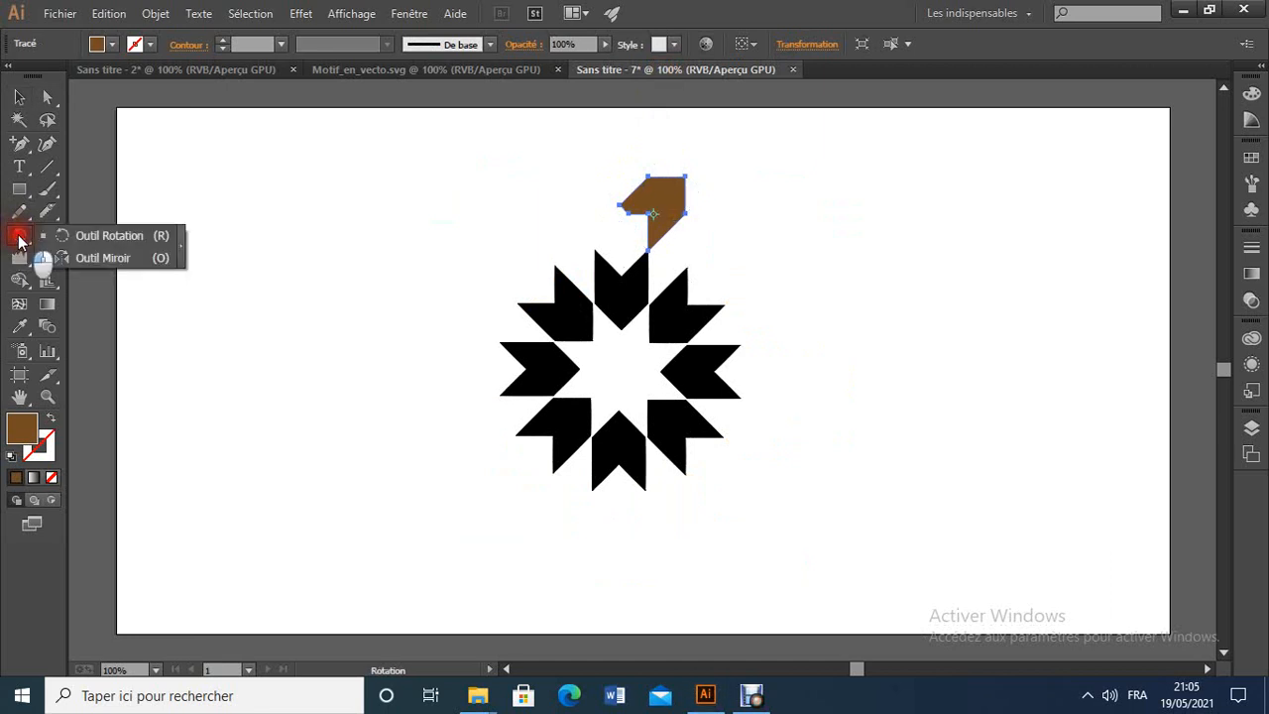
drag(42, 247, 96, 262)
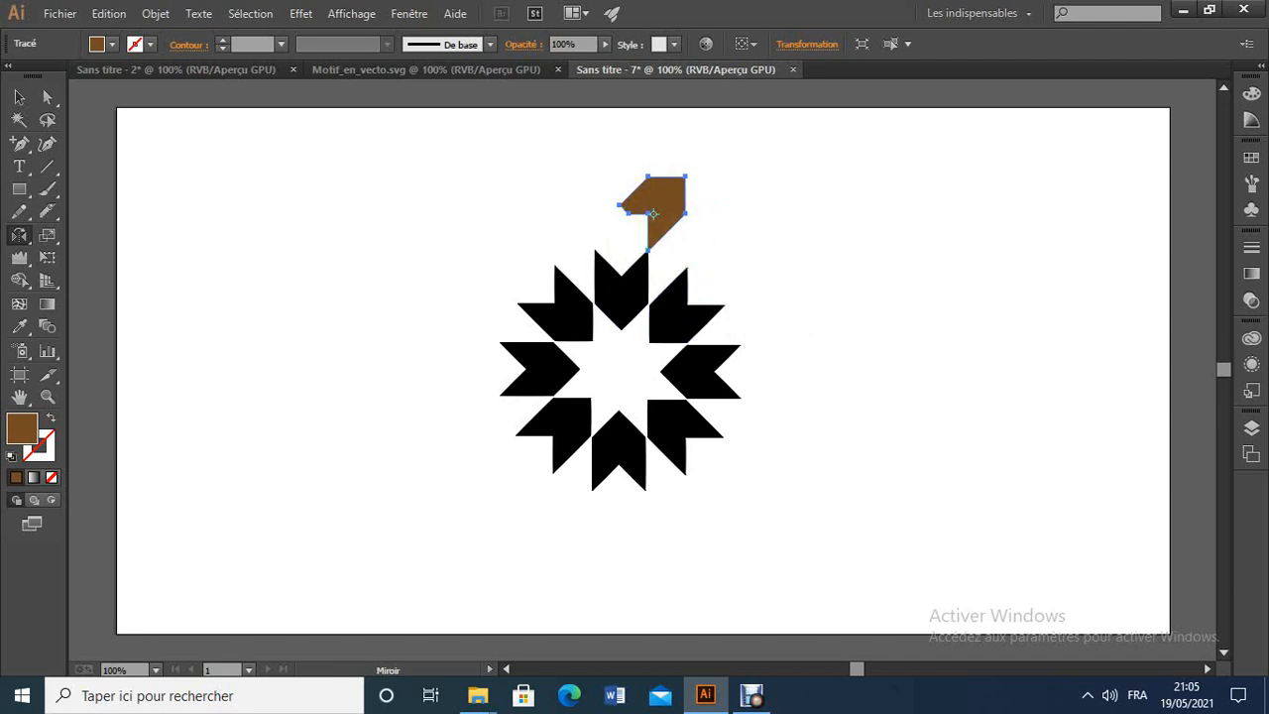
click(417, 65)
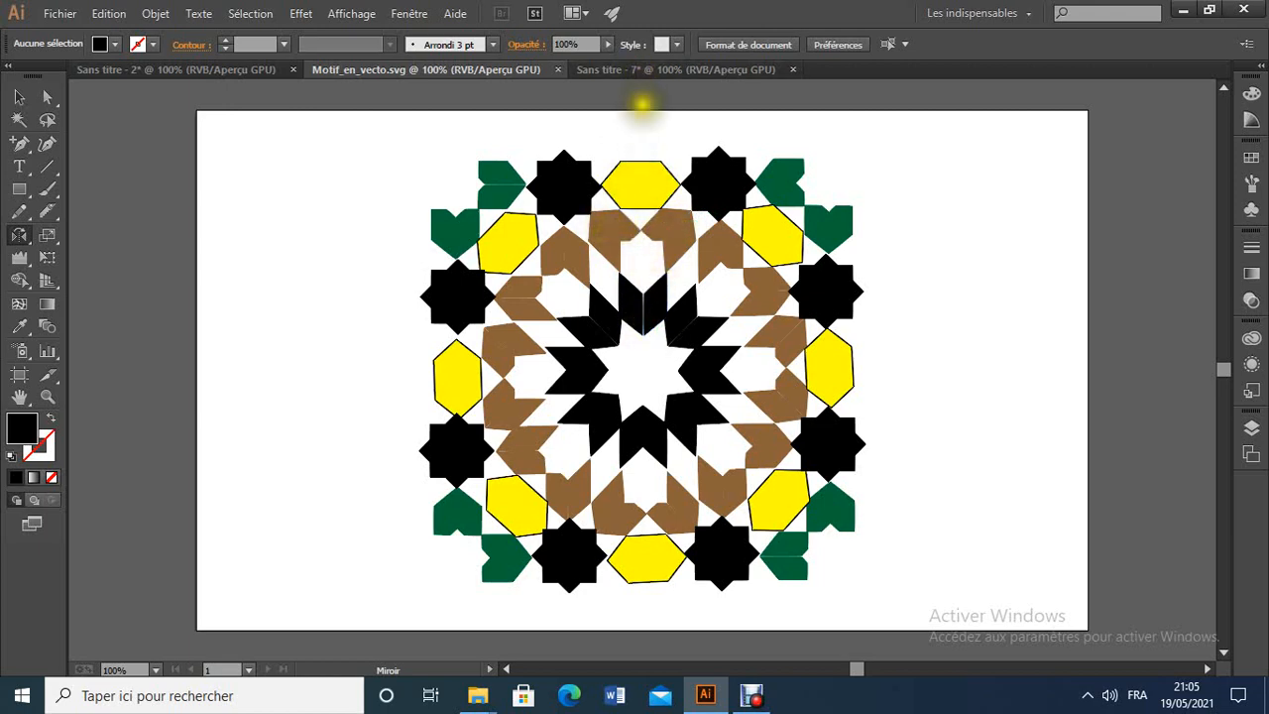
click(655, 70)
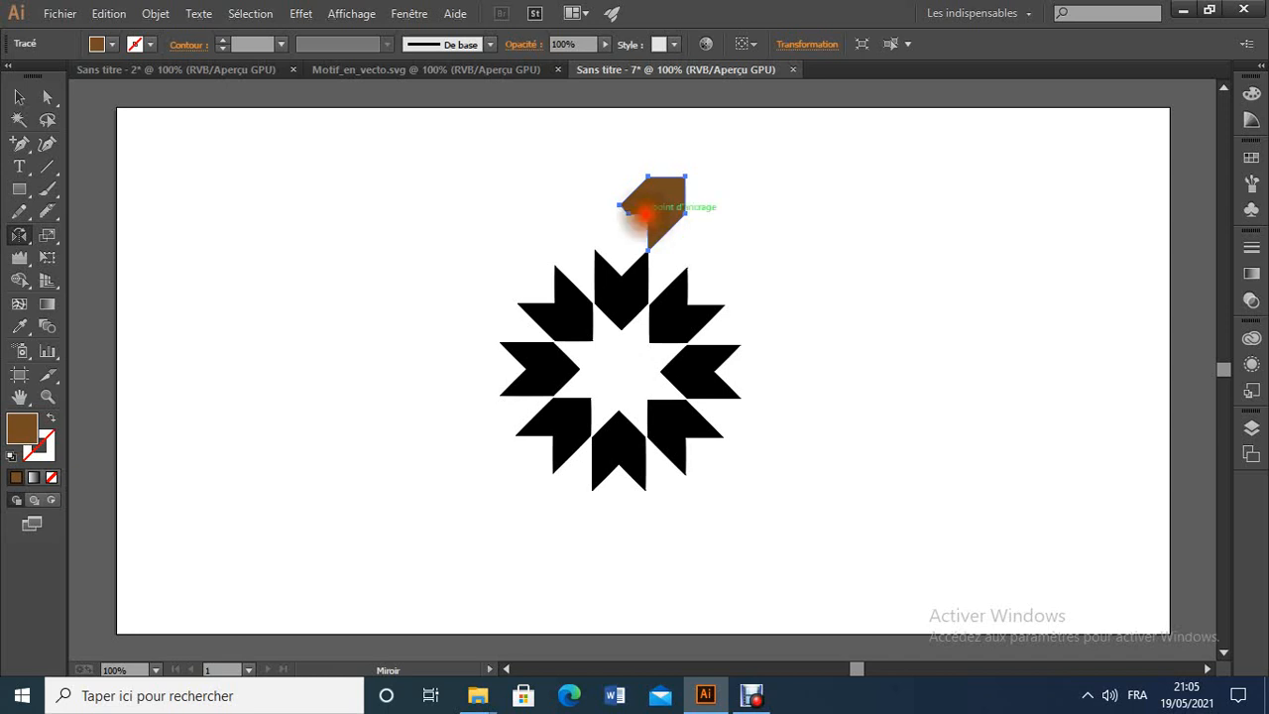
alt+click(617, 205)
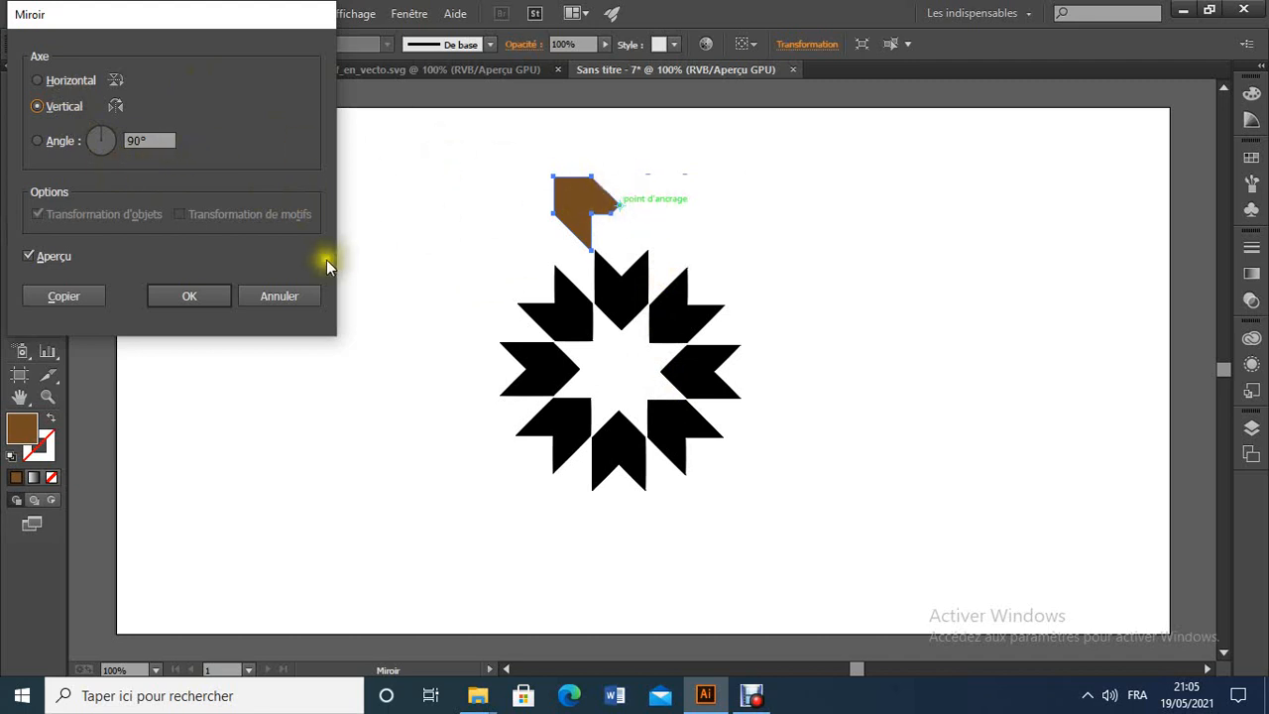
click(61, 295)
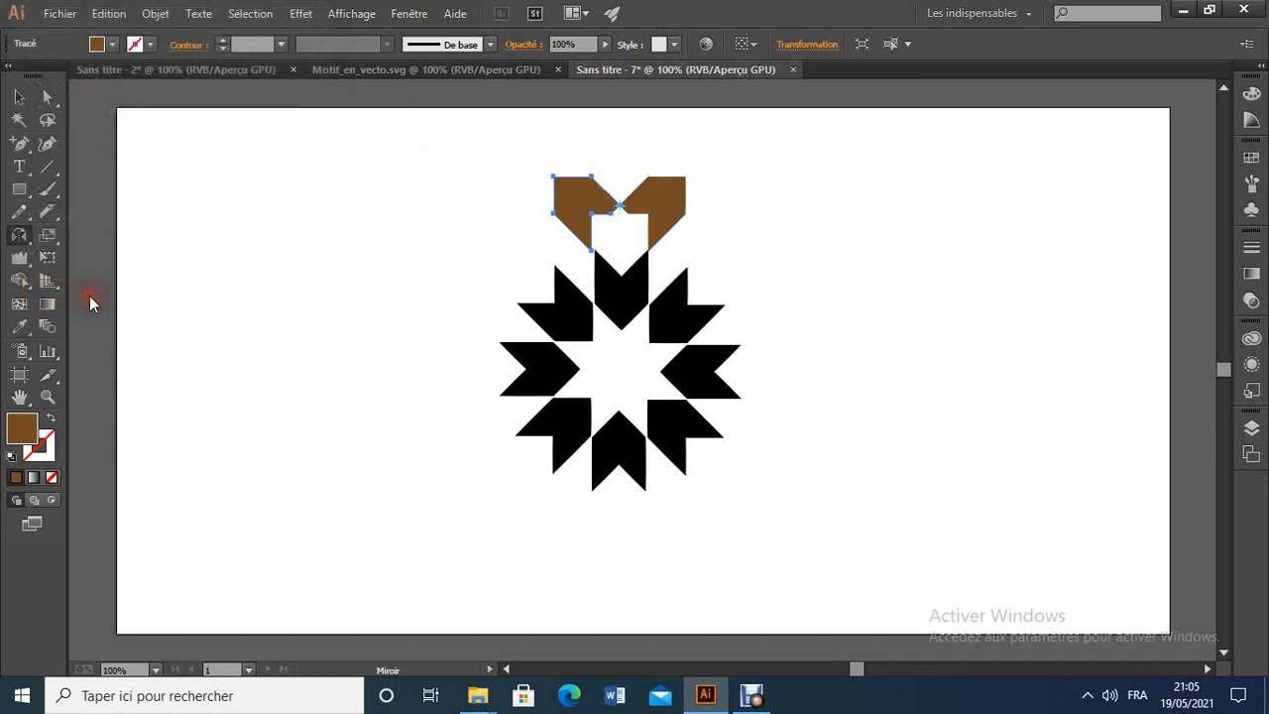
click(20, 96)
click(765, 288)
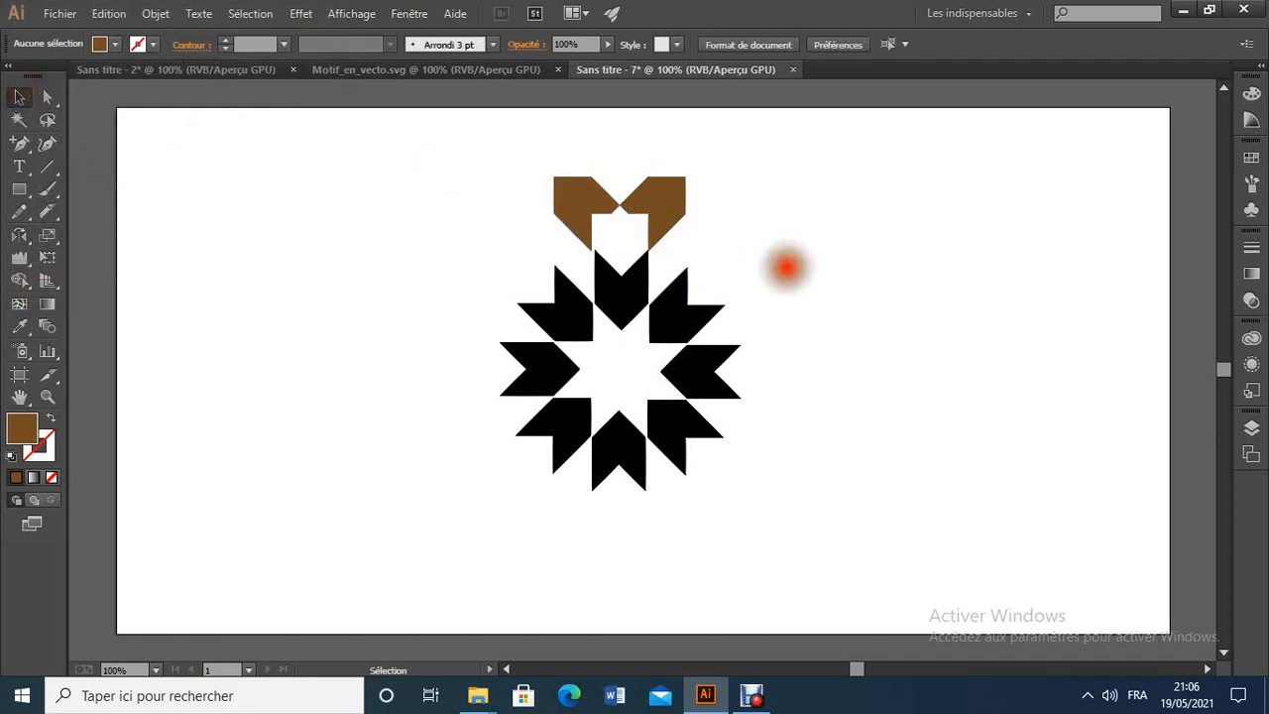
Nudge the mirrored brown shape slightly right until its lower point meets the top black chevron's left tip, and deselect it.
click(590, 202)
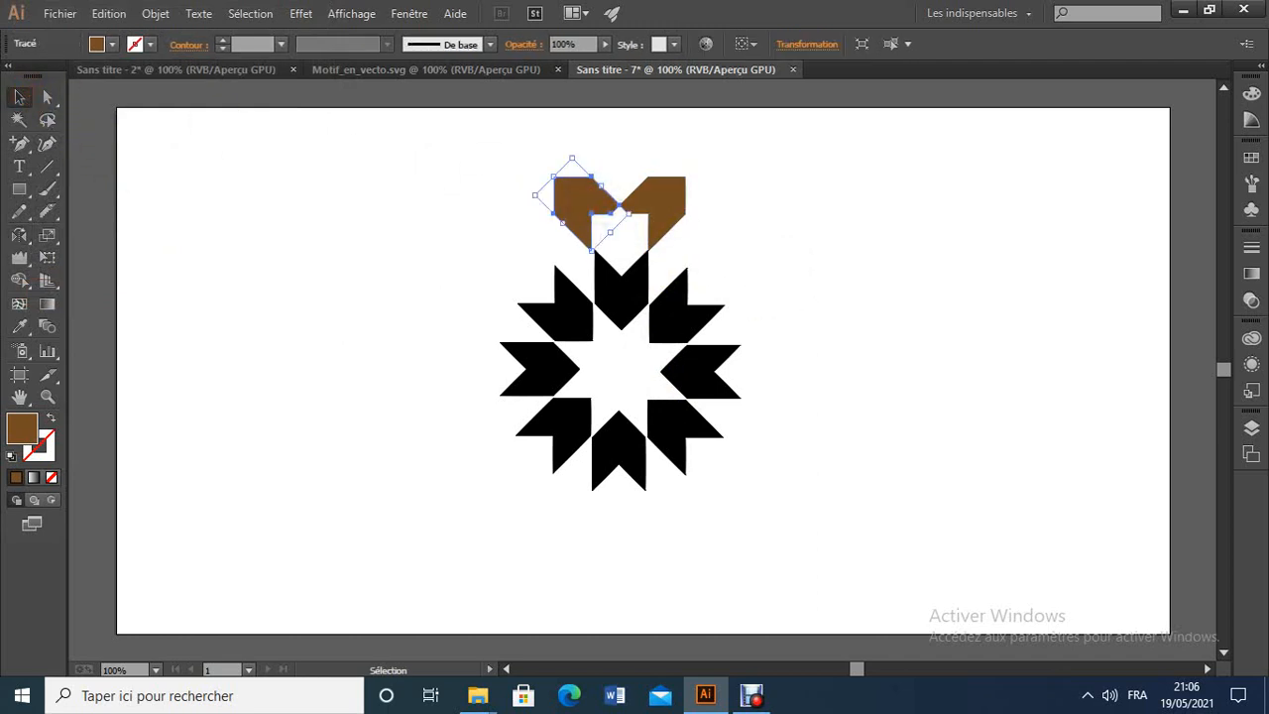
key(Right)
key(Right)
key(Right)
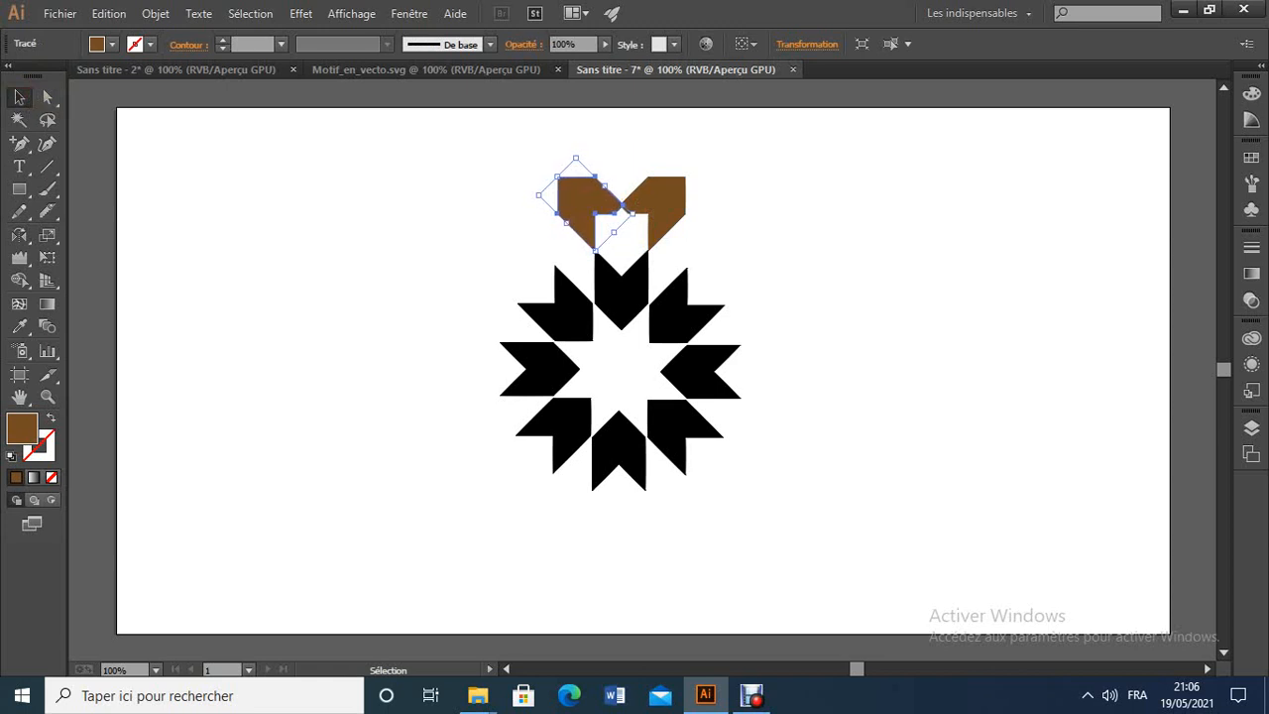
click(948, 227)
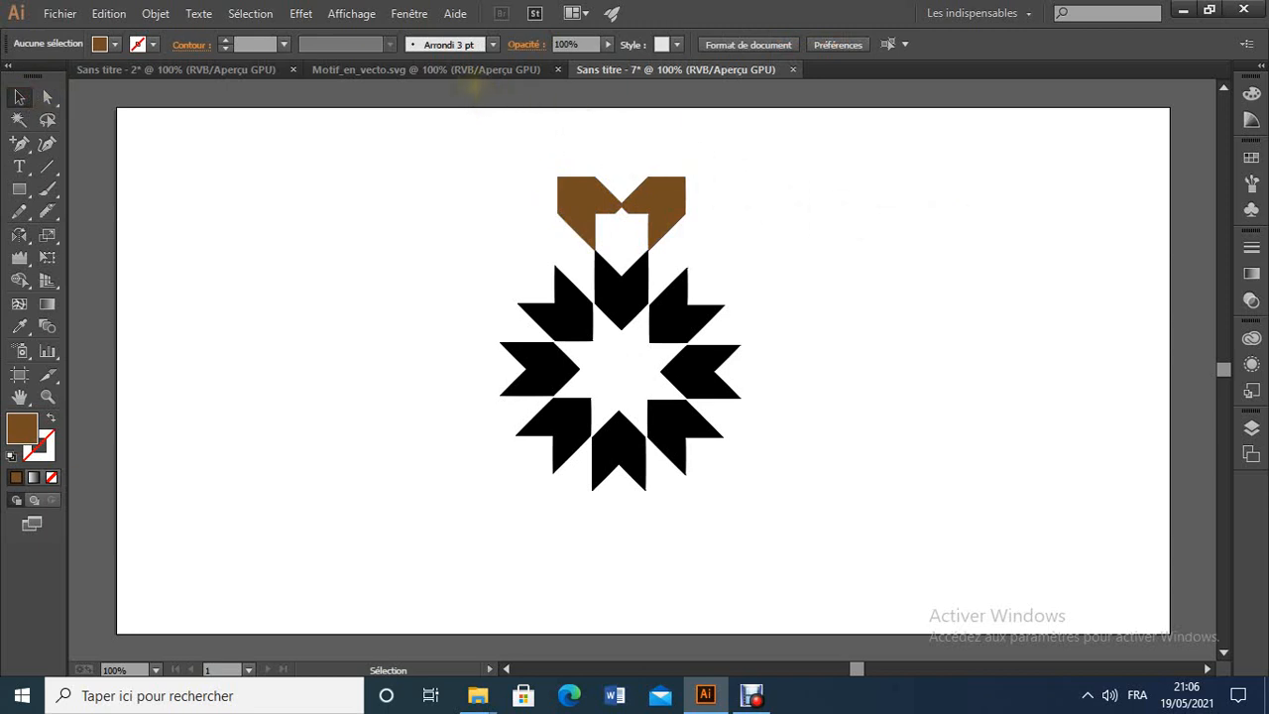
Check the reference motif, group the two brown shapes above the top black chevron, and deselect them.
click(445, 71)
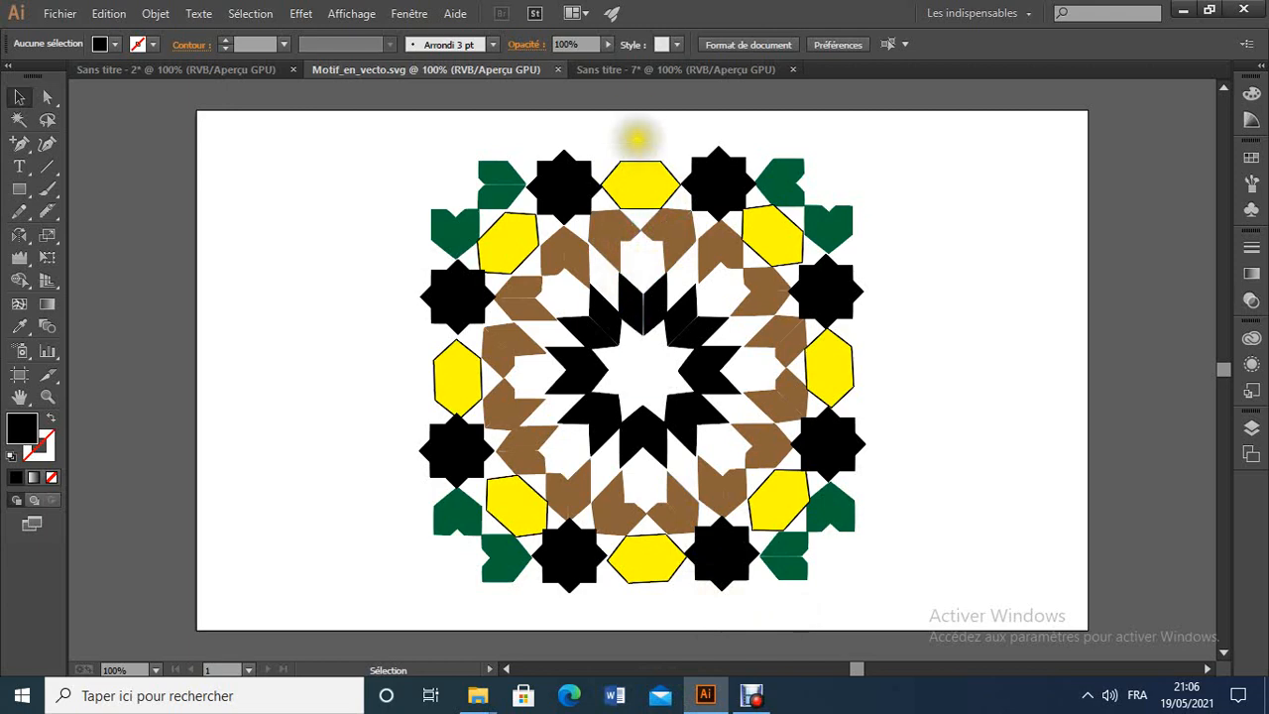
click(633, 71)
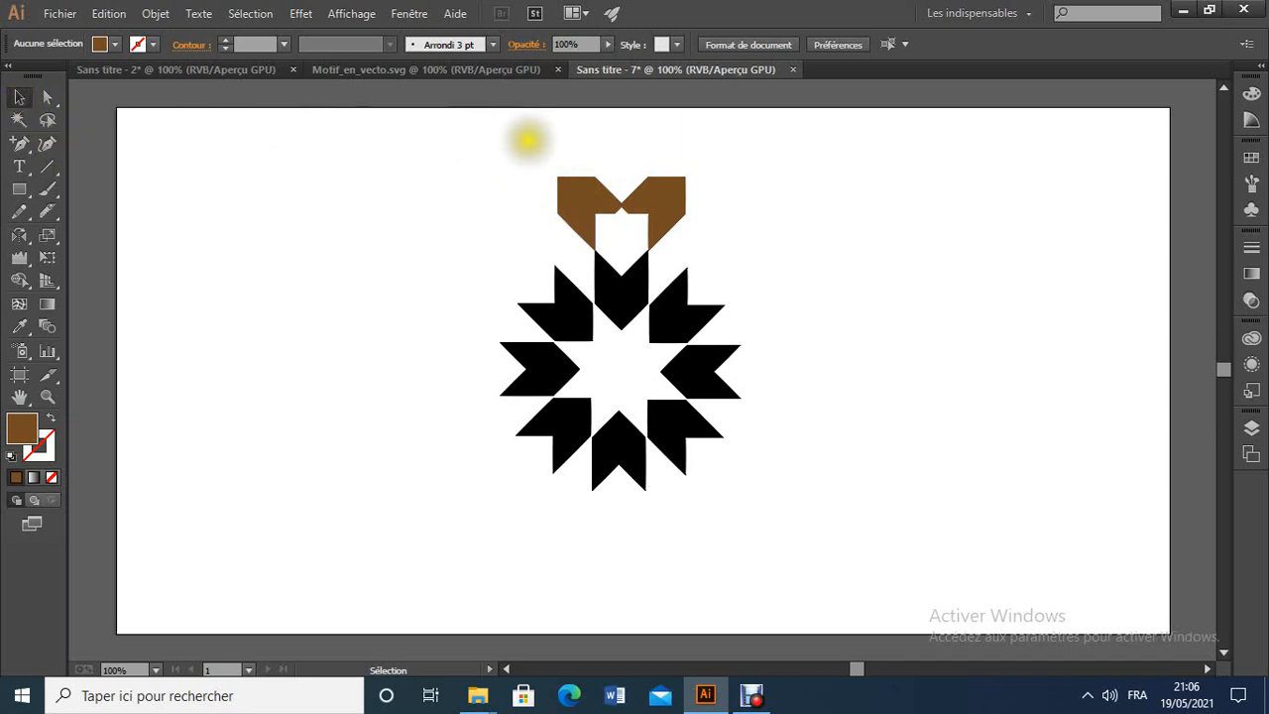
drag(529, 146, 698, 224)
right_click(662, 212)
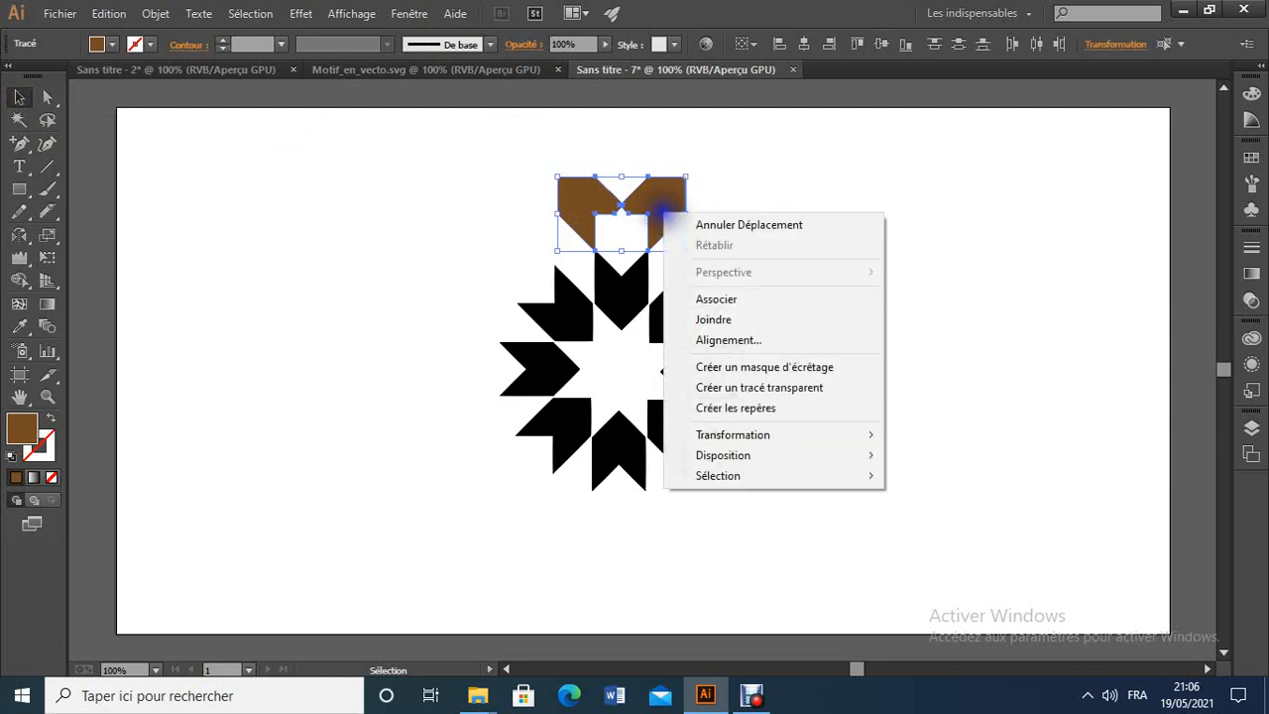
click(721, 298)
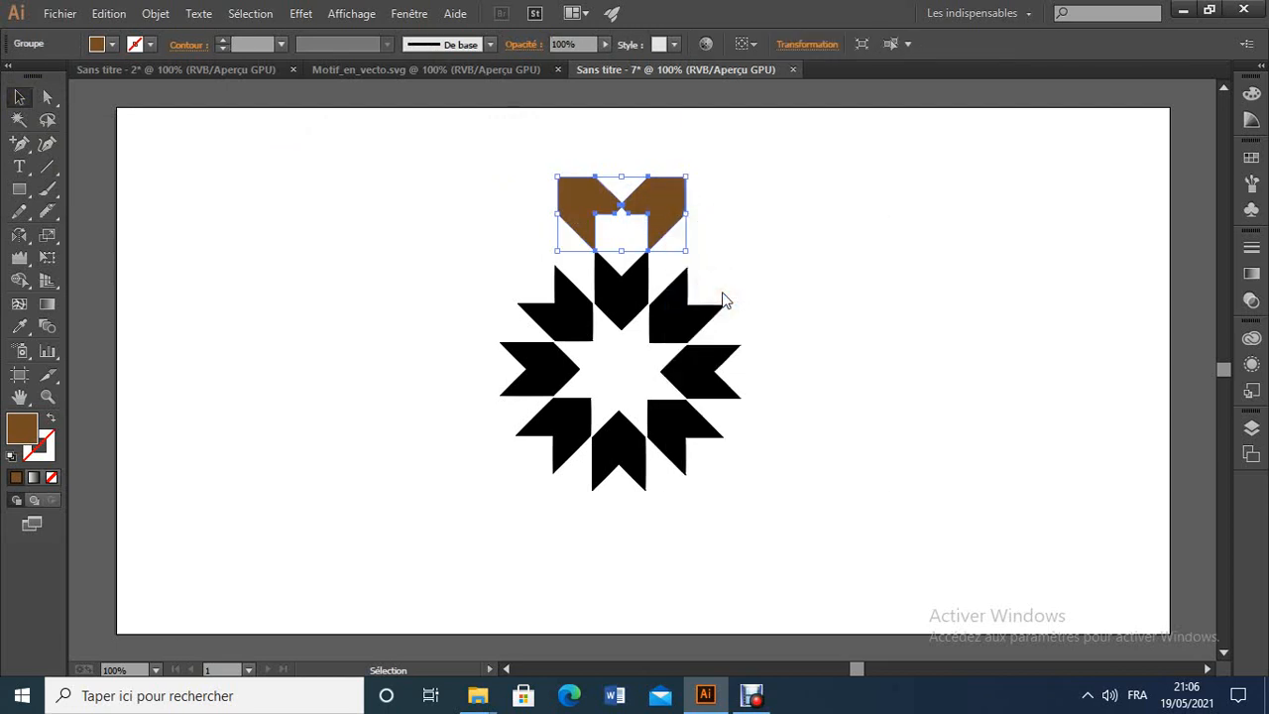
click(759, 268)
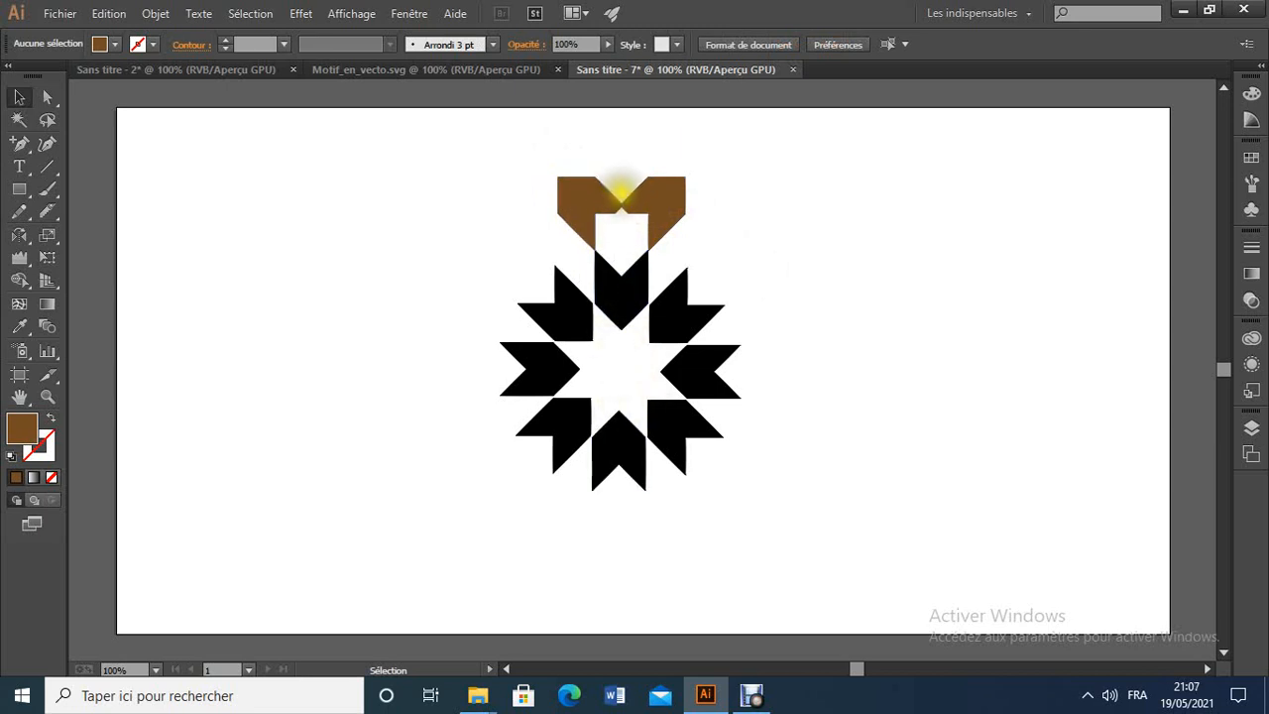
Create a copy of the brown group rotated by 45° around the centre of the black chevron ring.
click(586, 202)
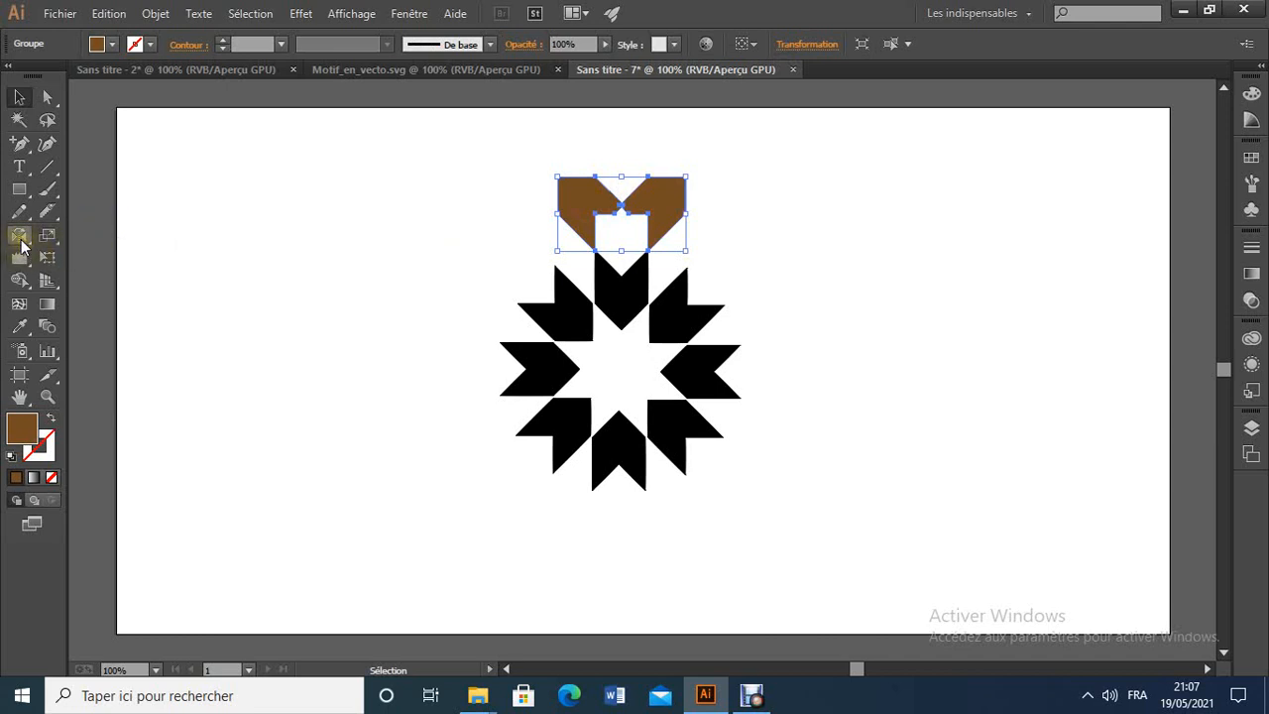
click(19, 238)
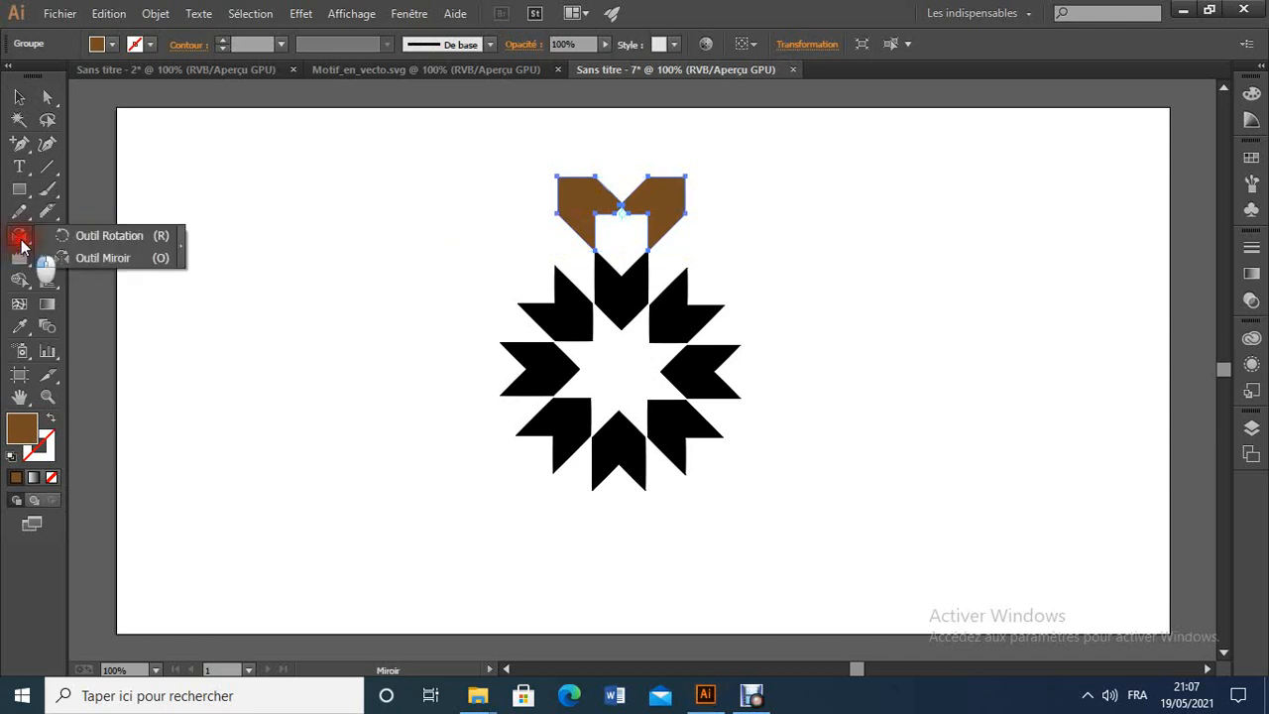
click(80, 235)
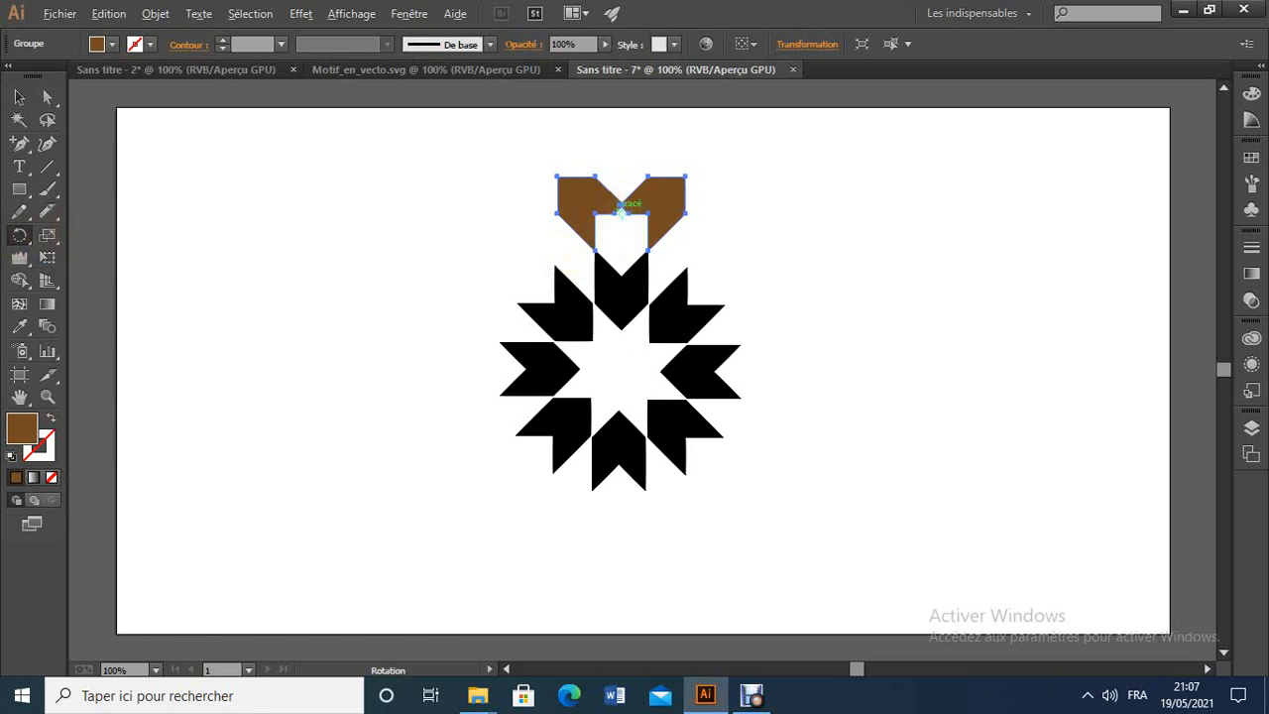
click(620, 211)
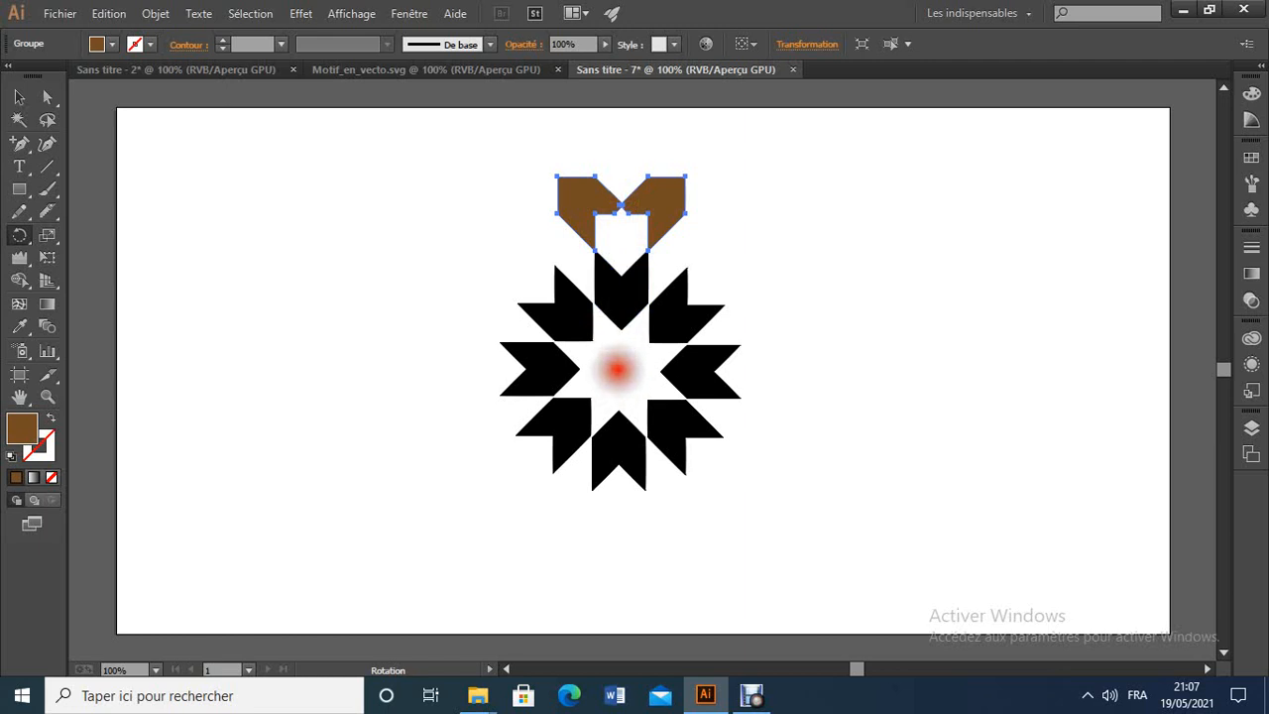
alt+click(617, 369)
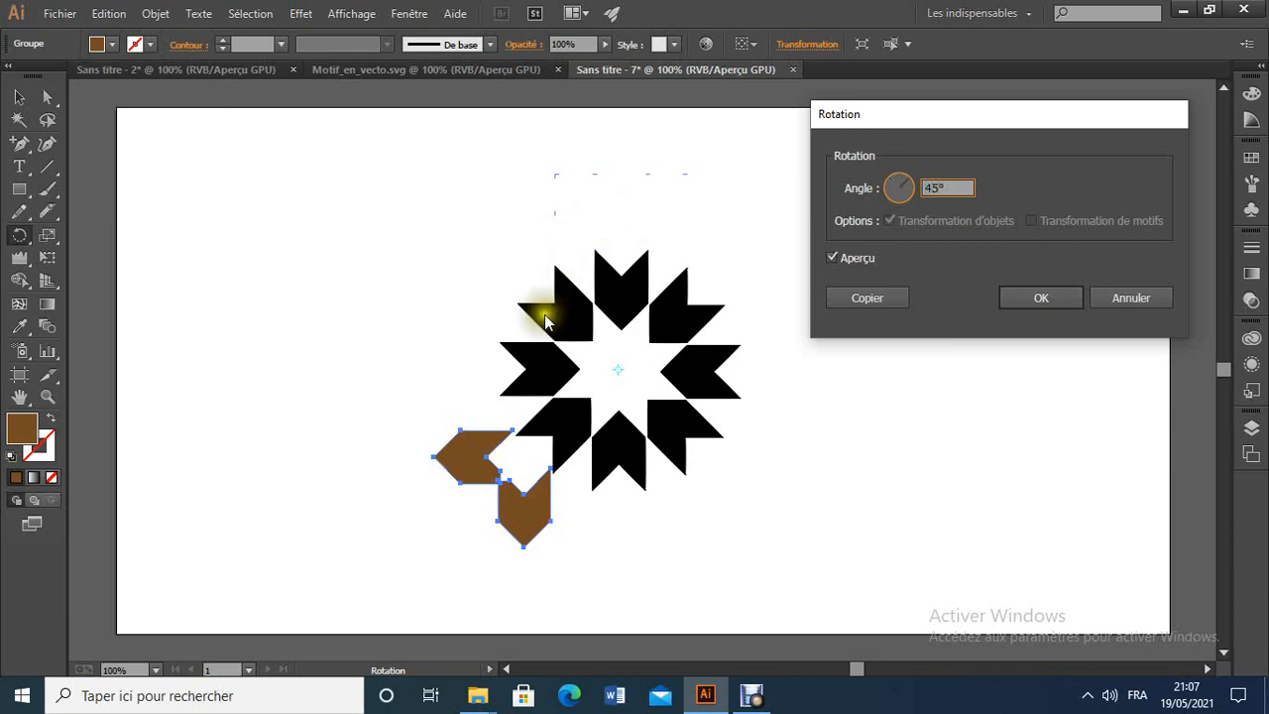
click(872, 299)
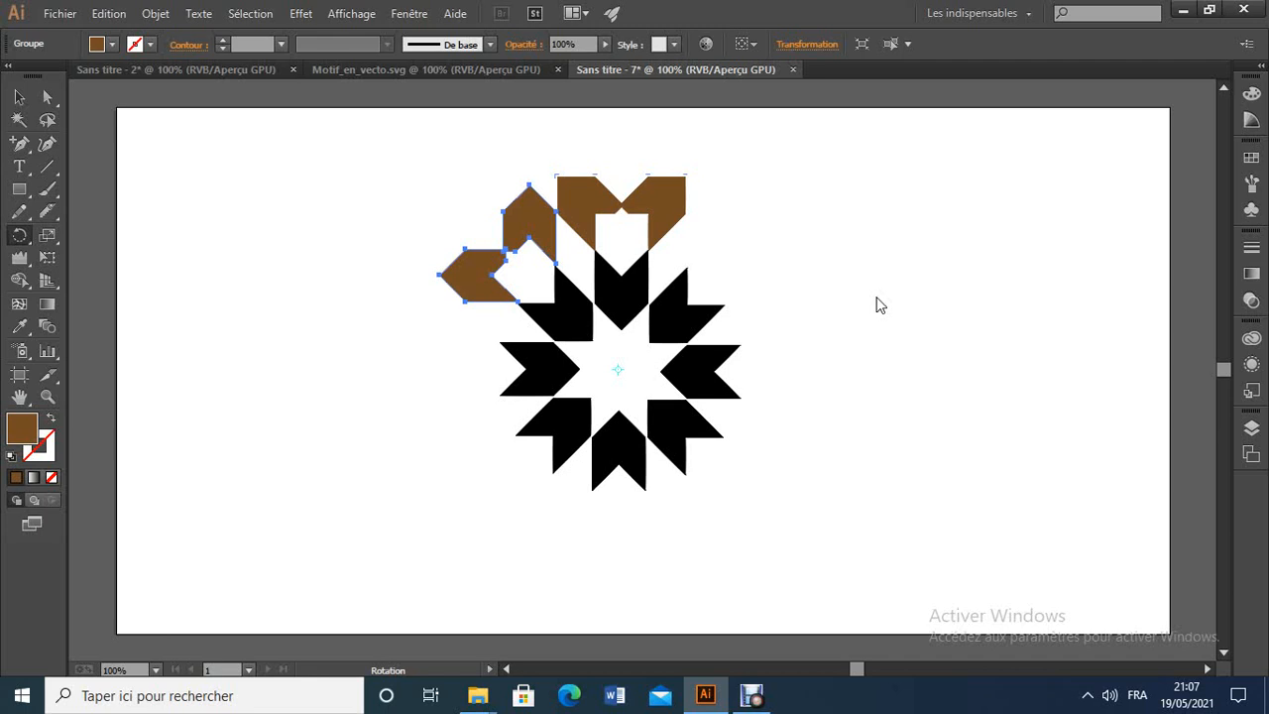
Repeat the 45° rotated copy six more times to complete the brown ring around the black chevrons, and deselect it.
key(v)
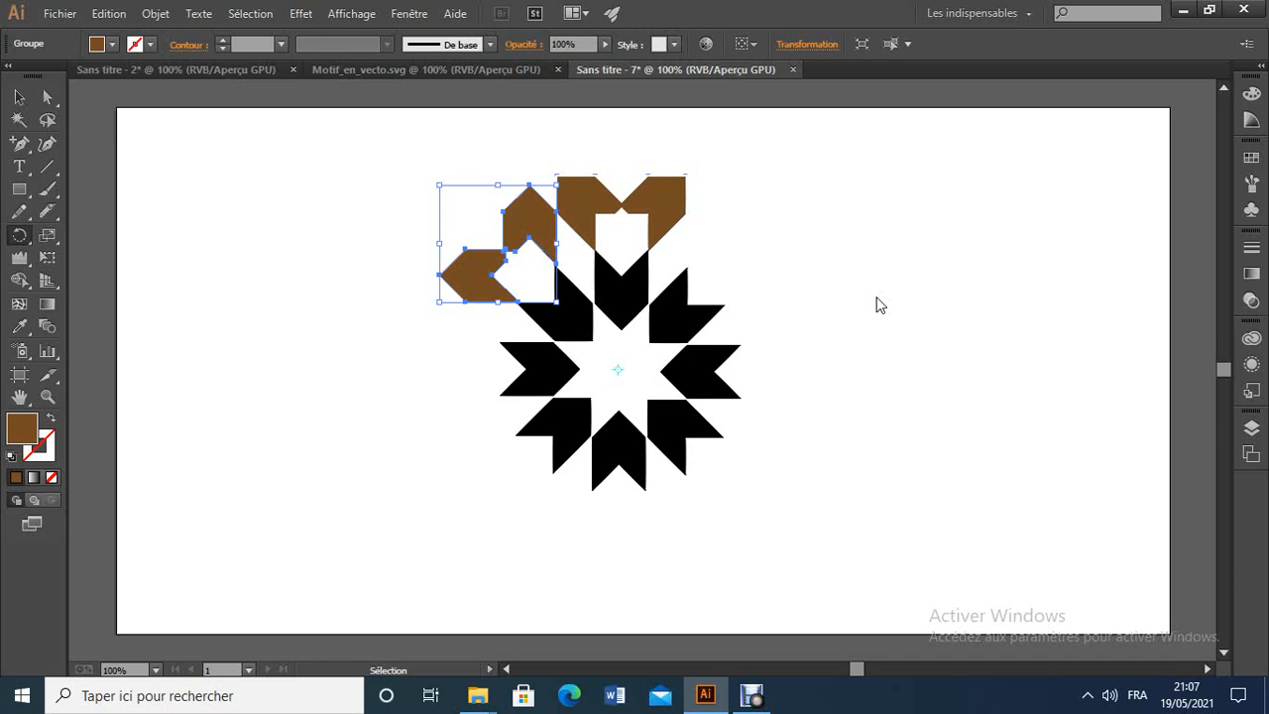
key(ctrl+d)
key(ctrl+d)
key(ctrl+d)
key(ctrl+d)
key(ctrl+d)
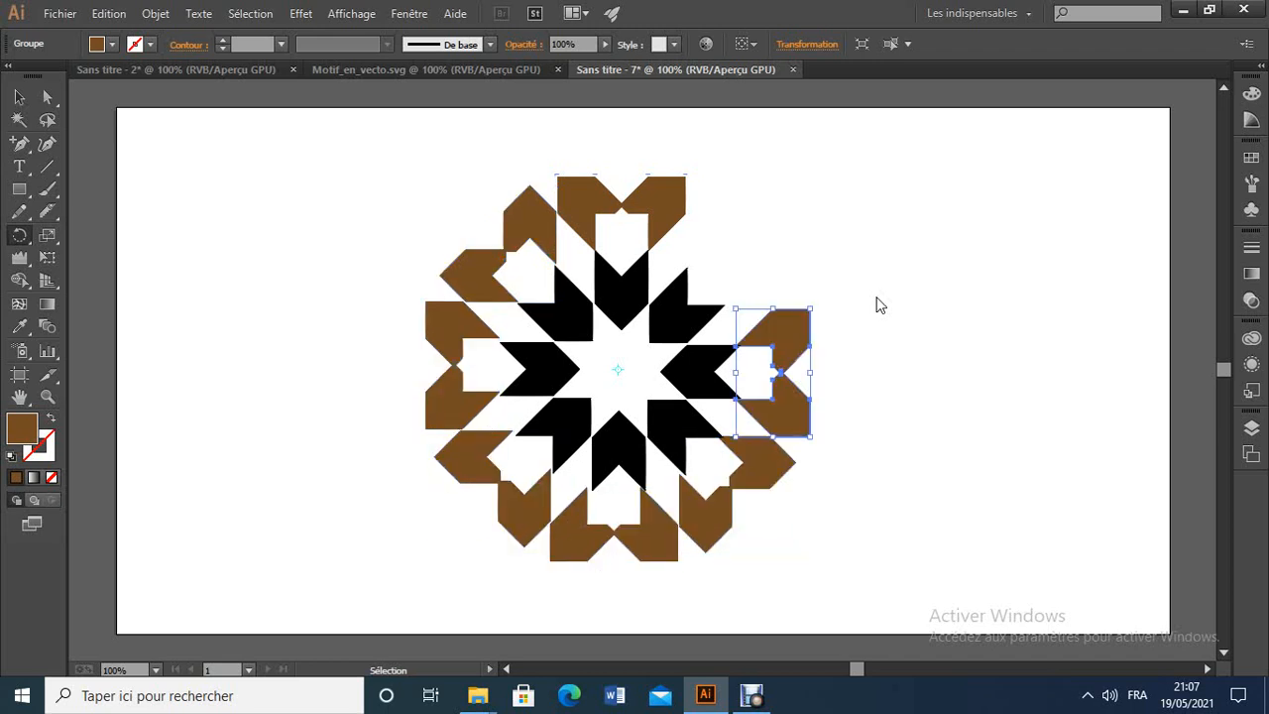
key(ctrl+d)
key(r)
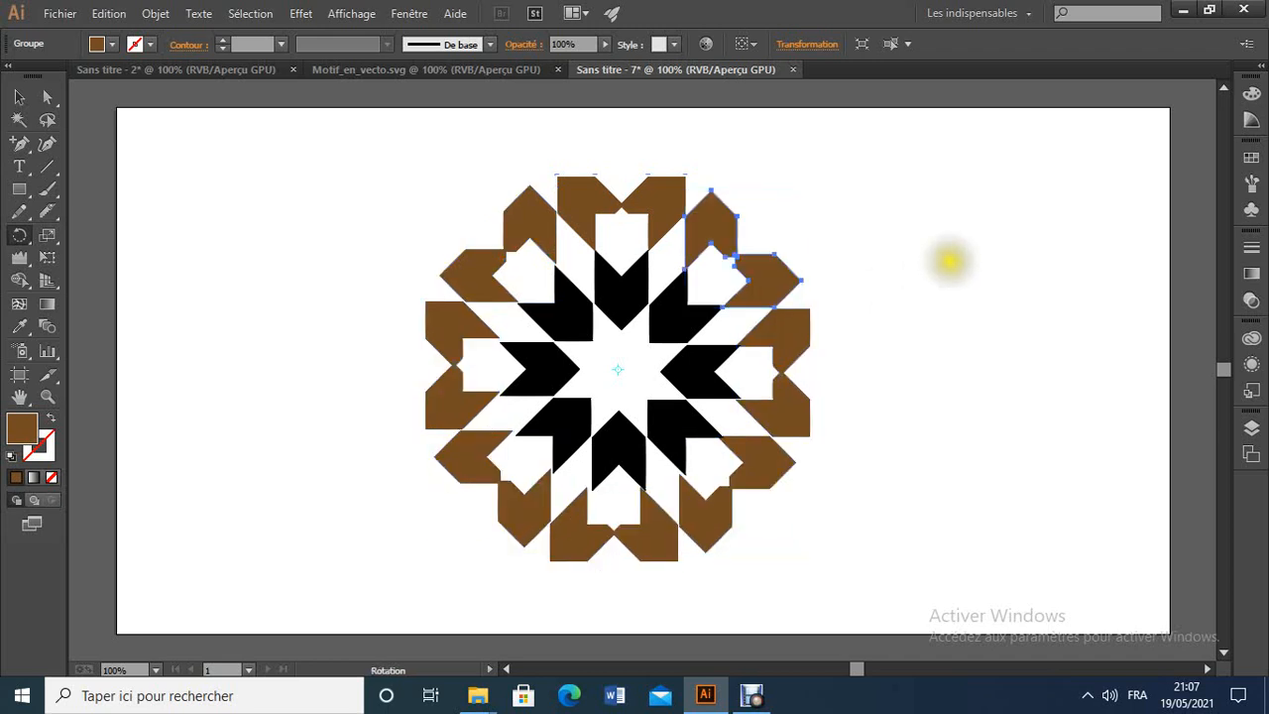
click(19, 100)
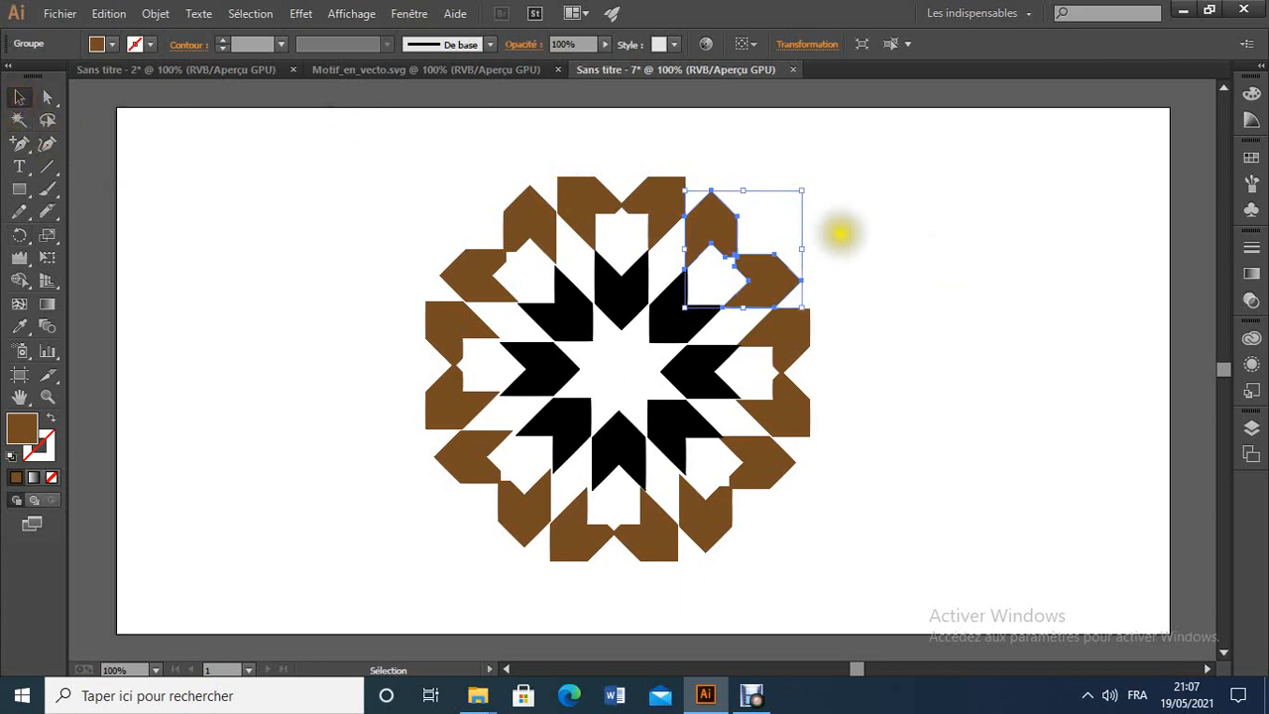
click(844, 245)
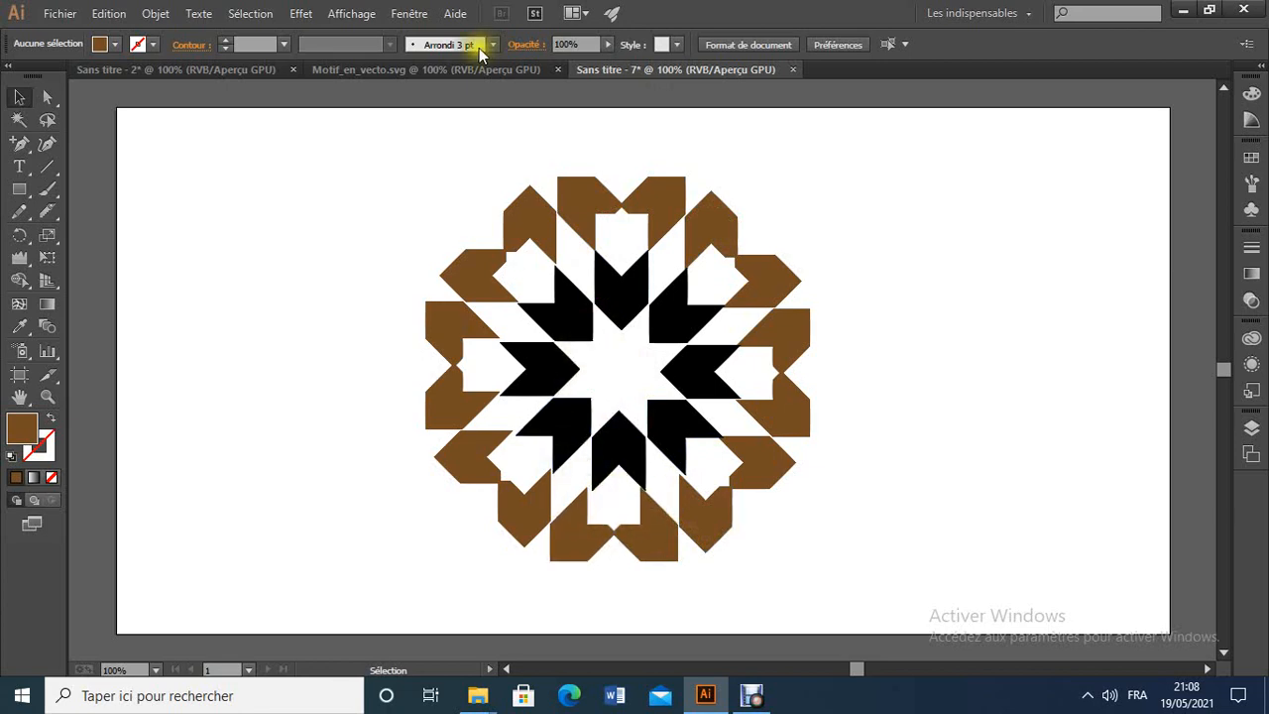
Examine the black eight-pointed star and the yellow hexagon along the top of the reference motif.
click(431, 74)
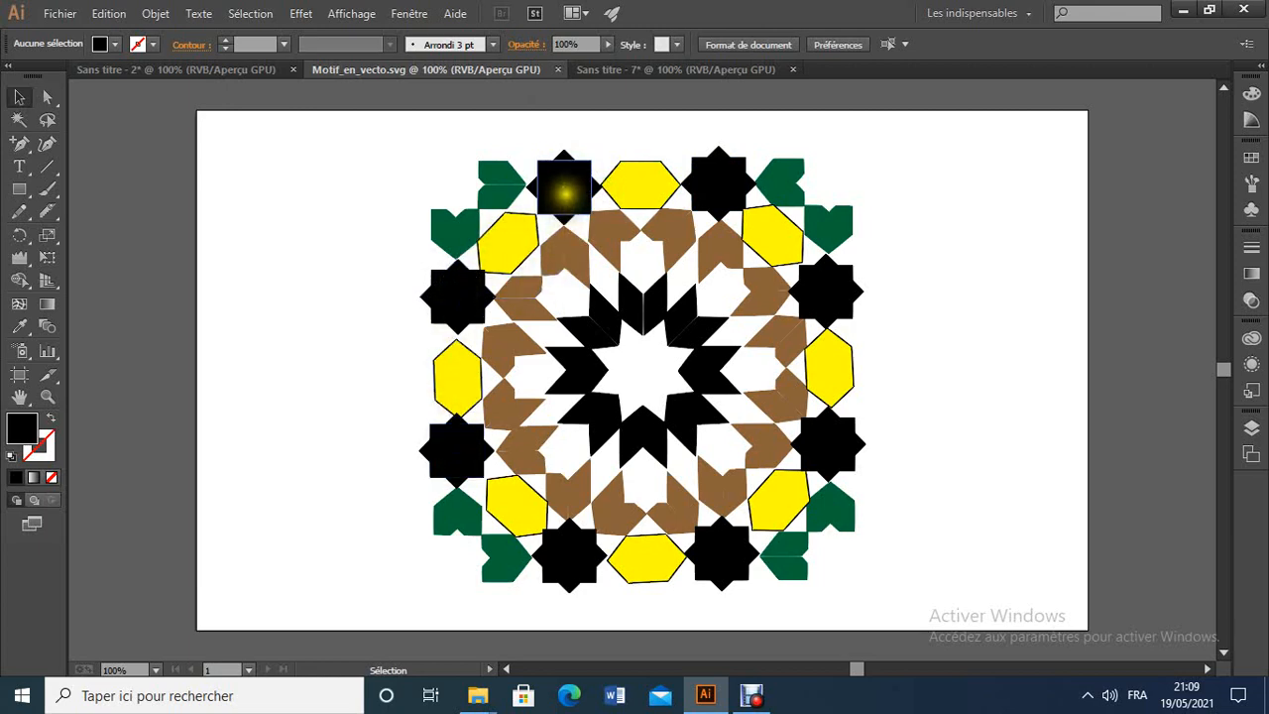
click(564, 188)
click(640, 182)
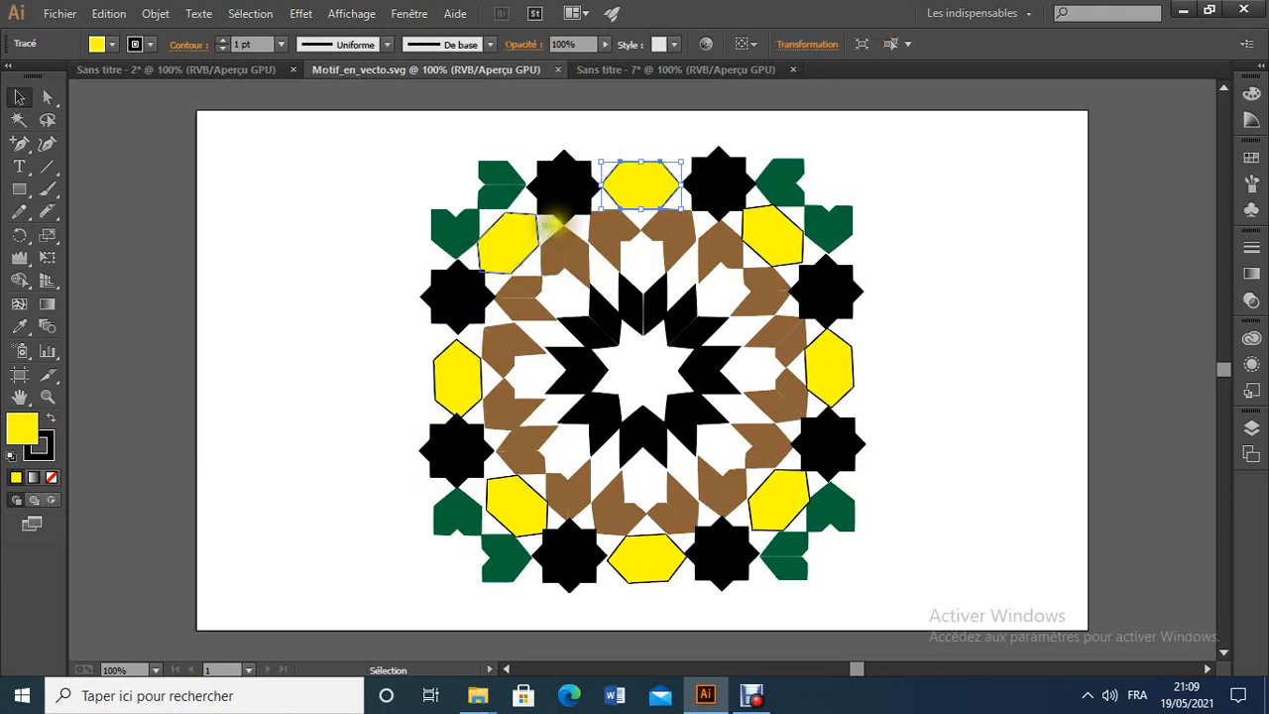
click(886, 195)
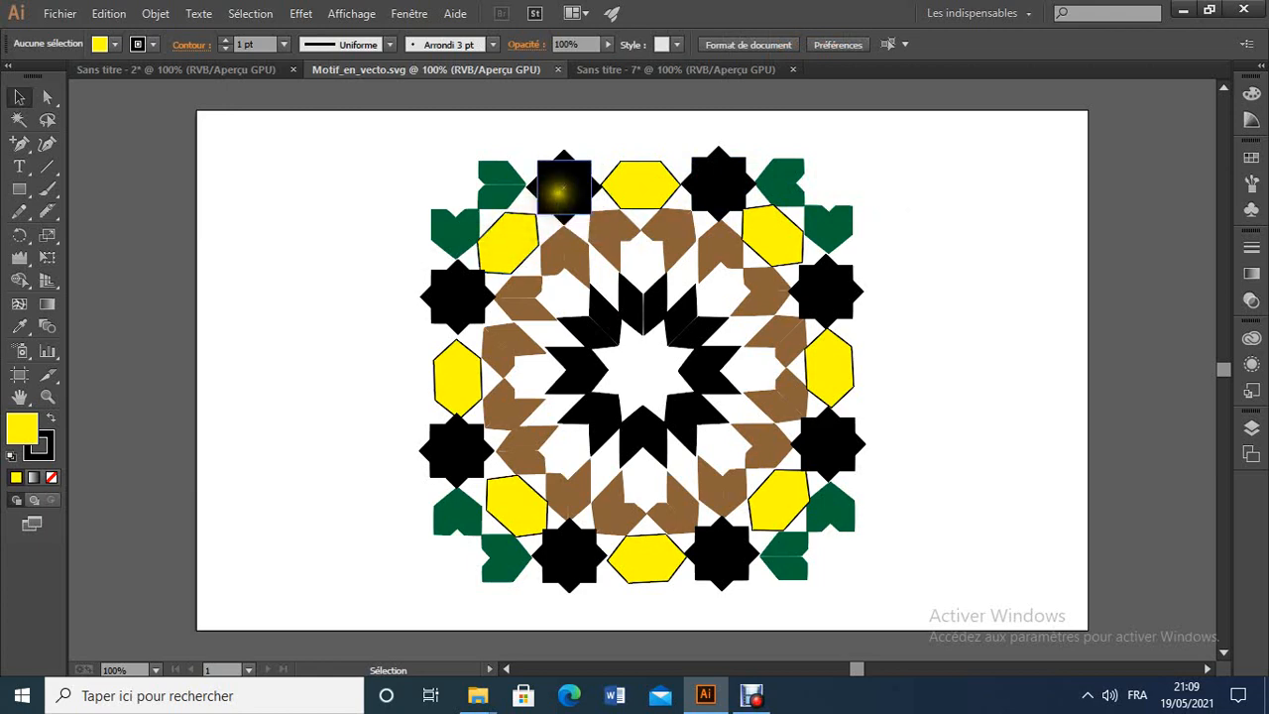
click(561, 188)
click(631, 184)
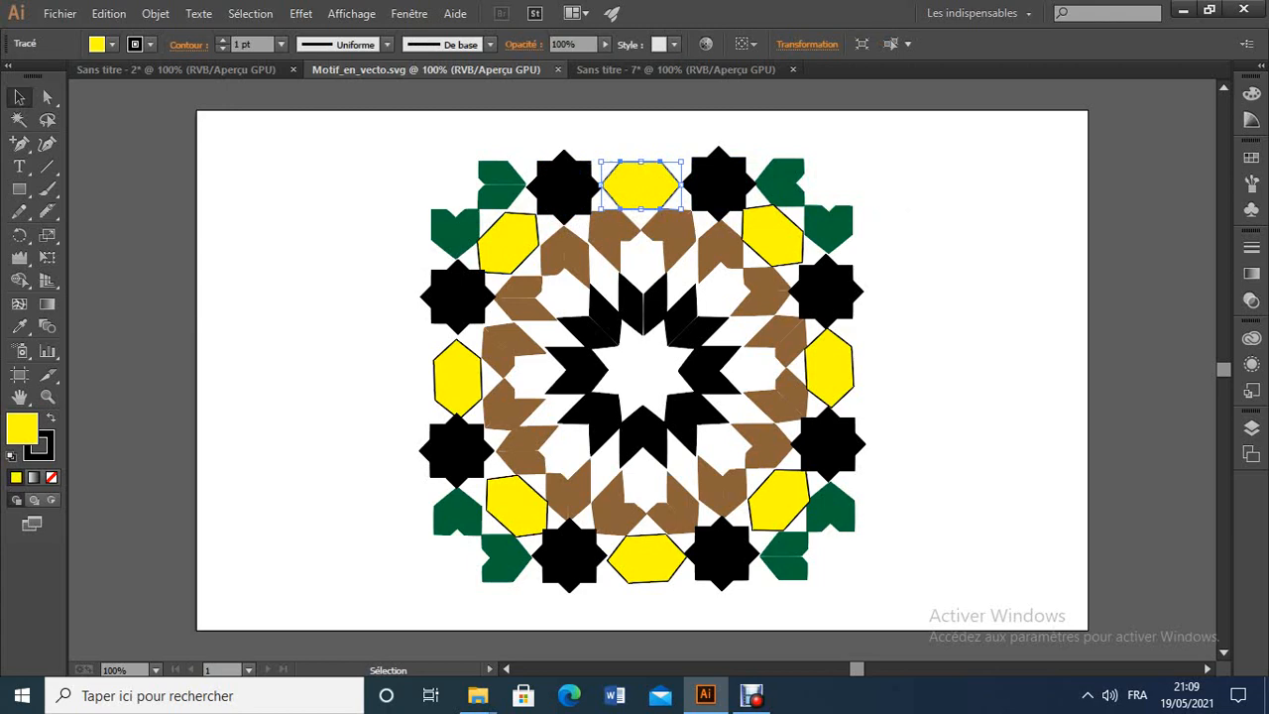
Draw a 2 × 2 cm square in the blank area beside the brown ring in Sans titre - 7 and fill it yellow.
click(658, 73)
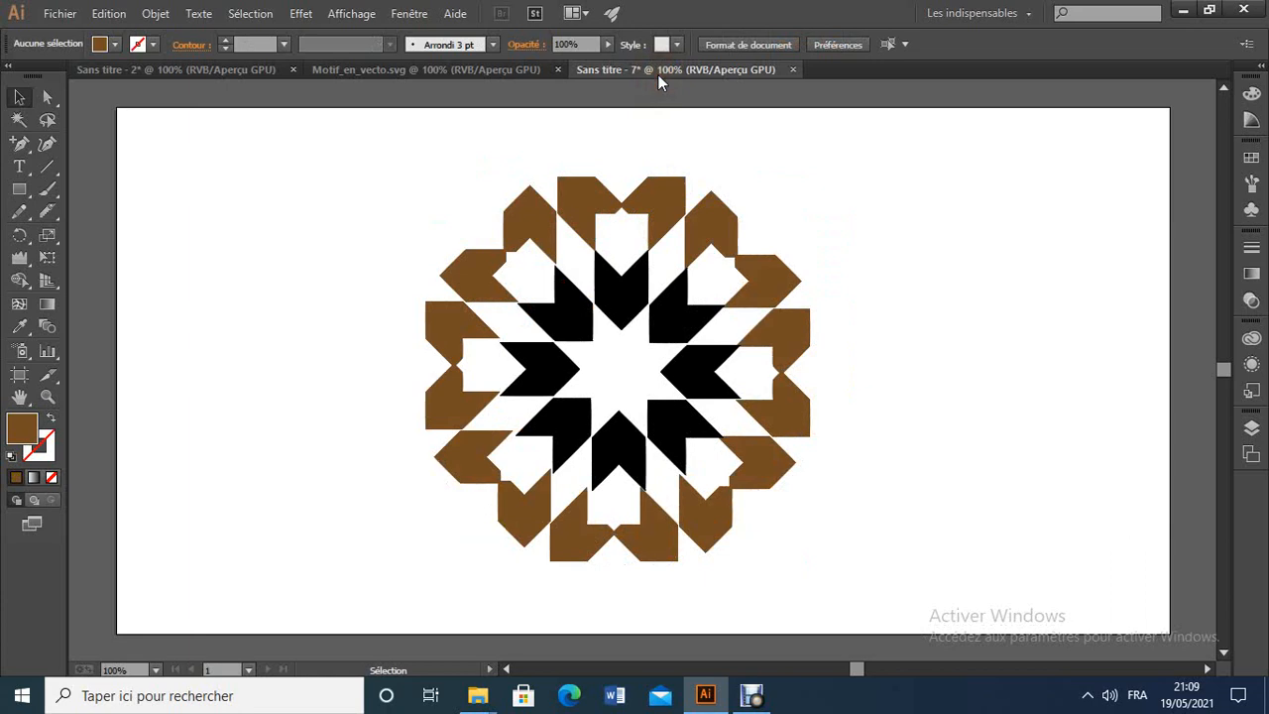
click(20, 188)
click(260, 174)
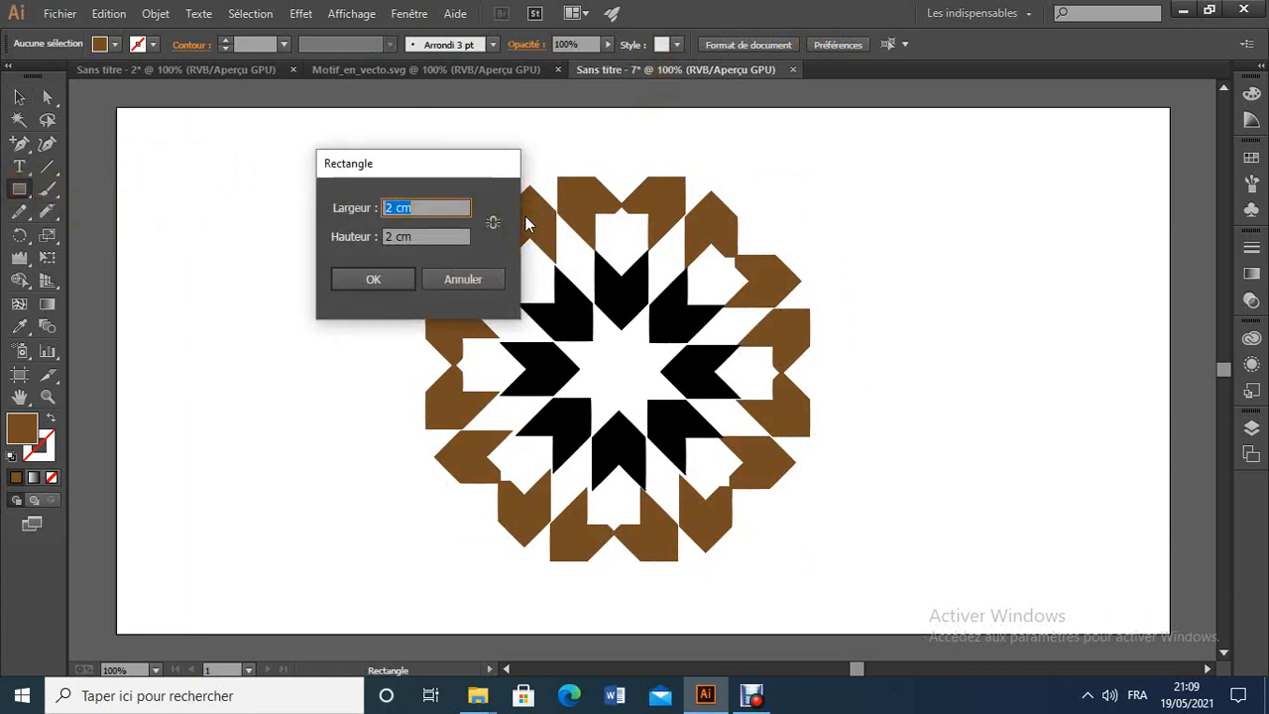
click(389, 277)
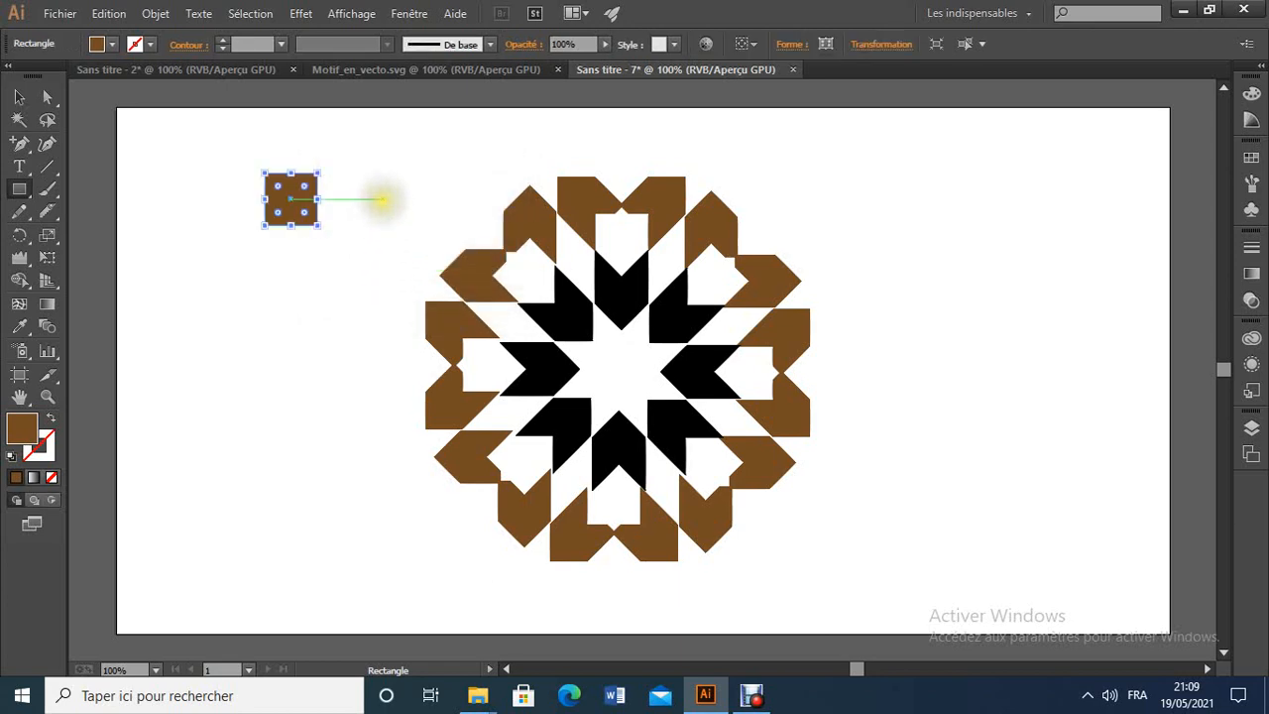
click(111, 43)
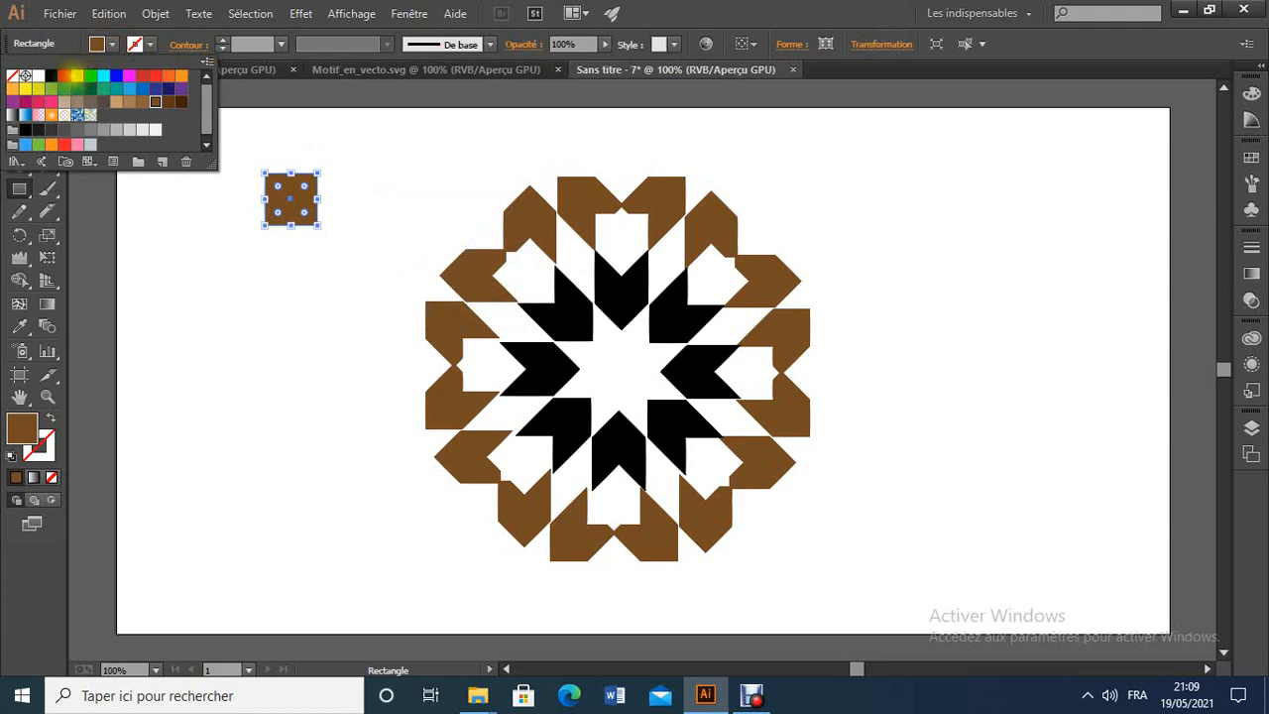
click(78, 76)
click(340, 161)
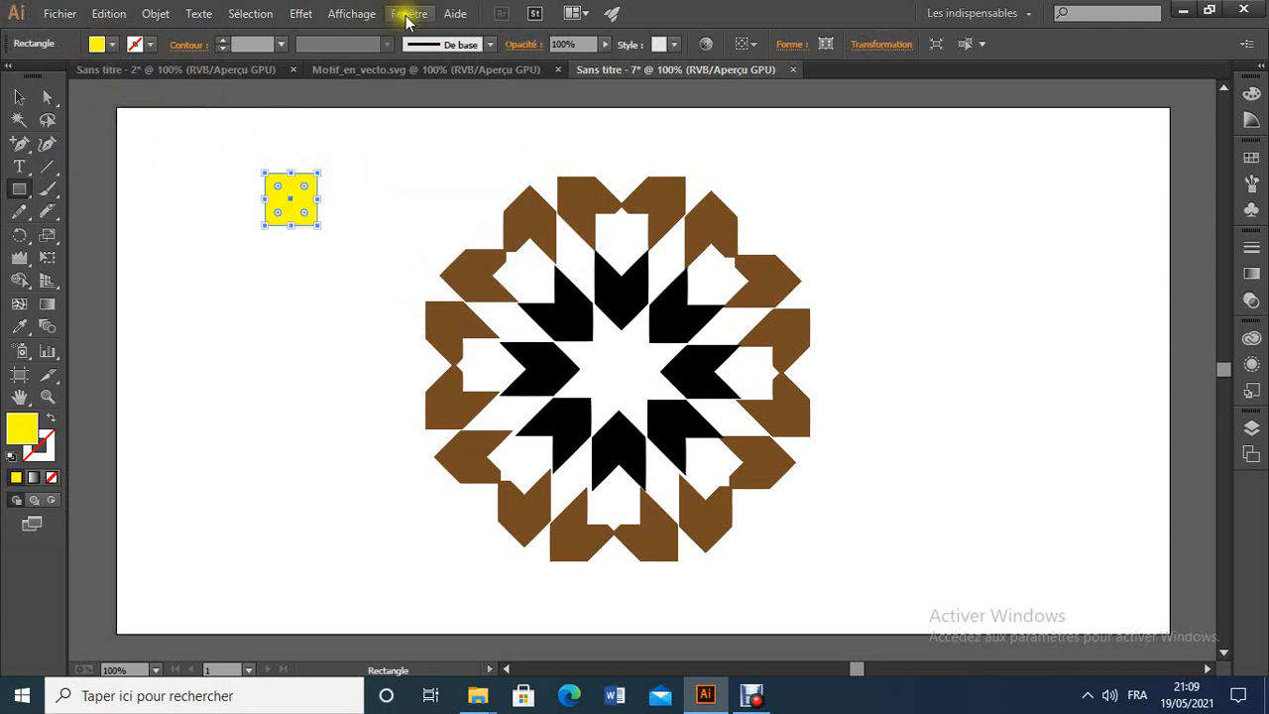
Check the top yellow hexagon in the reference motif, move the yellow square to sit centred above the top brown pair, and deselect it.
click(449, 72)
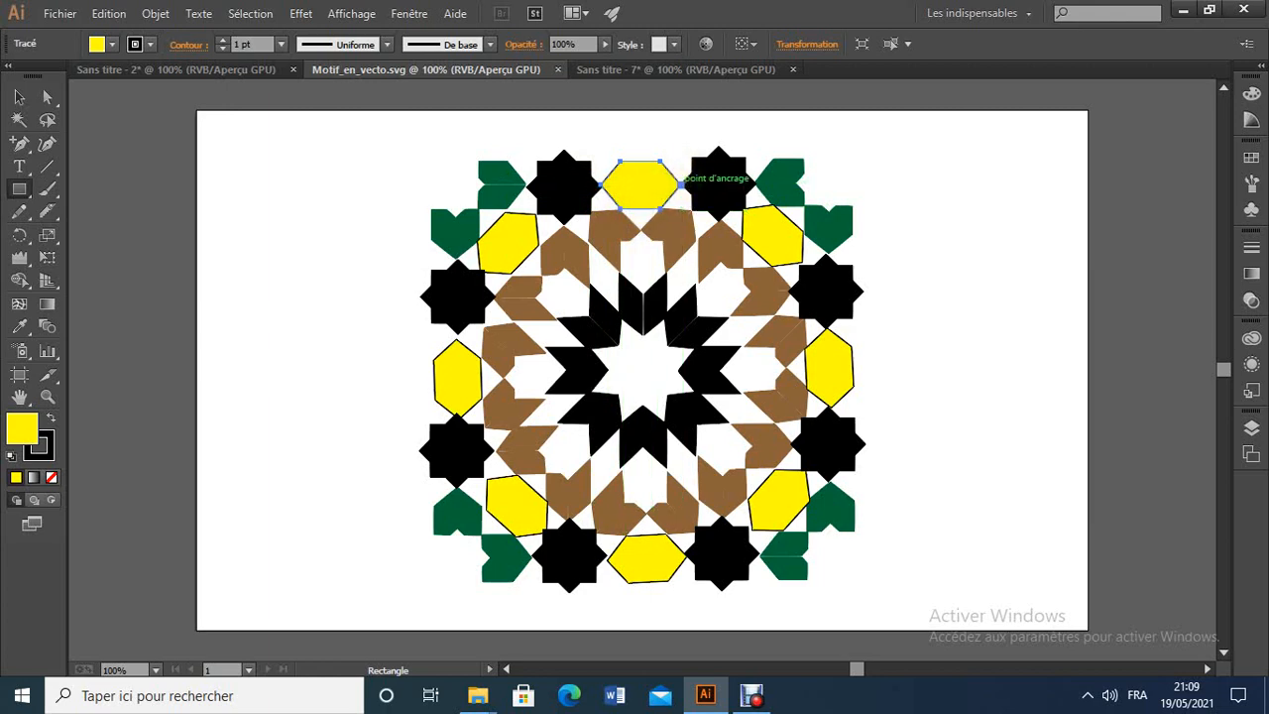
click(643, 69)
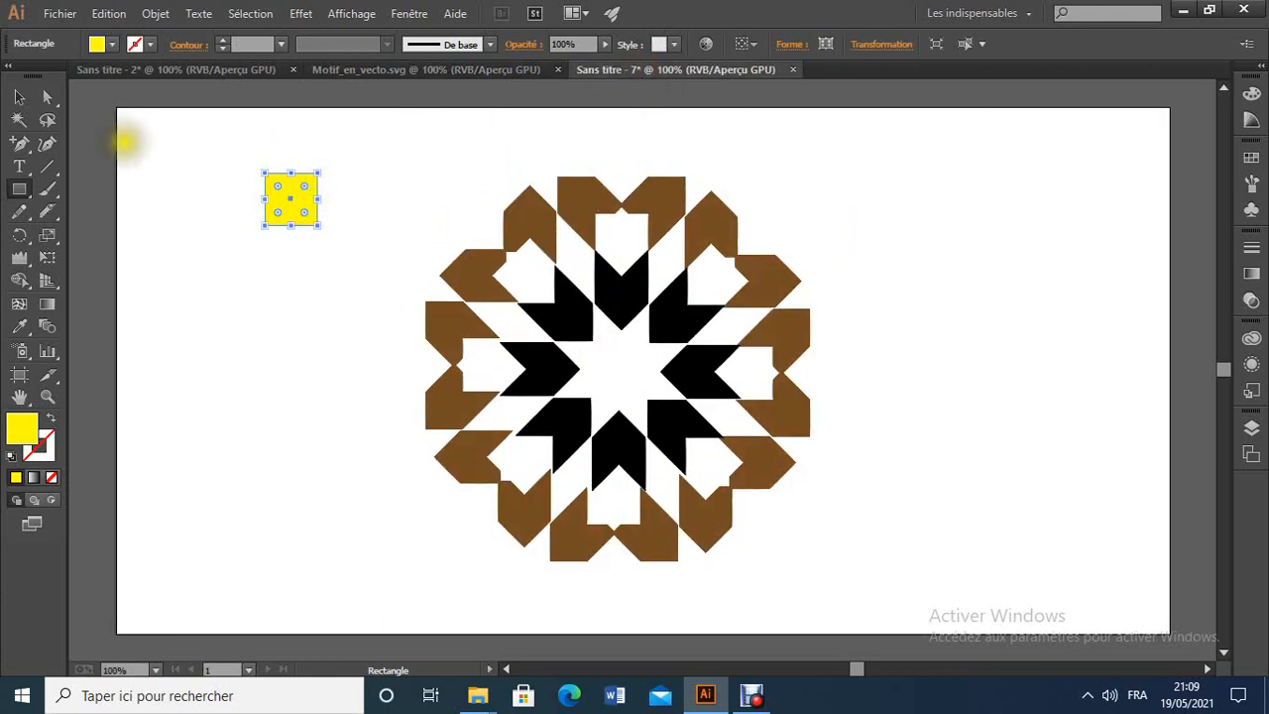
click(19, 96)
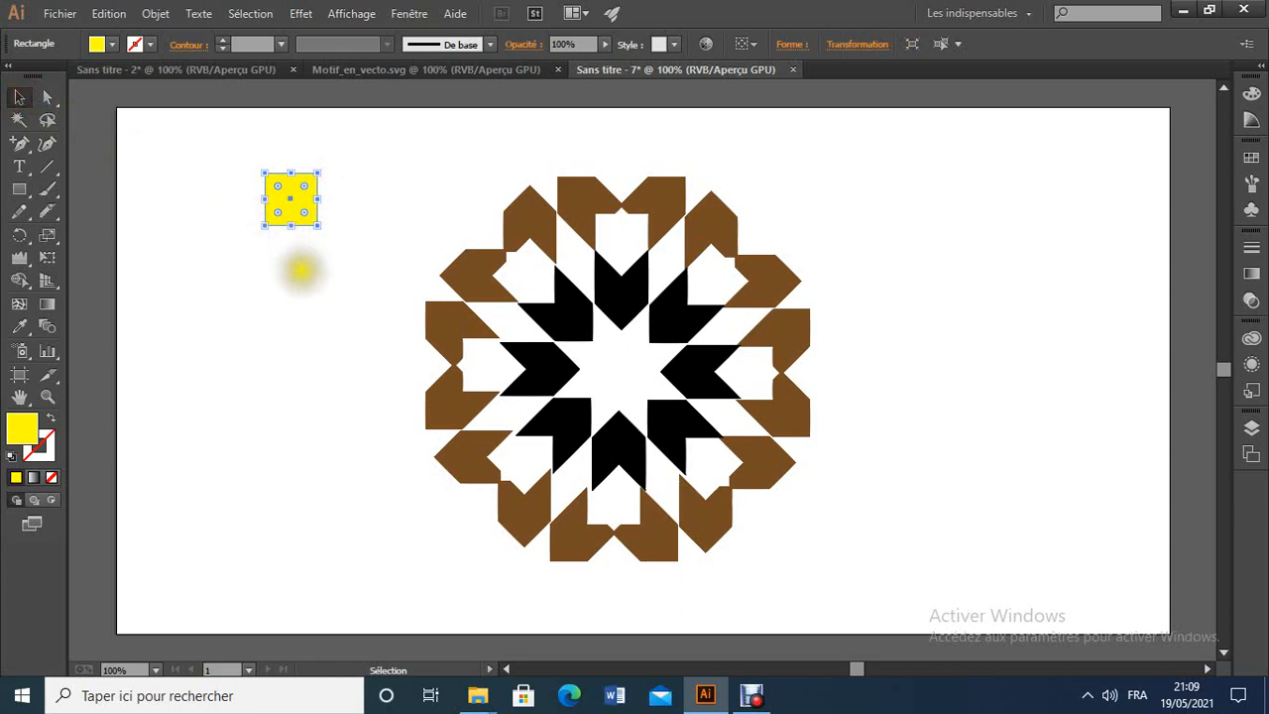
click(301, 269)
drag(295, 209, 632, 171)
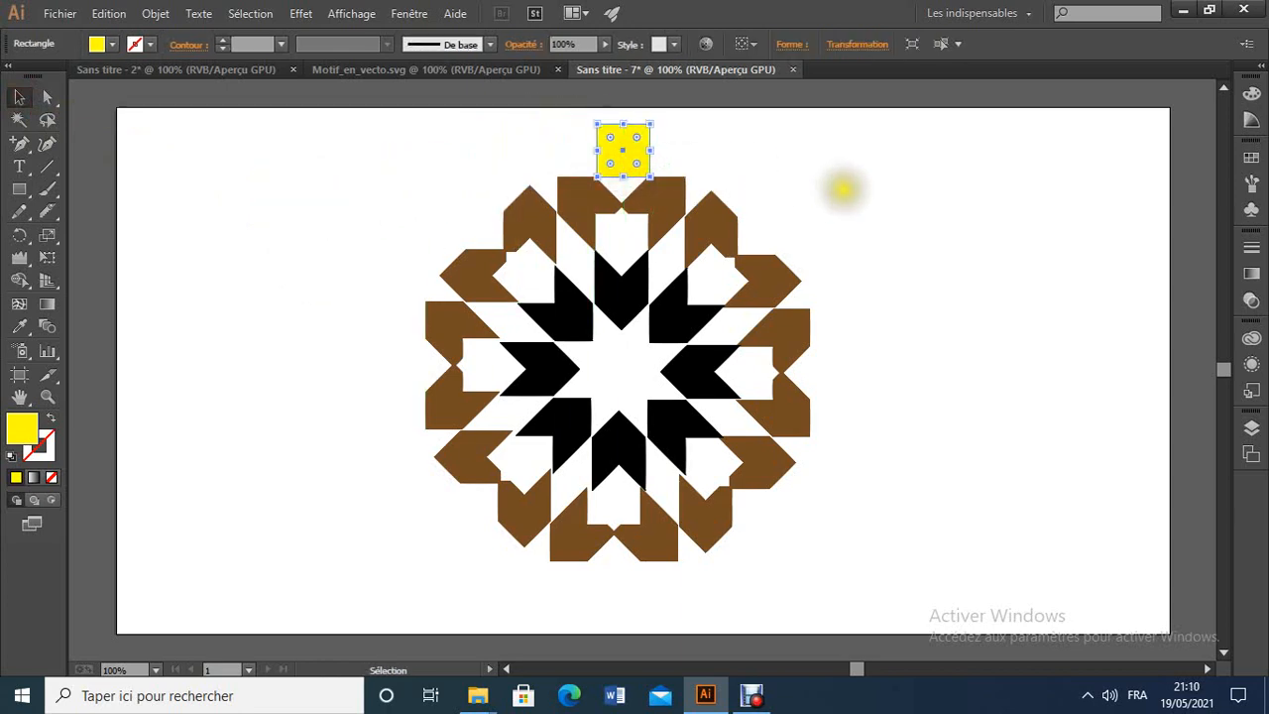
click(841, 189)
click(634, 166)
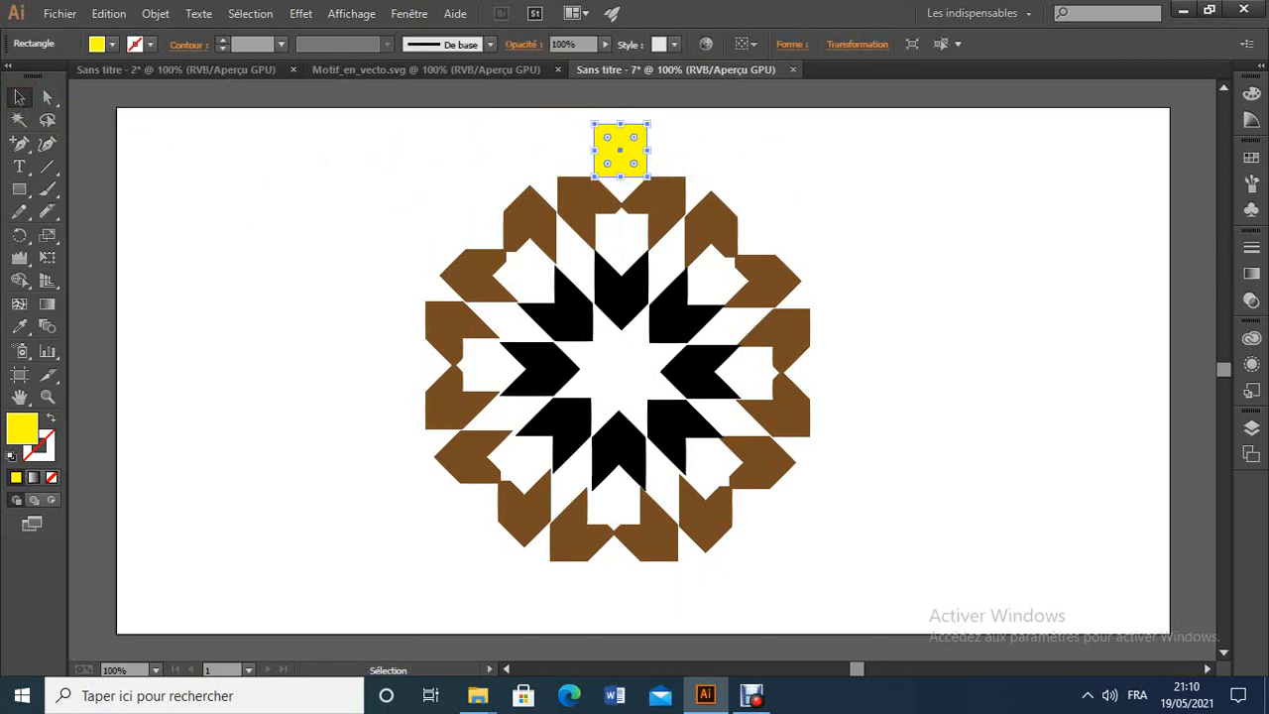
click(878, 208)
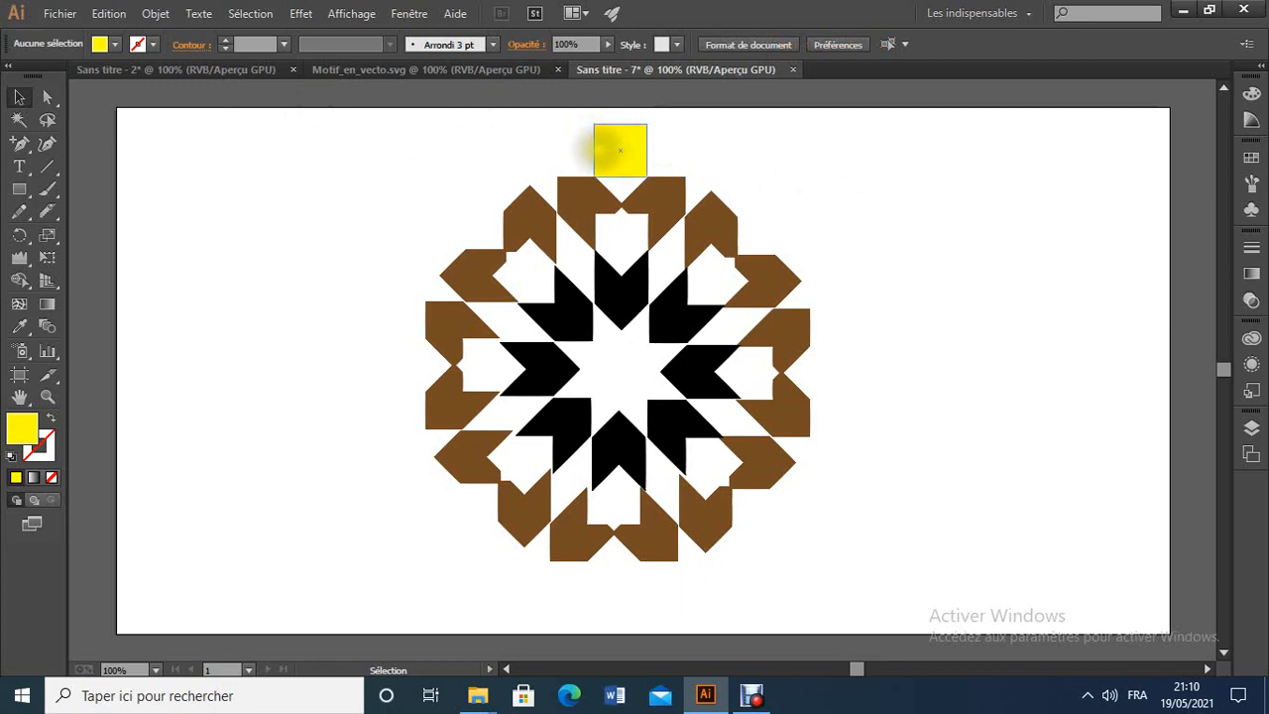
Compare with the reference hexagon and add an anchor point at the middle of the yellow square's left edge.
click(525, 67)
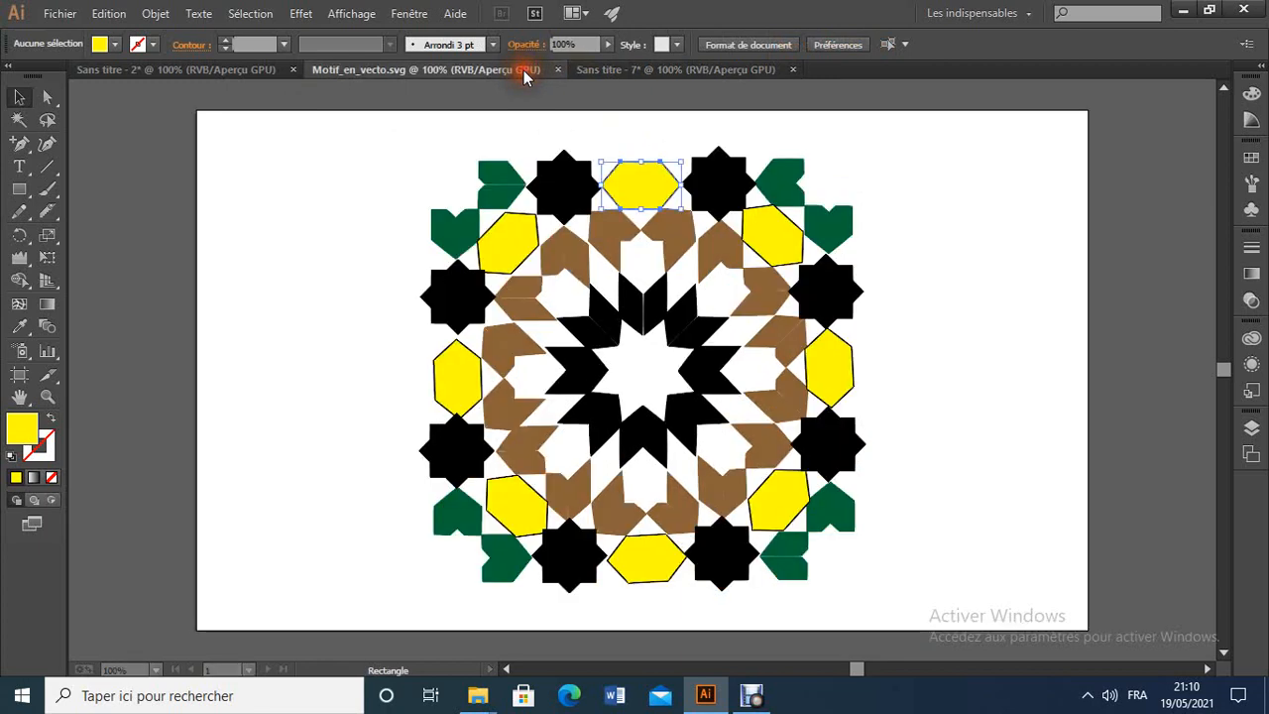
click(617, 196)
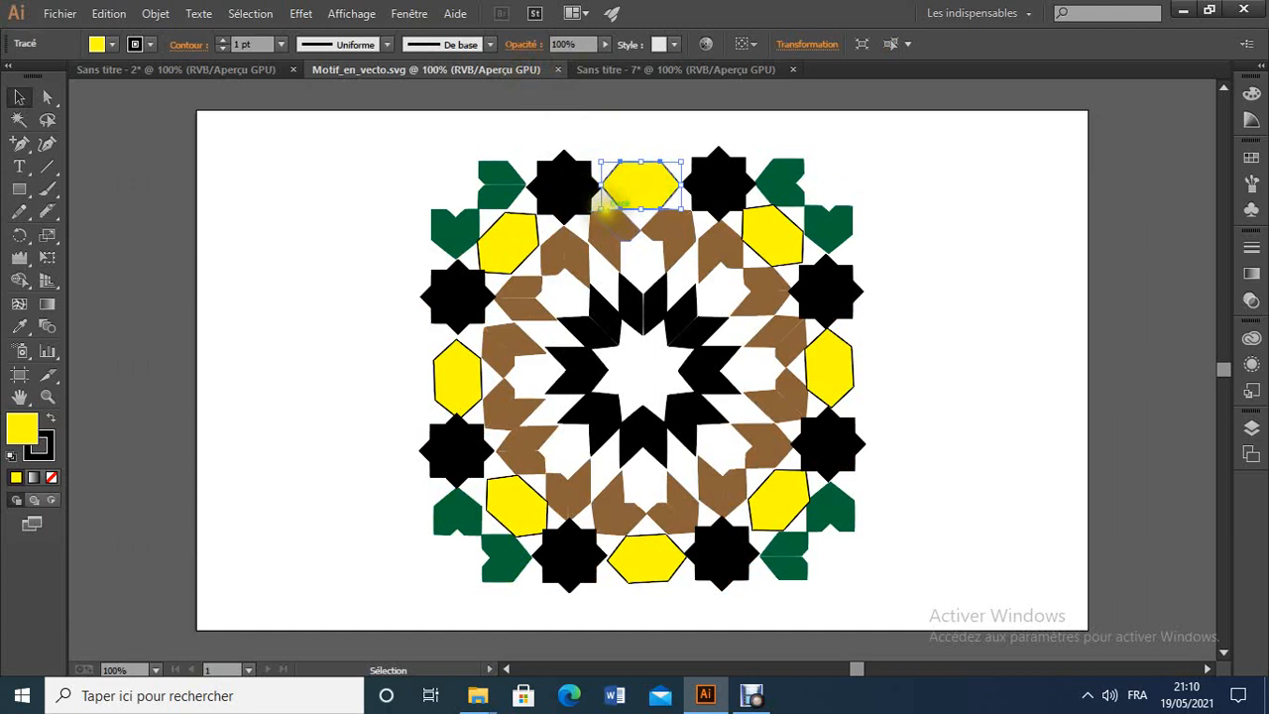
click(630, 70)
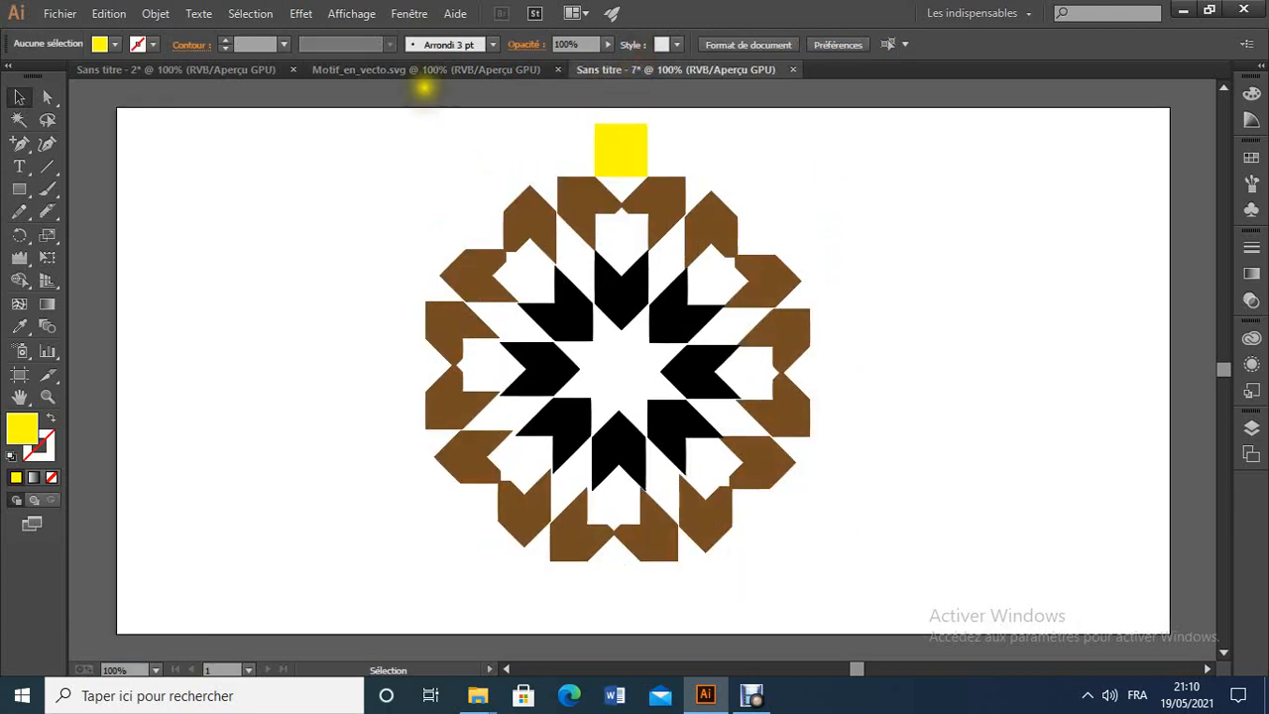
click(20, 145)
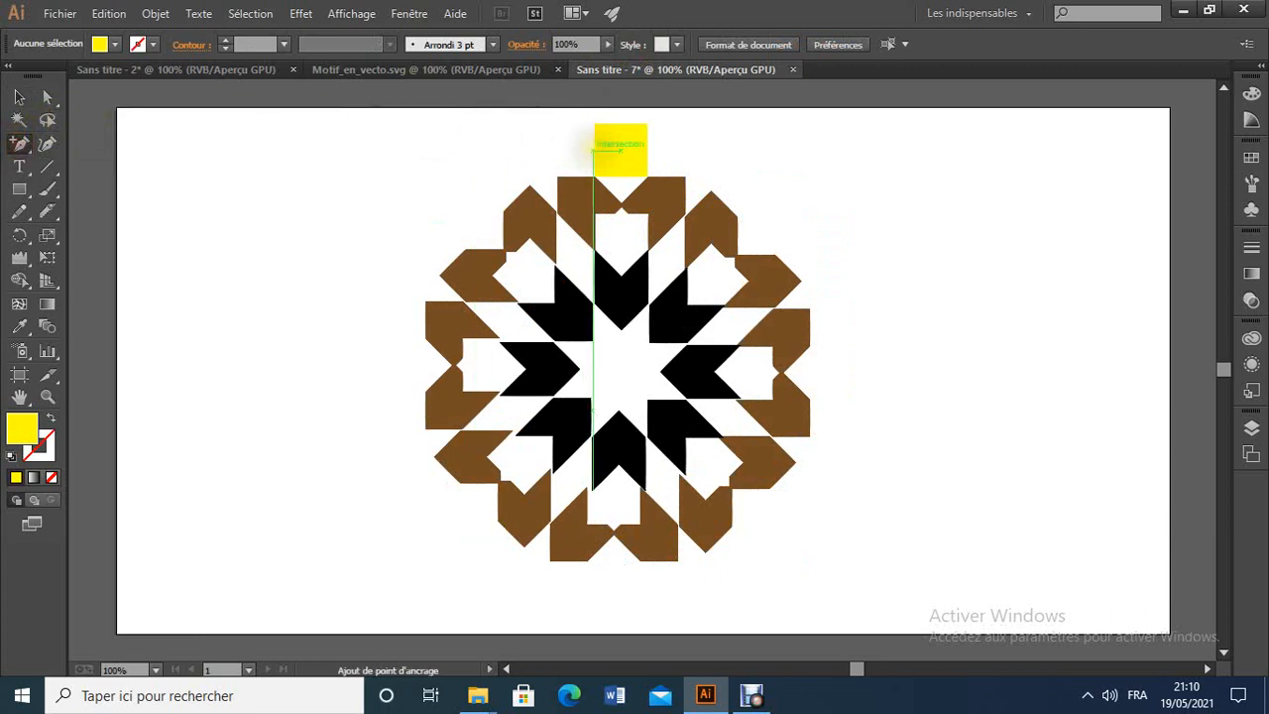
click(594, 147)
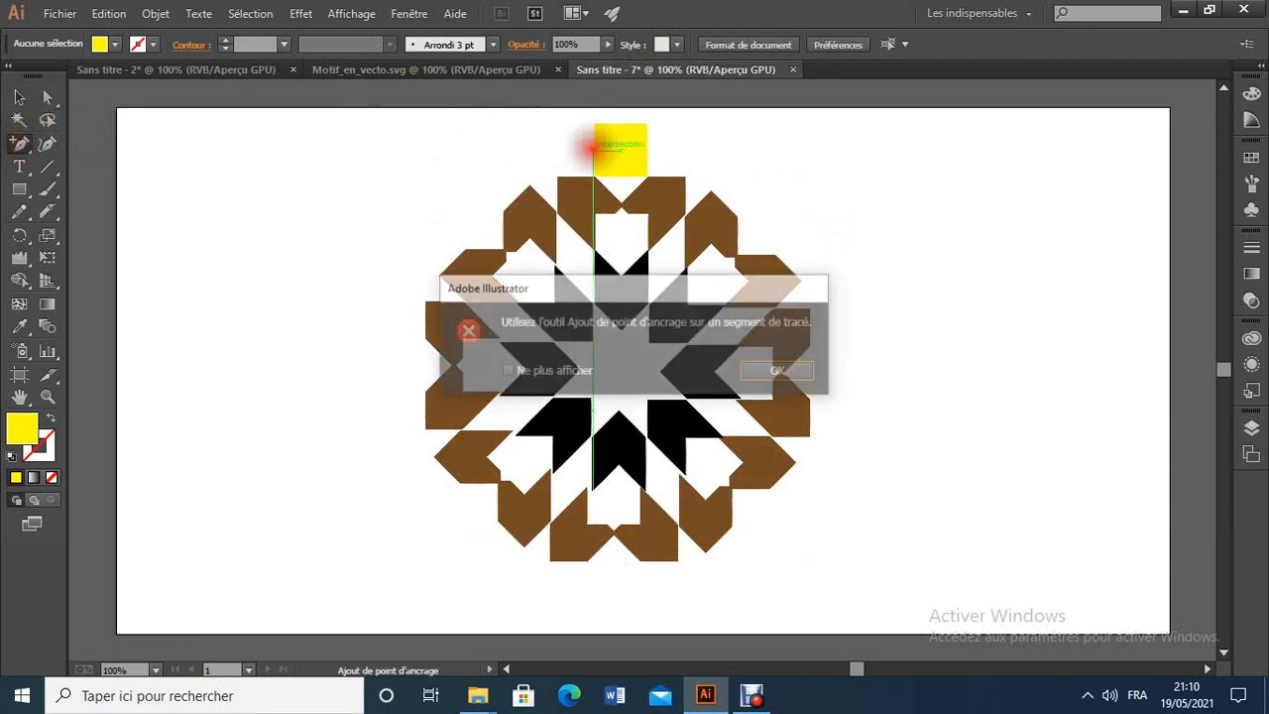
click(792, 372)
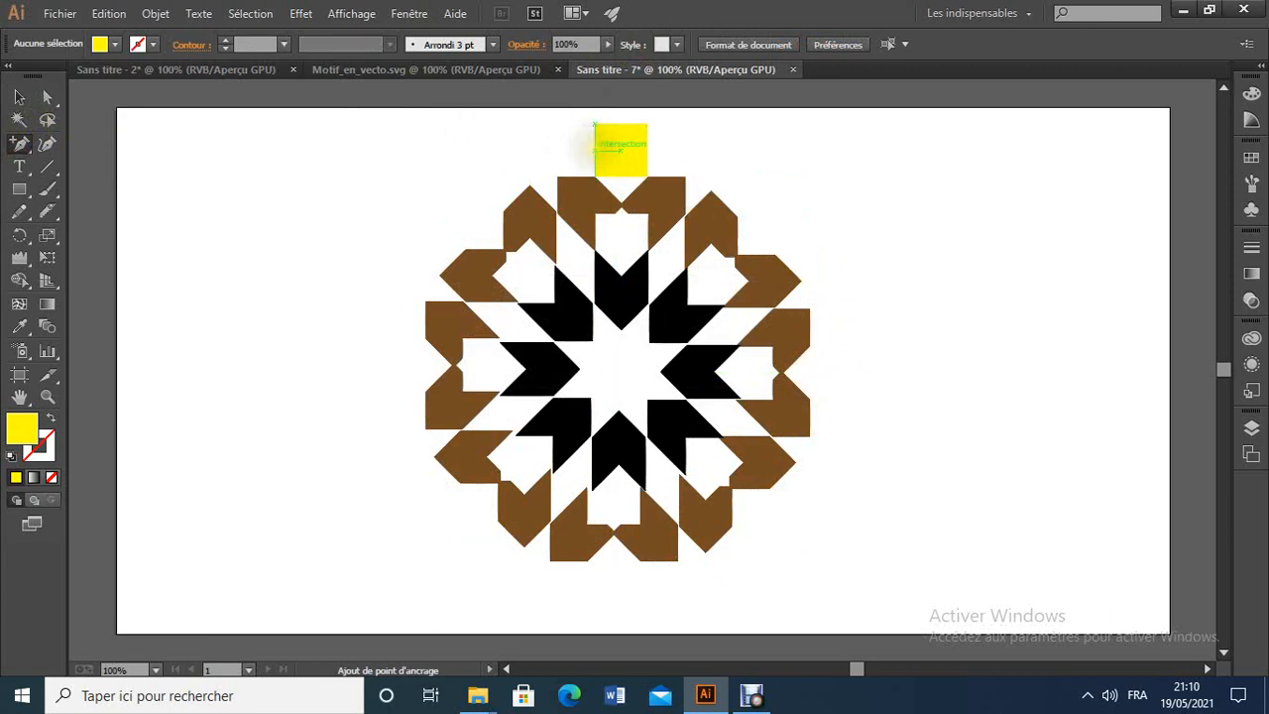
click(621, 150)
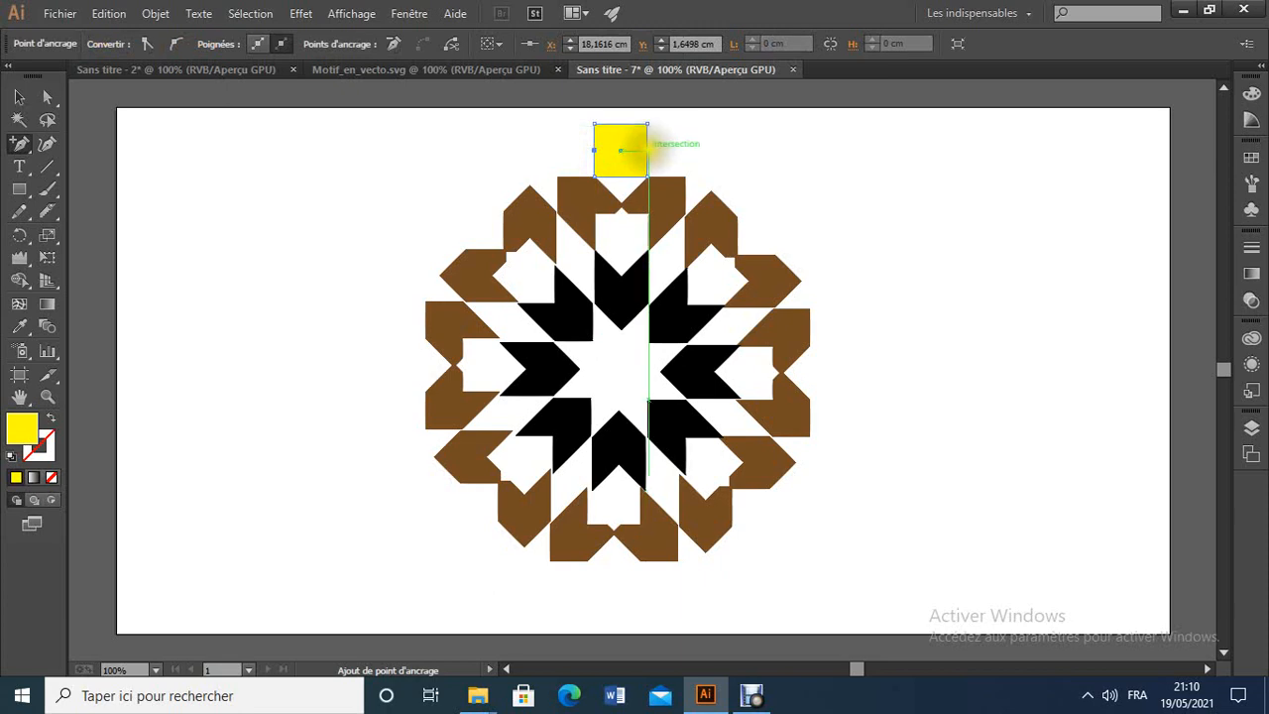
Try to add an anchor point on the yellow square's right edge at the current zoom level.
click(644, 149)
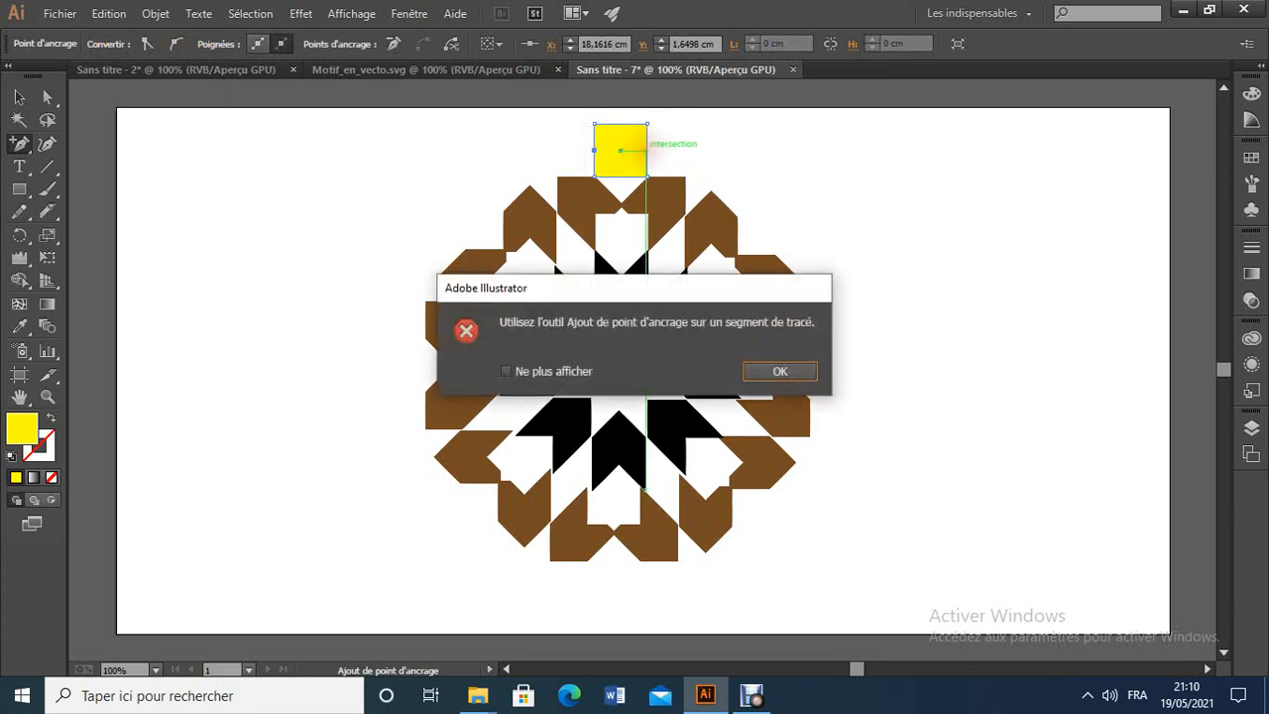
click(811, 372)
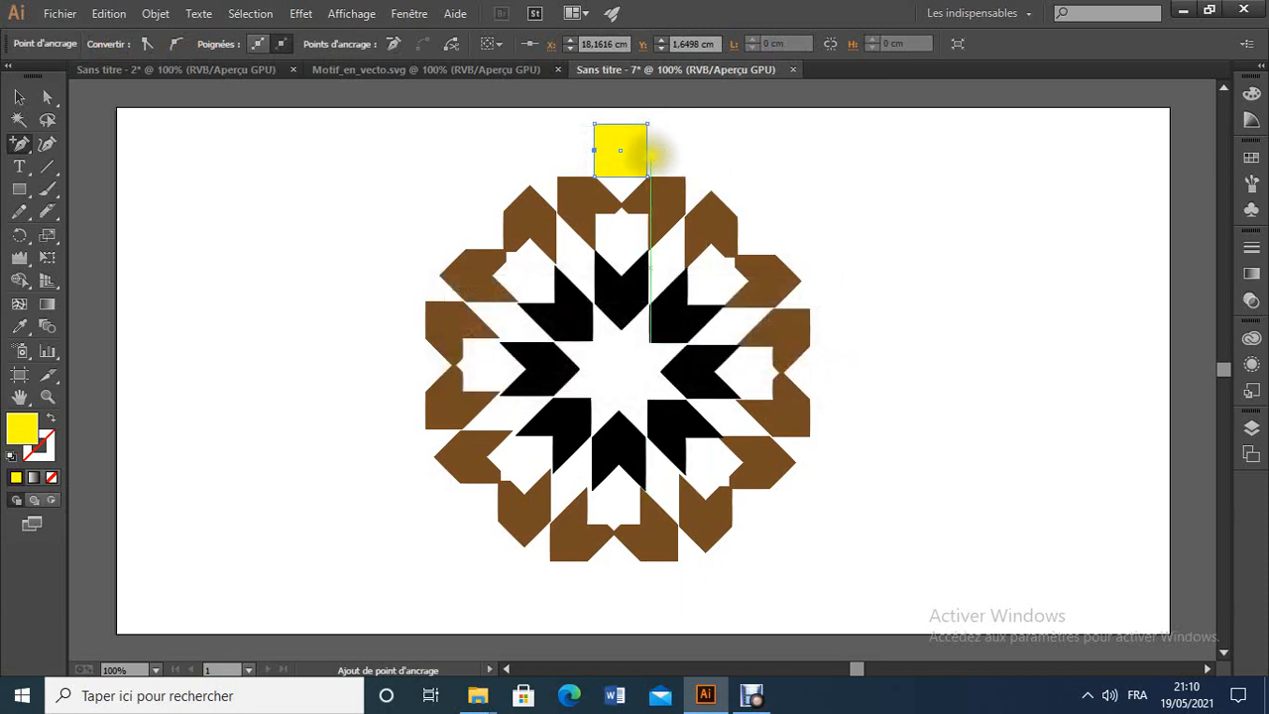
click(646, 148)
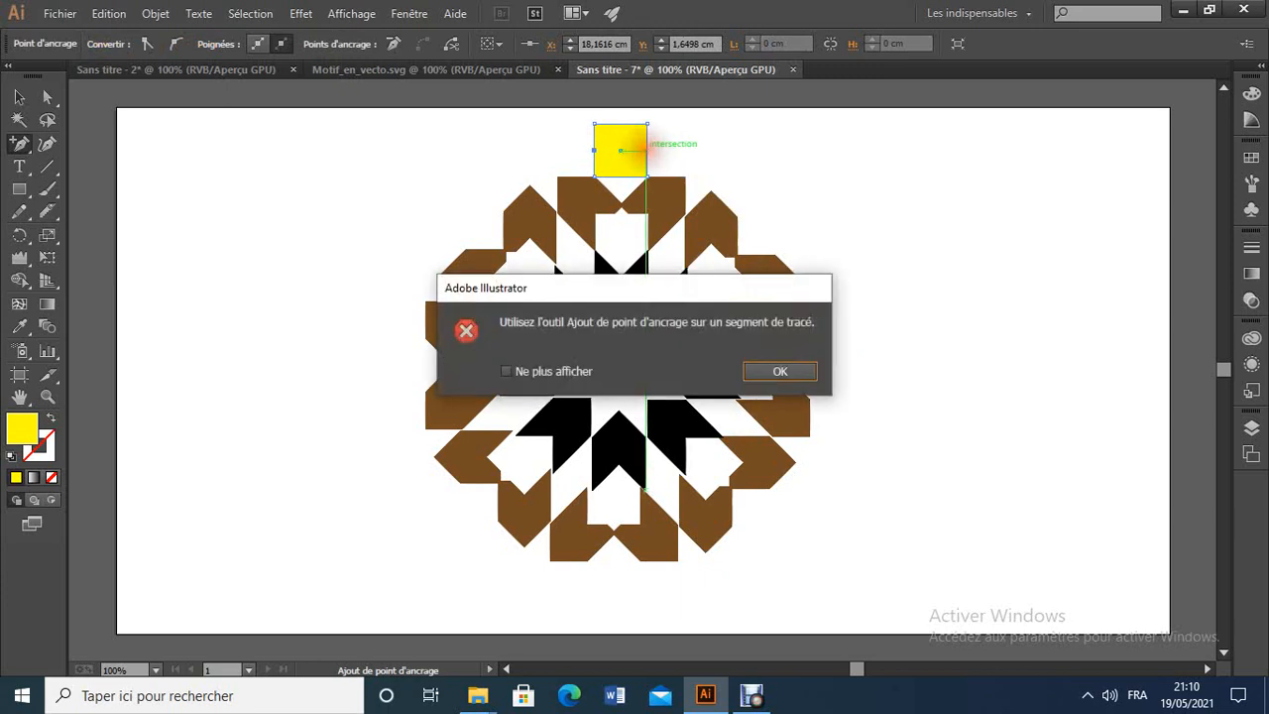
click(783, 372)
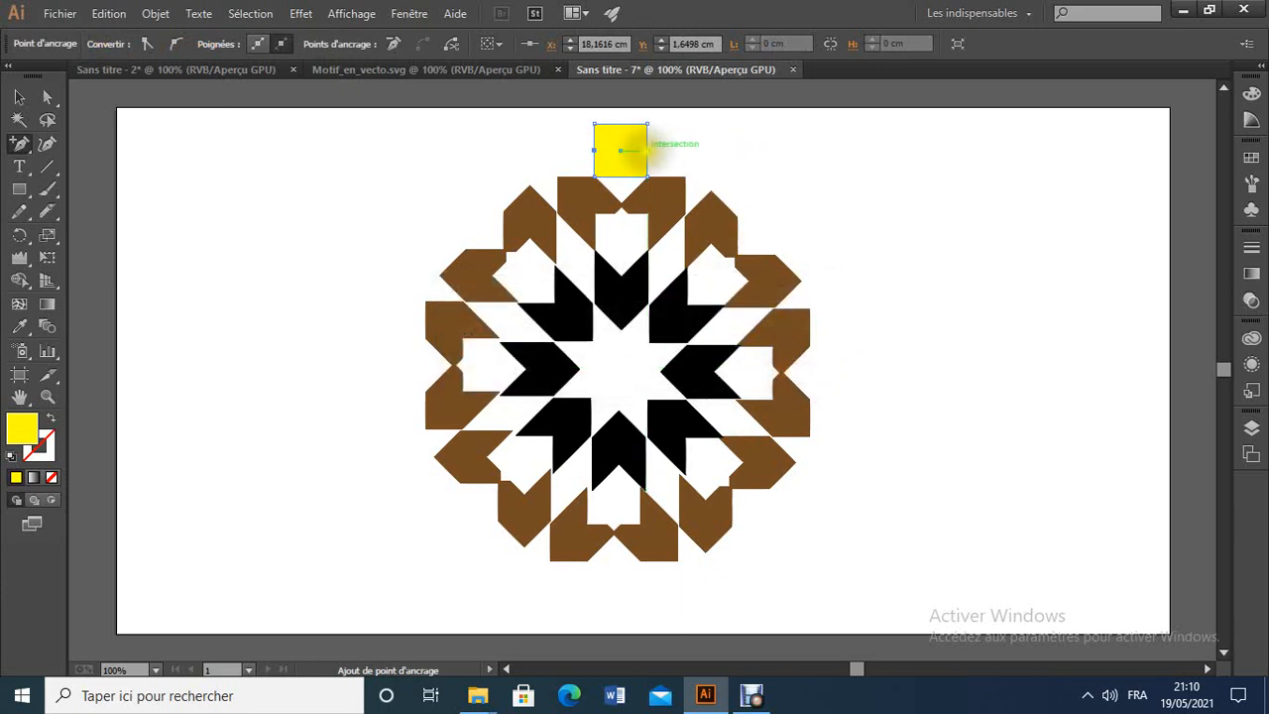
click(640, 149)
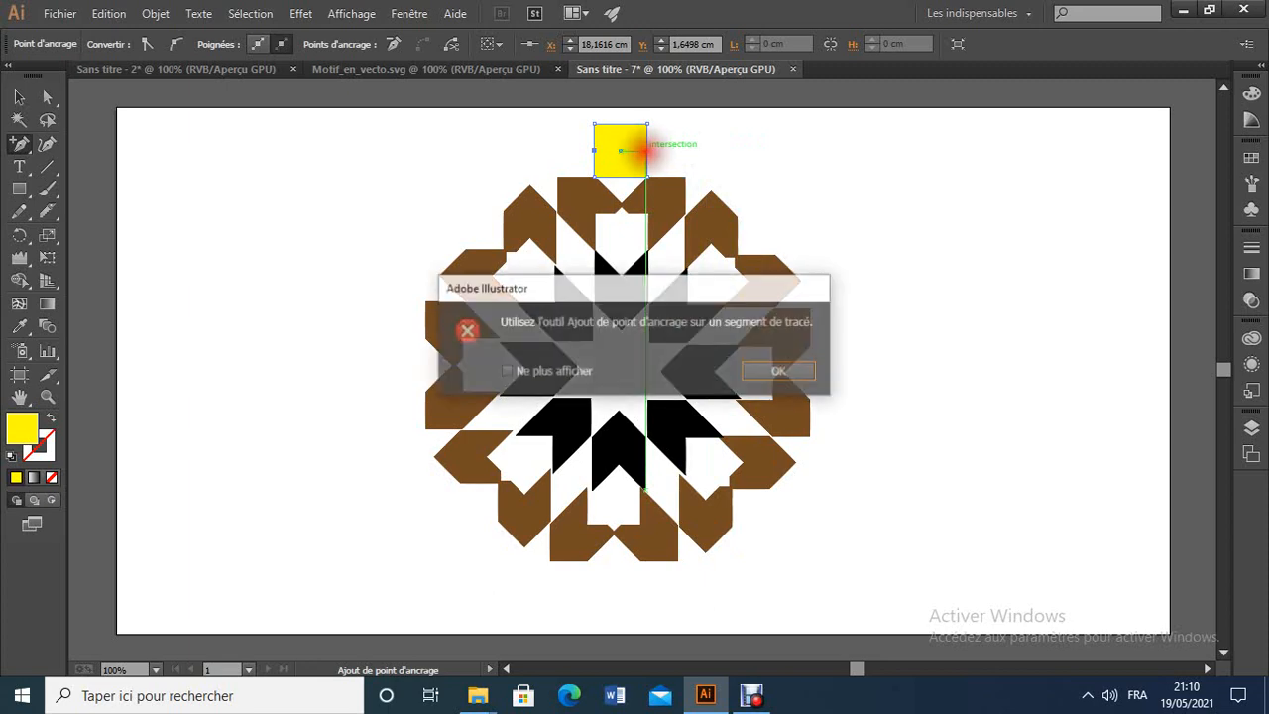
click(776, 373)
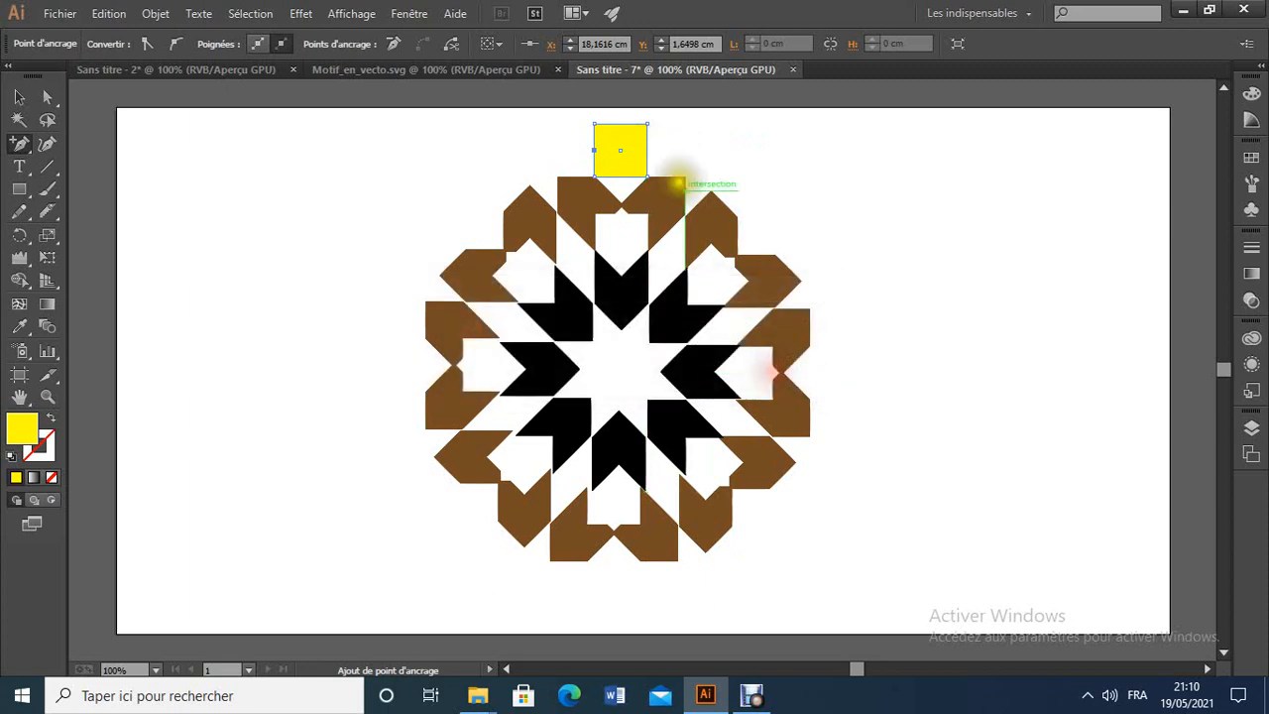
click(18, 96)
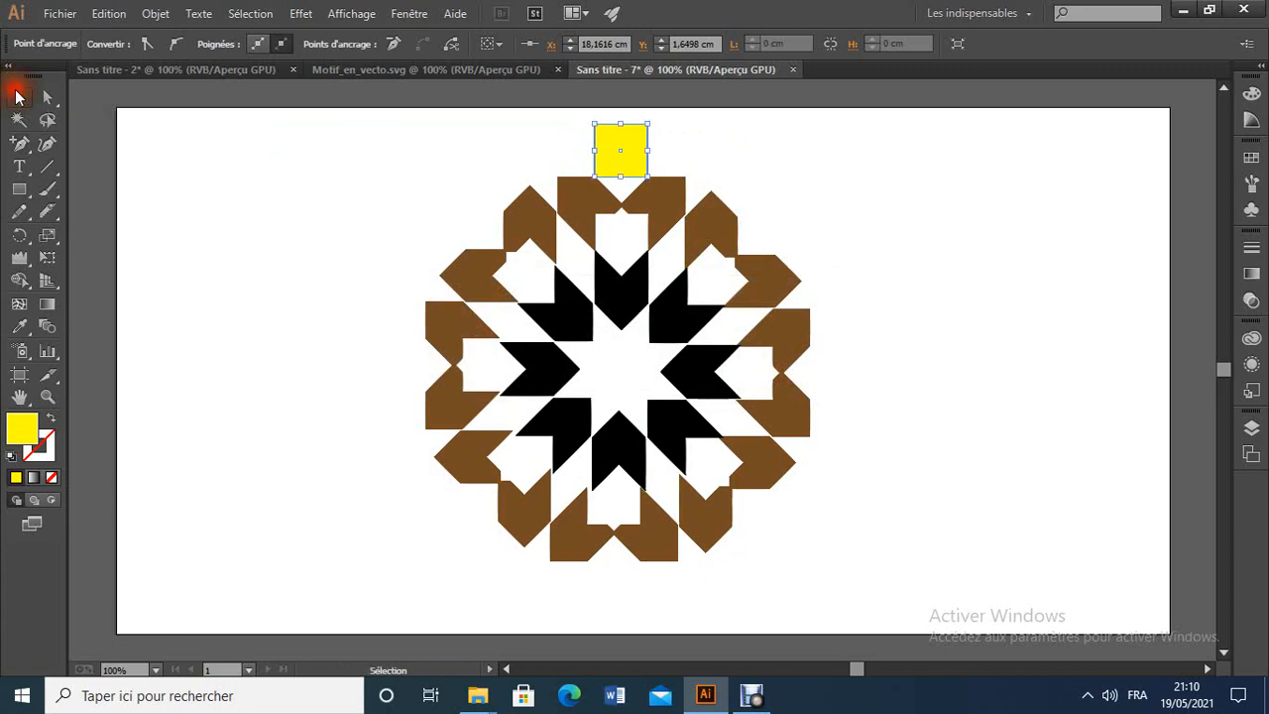
click(19, 143)
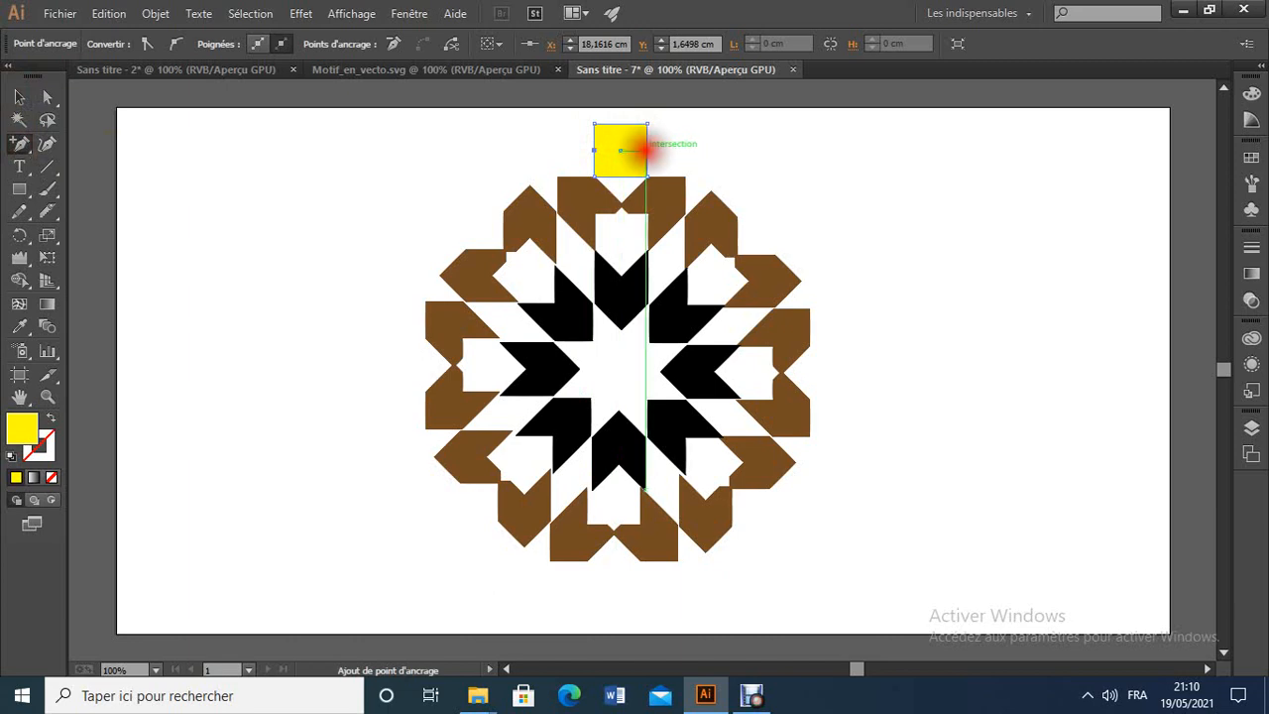
click(644, 148)
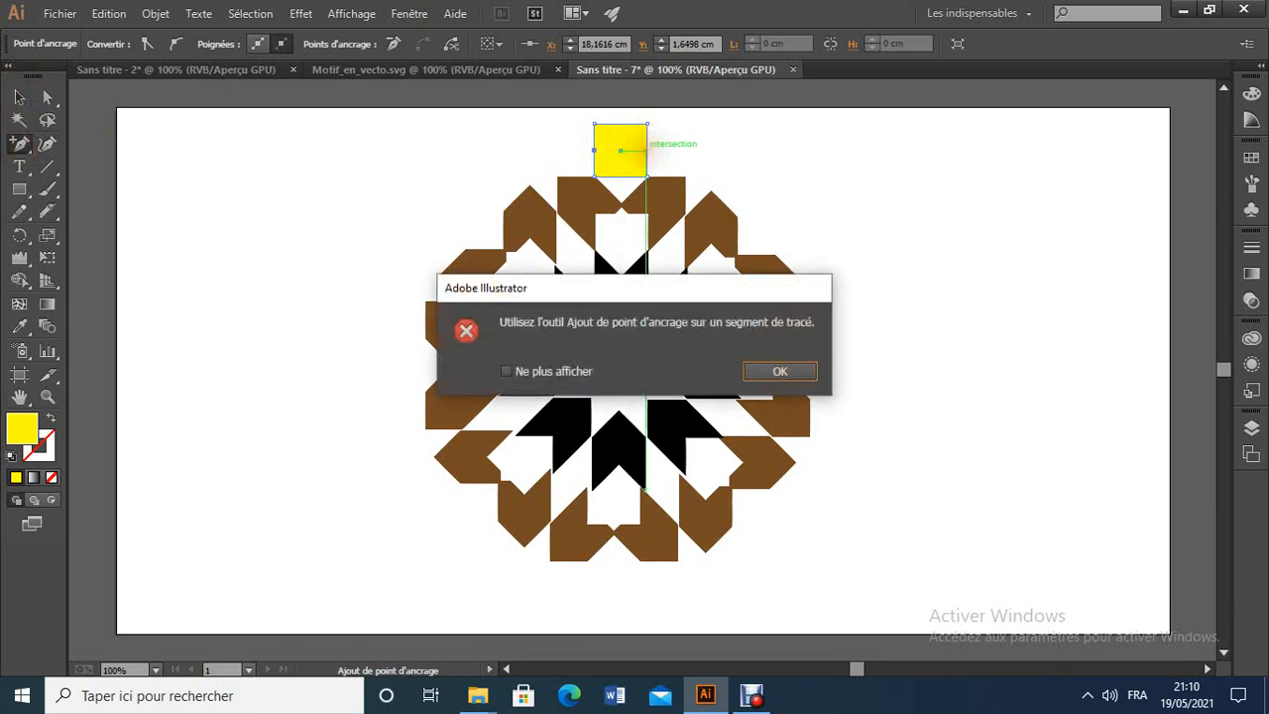
click(805, 371)
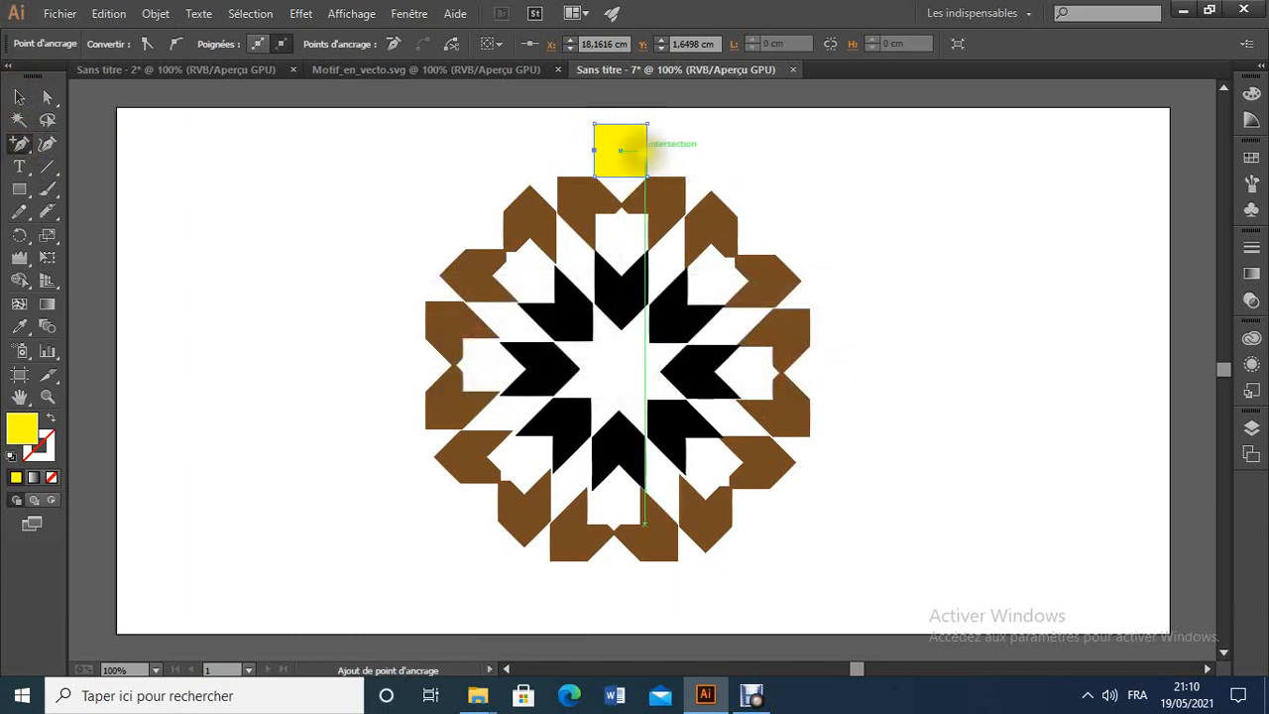
click(646, 149)
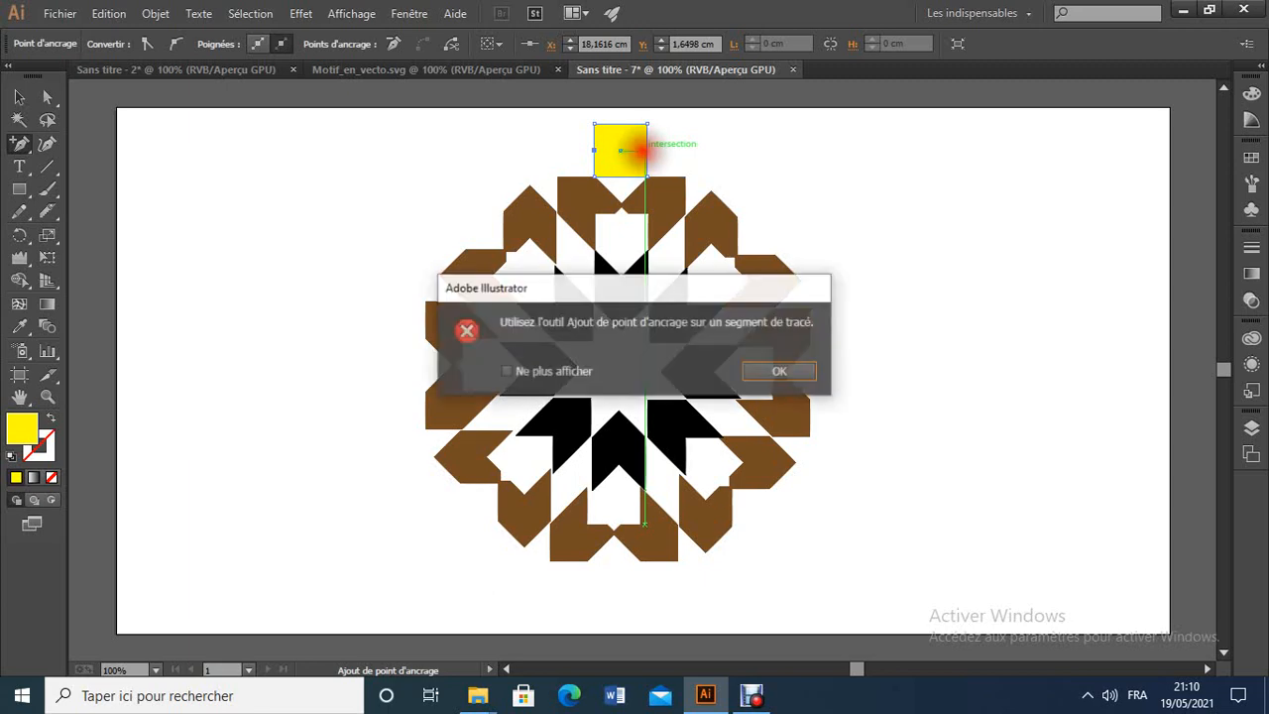
click(782, 371)
Add an anchor point at the middle of the yellow square's right edge and return to the reference motif.
key(ctrl+plus)
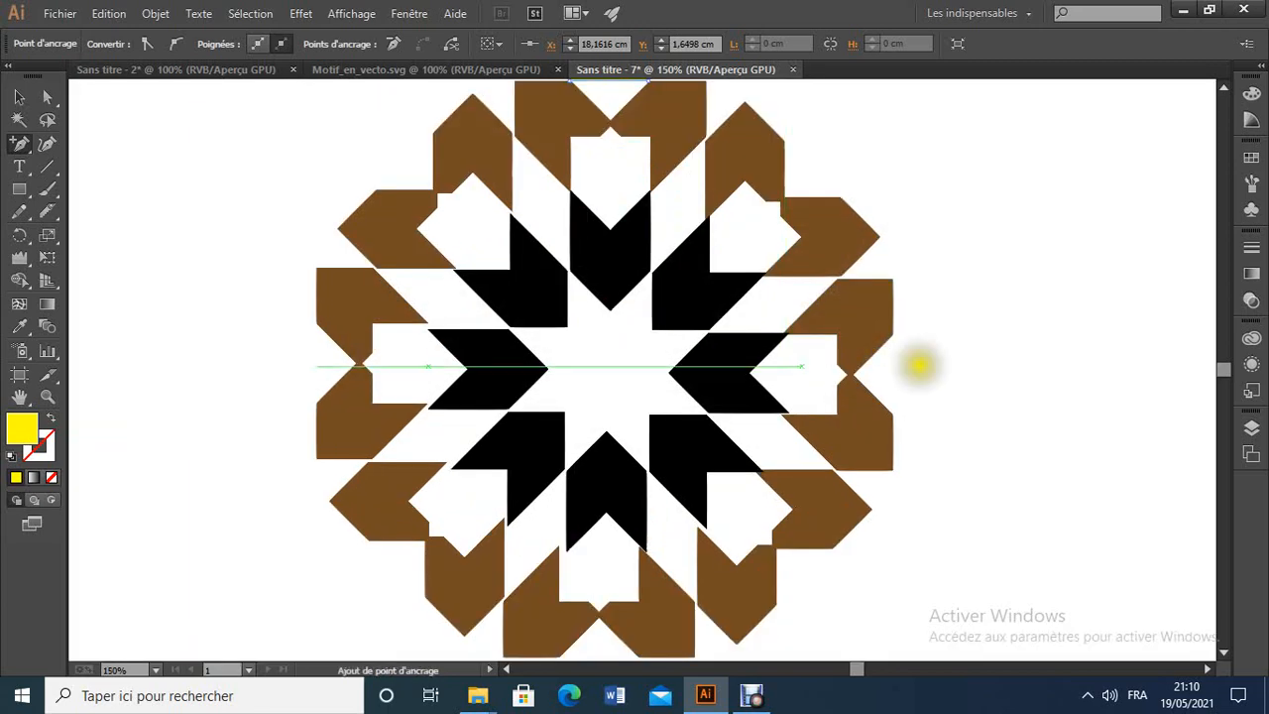
click(1224, 89)
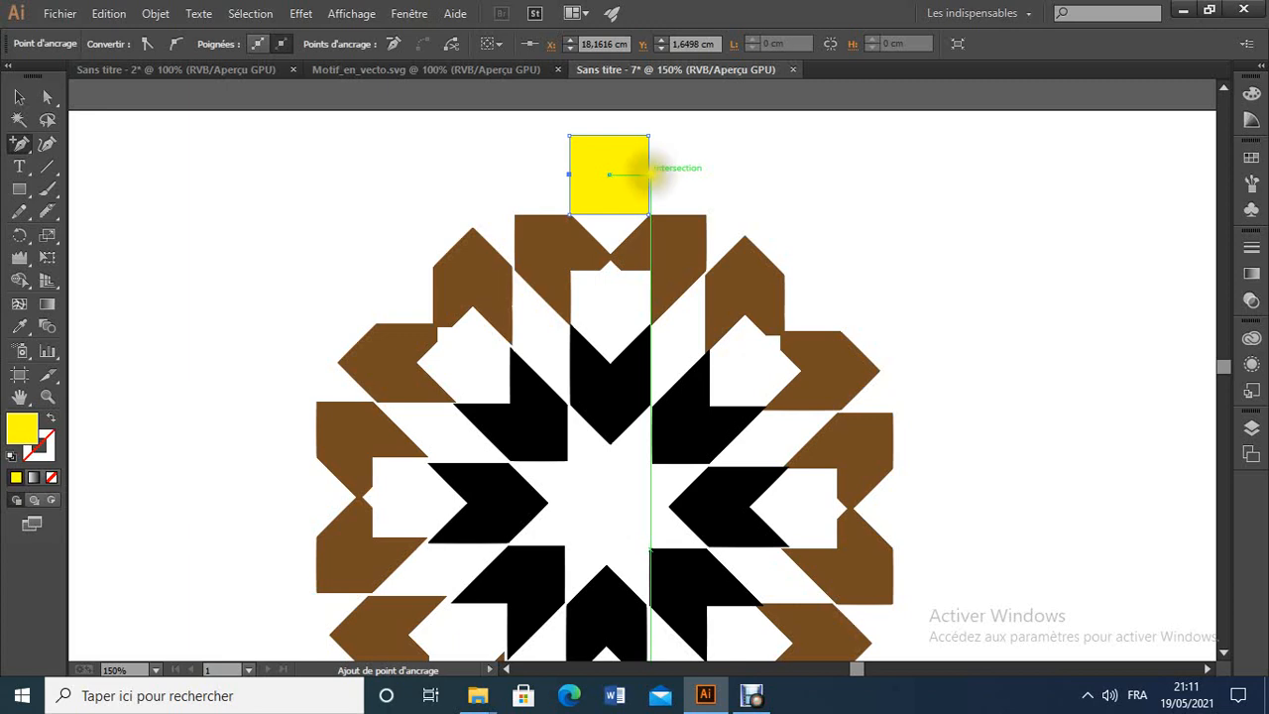
click(649, 175)
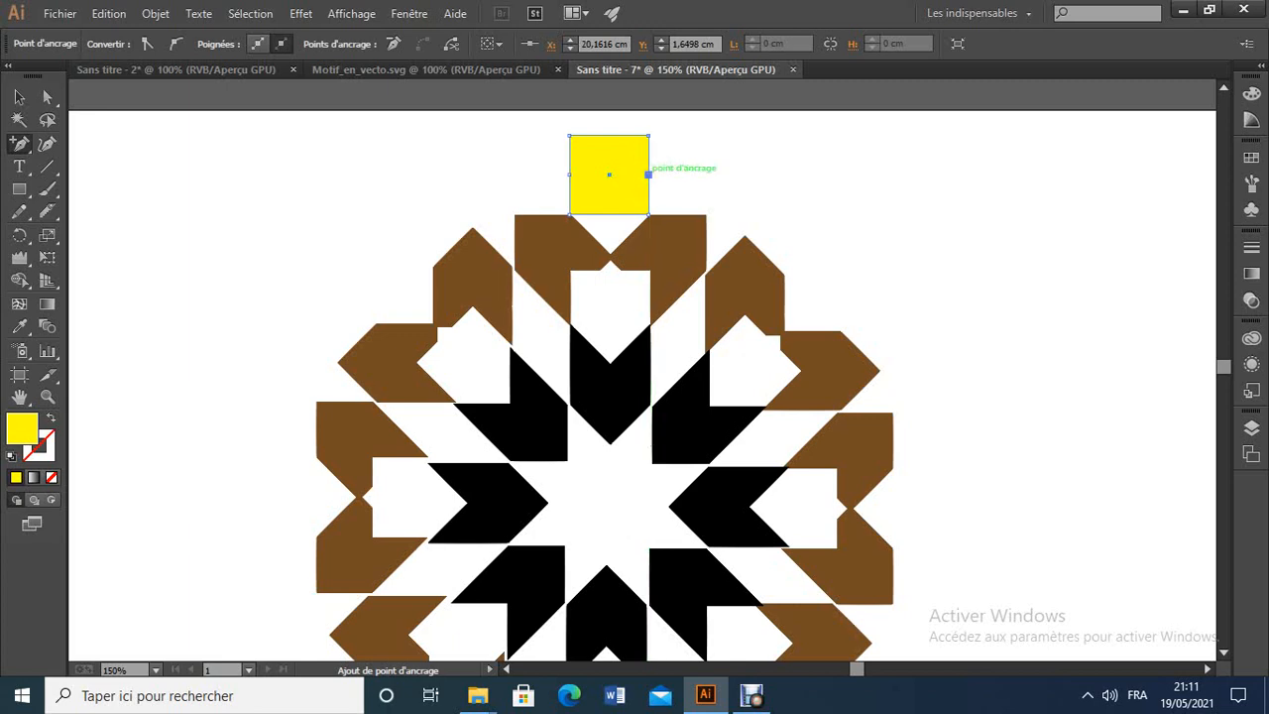
key(ctrl+minus)
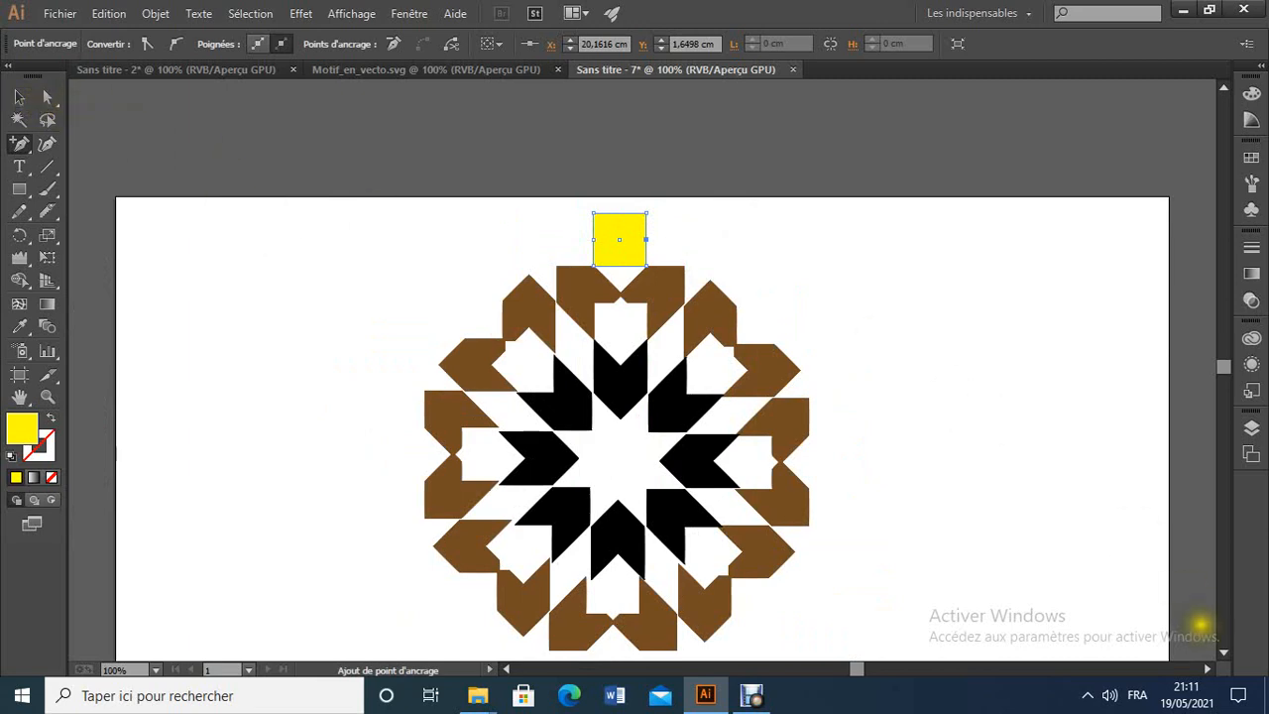
click(1223, 651)
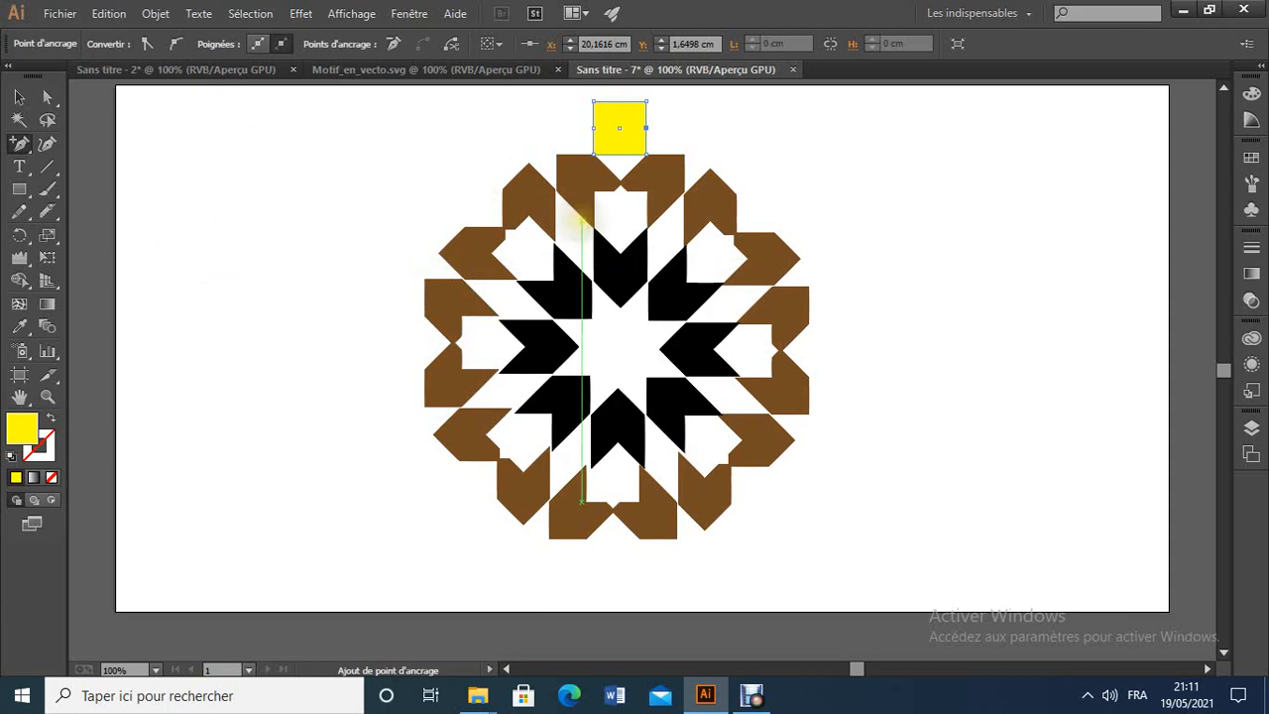
click(471, 72)
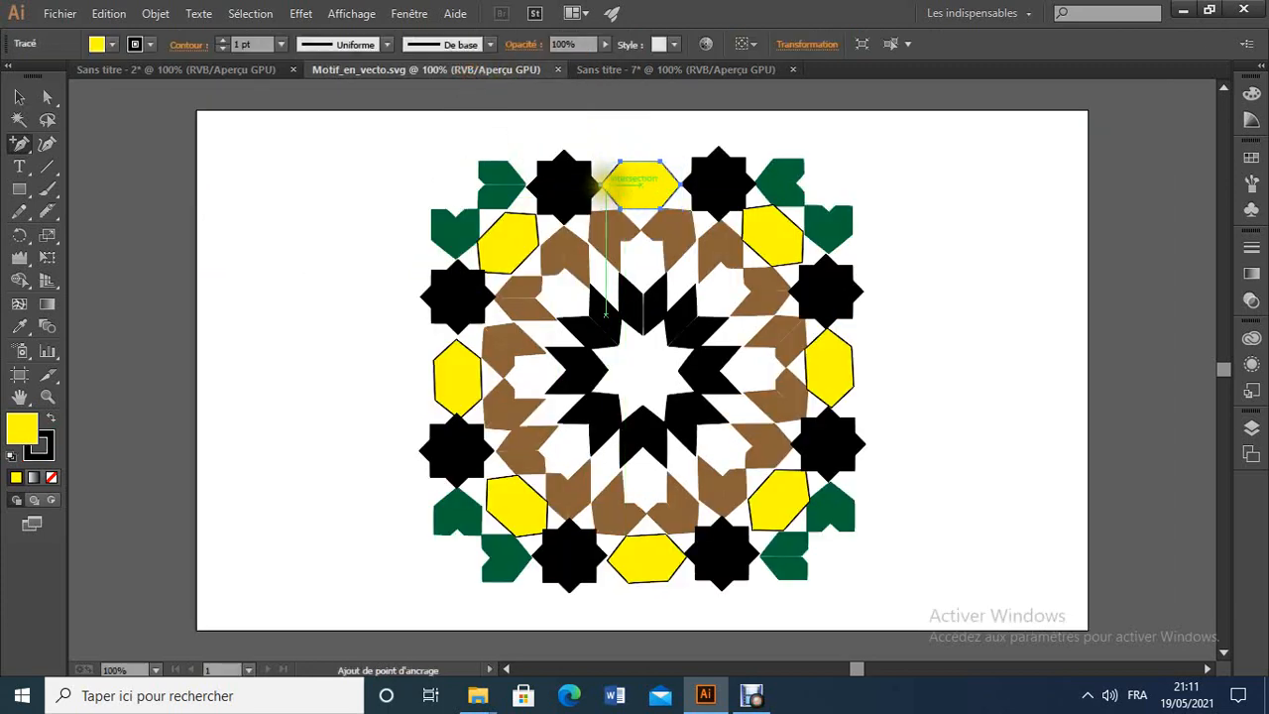
Pull the middle anchor point of the yellow square's left edge outward horizontally by about 0.73 cm to form a point.
click(634, 72)
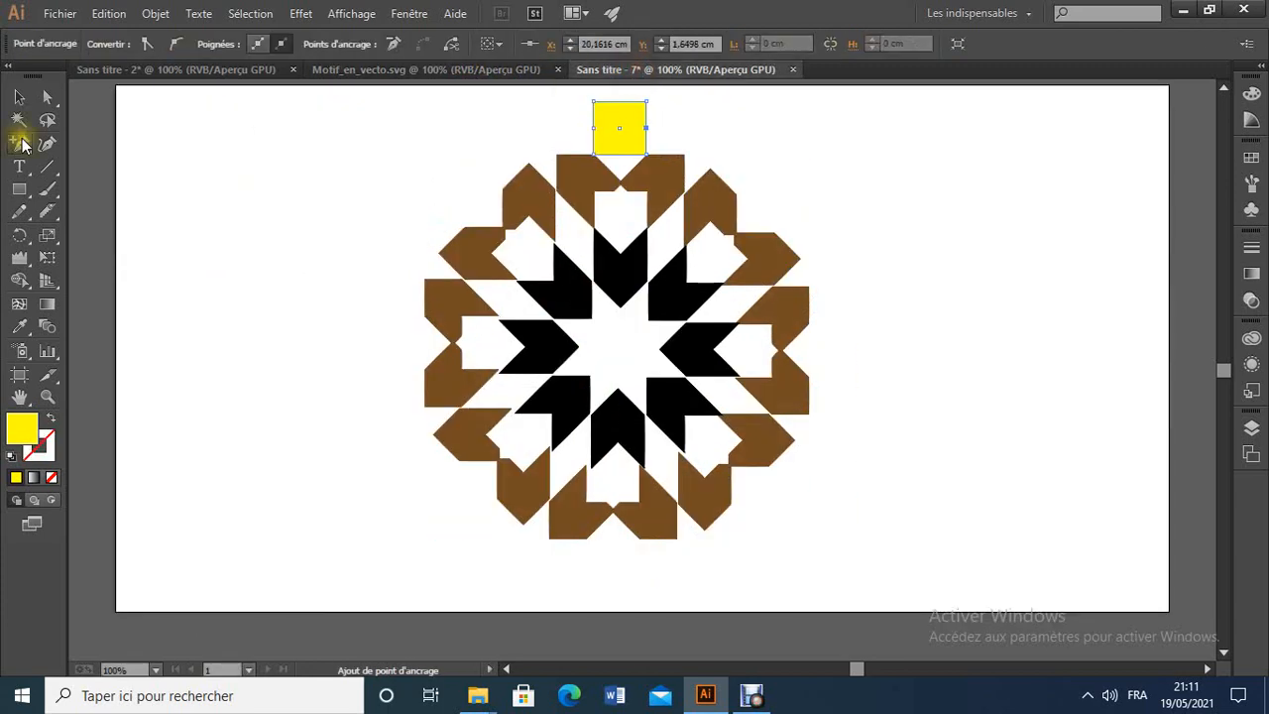
click(47, 97)
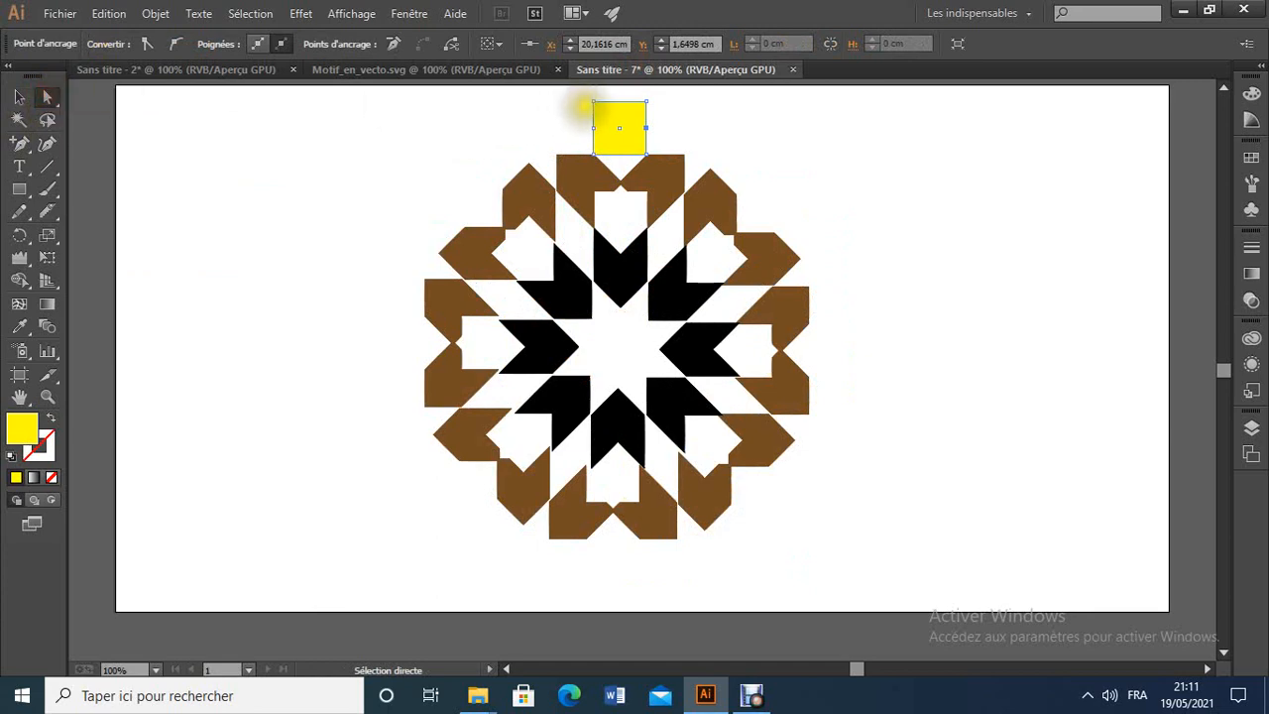
click(593, 127)
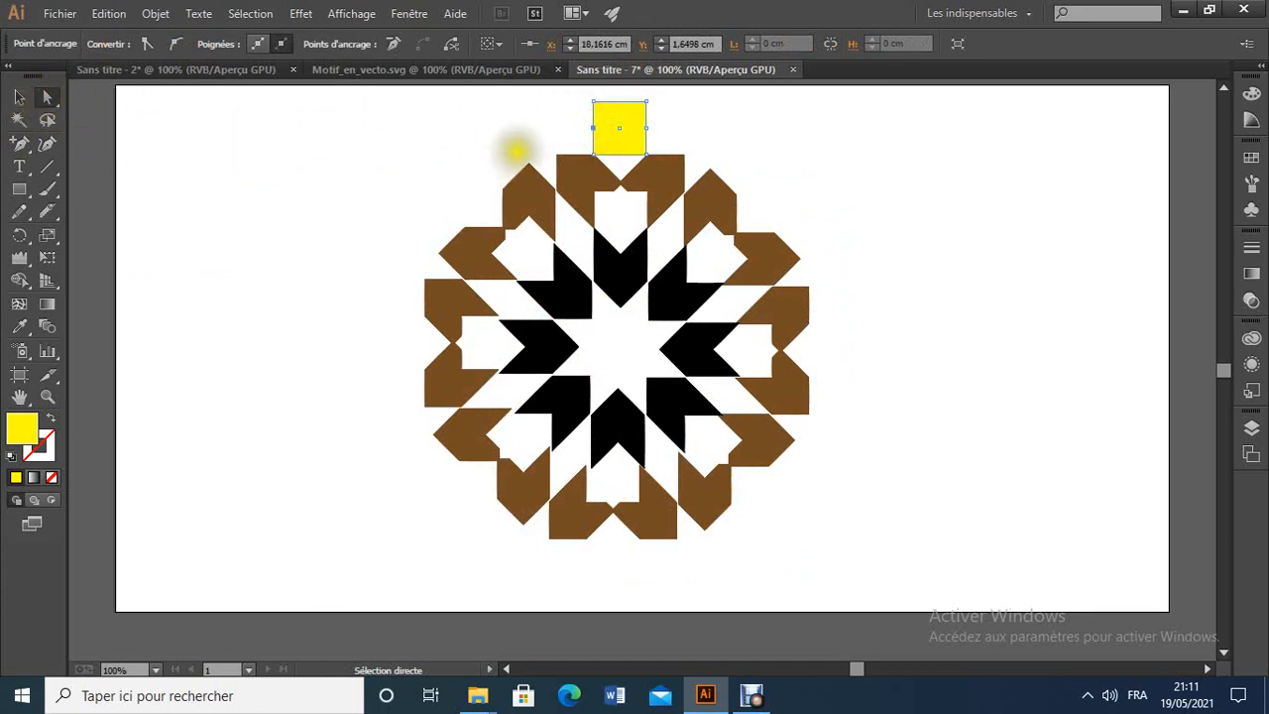
drag(593, 127, 572, 127)
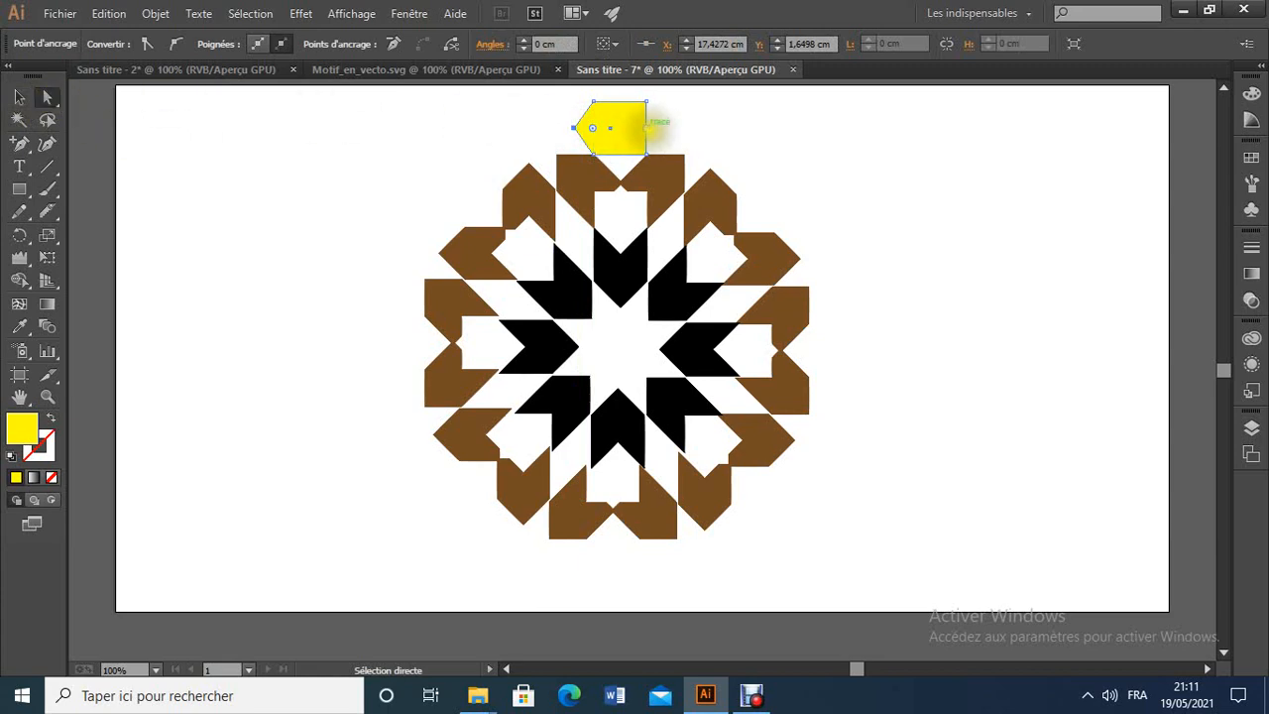
Pull the middle anchor point of the yellow shape's right edge outward horizontally, adjust it to mirror the left point, and deselect the hexagon.
click(721, 124)
mouse_move(669, 117)
mouse_down()
mouse_move(630, 133)
mouse_move(665, 128)
mouse_up()
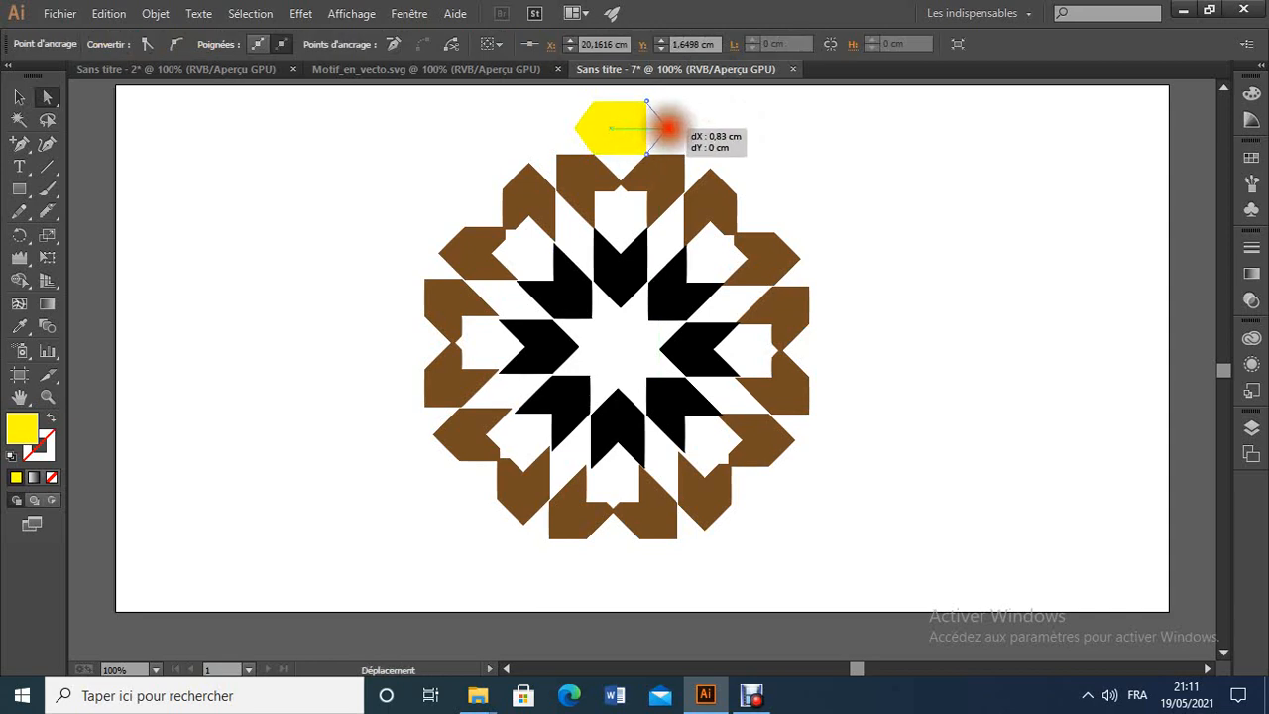
drag(666, 126, 664, 126)
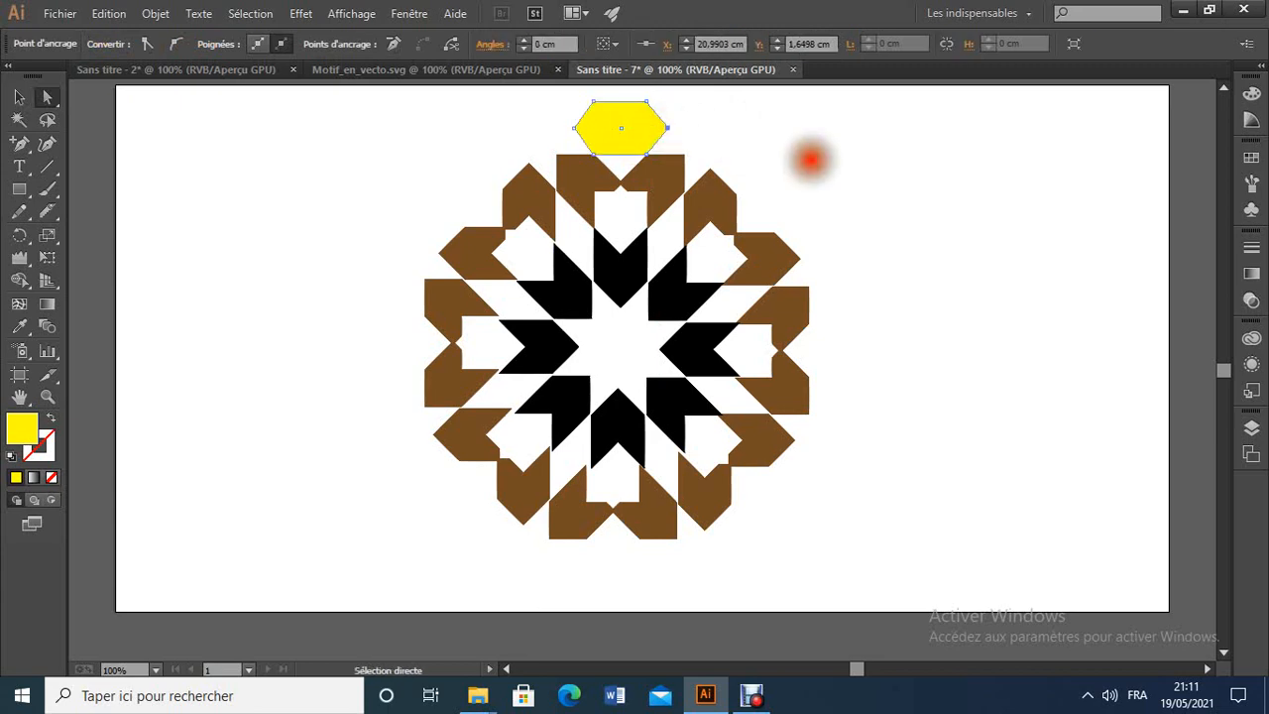
click(809, 158)
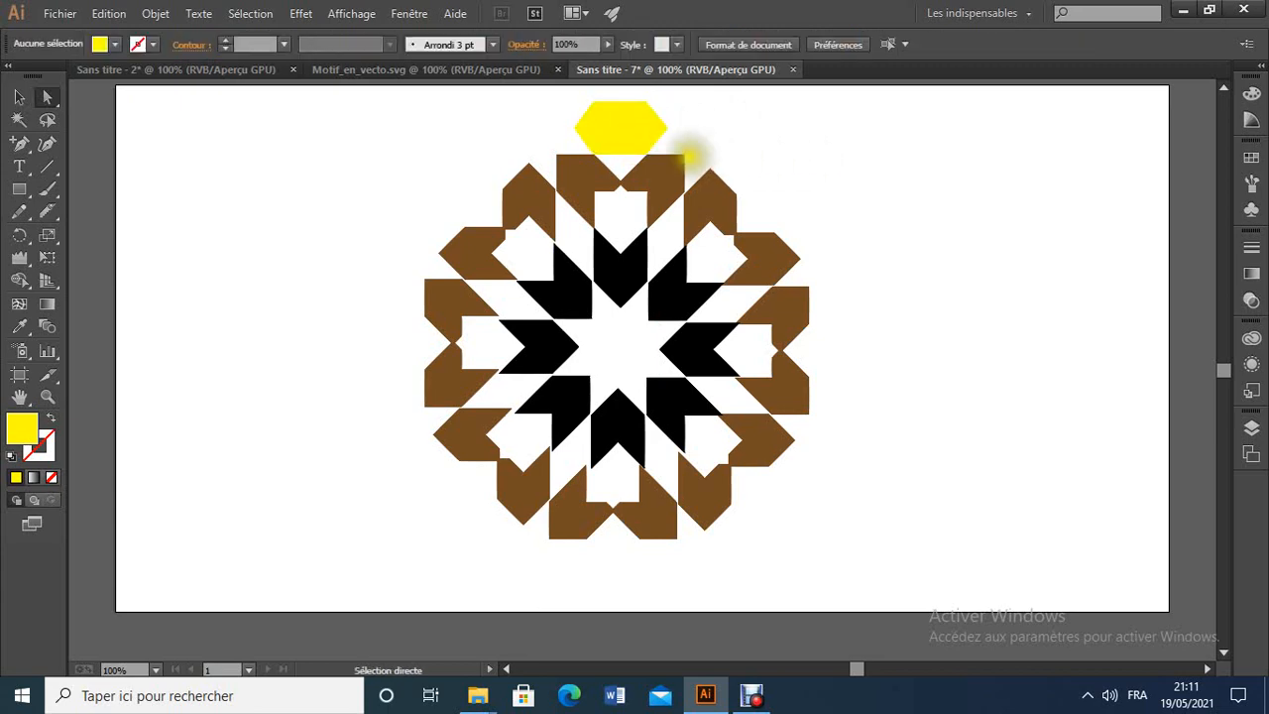
click(624, 128)
click(714, 128)
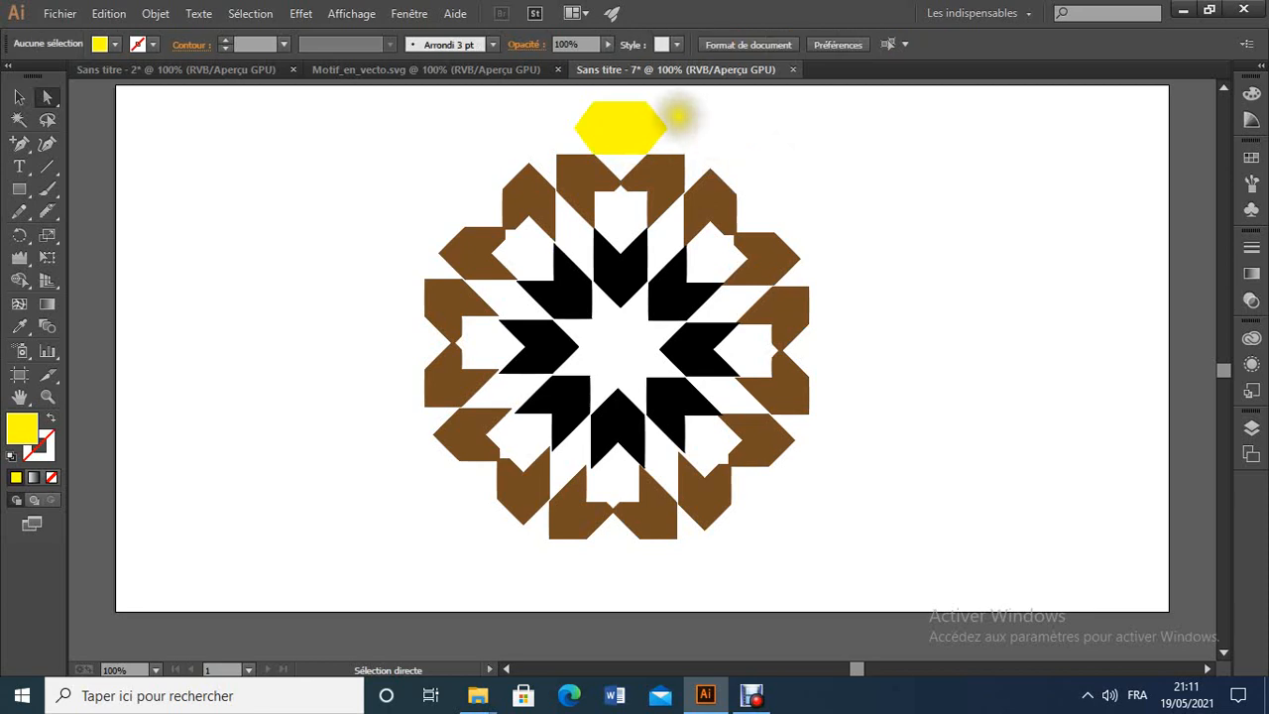
click(662, 129)
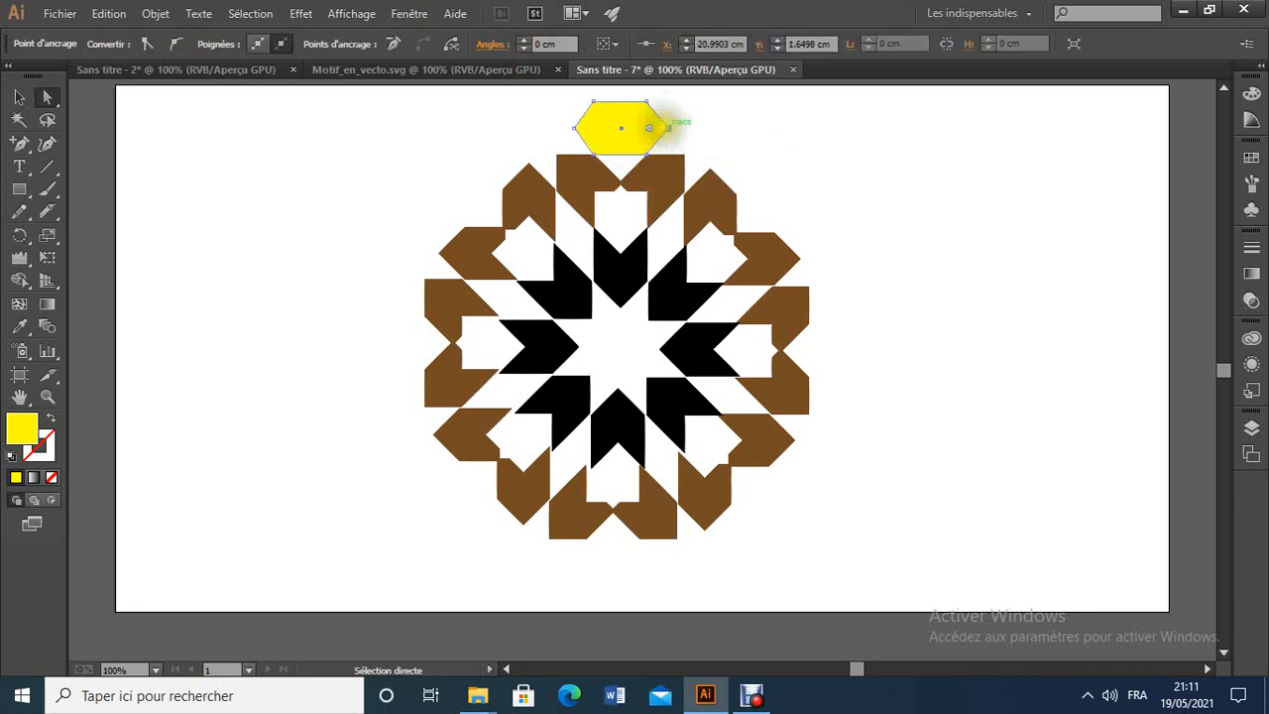
drag(662, 129, 662, 129)
click(779, 144)
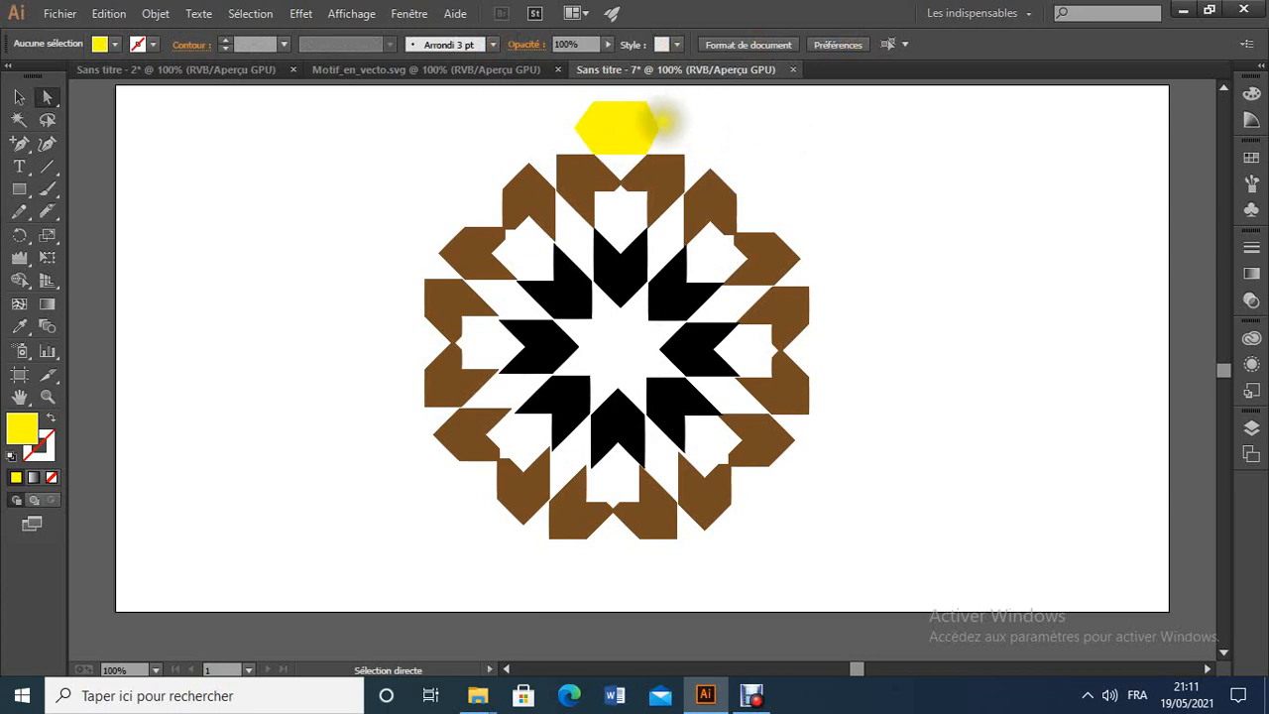
click(660, 124)
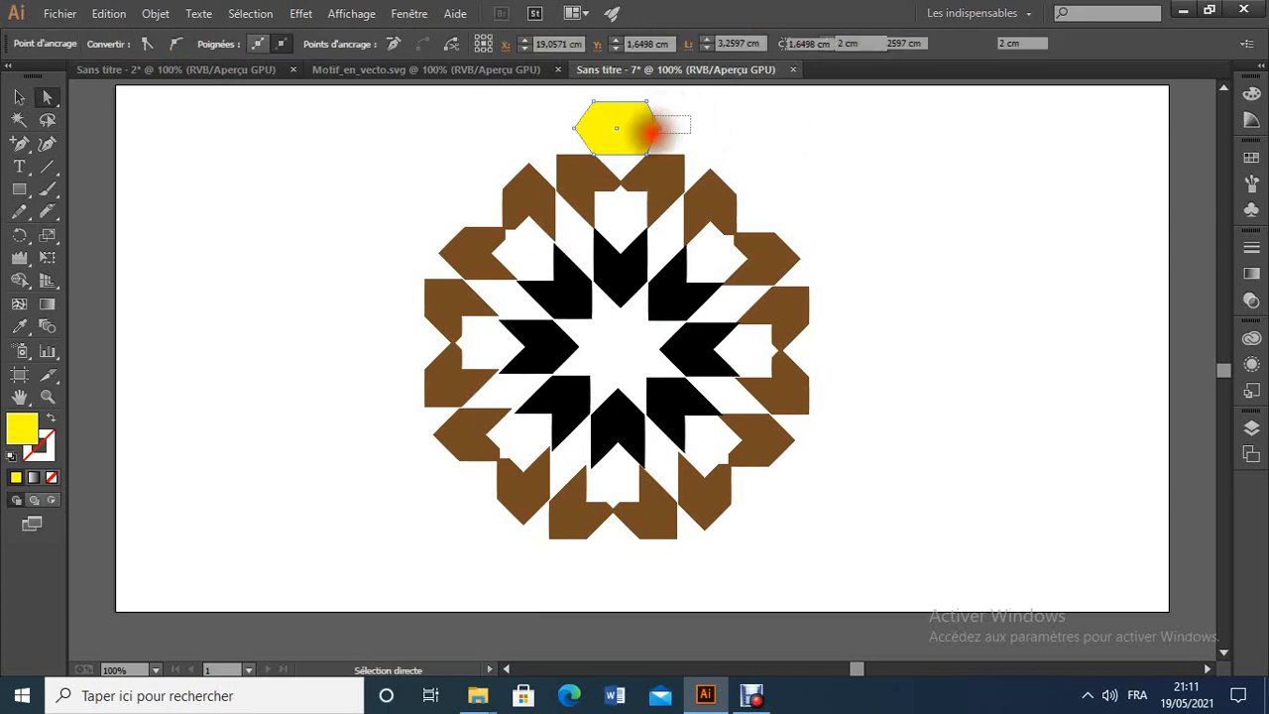
drag(658, 123, 666, 127)
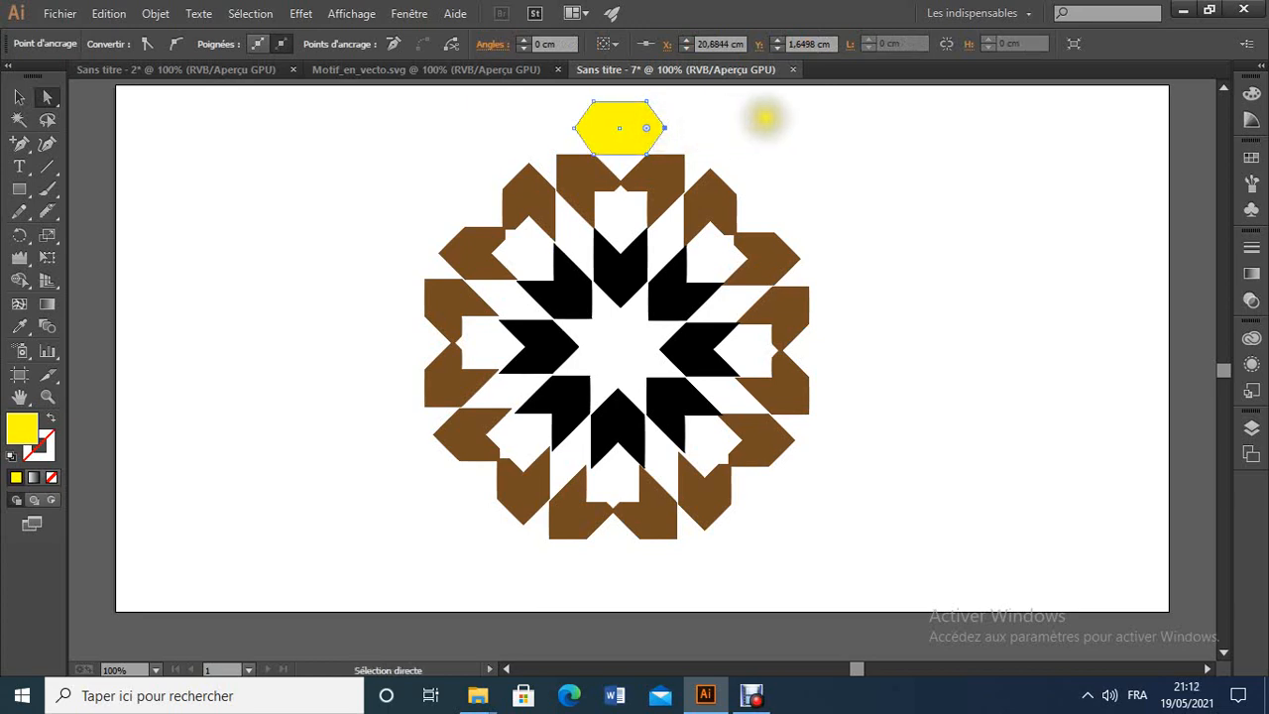
click(764, 119)
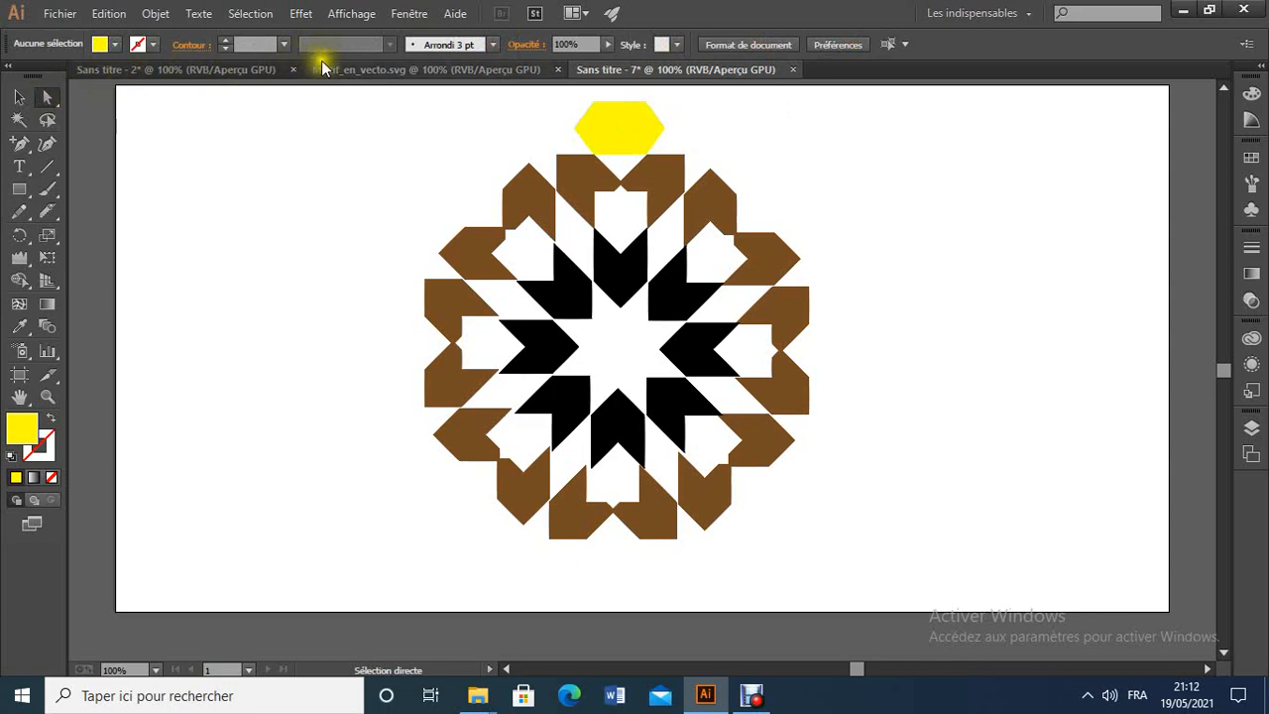
Check the hexagon and neighbouring black star in the reference motif, and create a 2 cm by 2 cm square in the empty area left of the mosaic.
click(367, 70)
click(654, 181)
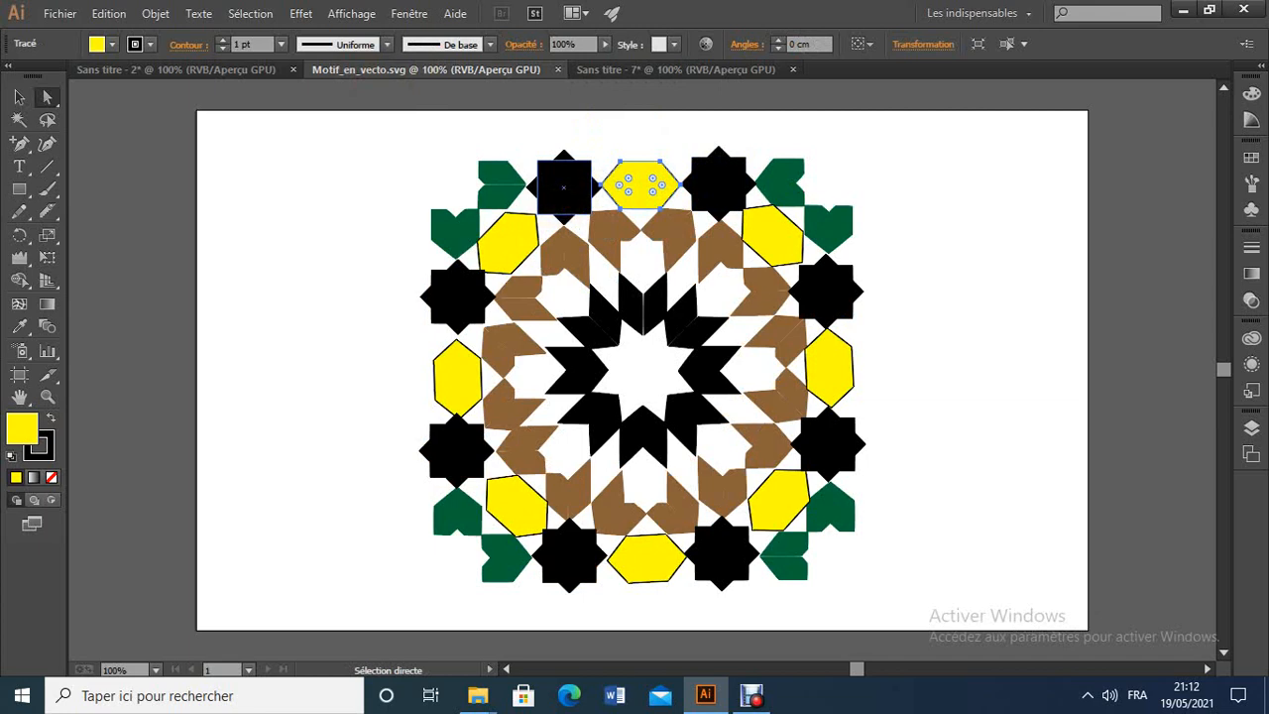
click(642, 72)
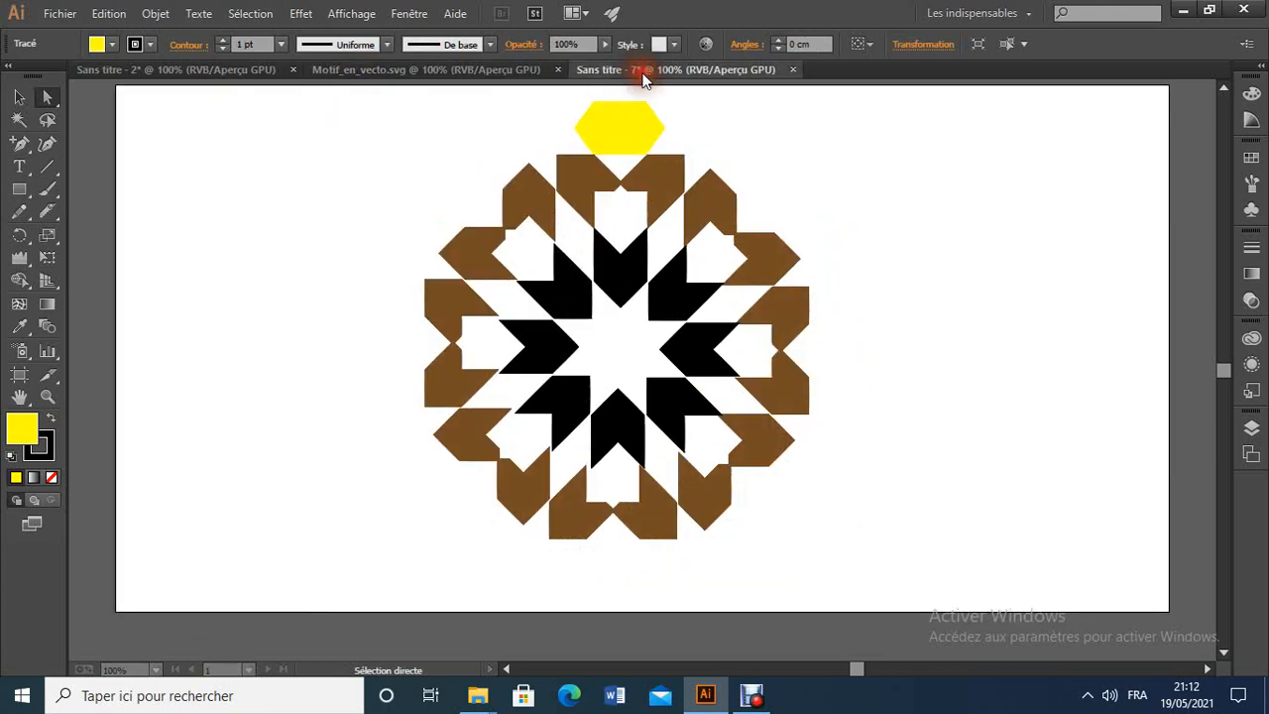
click(20, 190)
click(268, 177)
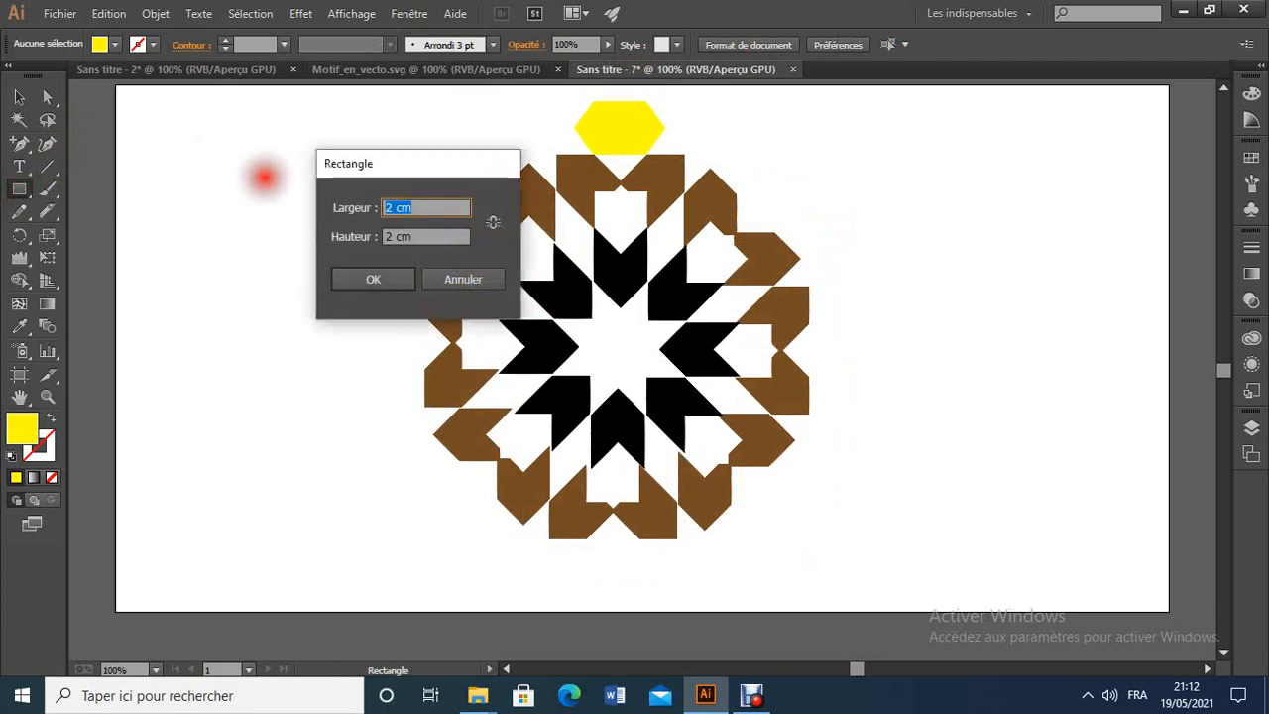
click(381, 278)
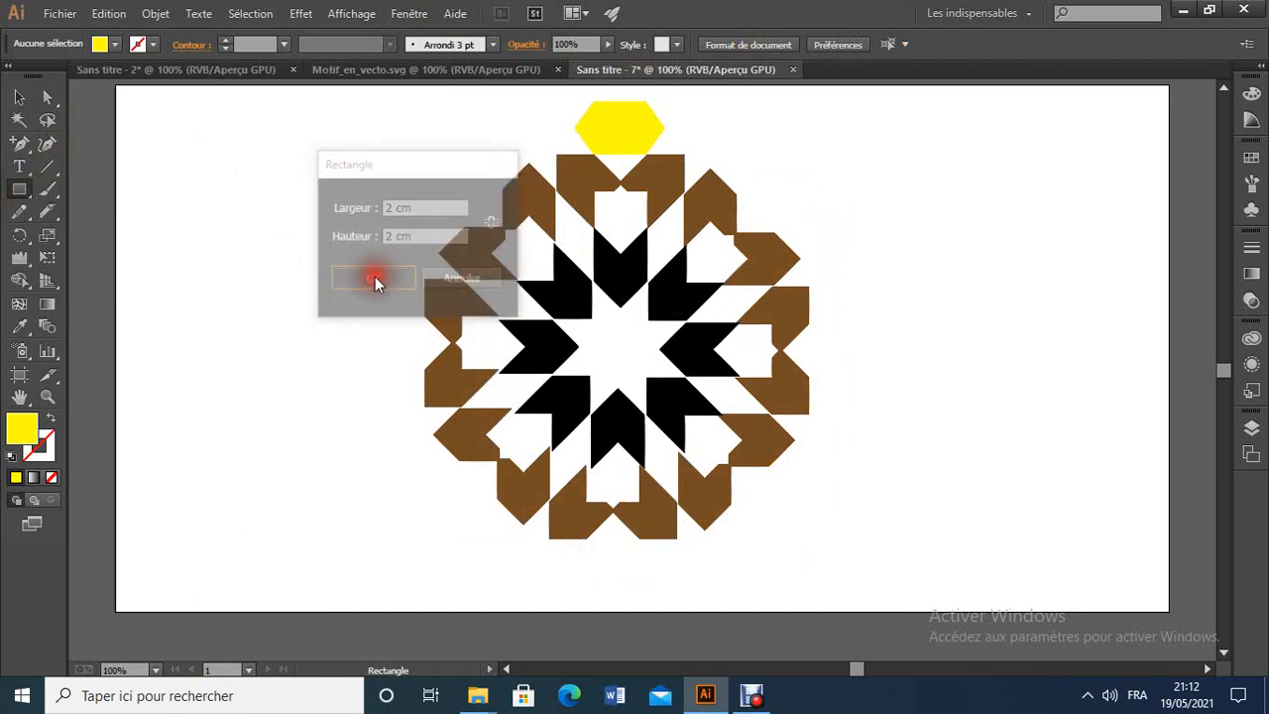
Fill the new 2 cm square with black and deselect it.
click(109, 44)
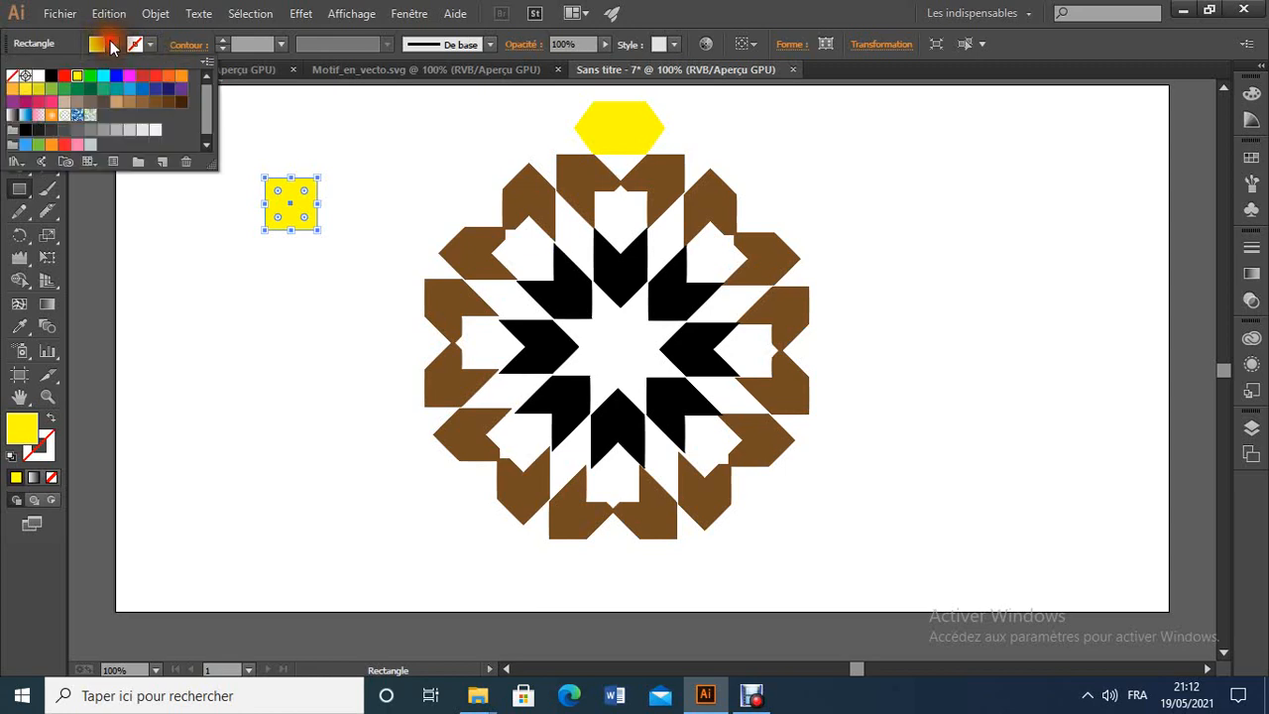
click(51, 76)
click(274, 297)
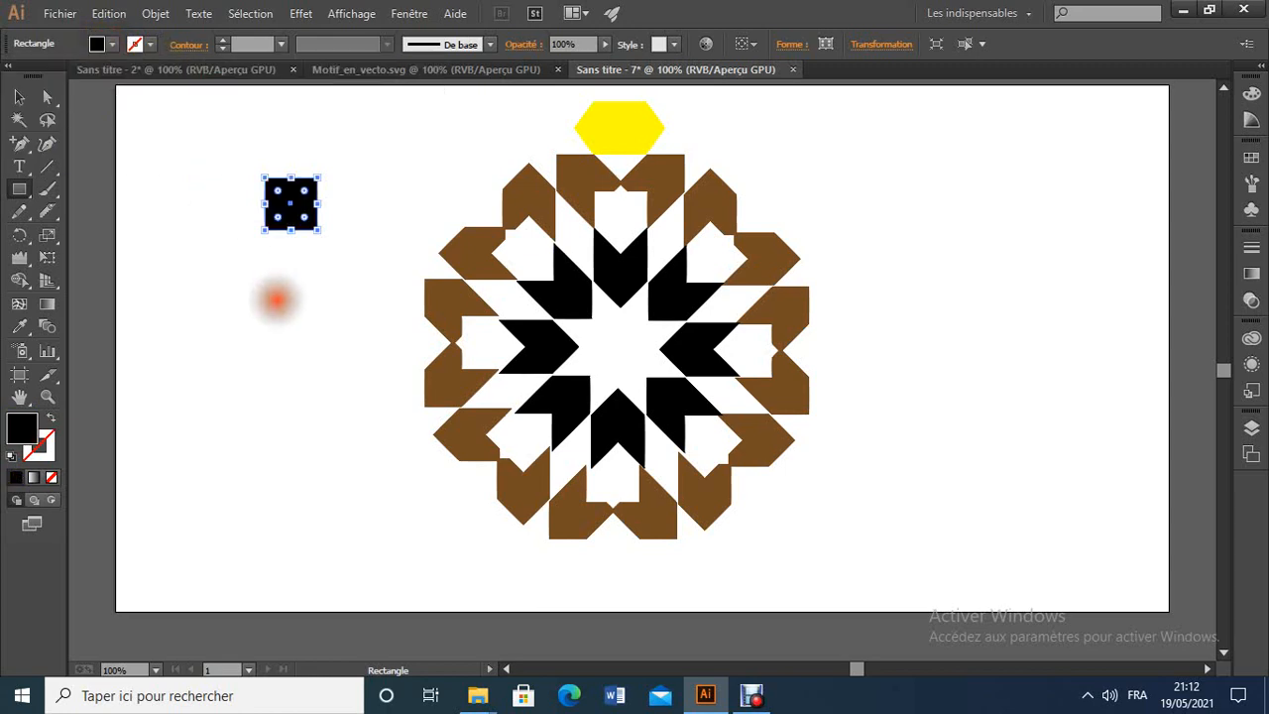
click(20, 97)
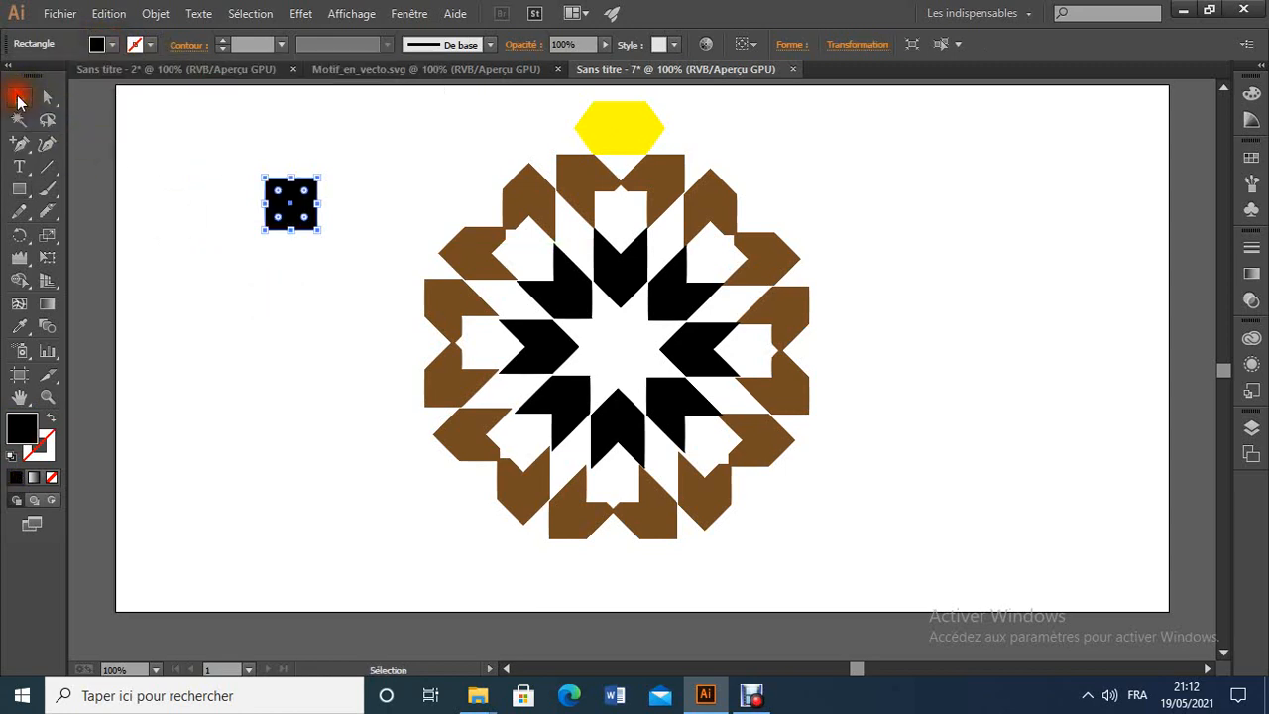
click(311, 291)
click(311, 227)
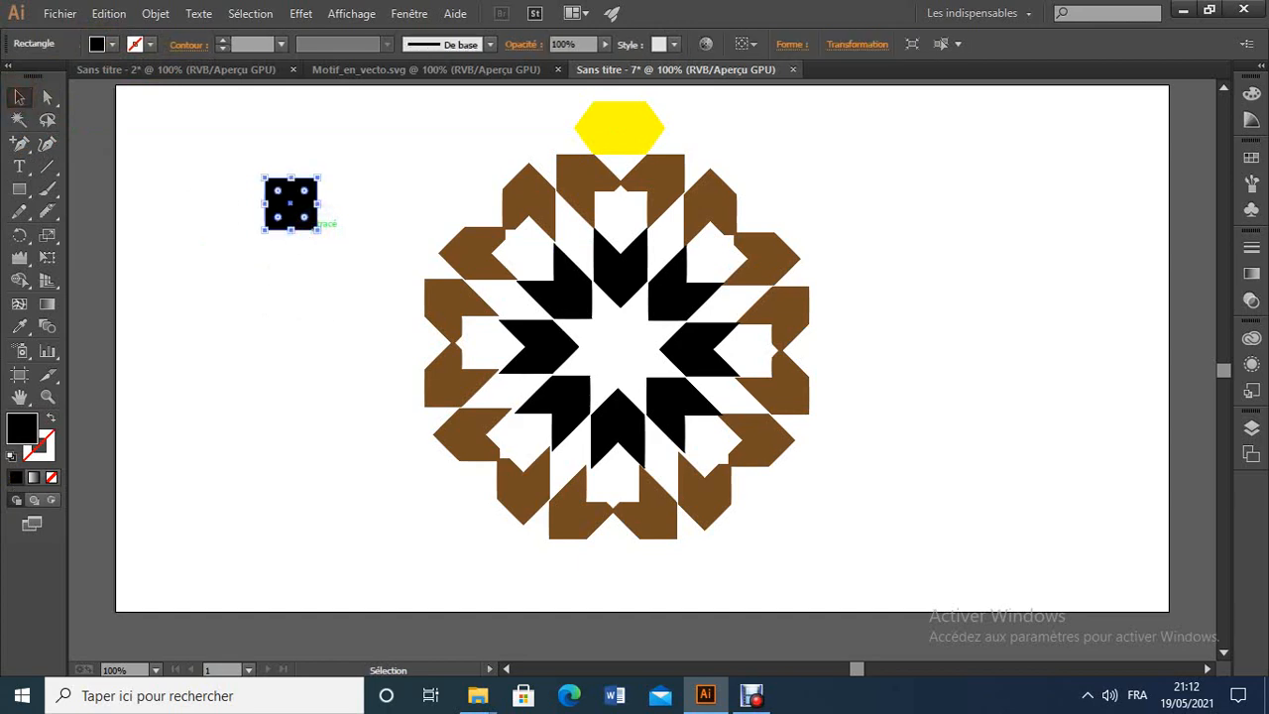
click(334, 241)
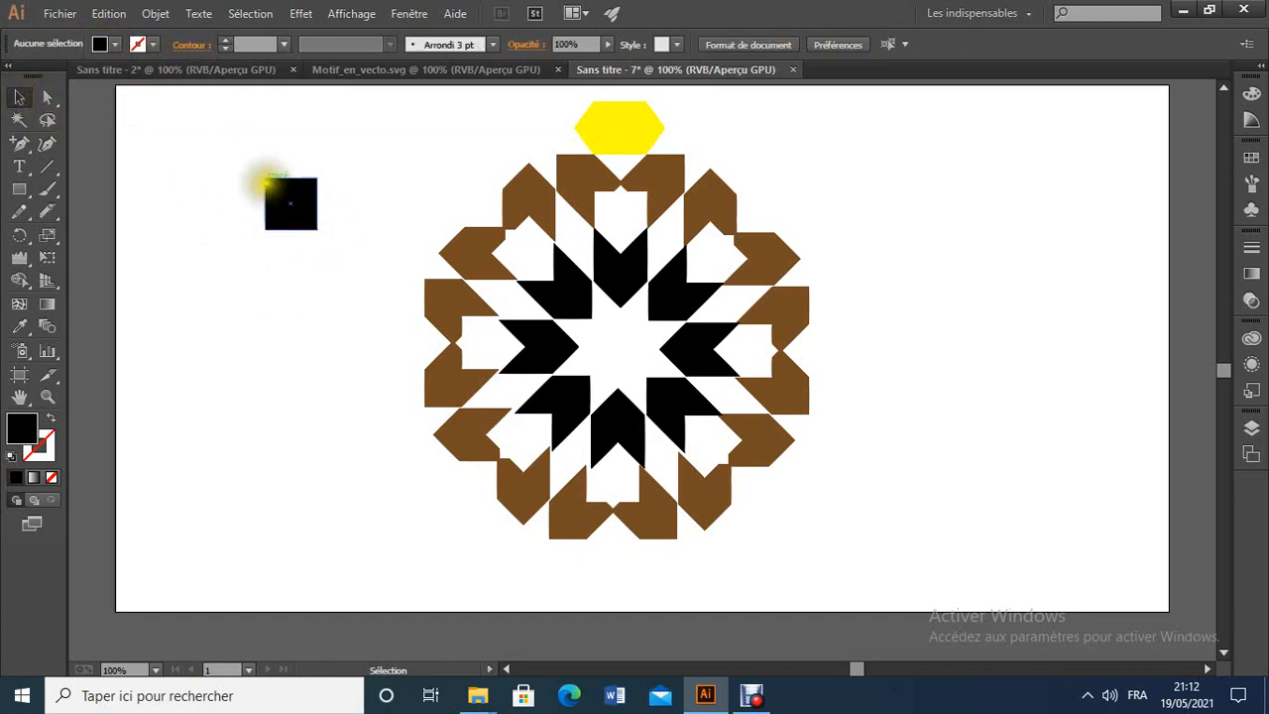
Duplicate the black square, place the copy diagonally above and to the right of the original, and deselect it.
click(291, 204)
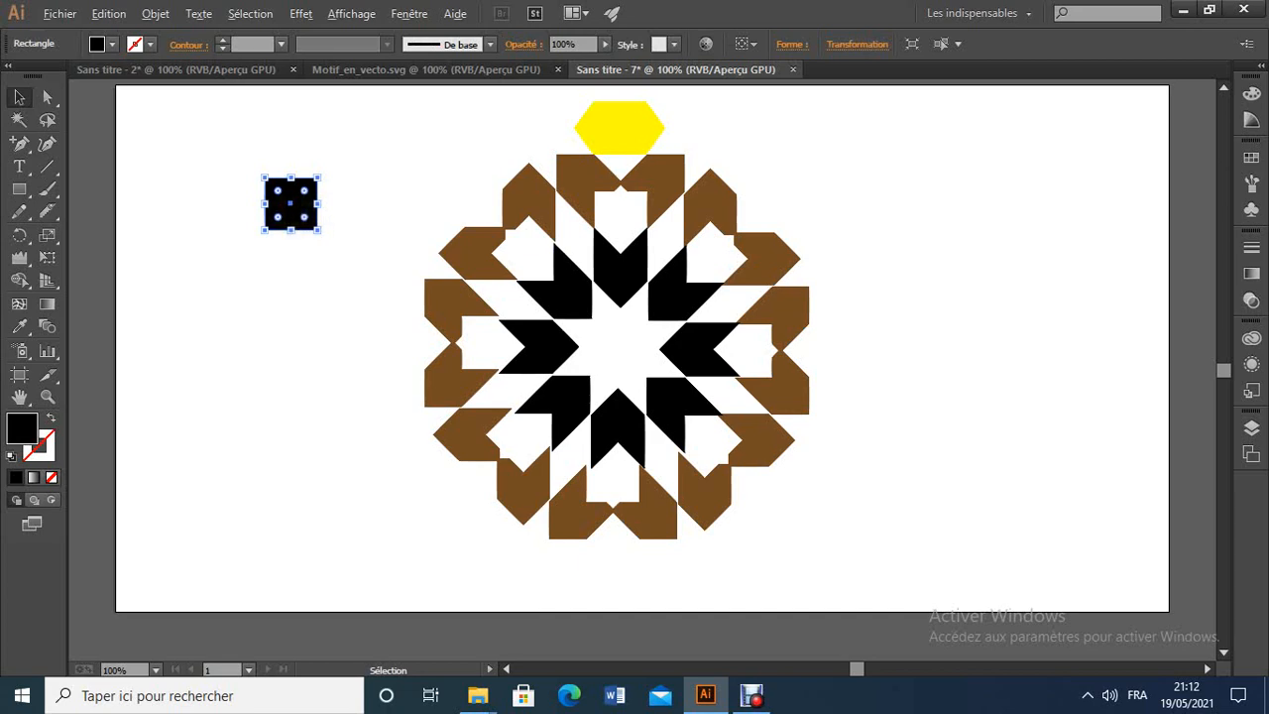
drag(290, 215, 313, 165)
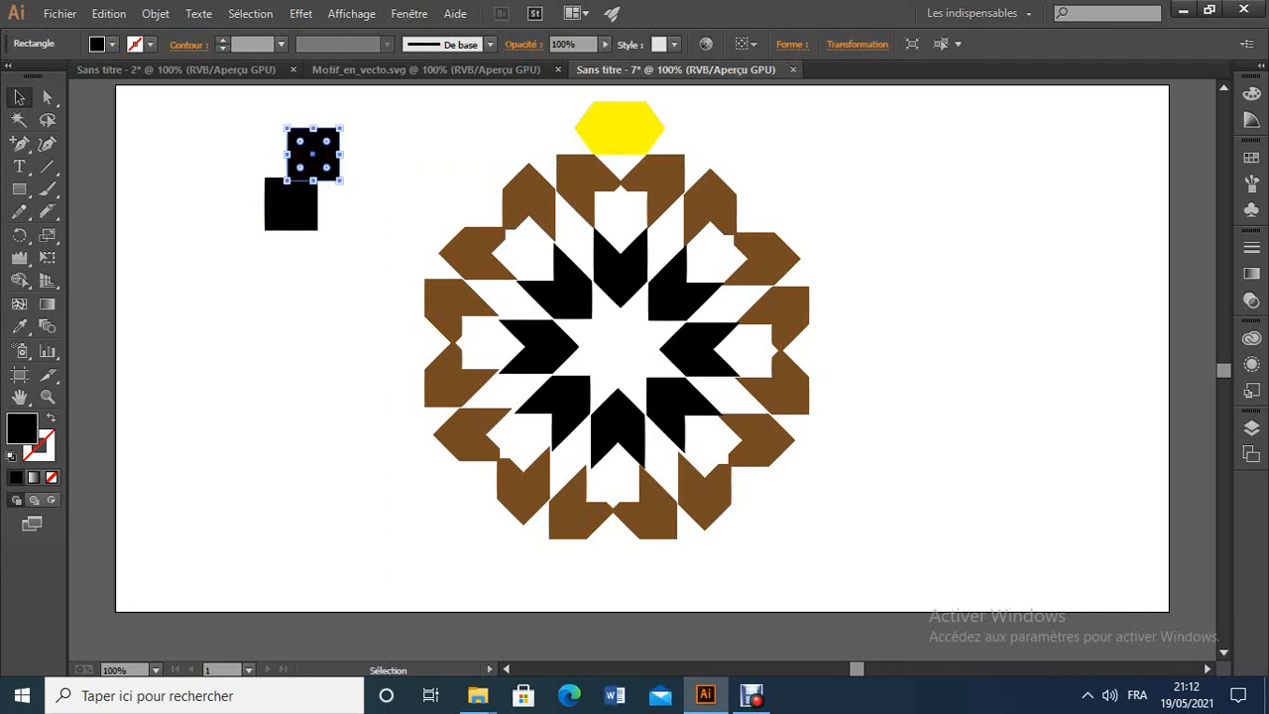
click(383, 193)
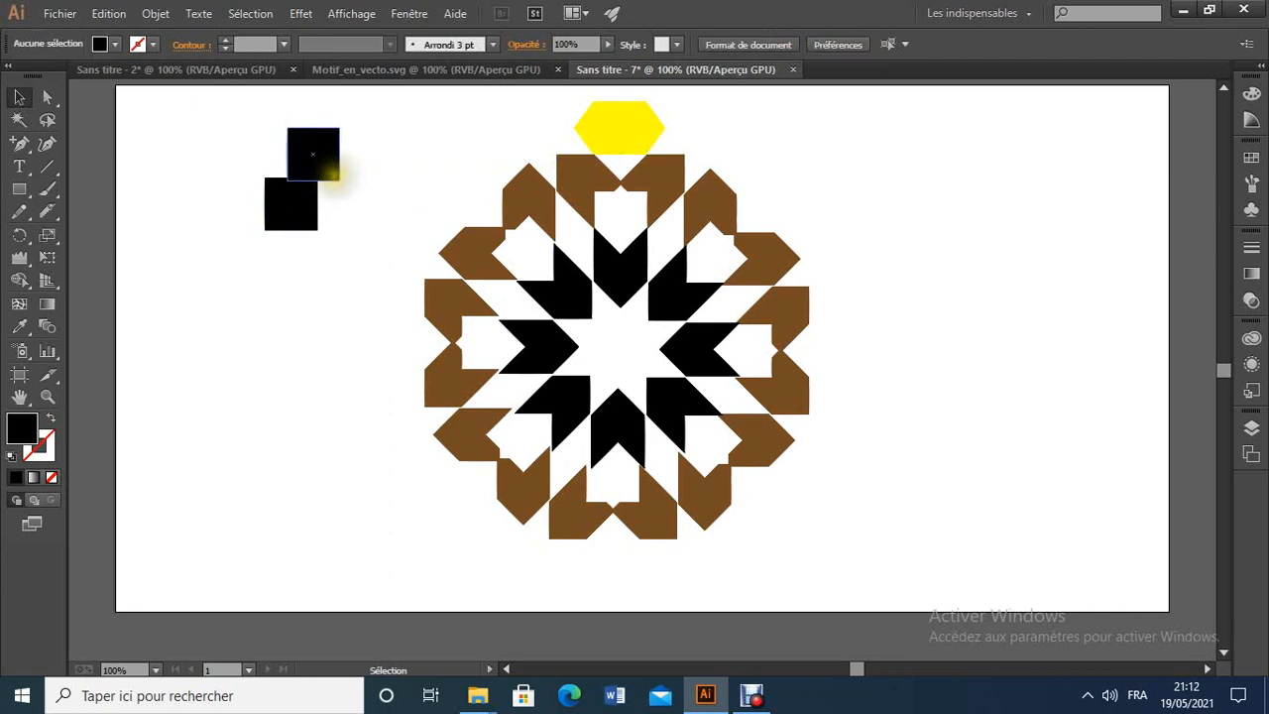
Check the black star in the reference motif and rotate the upper black square by 45°.
click(493, 71)
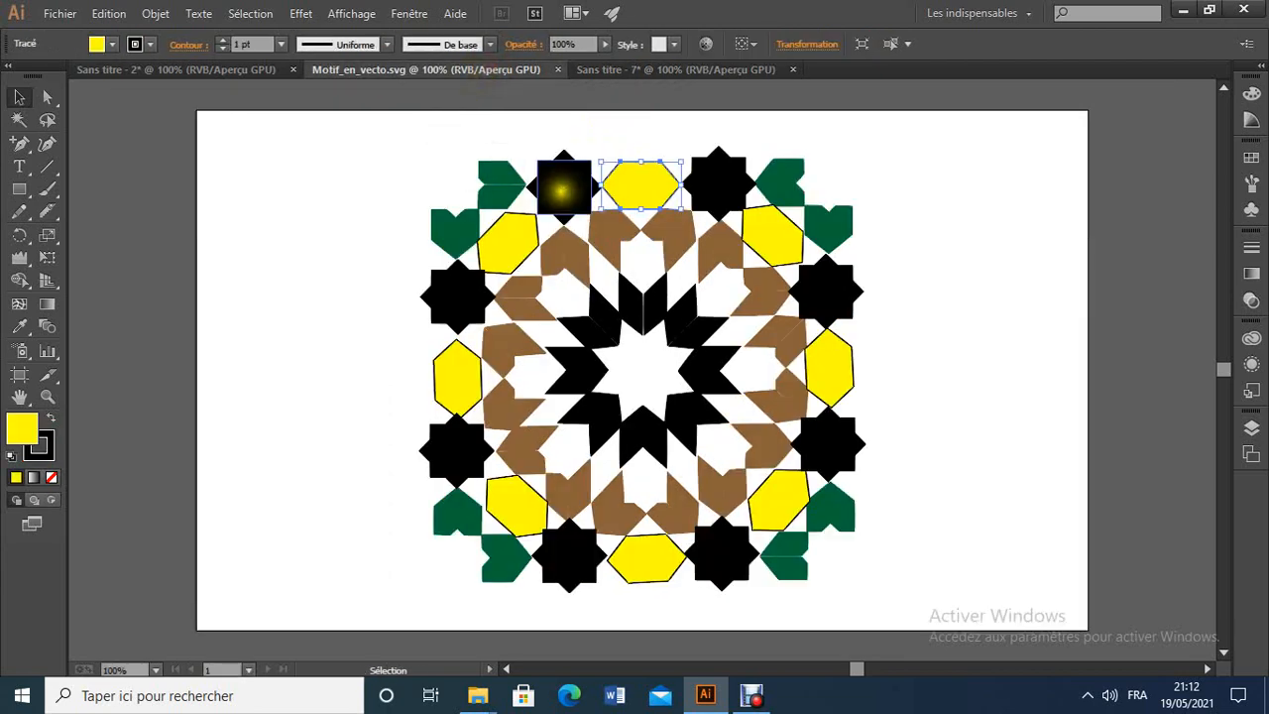
click(609, 69)
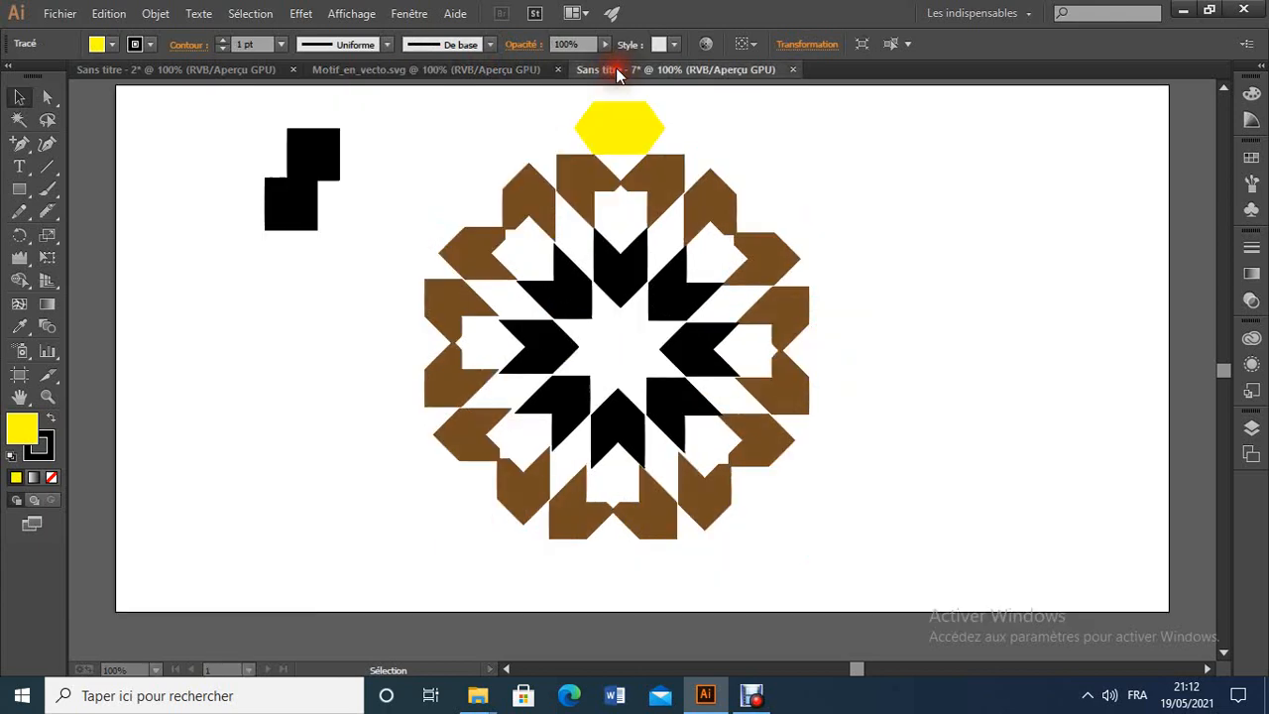
click(325, 155)
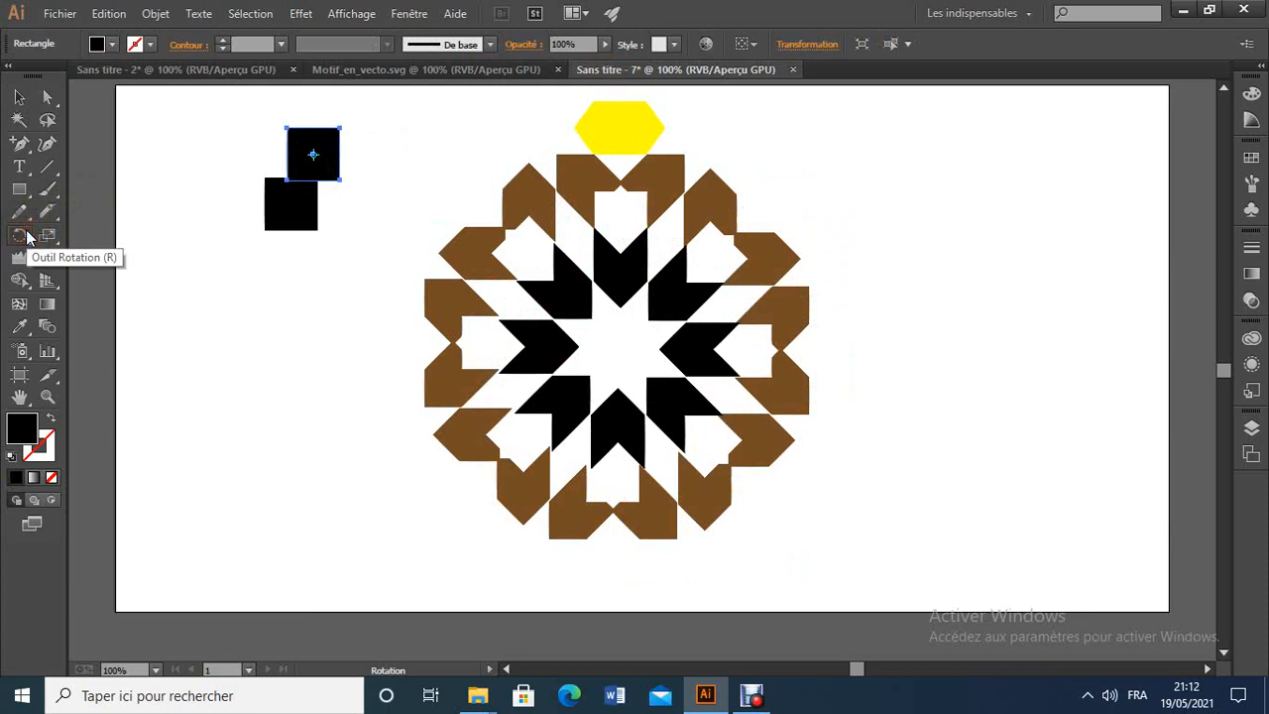
click(19, 235)
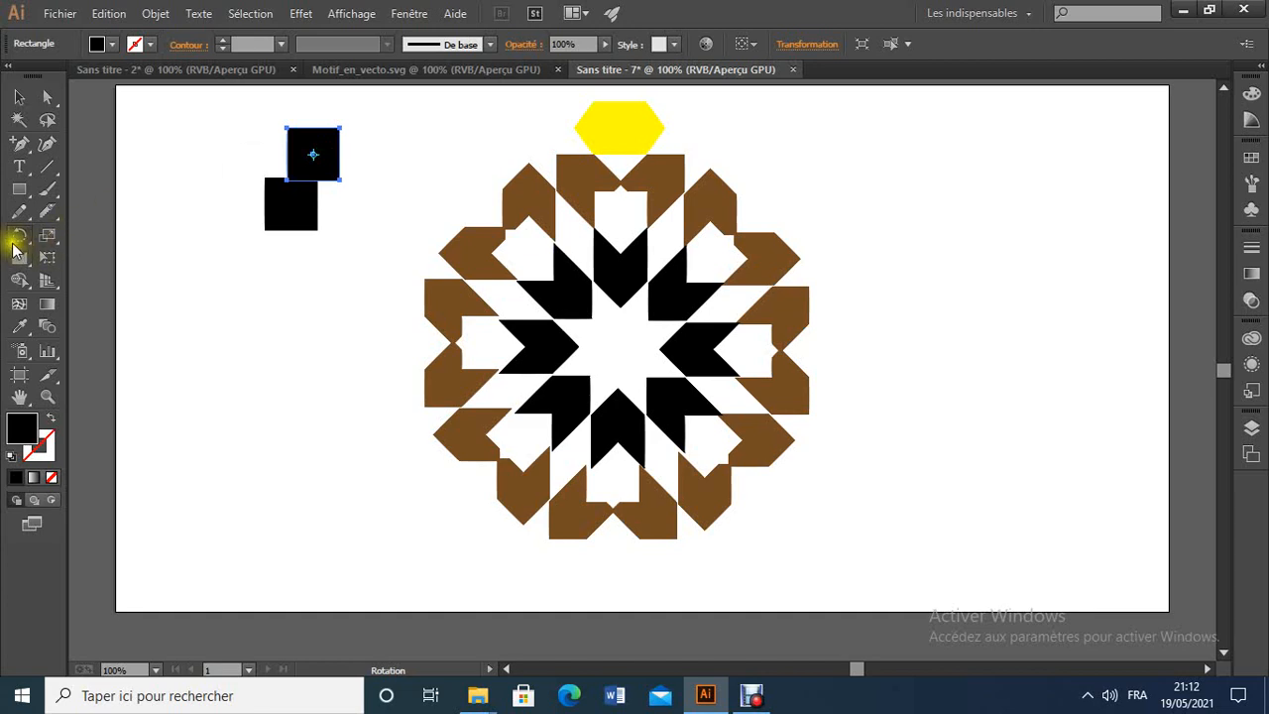
double_click(18, 238)
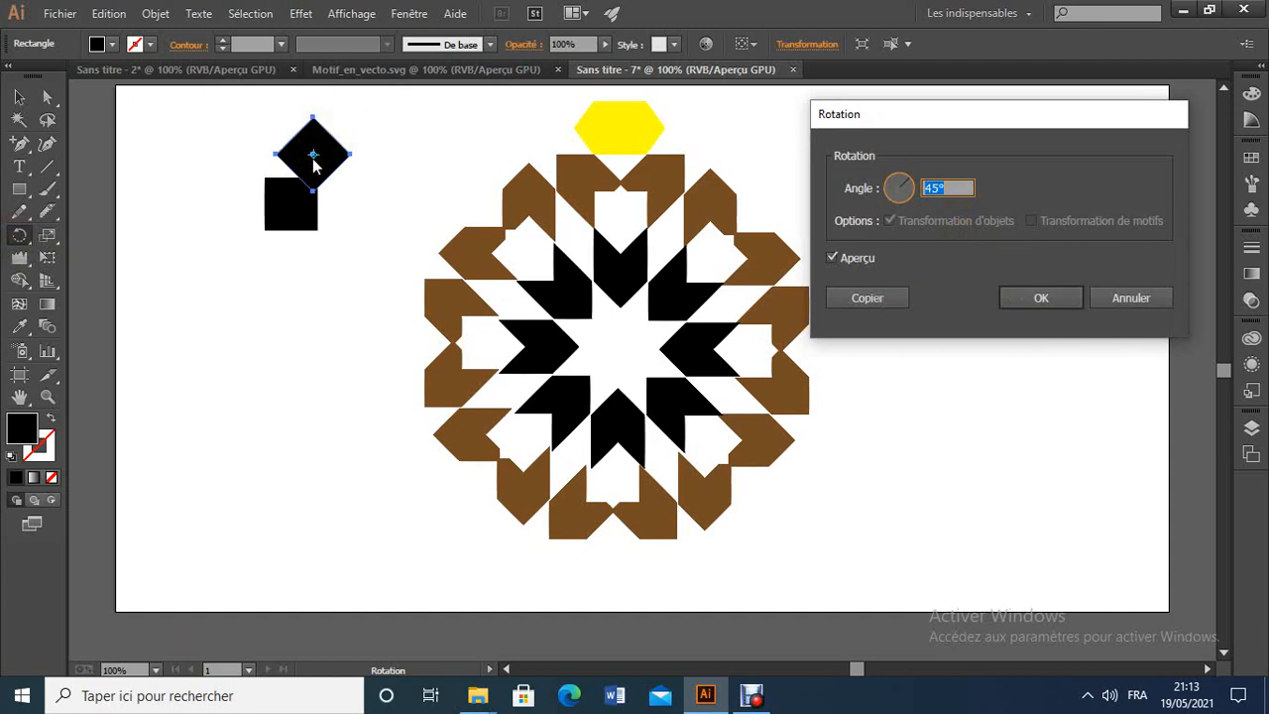
click(1037, 296)
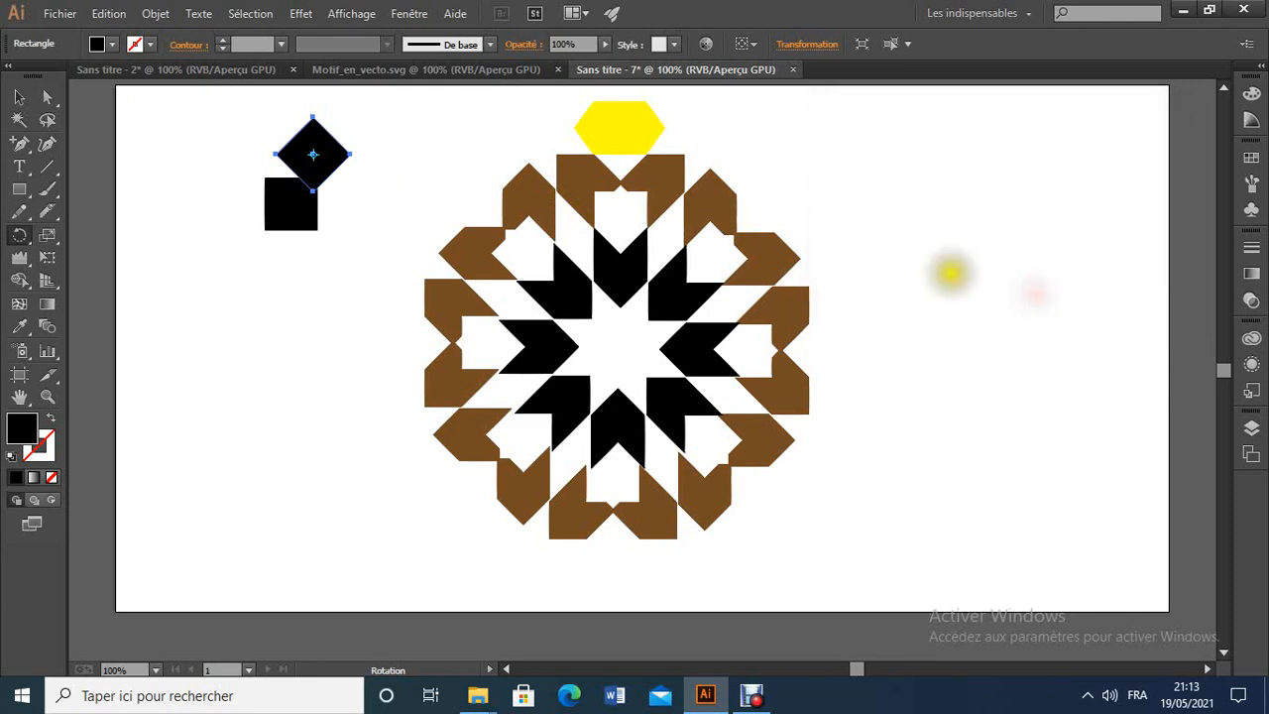
click(20, 98)
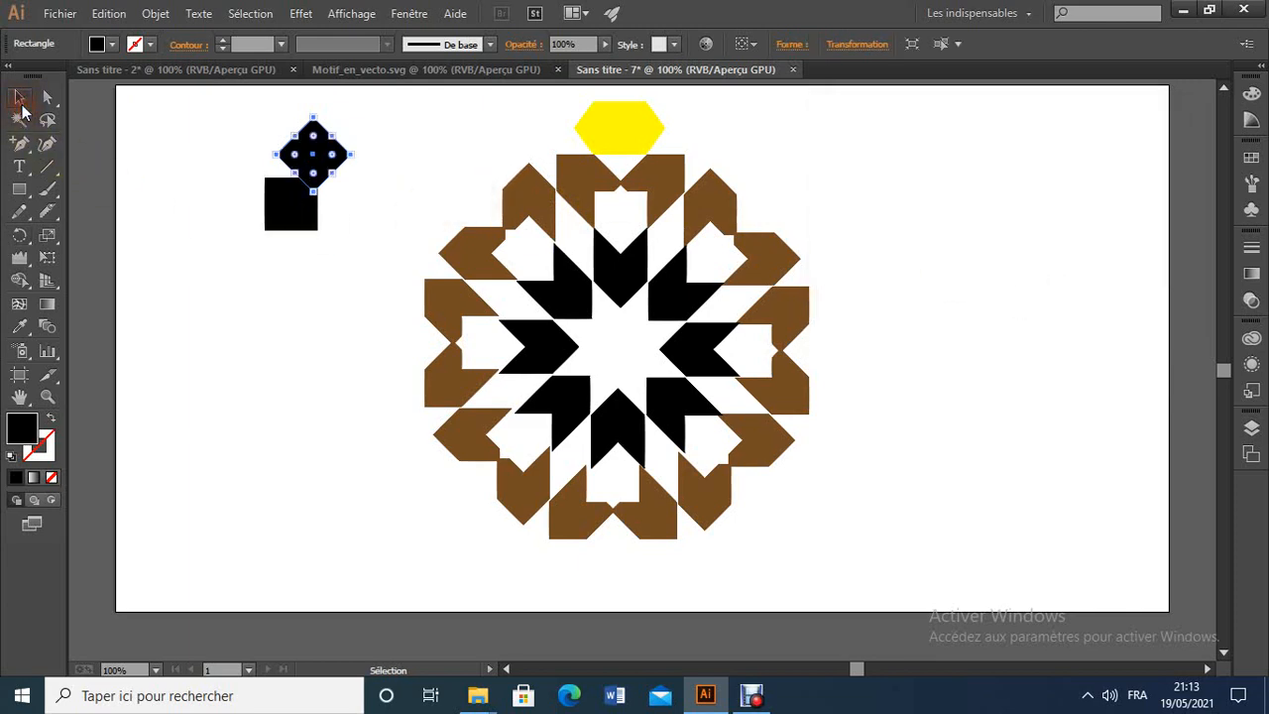
Check the black star in the reference motif, move the rotated black square slightly to the right, clear of the other square, and deselect it.
click(470, 71)
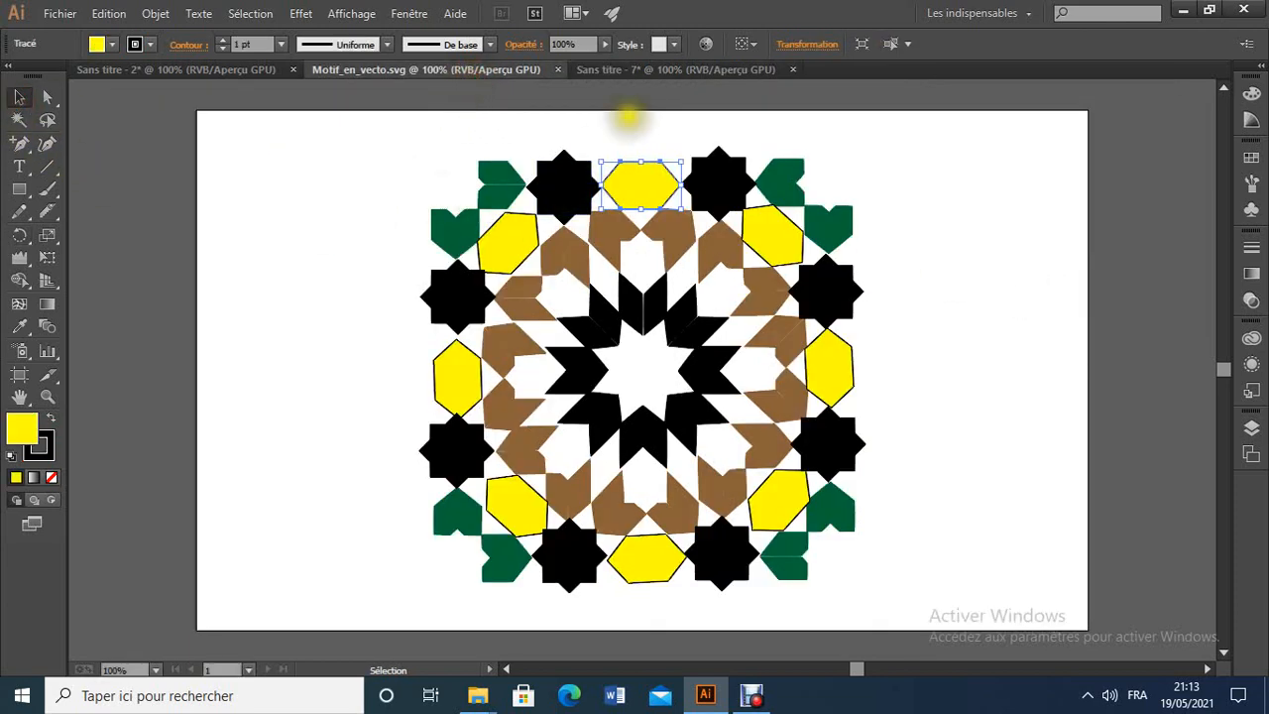
click(698, 72)
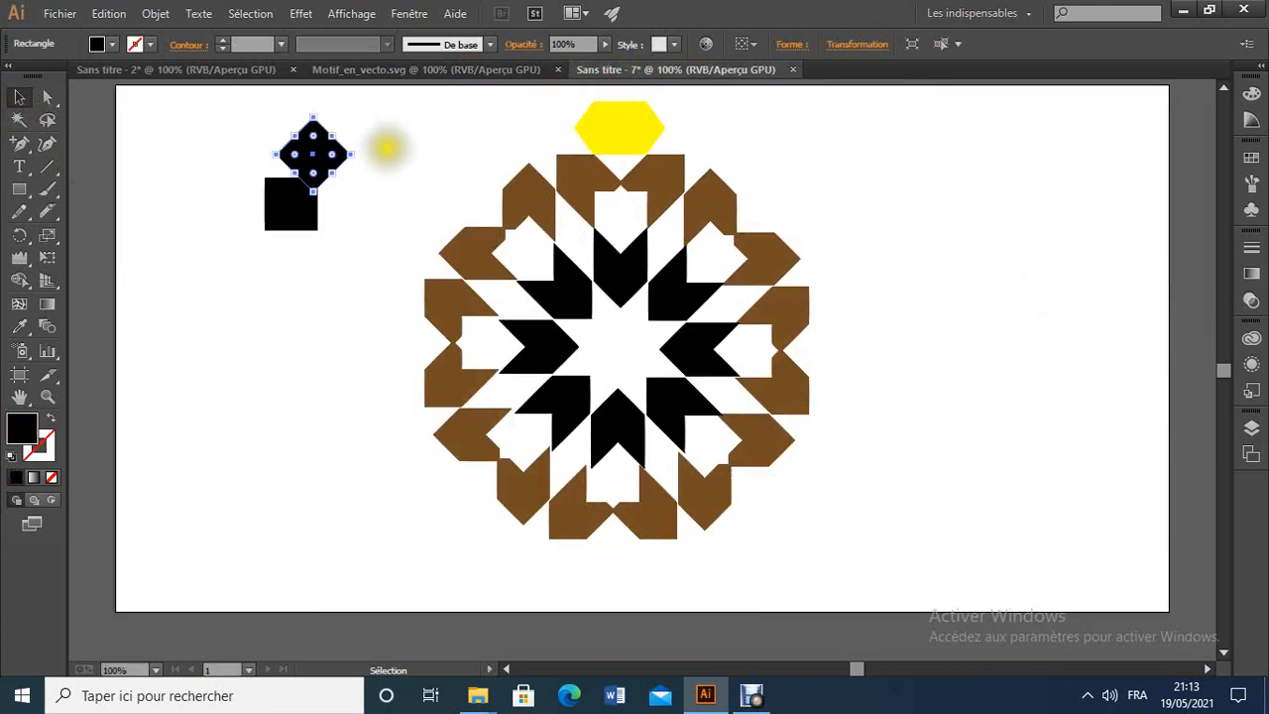
click(386, 175)
click(336, 154)
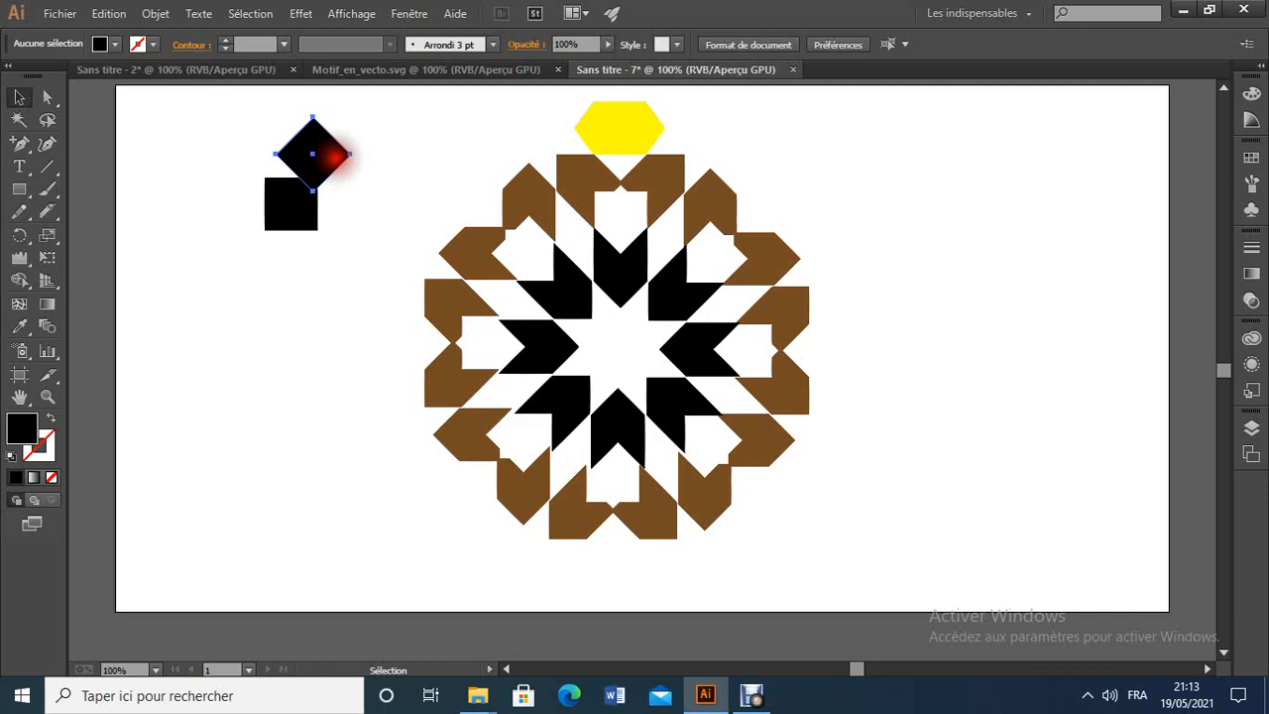
drag(336, 154, 365, 154)
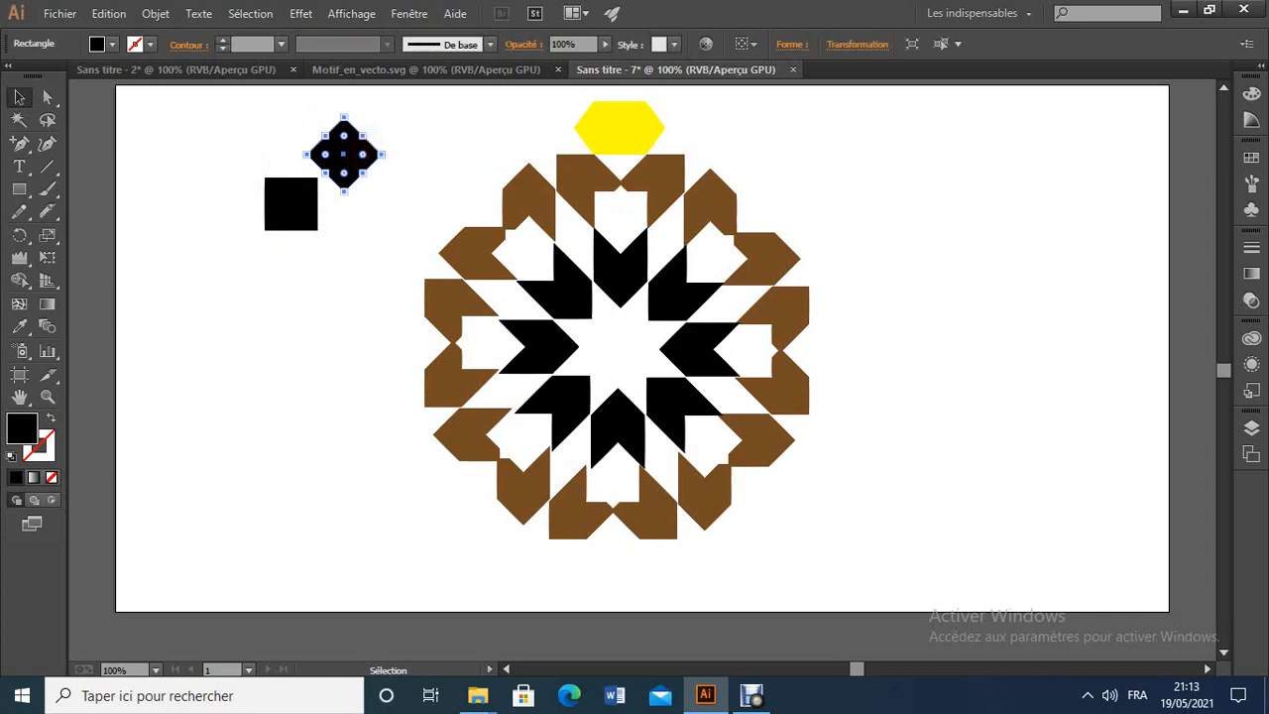
click(366, 202)
Align both black squares on their horizontal and vertical centres to form an eight-pointed star, and deselect them.
drag(220, 106, 385, 249)
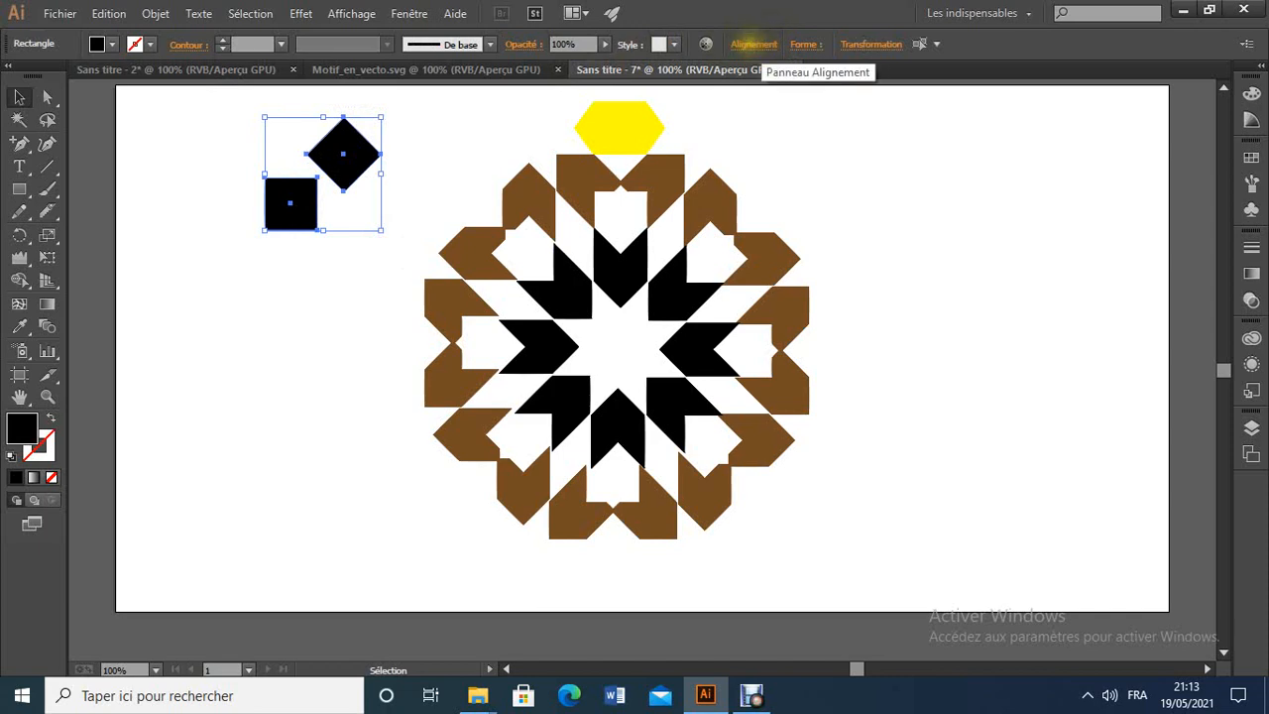
click(404, 14)
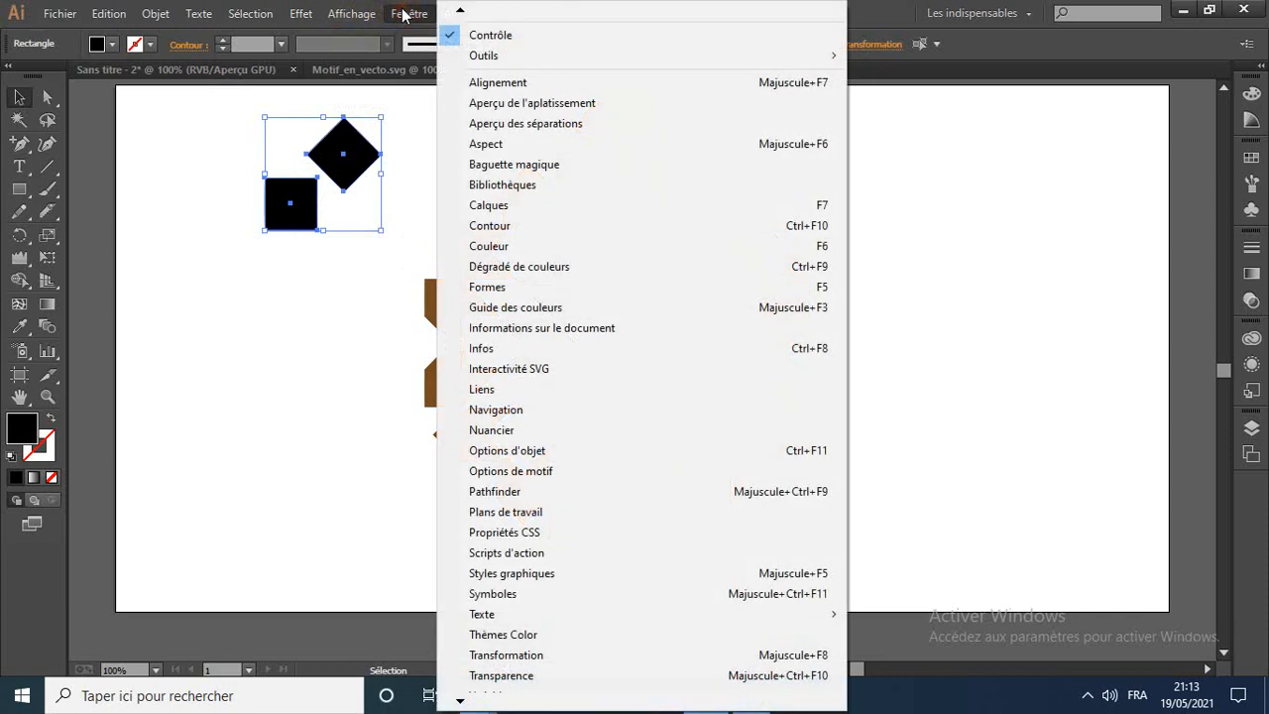
click(485, 82)
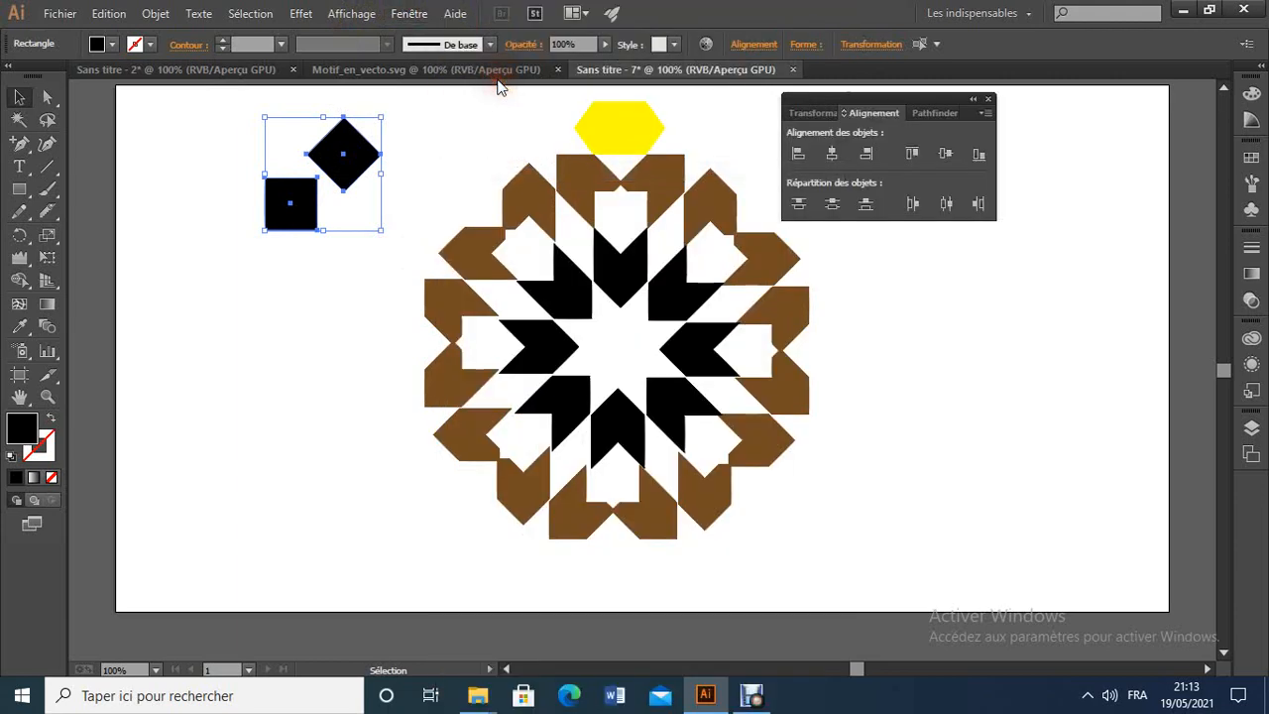
click(833, 156)
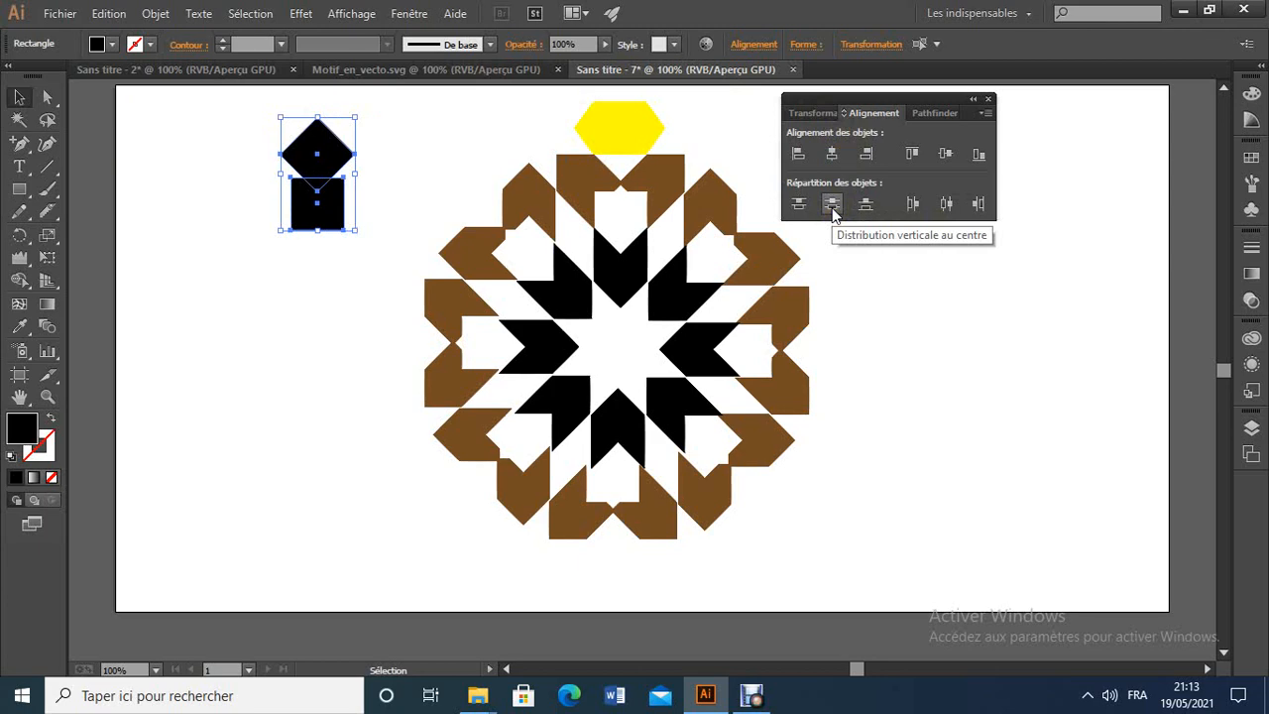
click(946, 151)
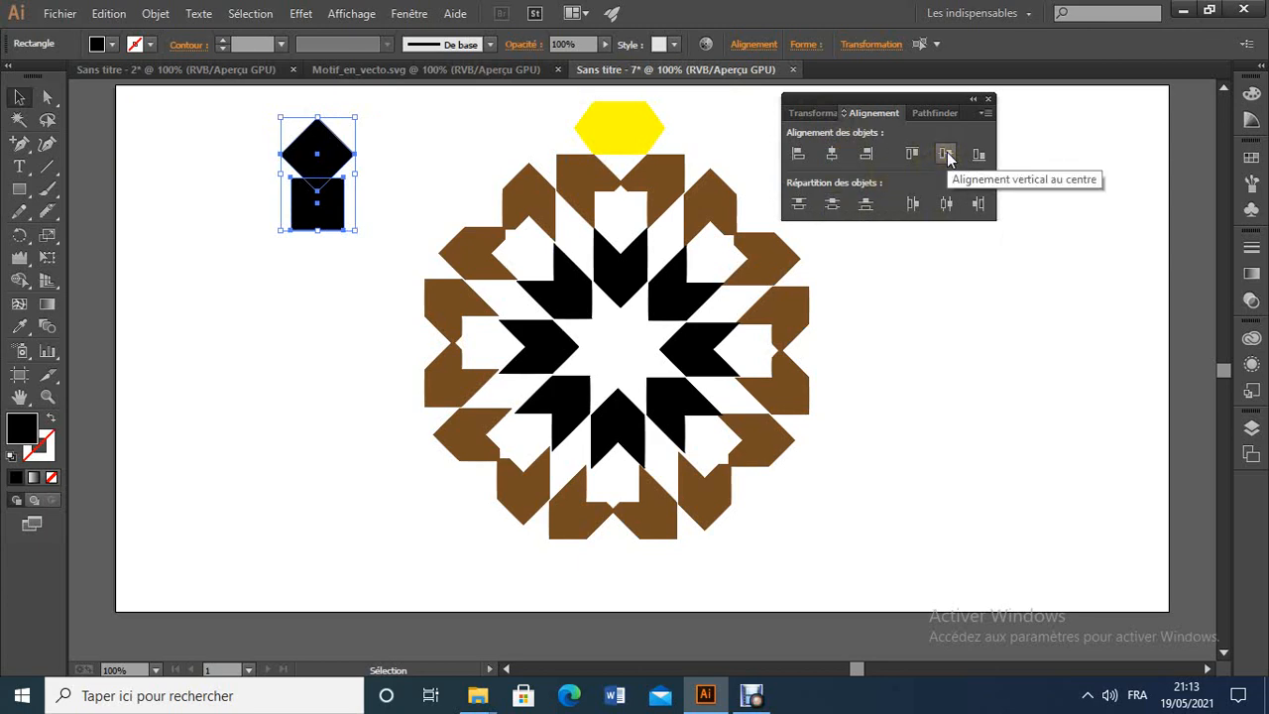
click(947, 152)
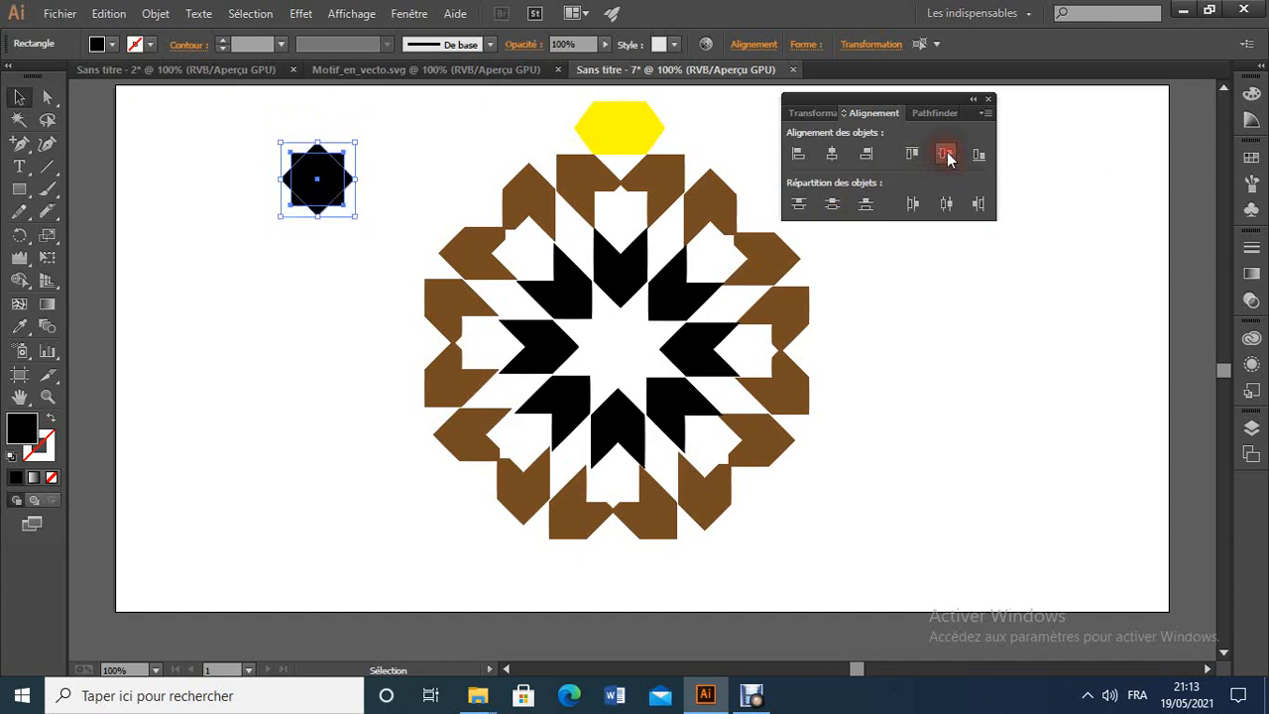
click(971, 299)
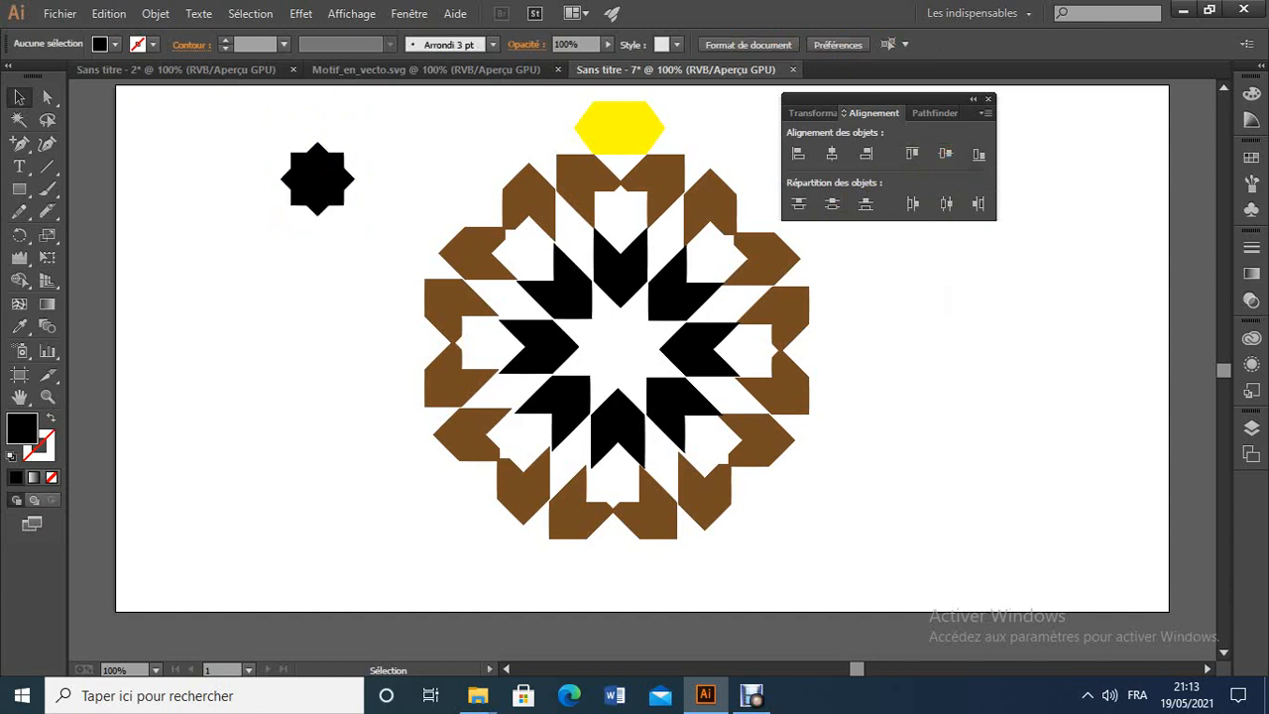
Select both overlapping black squares and group them into a single star.
drag(323, 220, 365, 228)
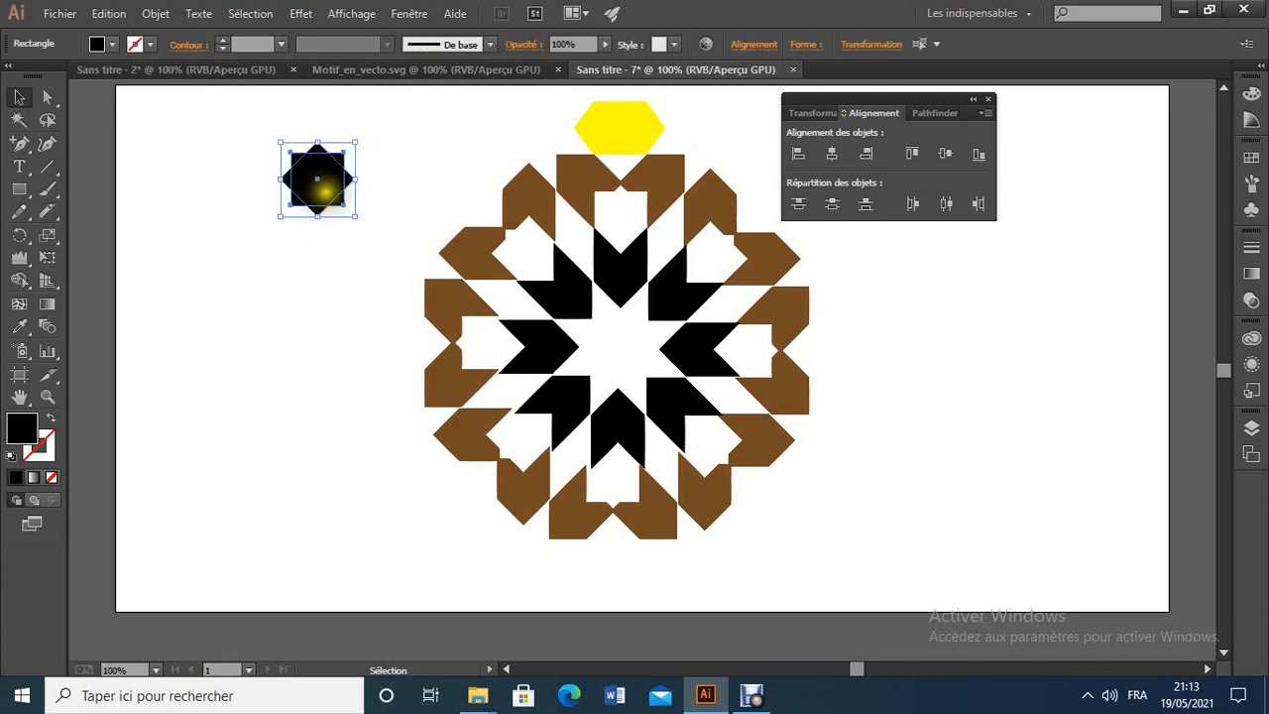
click(292, 283)
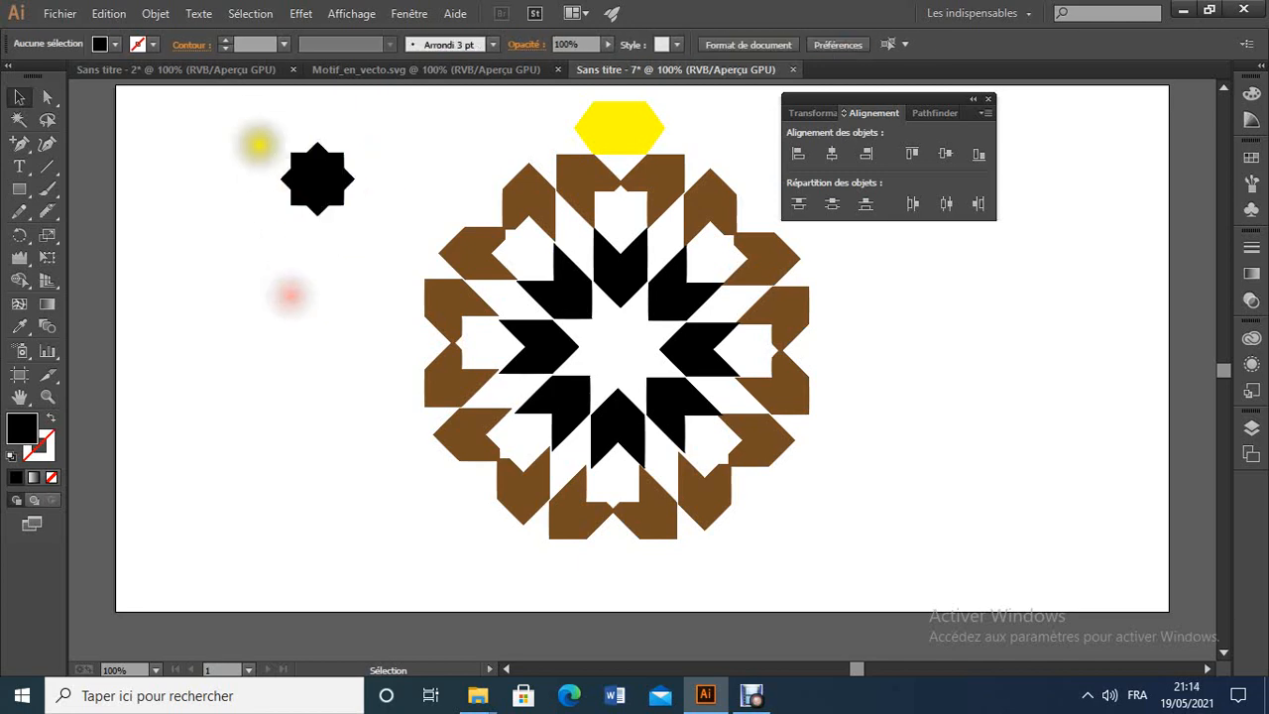
drag(252, 113, 405, 275)
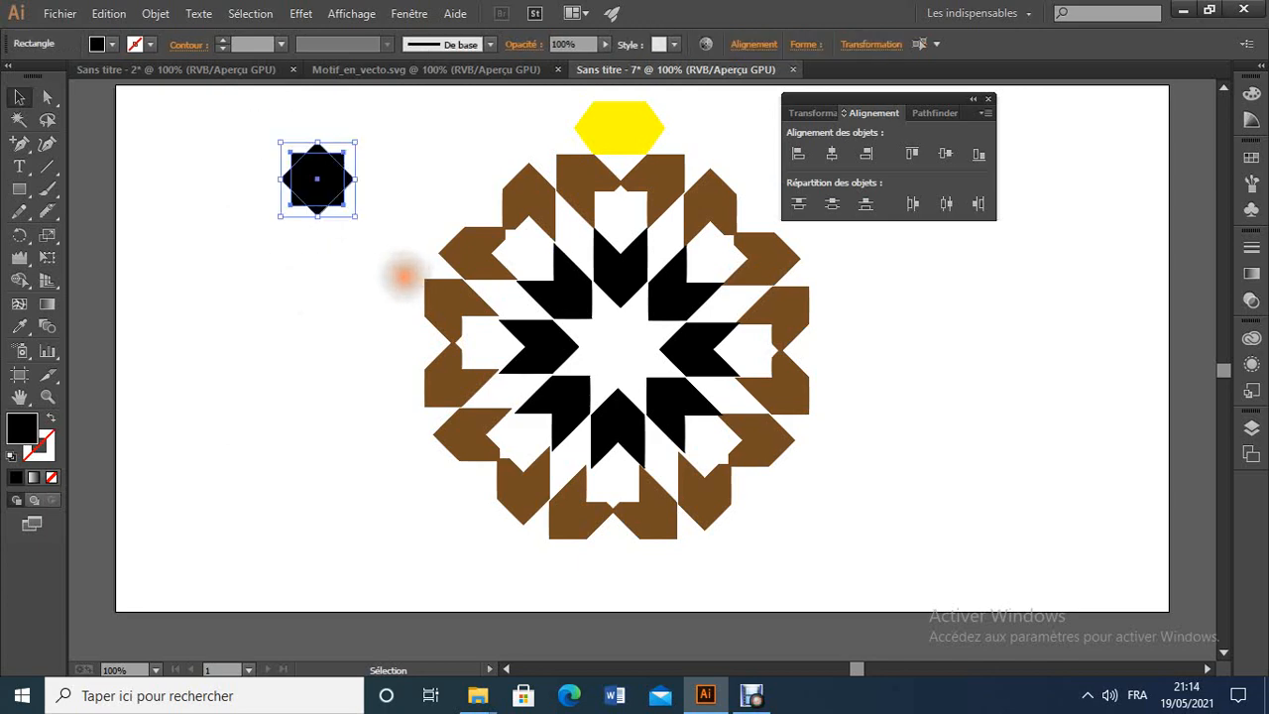
right_click(330, 195)
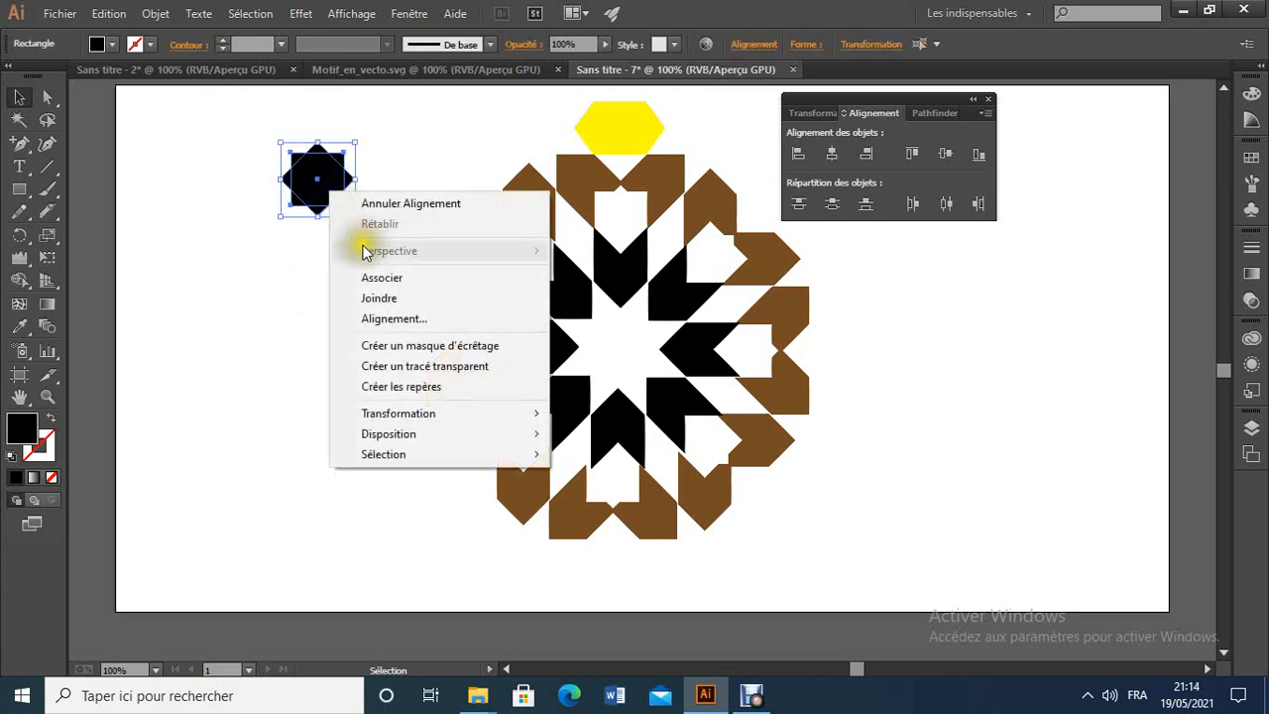
click(383, 276)
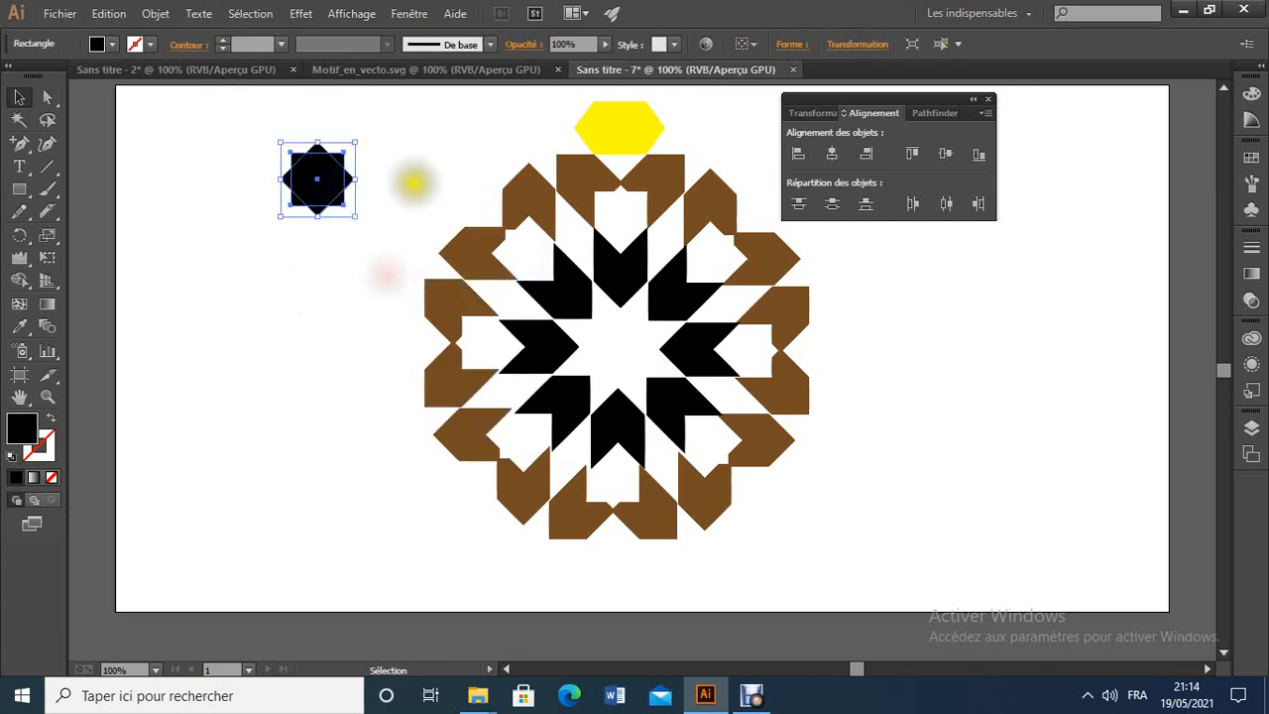
Check the star's place in the reference motif and move the grouped star onto the tip of the brown chevron left of the yellow hexagon.
click(433, 70)
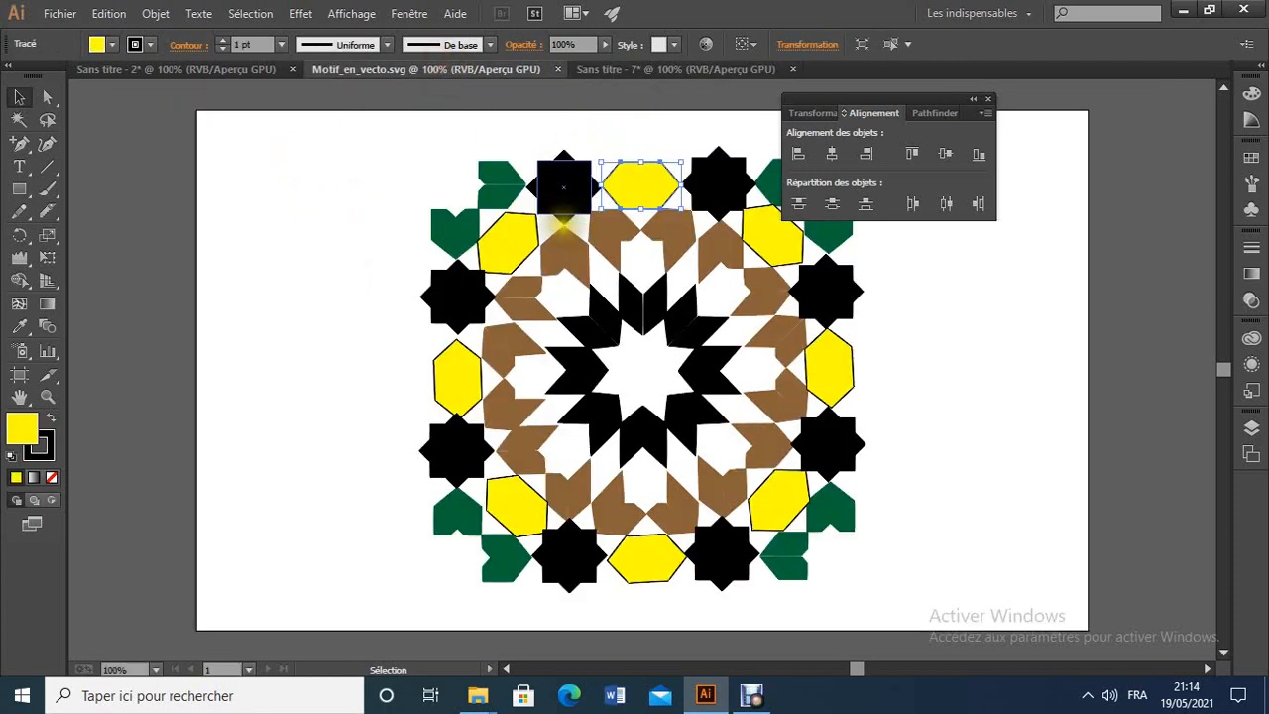
click(606, 71)
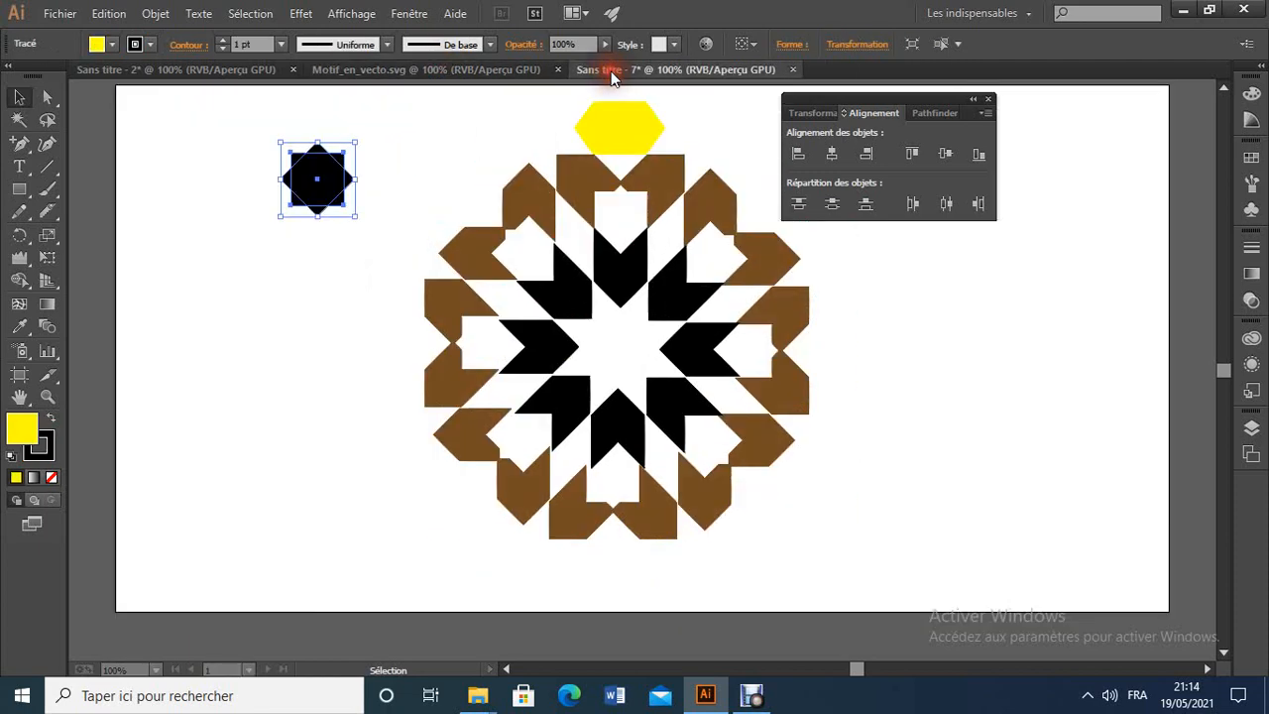
click(326, 271)
drag(333, 196, 535, 138)
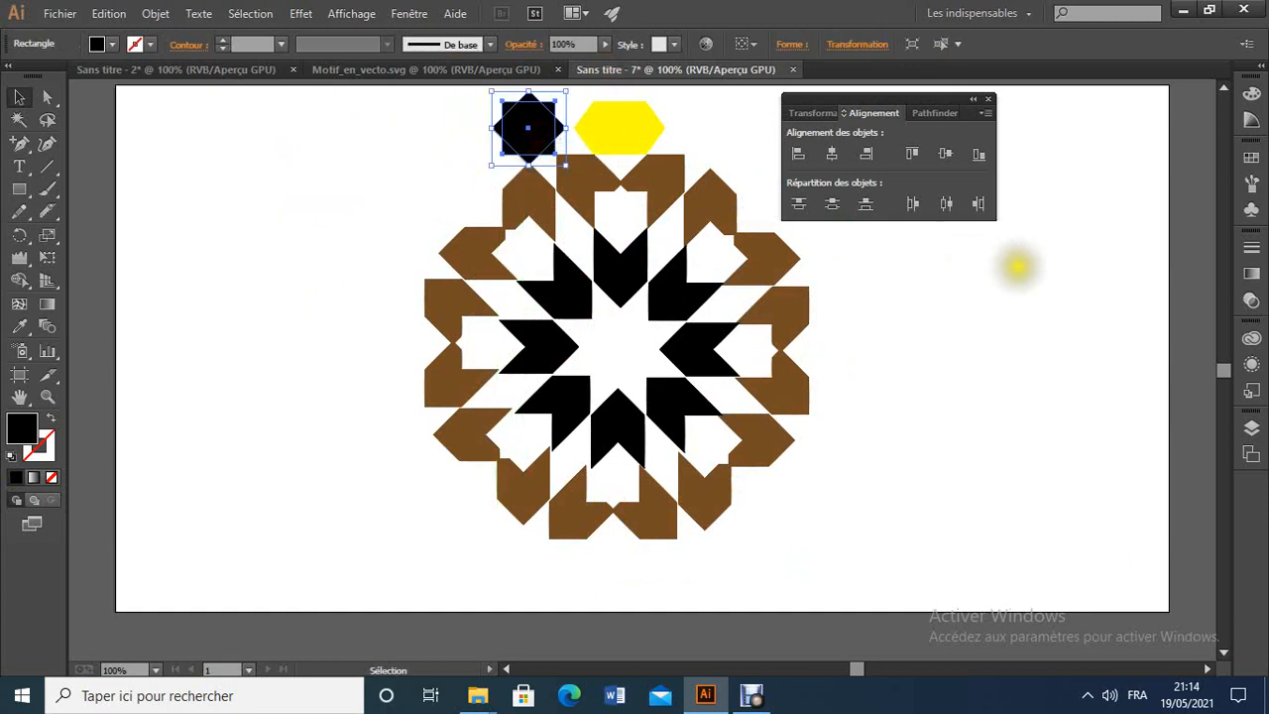
click(957, 315)
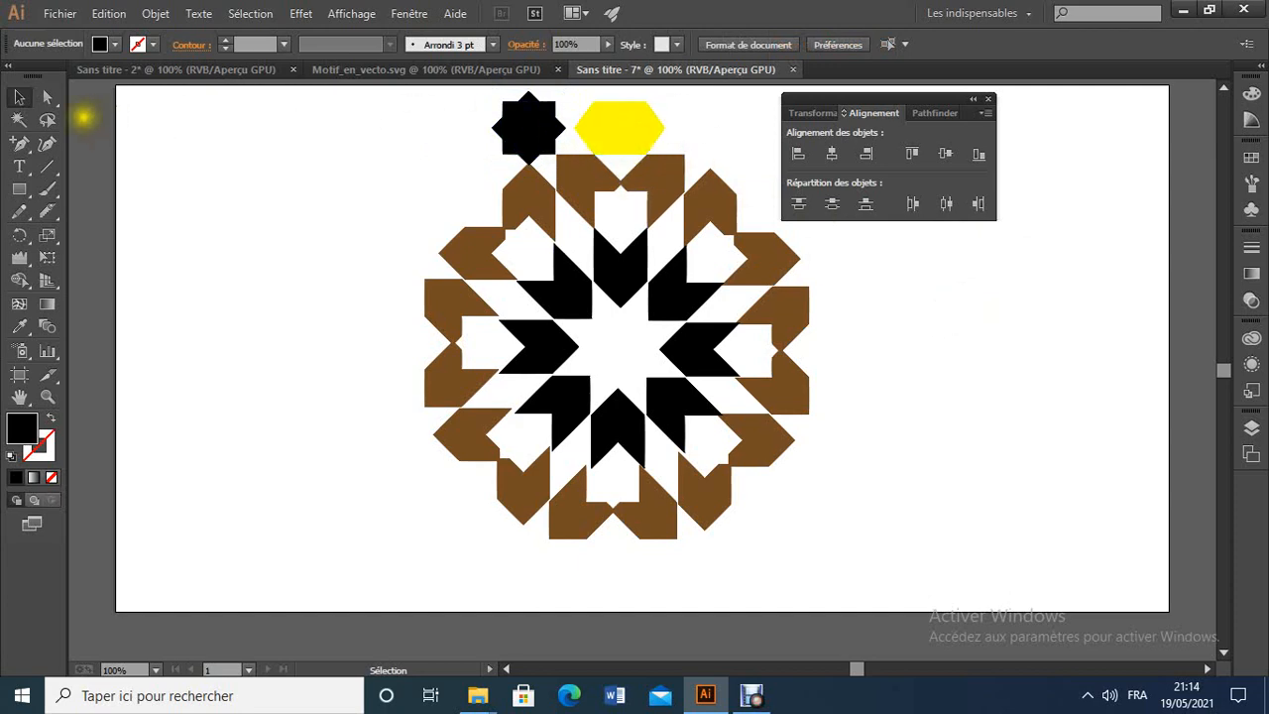
Close the alignment options and extend the yellow hexagon's left anchor point to meet the black star's right tip, at about X 17.12 cm.
click(47, 98)
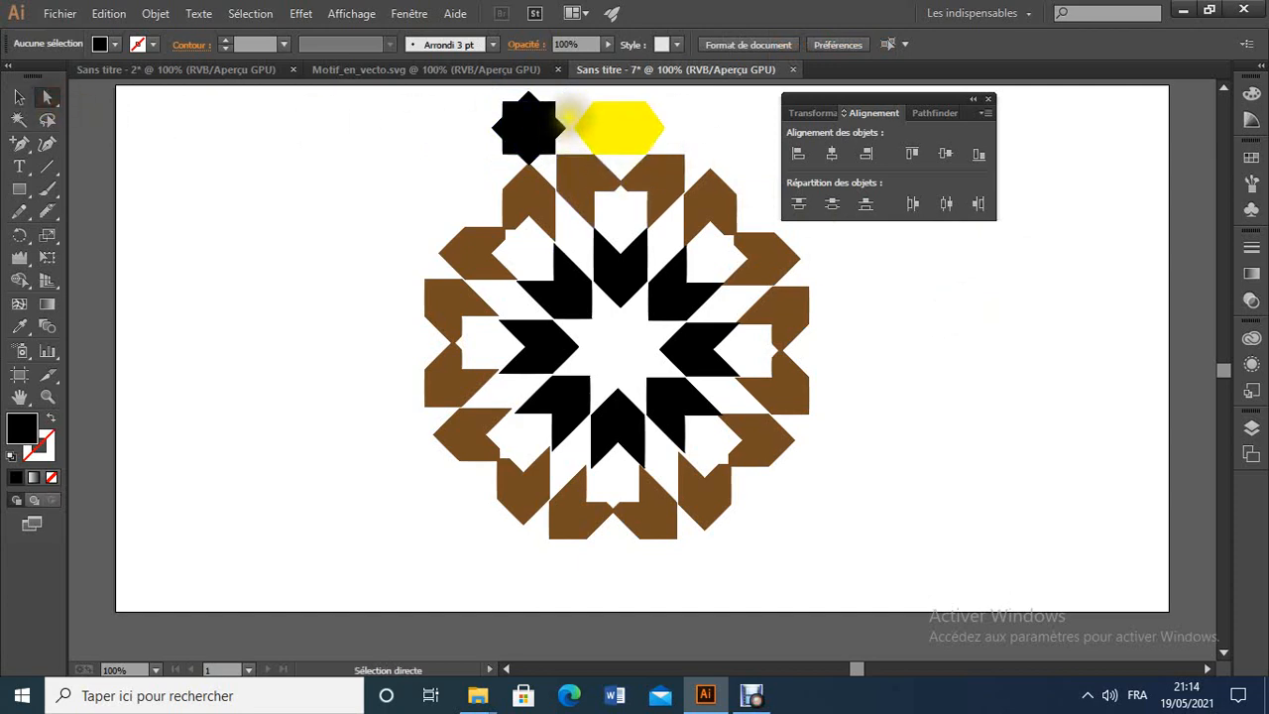
click(583, 127)
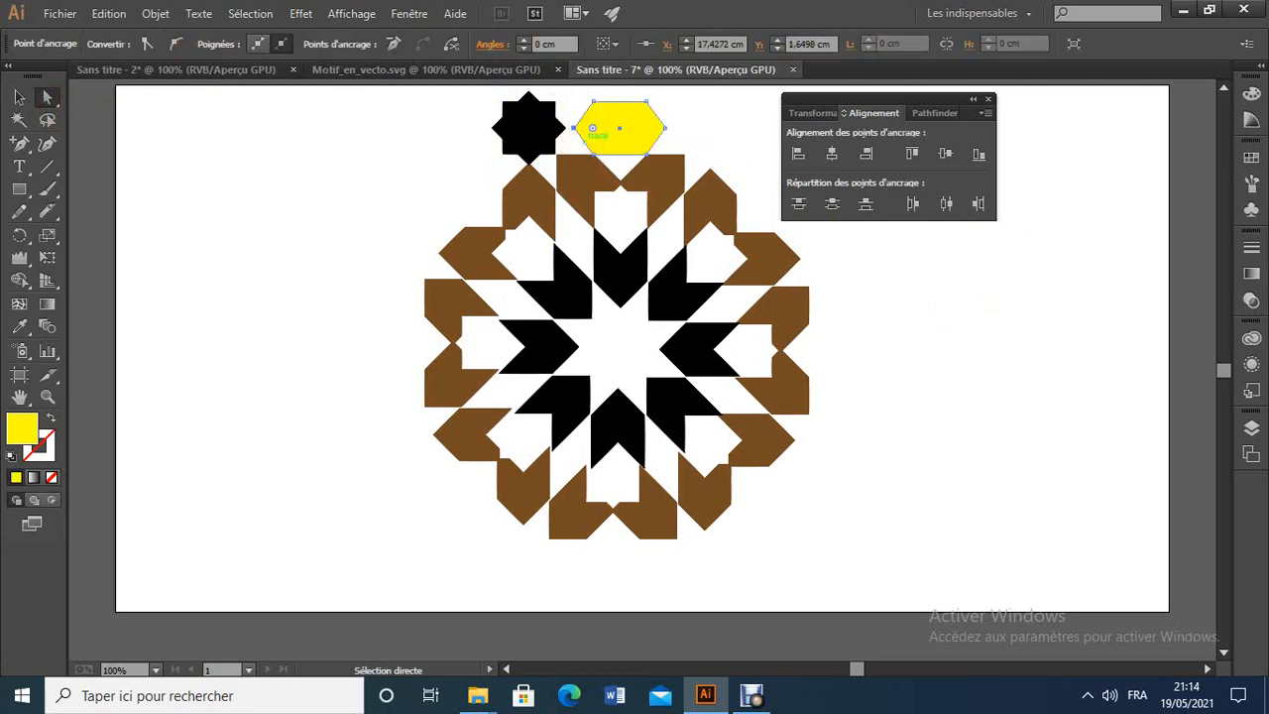
click(352, 196)
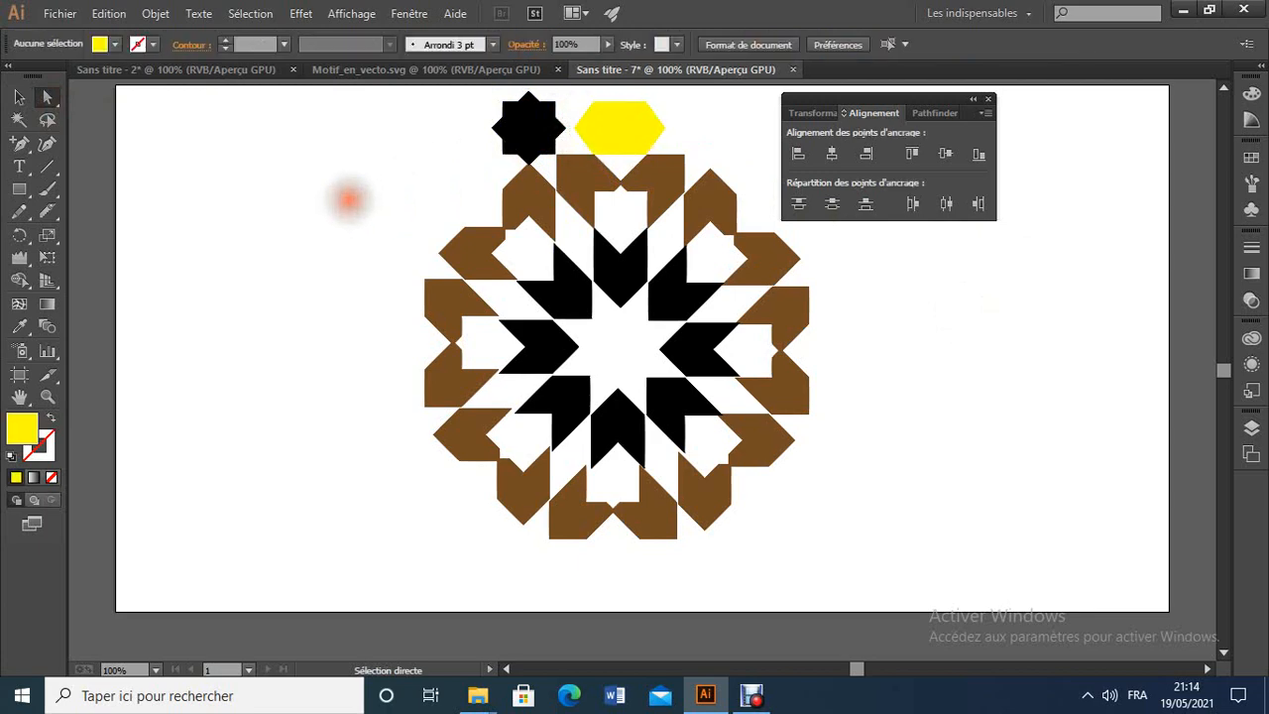
click(988, 102)
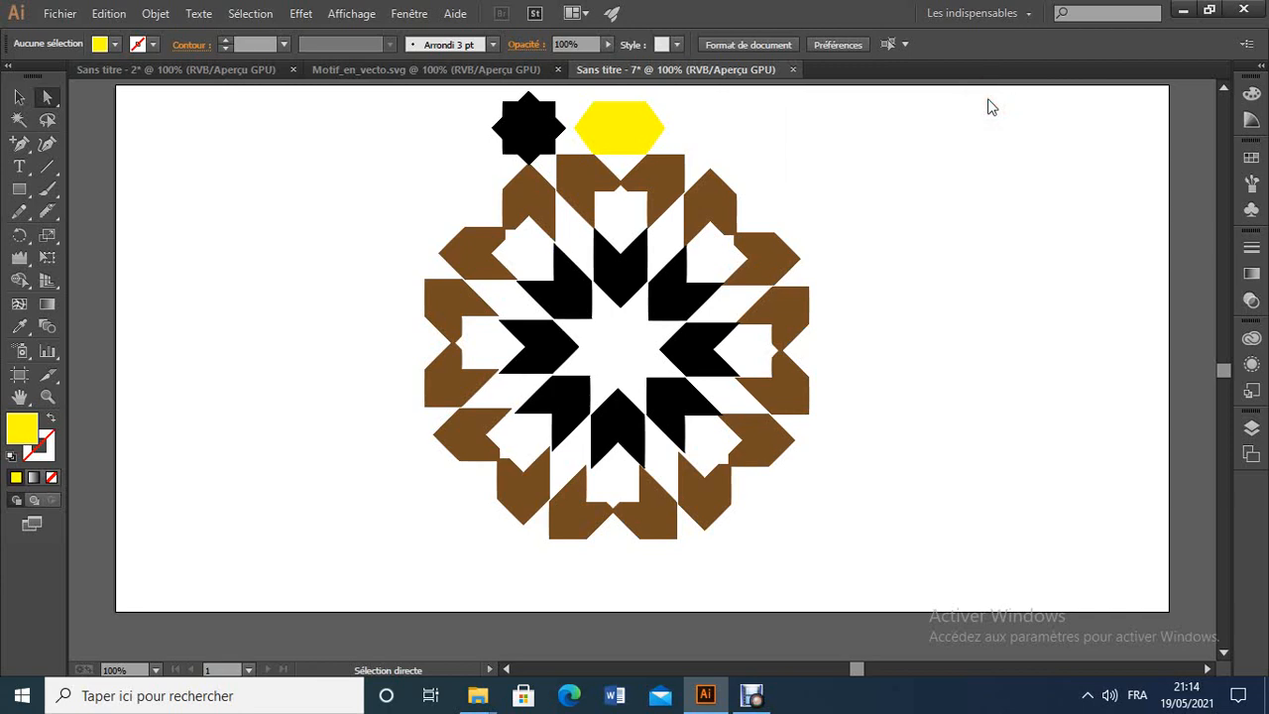
key(ctrl+plus)
scroll(1223, 94, up, 5)
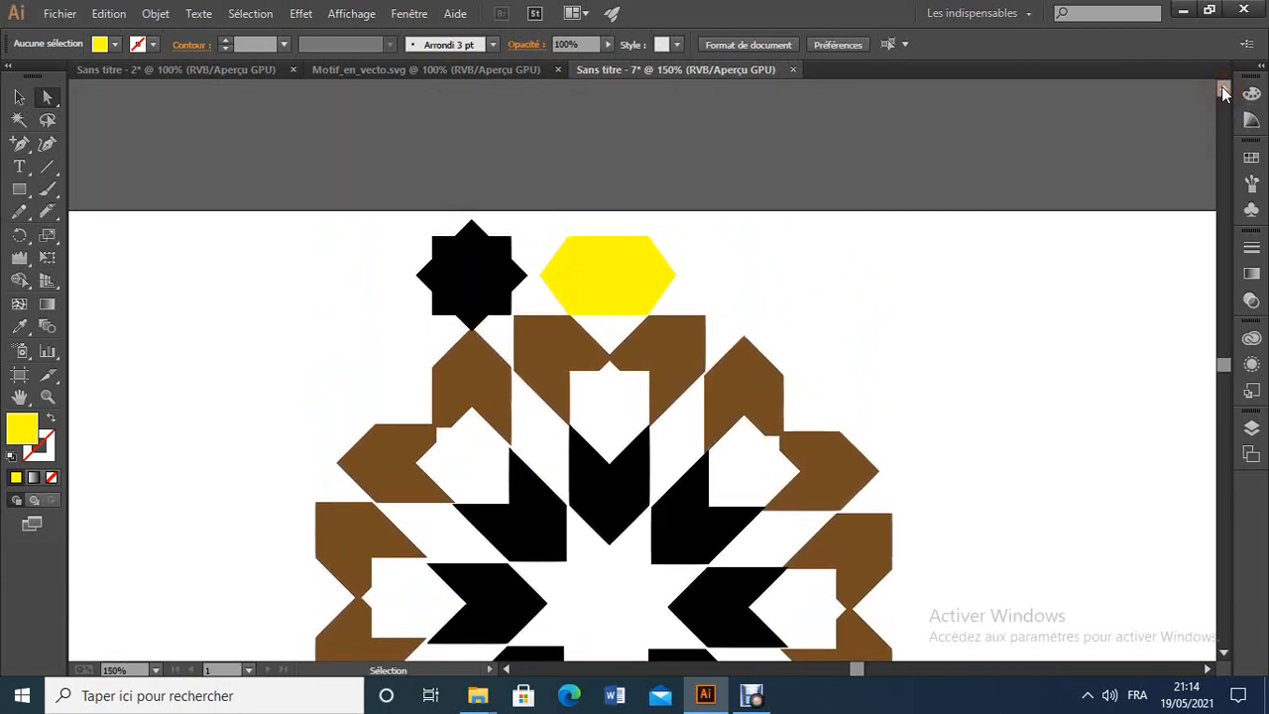
key(ctrl+plus)
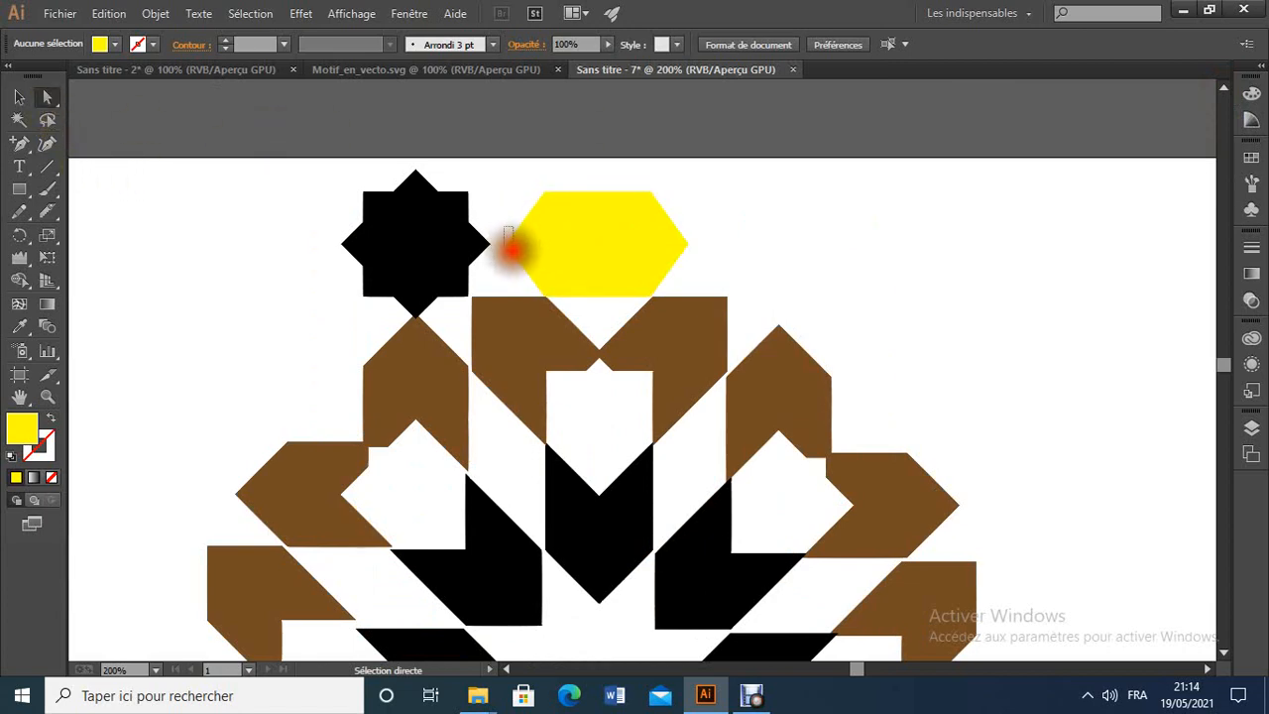
click(516, 248)
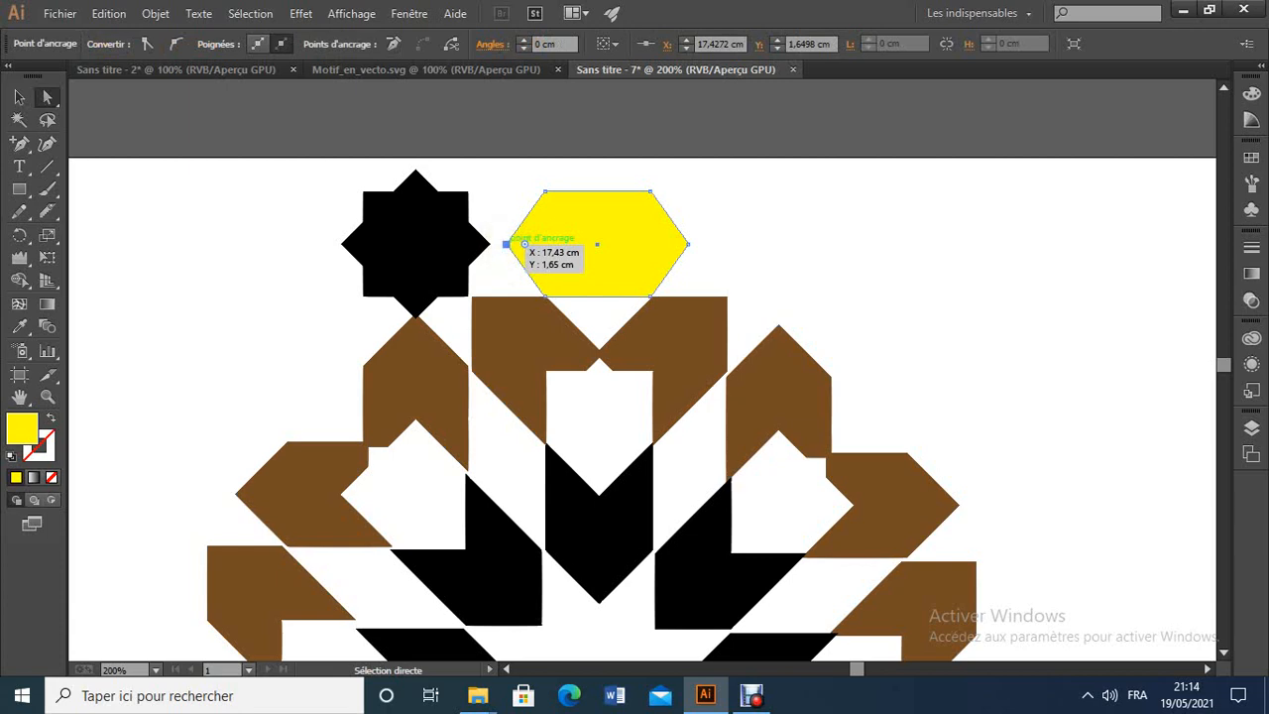
drag(507, 244, 490, 243)
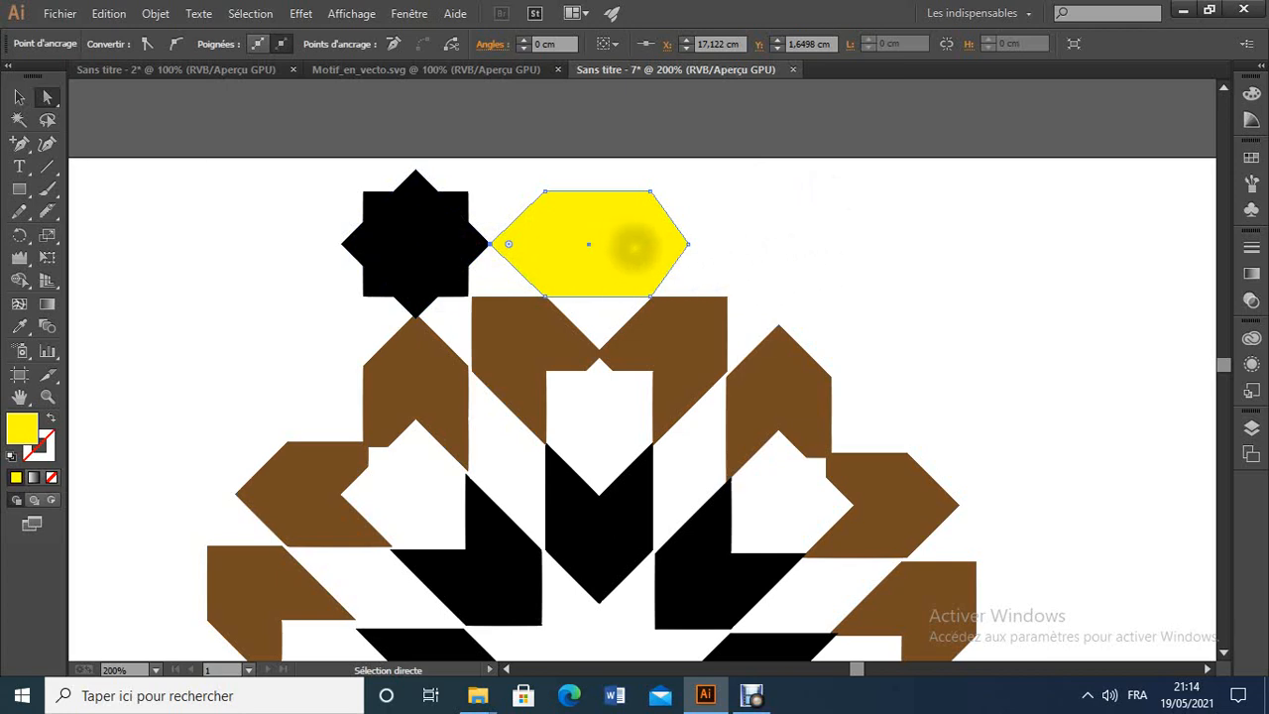
click(730, 221)
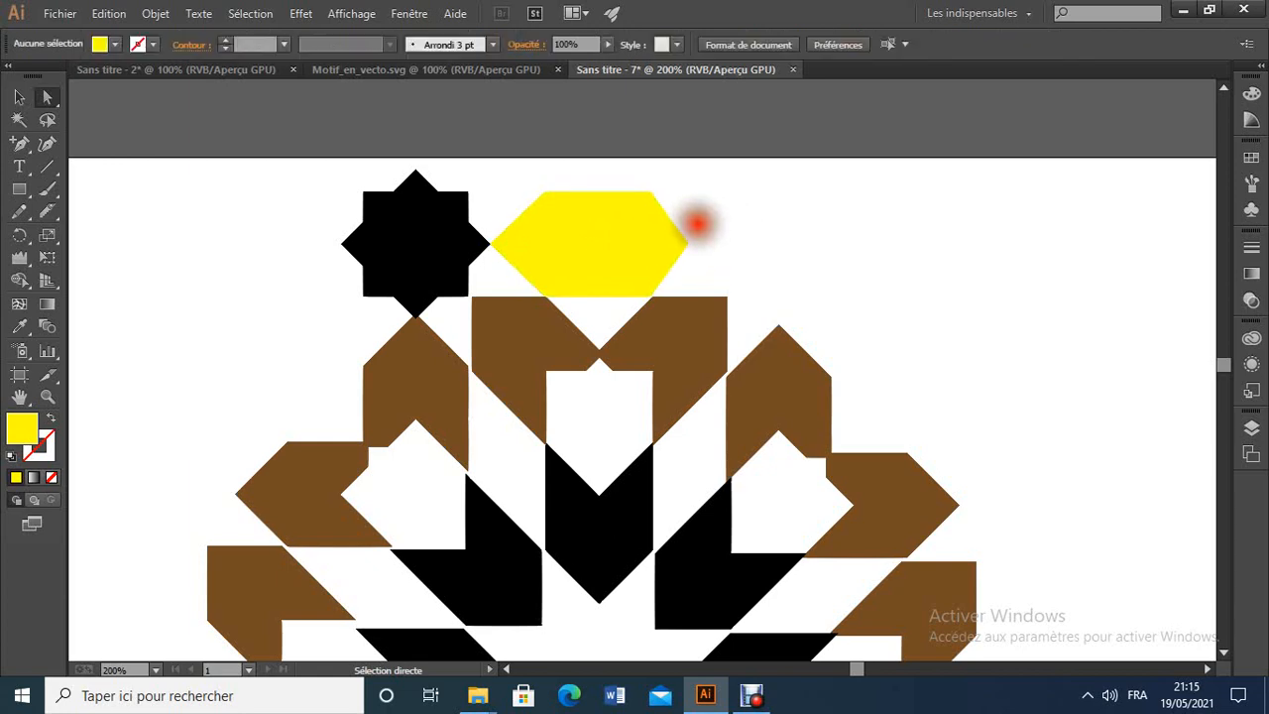
Extend the yellow hexagon's right anchor point outward to about X 21.29 cm, matching its left side, and deselect it.
click(674, 248)
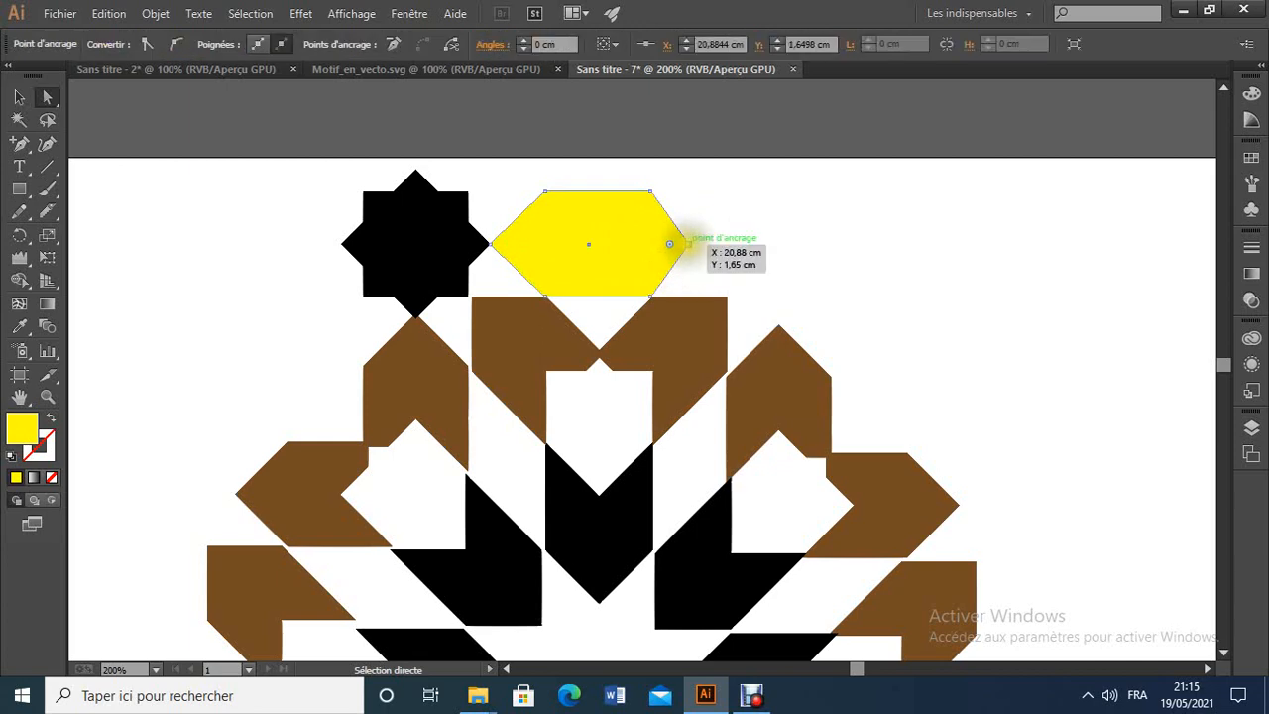
drag(688, 243, 708, 243)
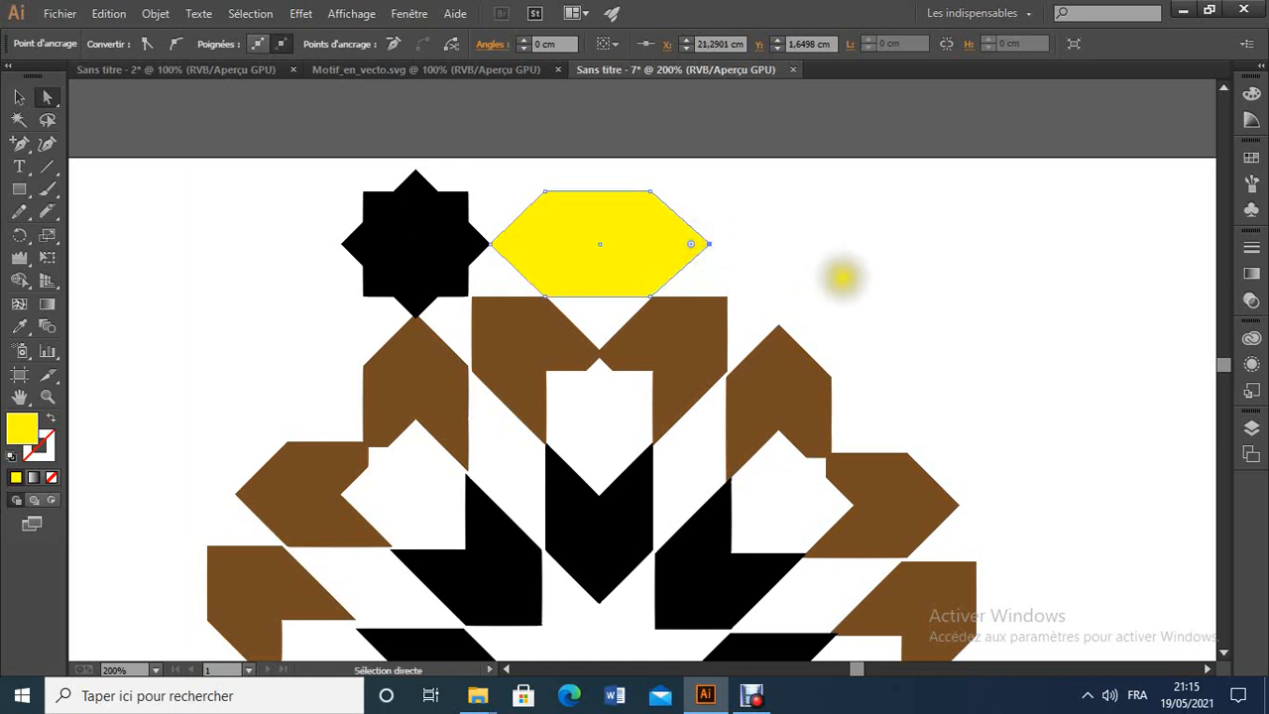
click(842, 277)
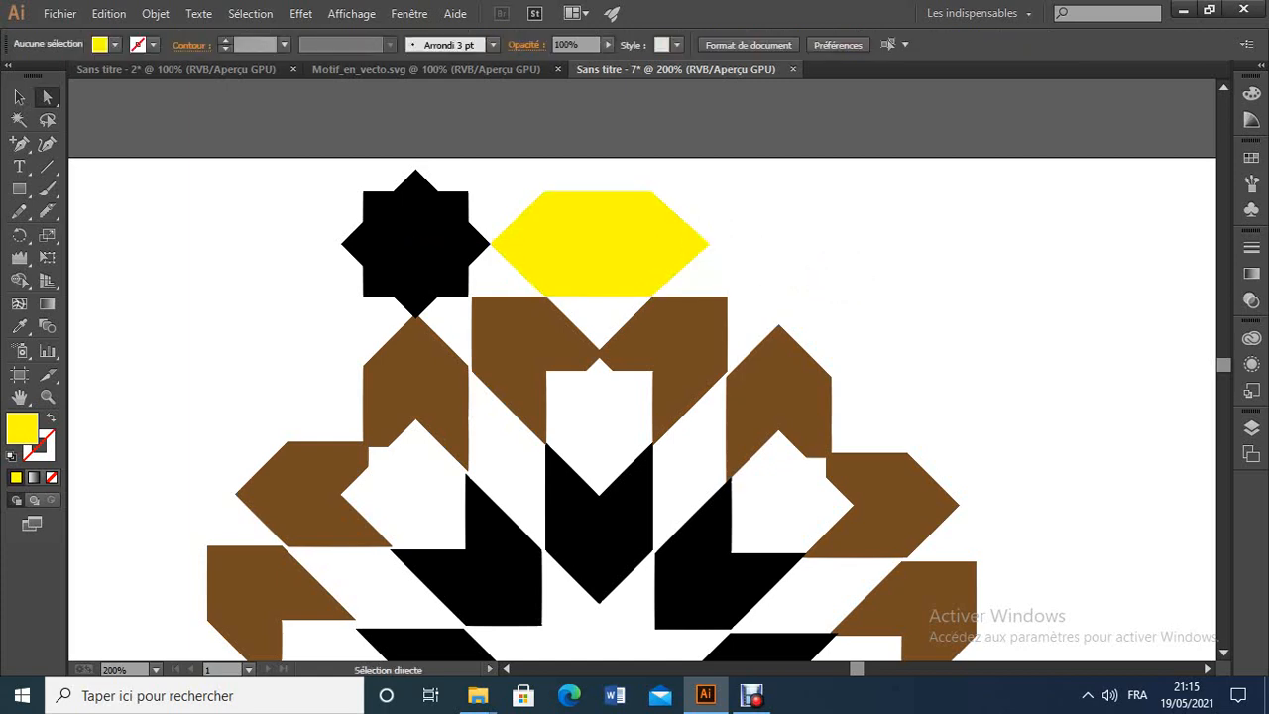
key(ctrl+minus)
key(ctrl+minus)
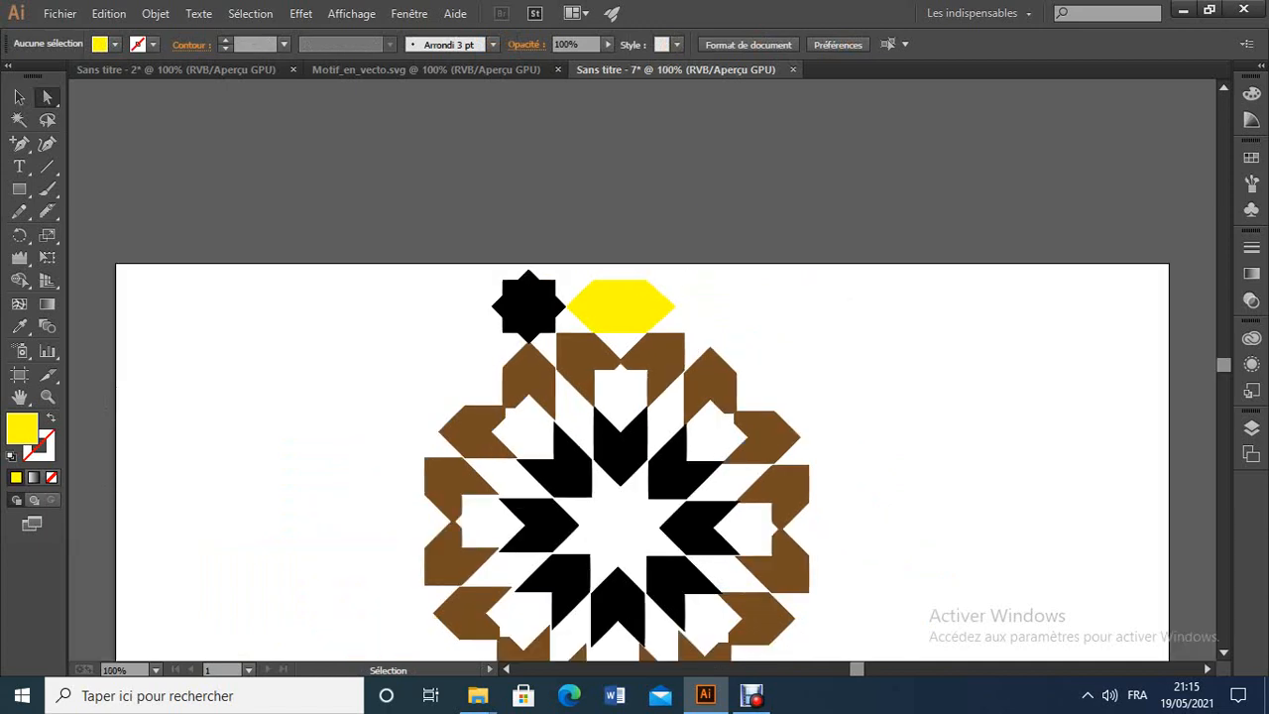
click(1224, 653)
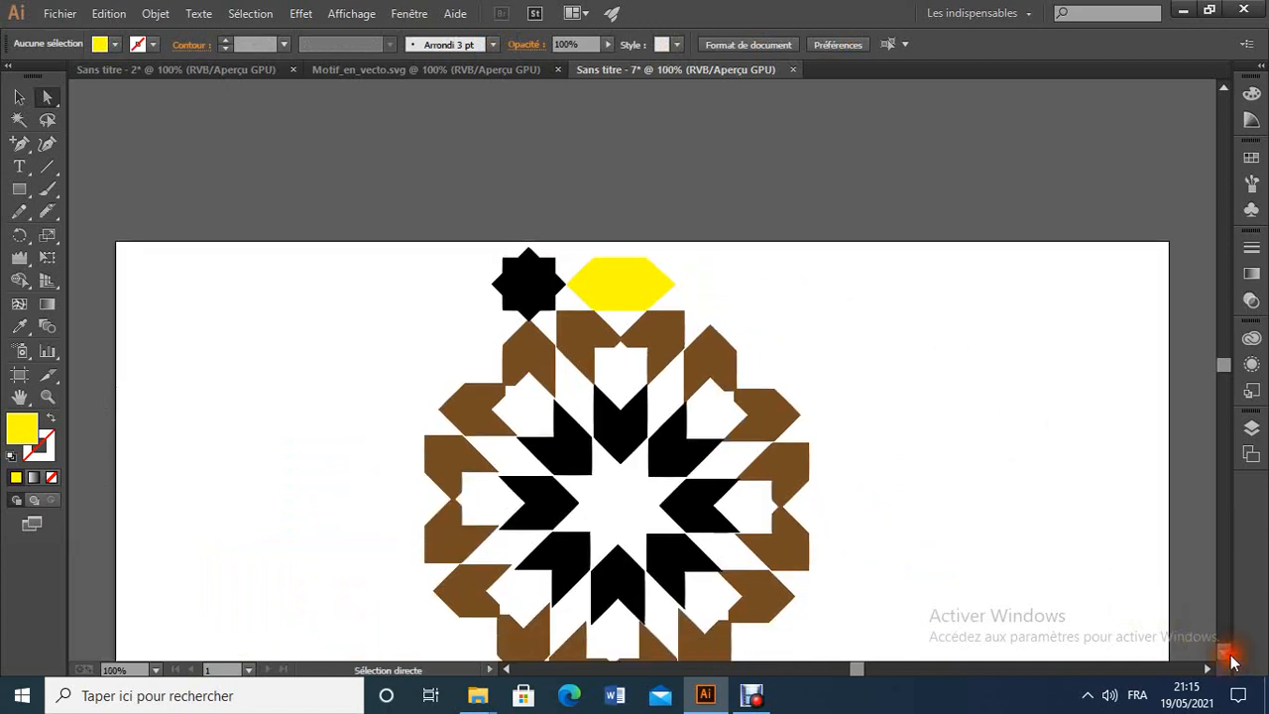
click(1225, 654)
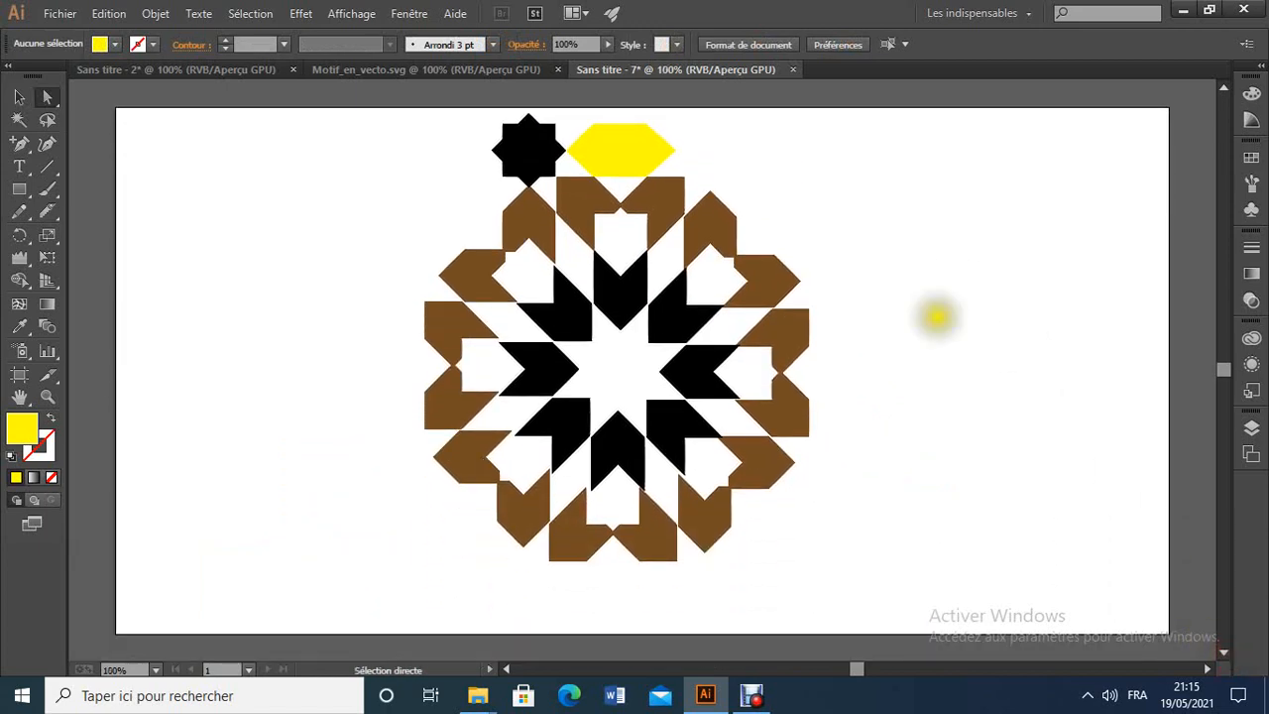
Check the reference motif, then rotate a copy of the black star and yellow hexagon 45° about the centre of the mosaic.
click(489, 72)
click(619, 178)
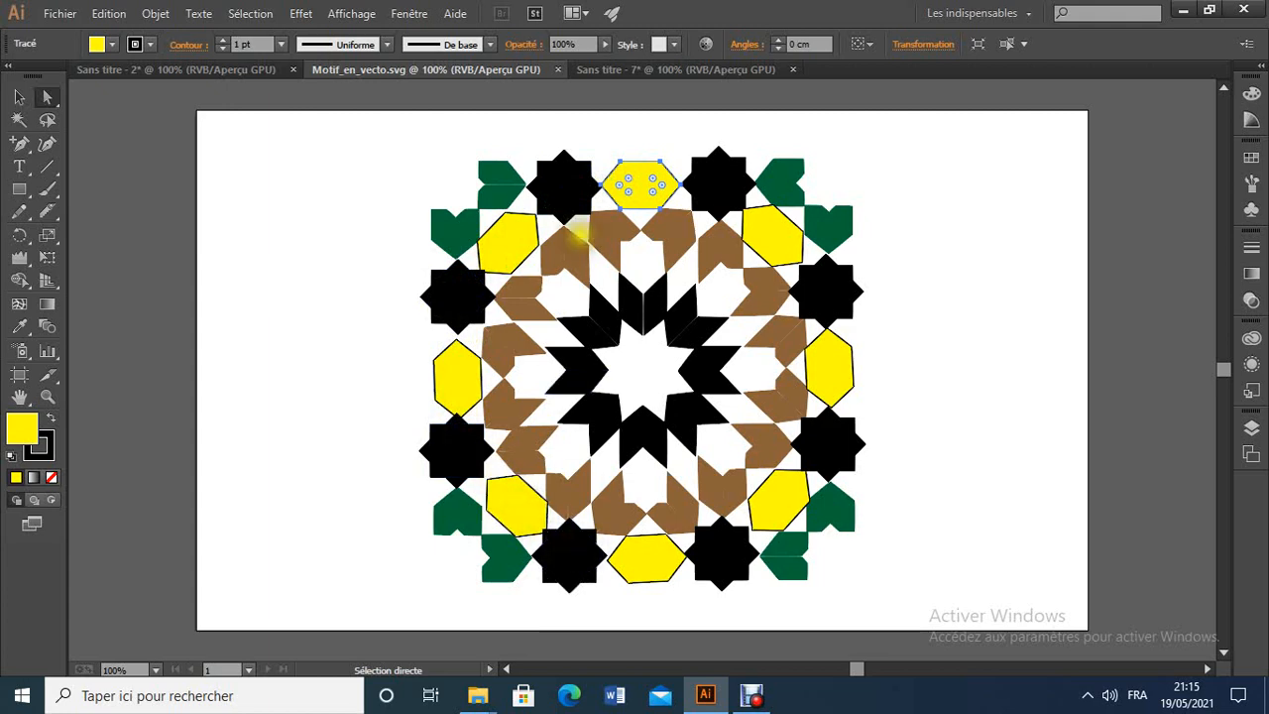
click(637, 70)
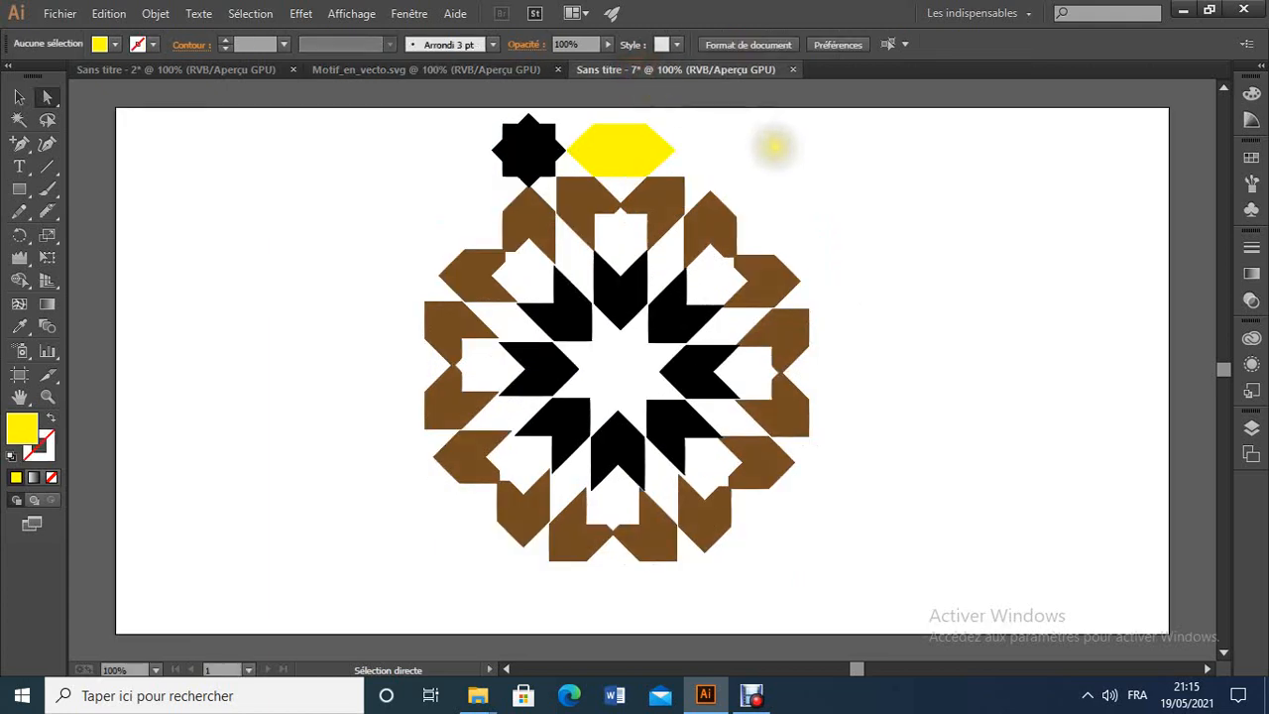
click(15, 97)
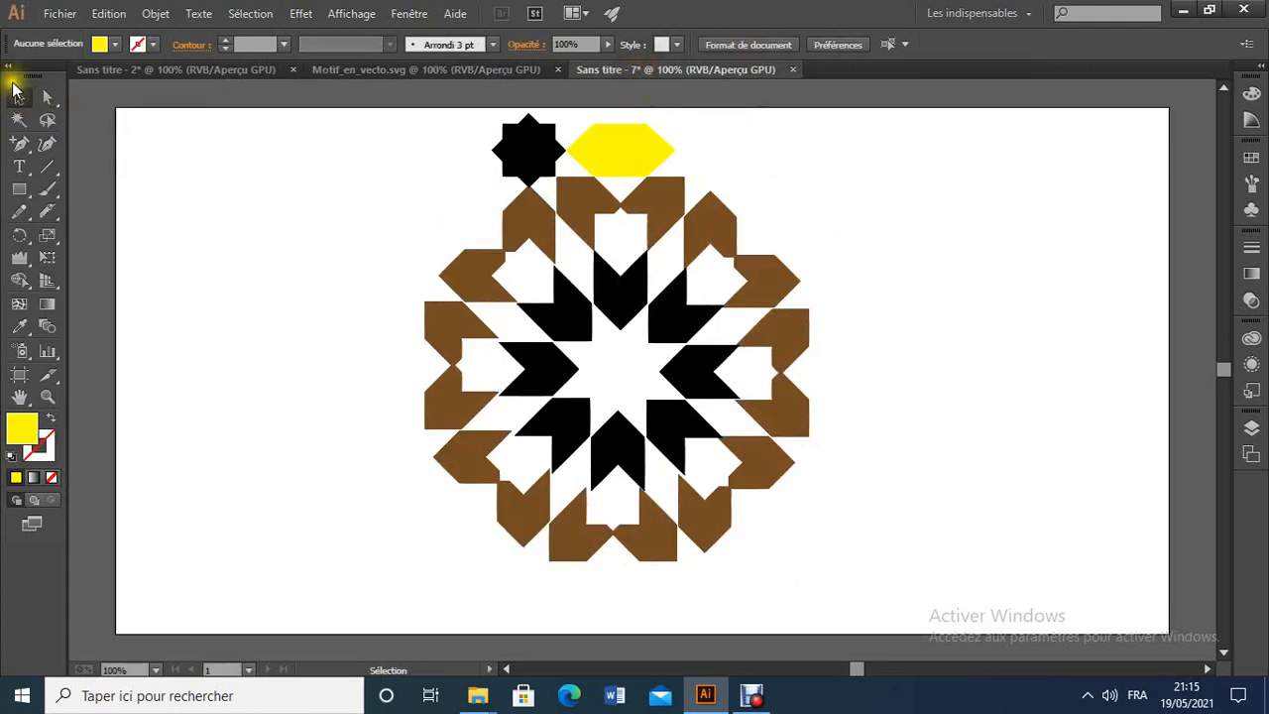
drag(465, 120, 683, 170)
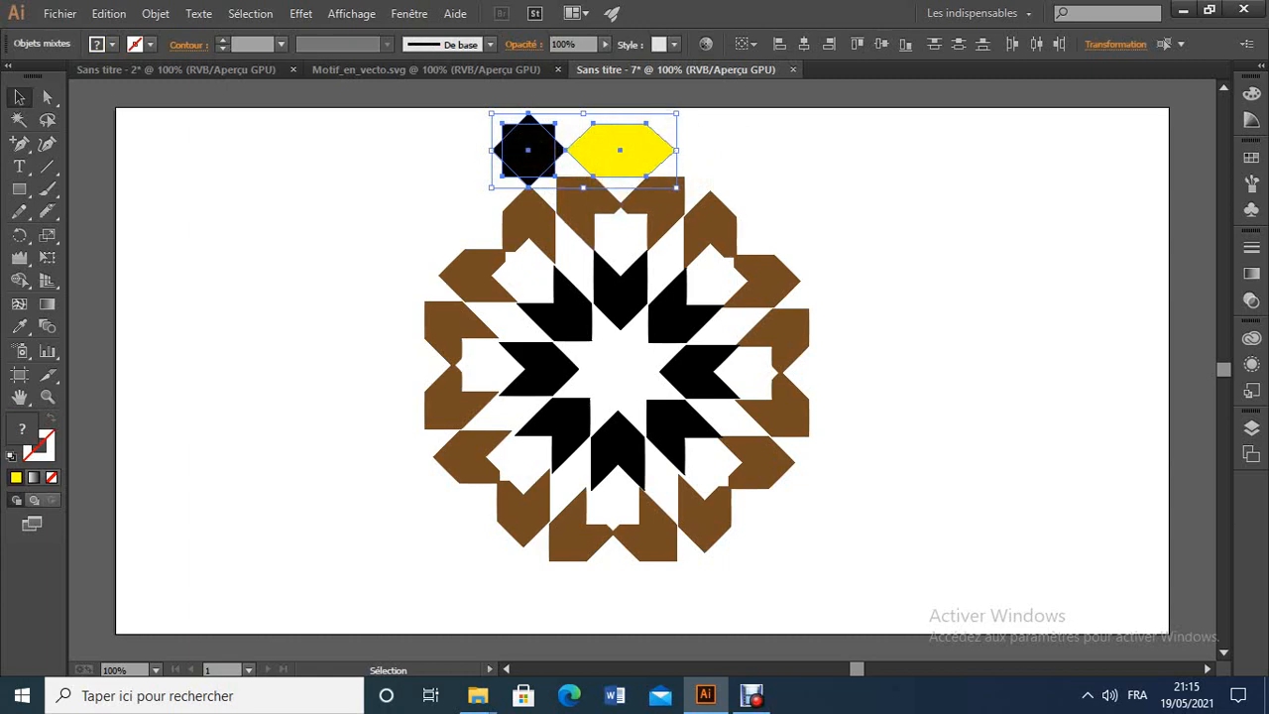
click(20, 237)
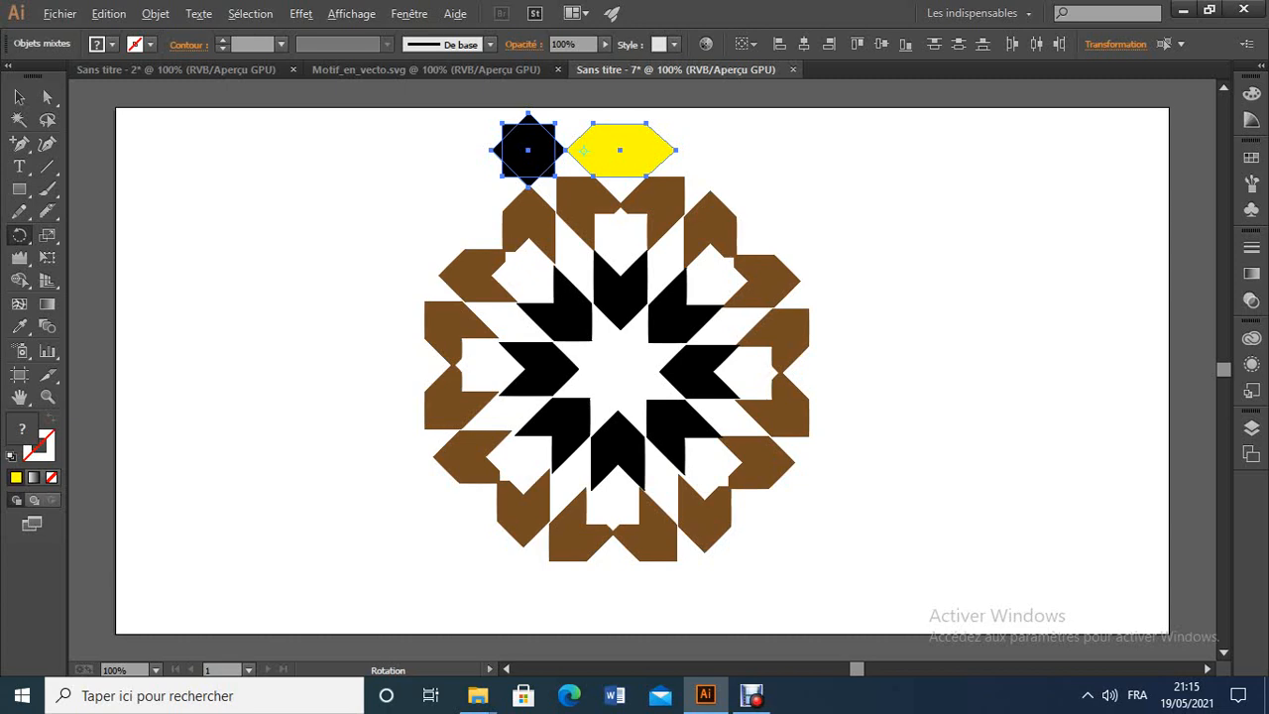
drag(584, 151, 616, 369)
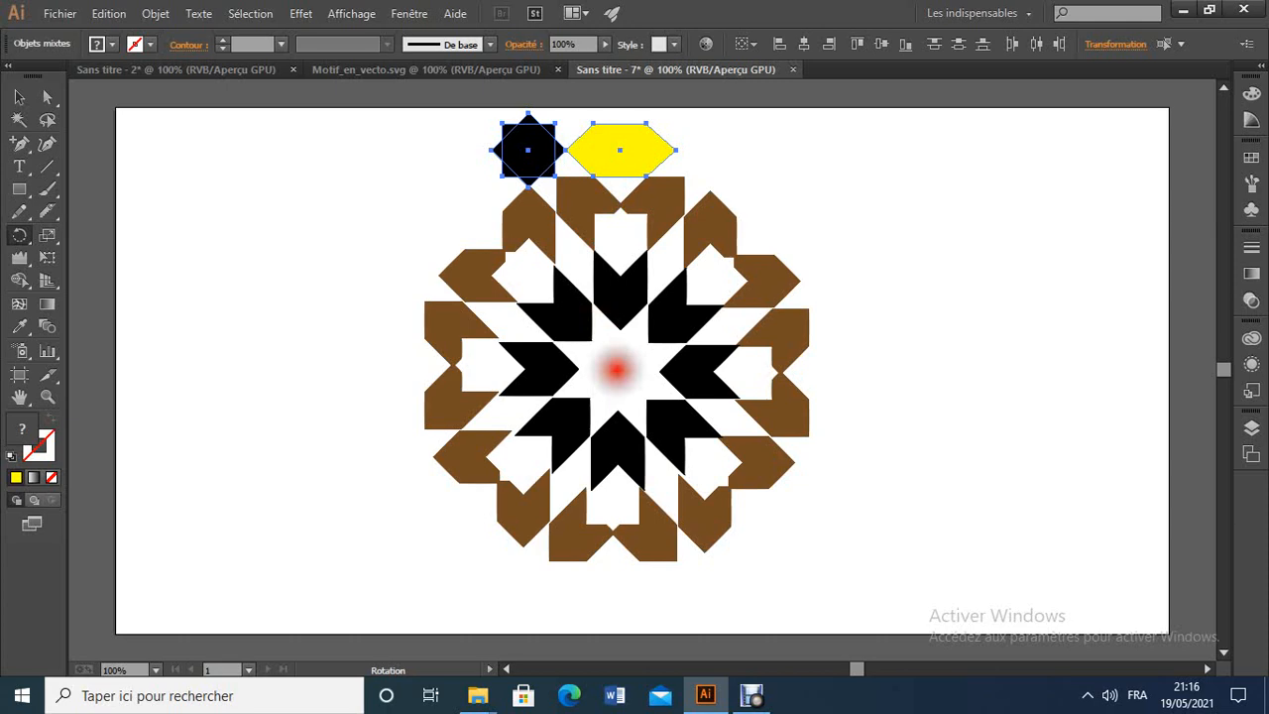
drag(616, 371, 616, 371)
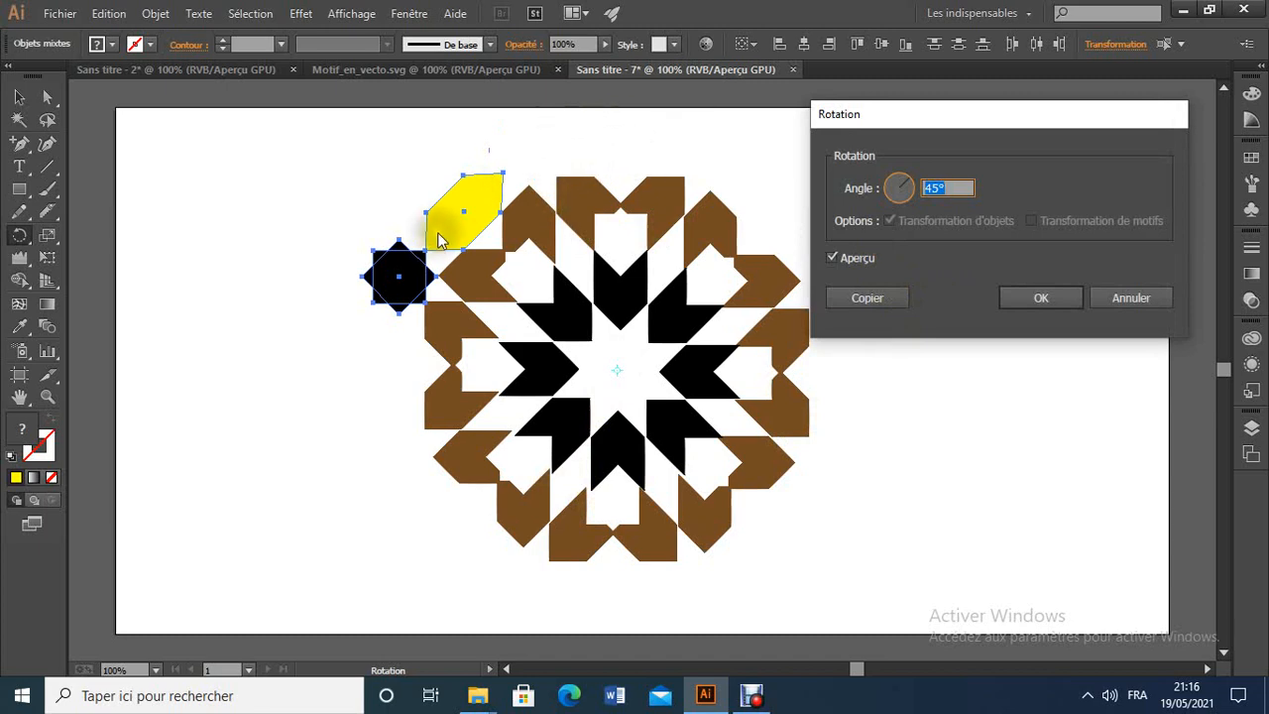
click(868, 299)
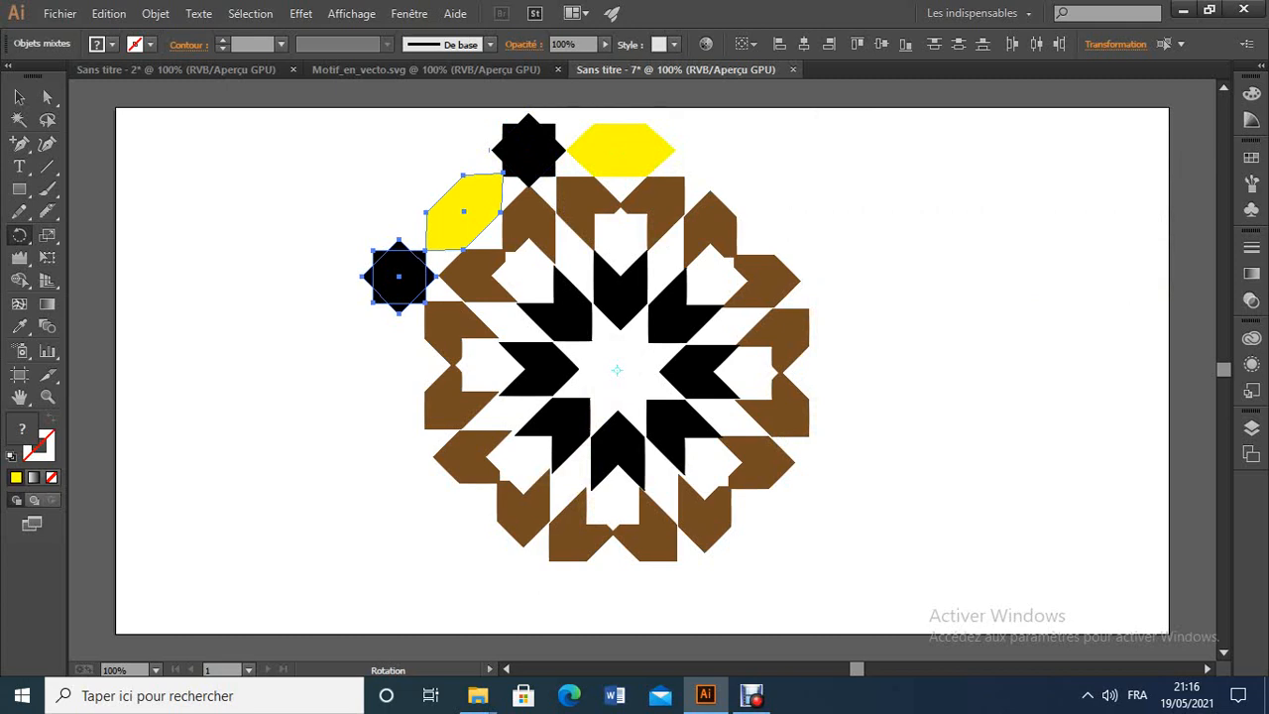
Repeat the 45° rotated copy of the star and hexagon pair until the outer ring is complete.
key(ctrl+d)
key(ctrl+d)
key(ctrl+d)
key(ctrl+d)
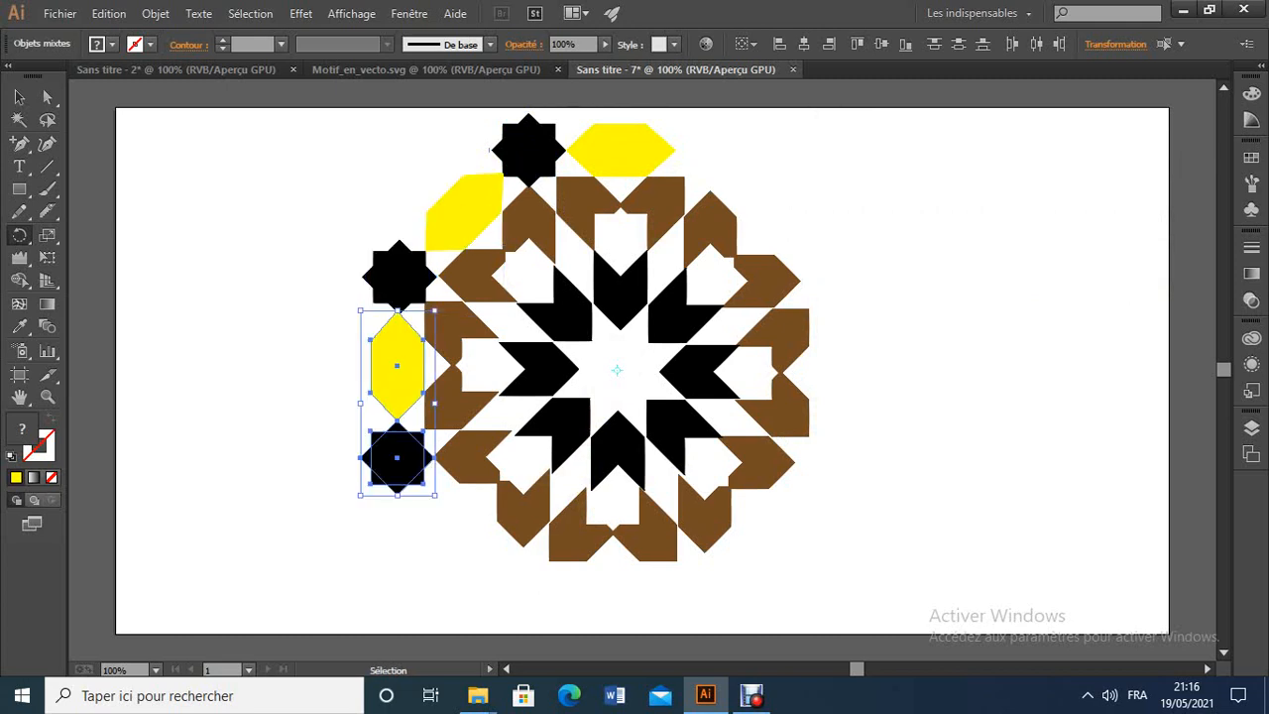
key(ctrl+d)
key(ctrl+d)
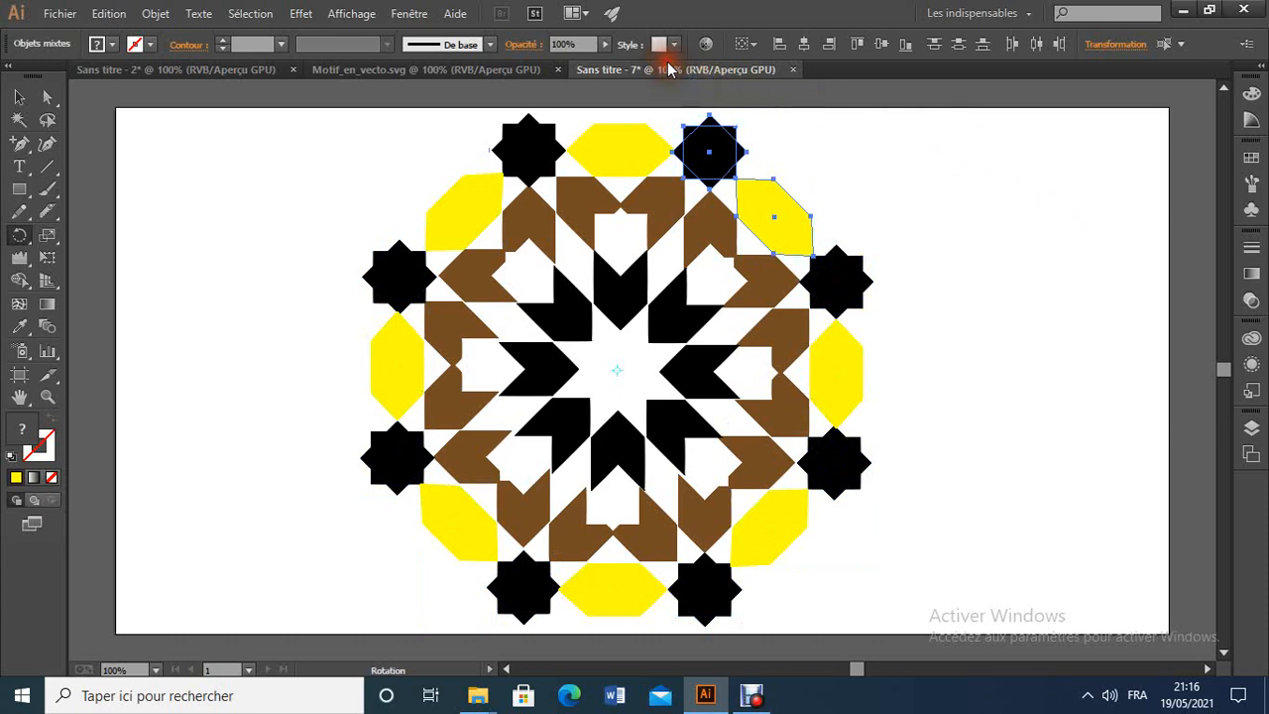
Check the reference motif and duplicate the uppermost black chevron into the empty area right of the mosaic.
click(496, 67)
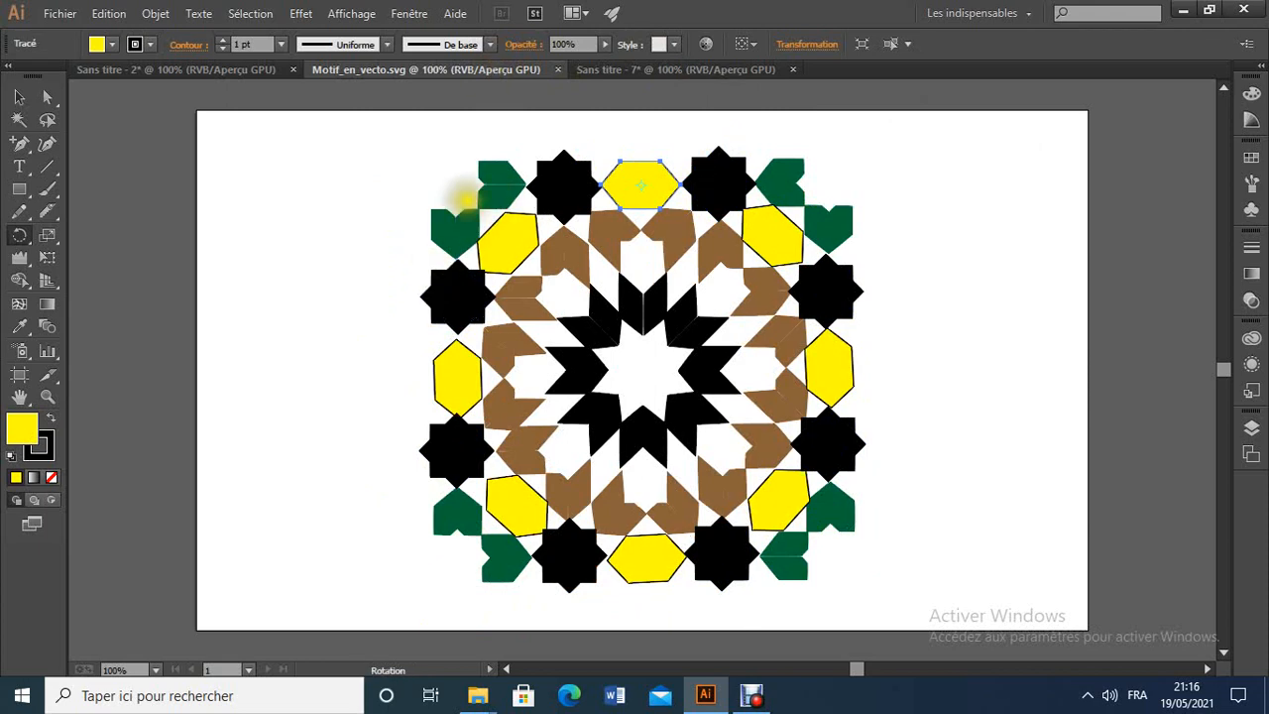
click(637, 71)
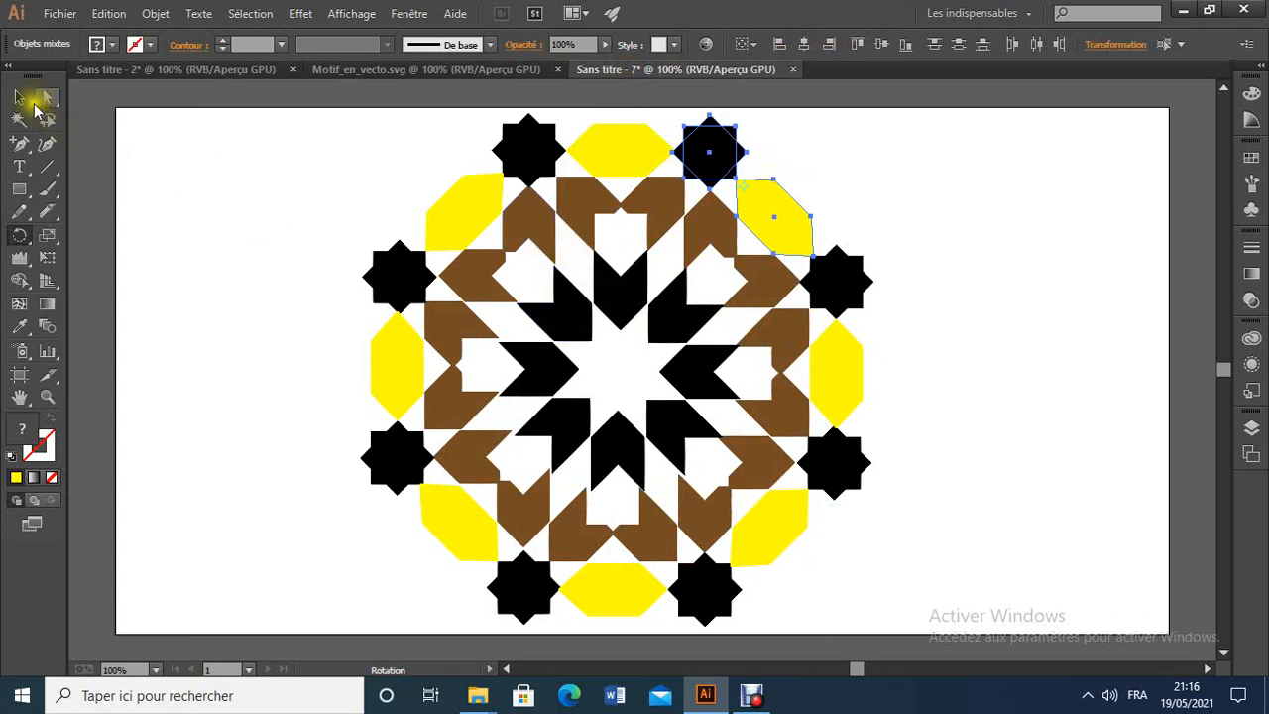
click(22, 97)
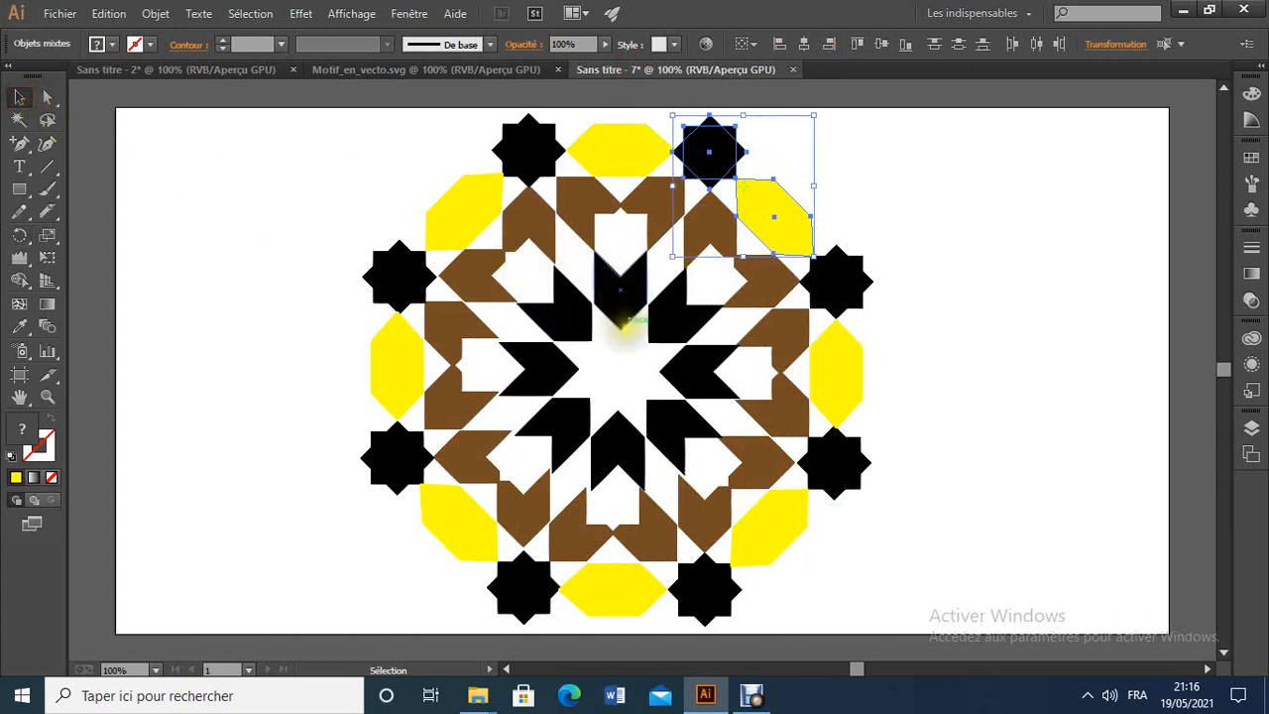
click(619, 317)
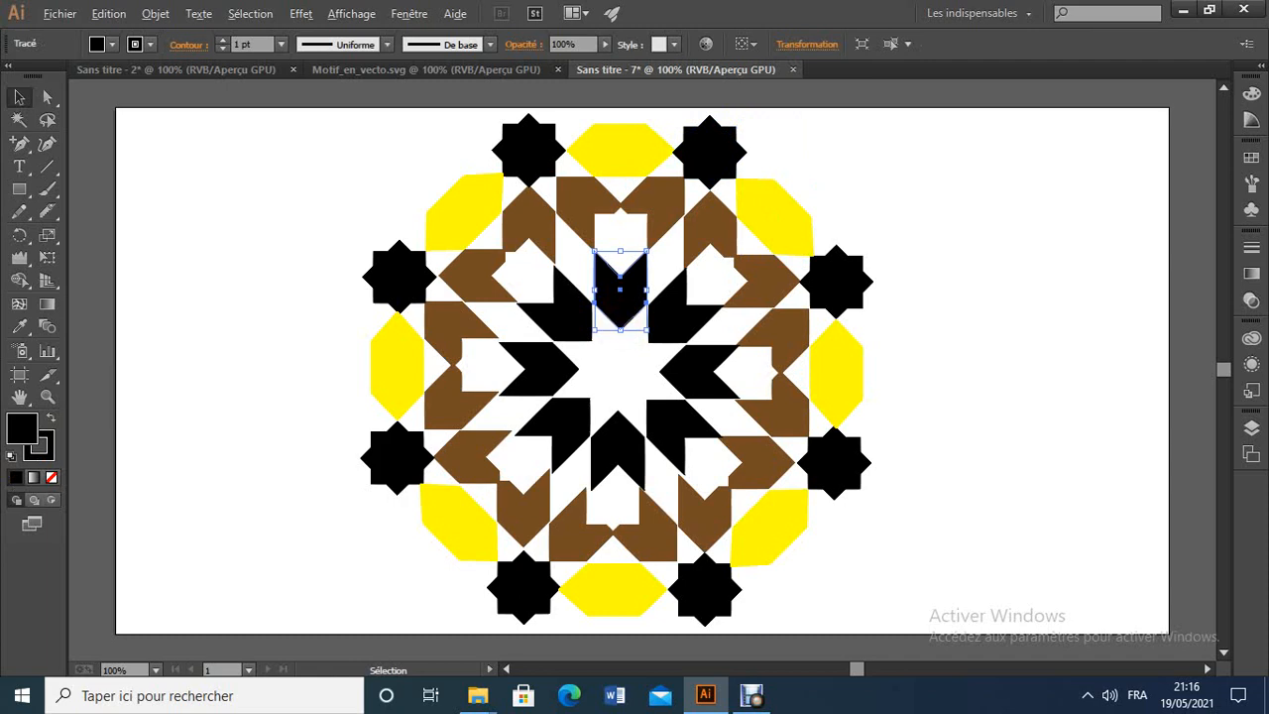
click(622, 309)
drag(622, 309, 1024, 277)
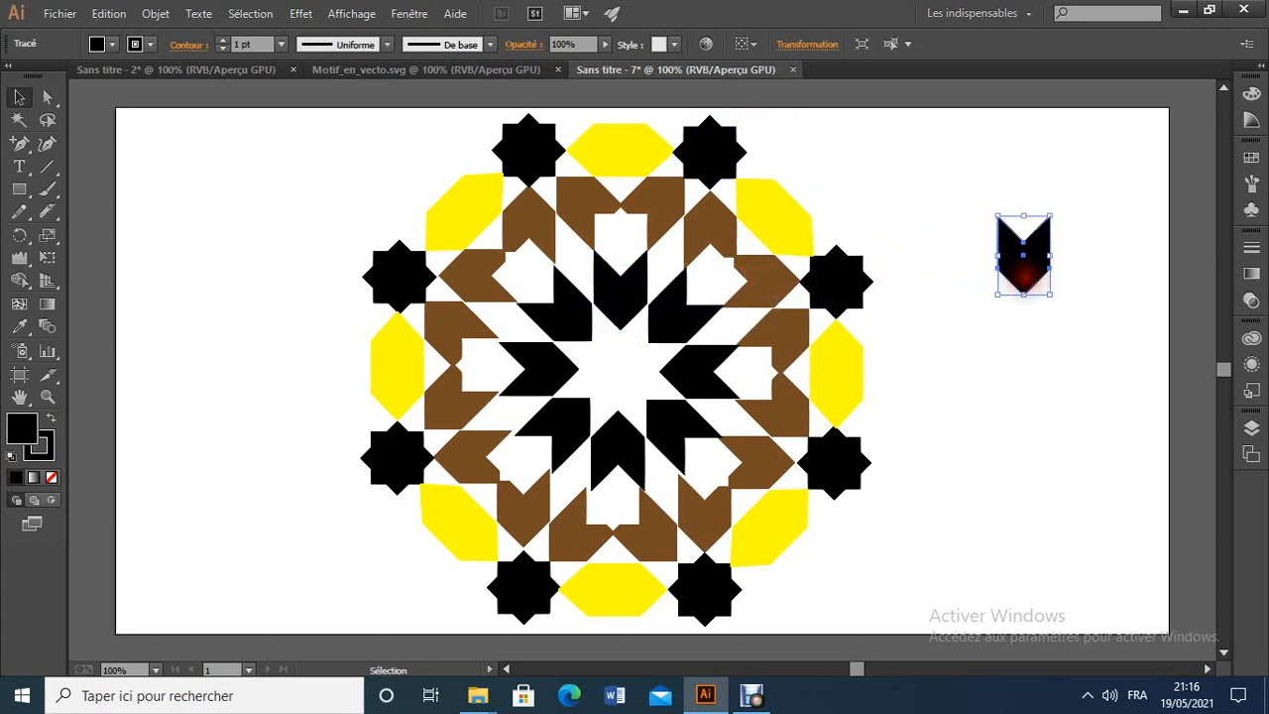
Check the corner shapes in the reference motif and fill the duplicated chevron with dark green.
click(486, 70)
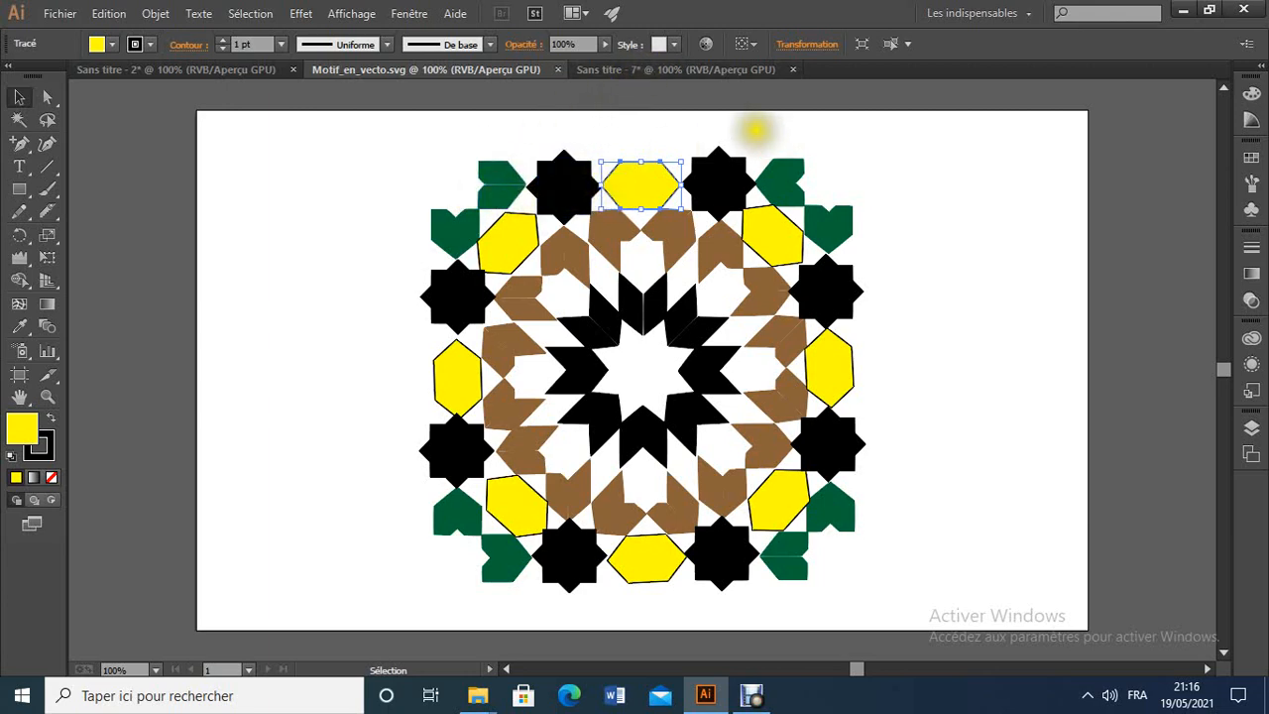
click(671, 71)
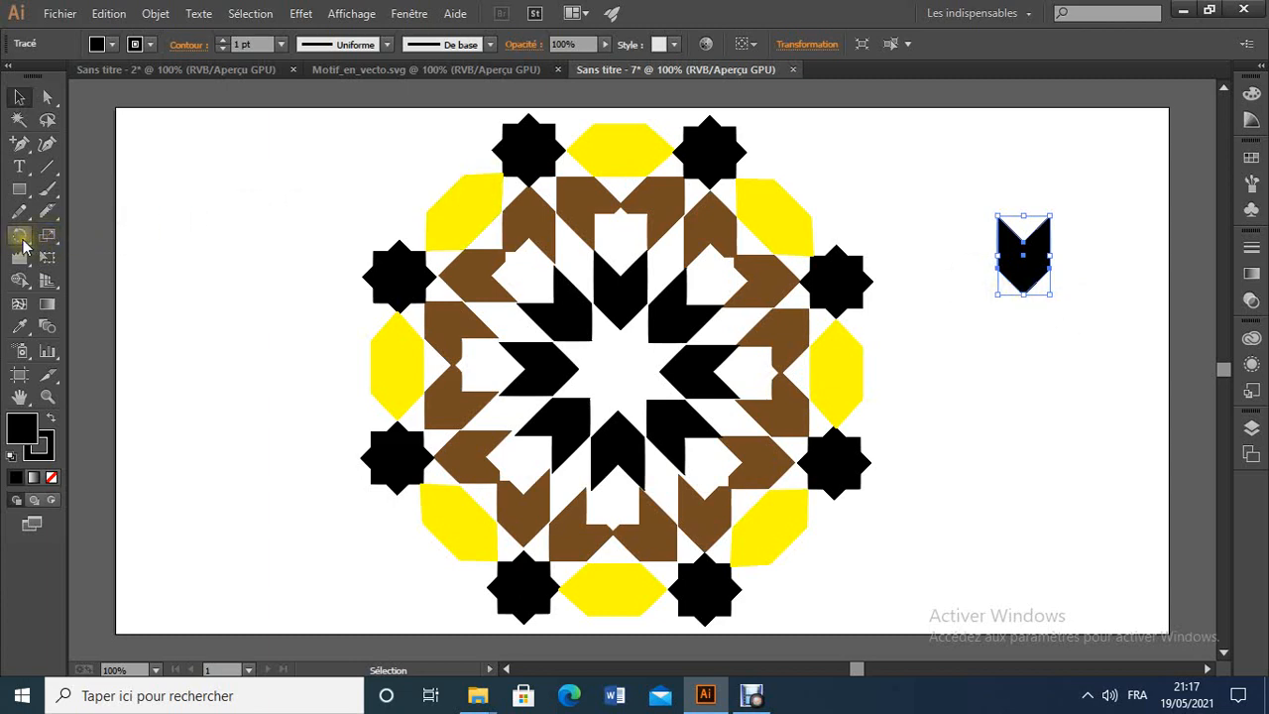
click(989, 424)
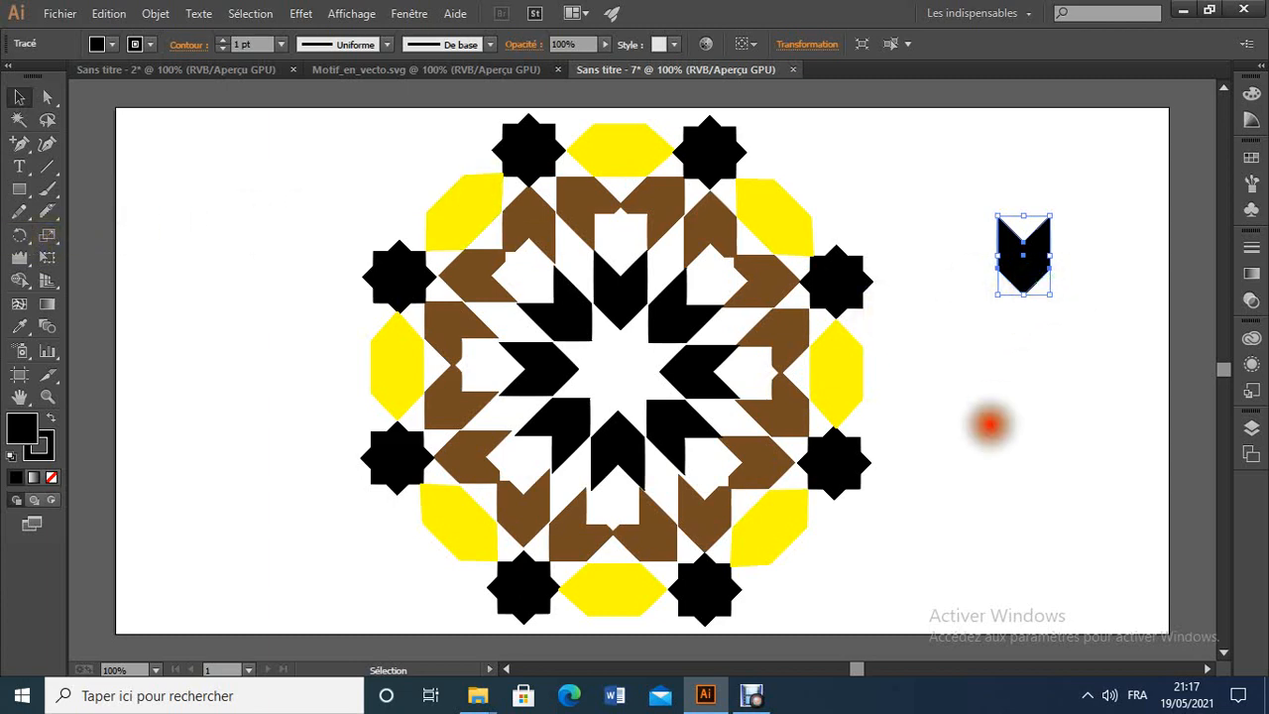
click(1019, 262)
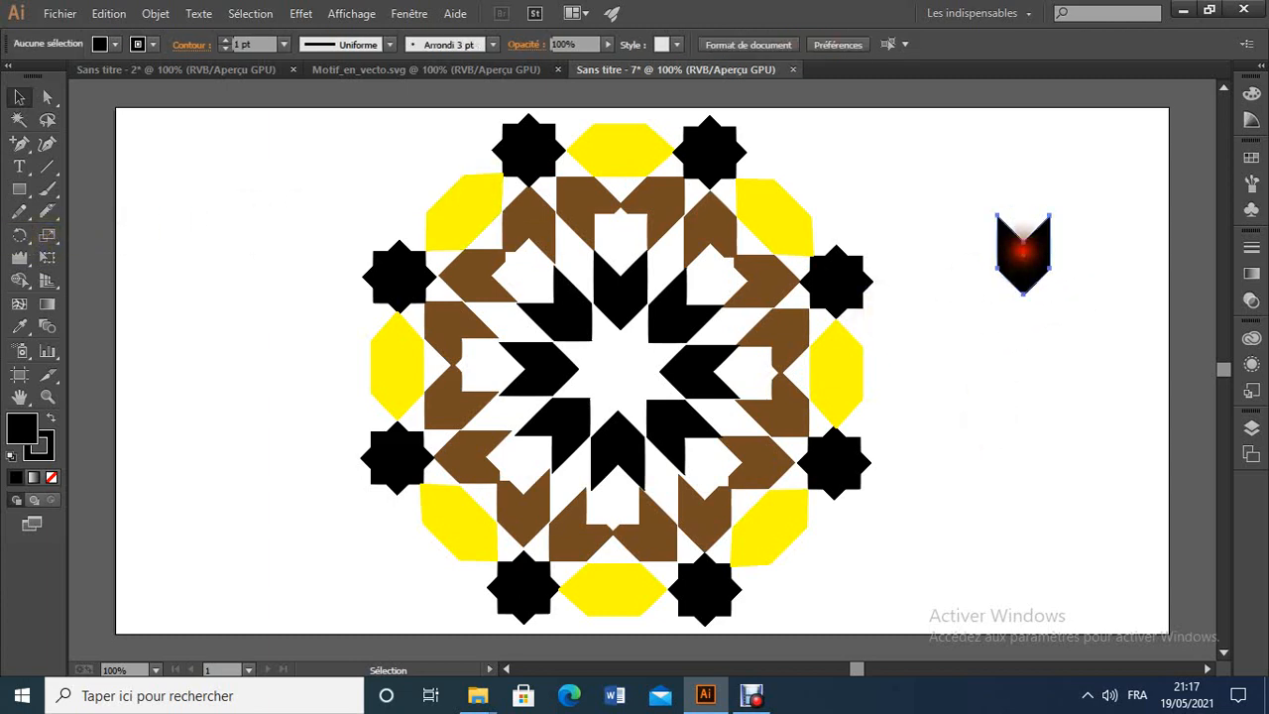
click(114, 44)
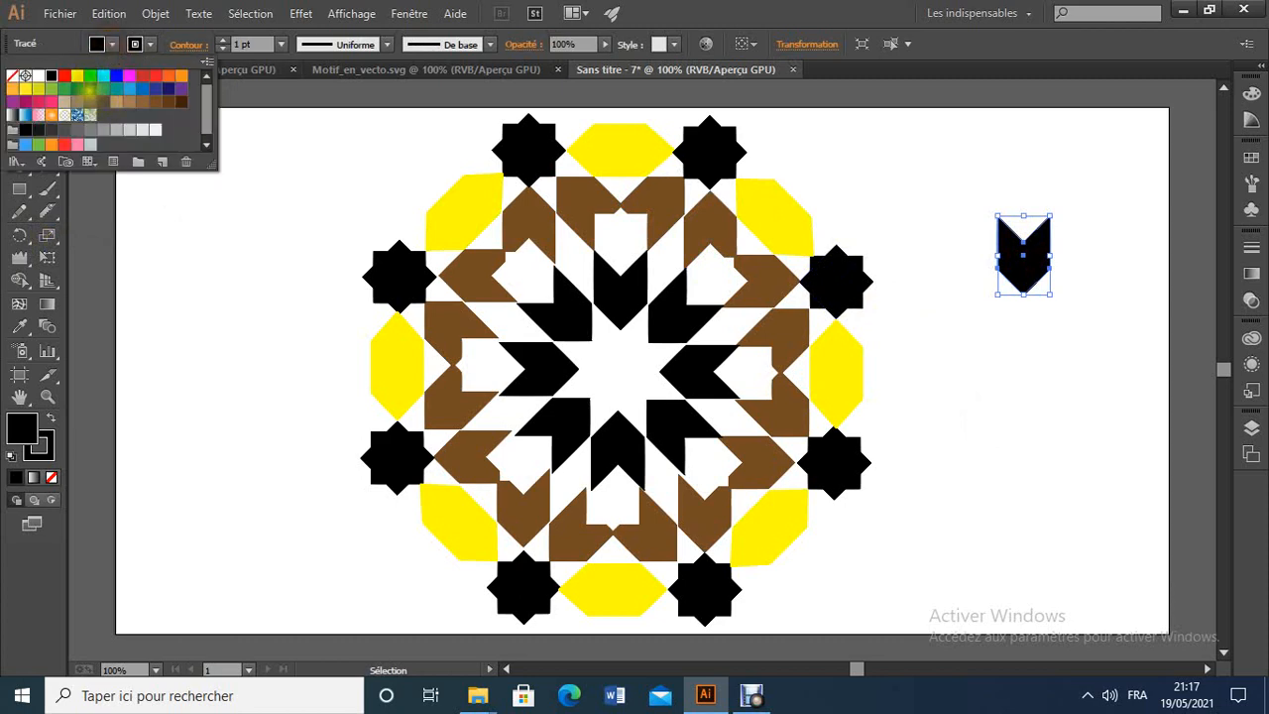
click(91, 90)
click(986, 391)
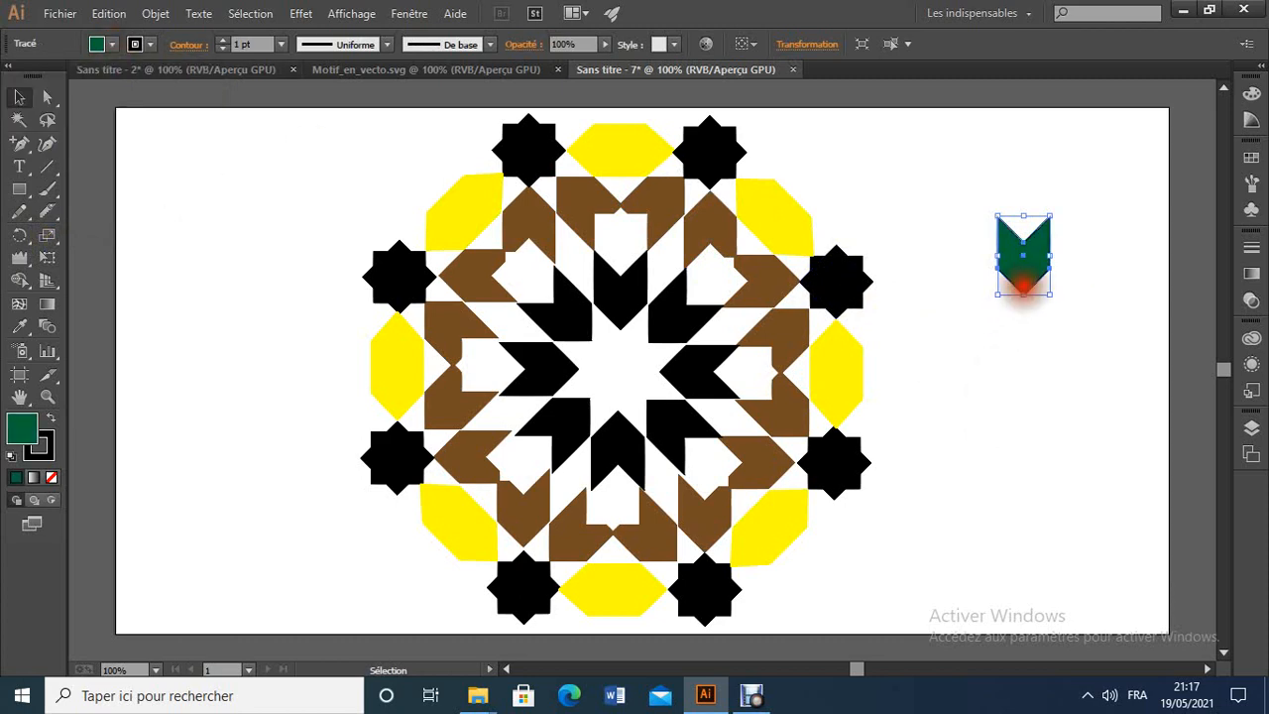
click(20, 235)
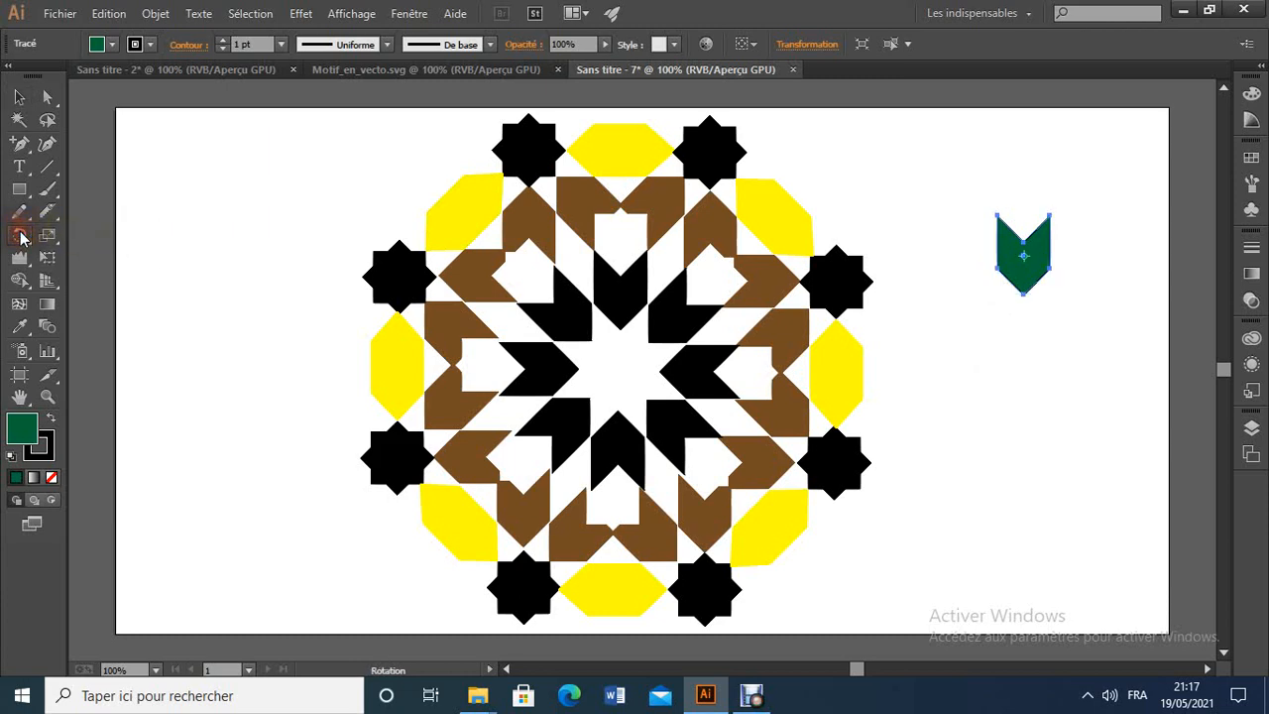
double_click(20, 236)
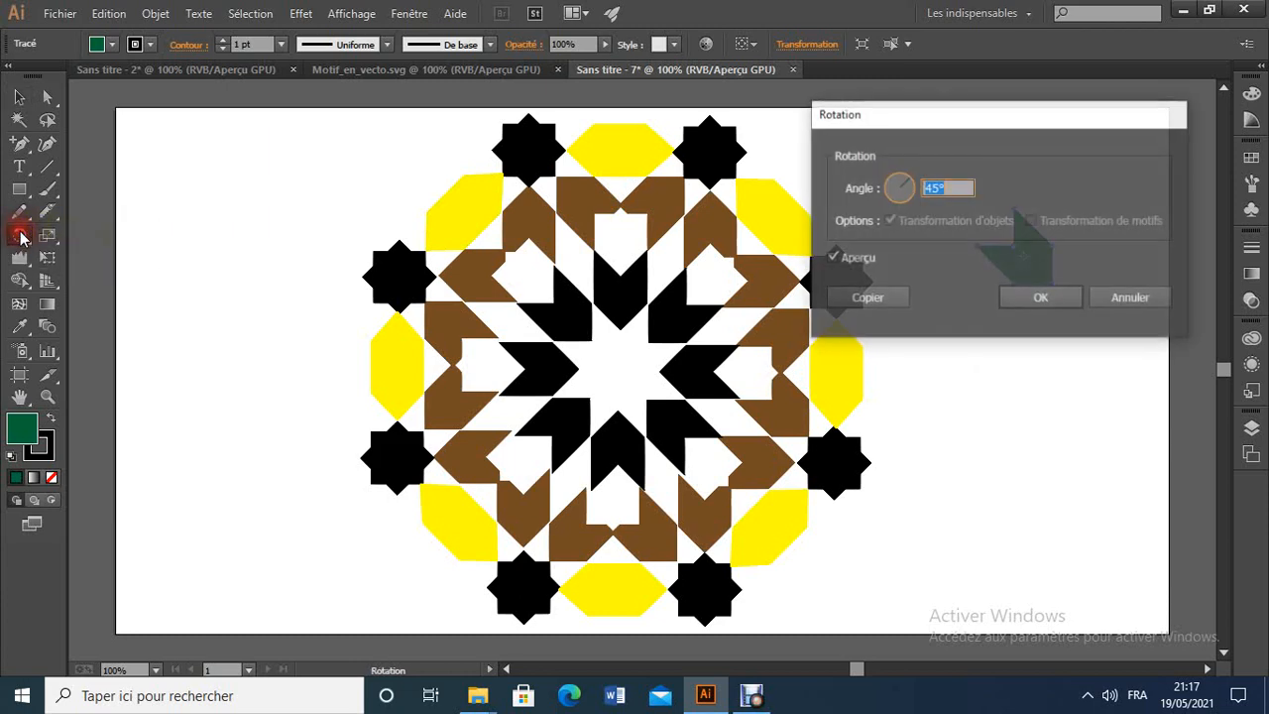
click(1130, 300)
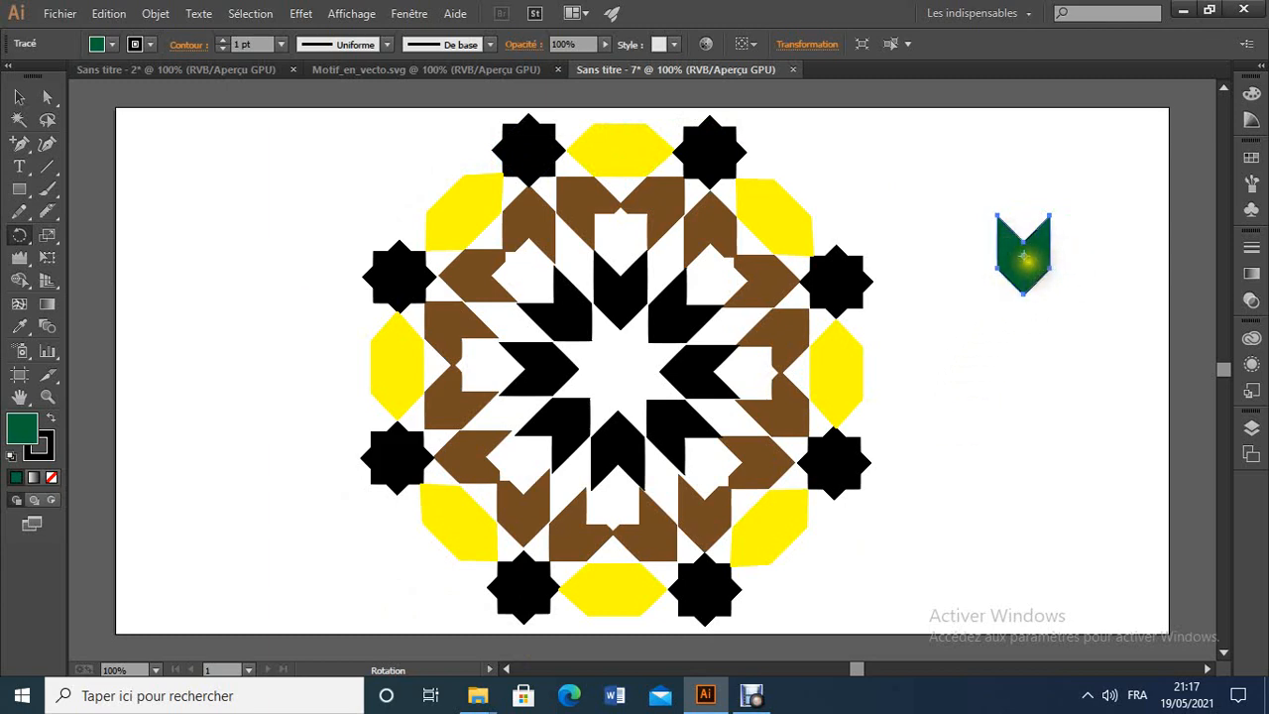
Rotate the green chevron 90° about its own centre so it points right.
double_click(18, 237)
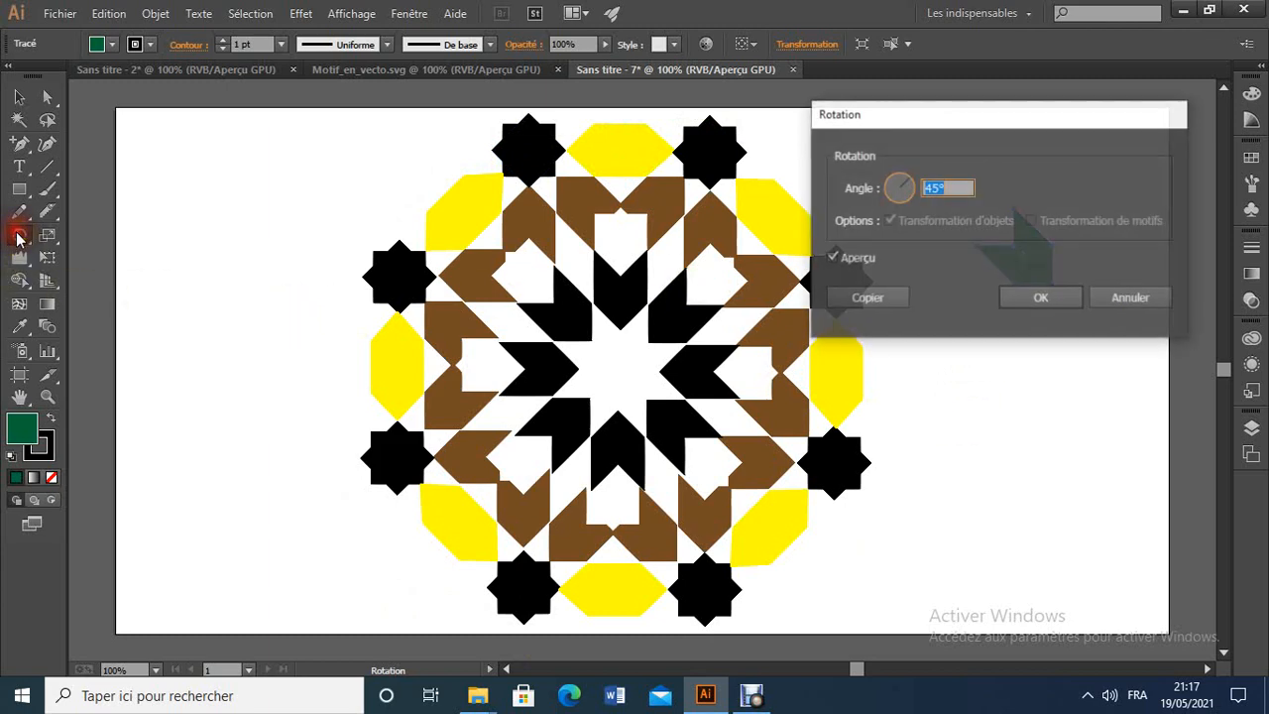
drag(1110, 119, 649, 146)
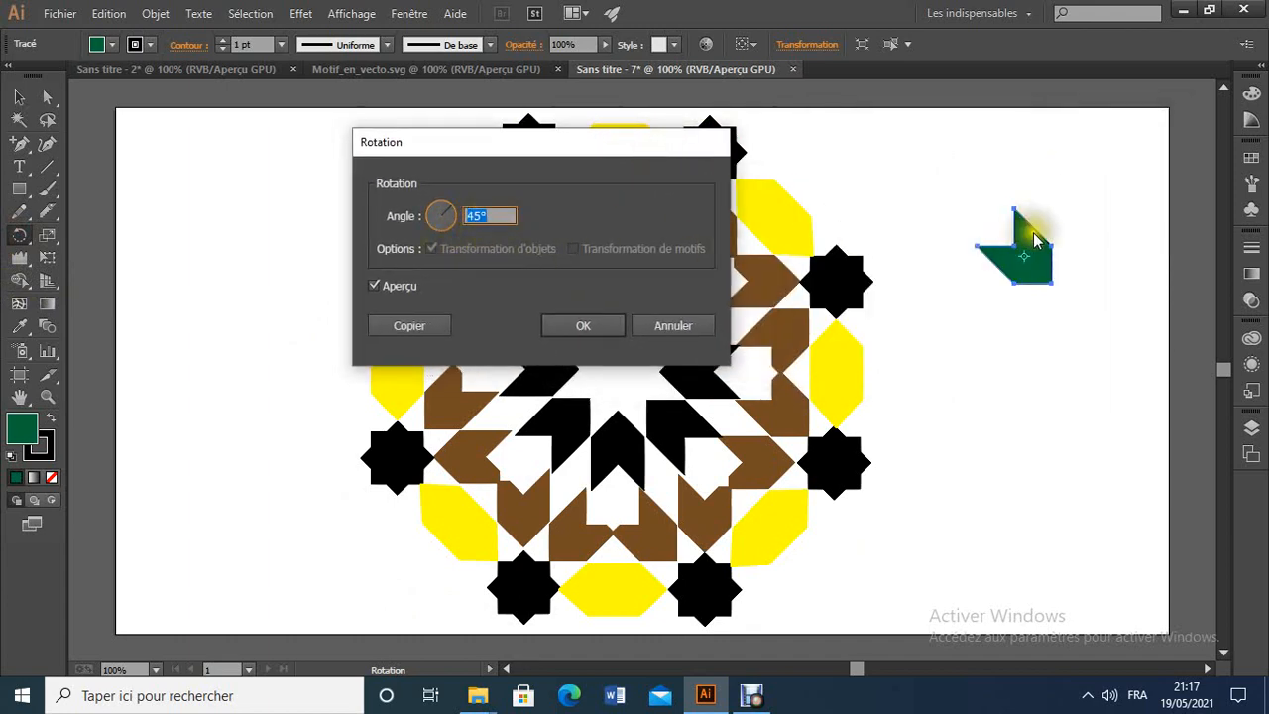
click(376, 285)
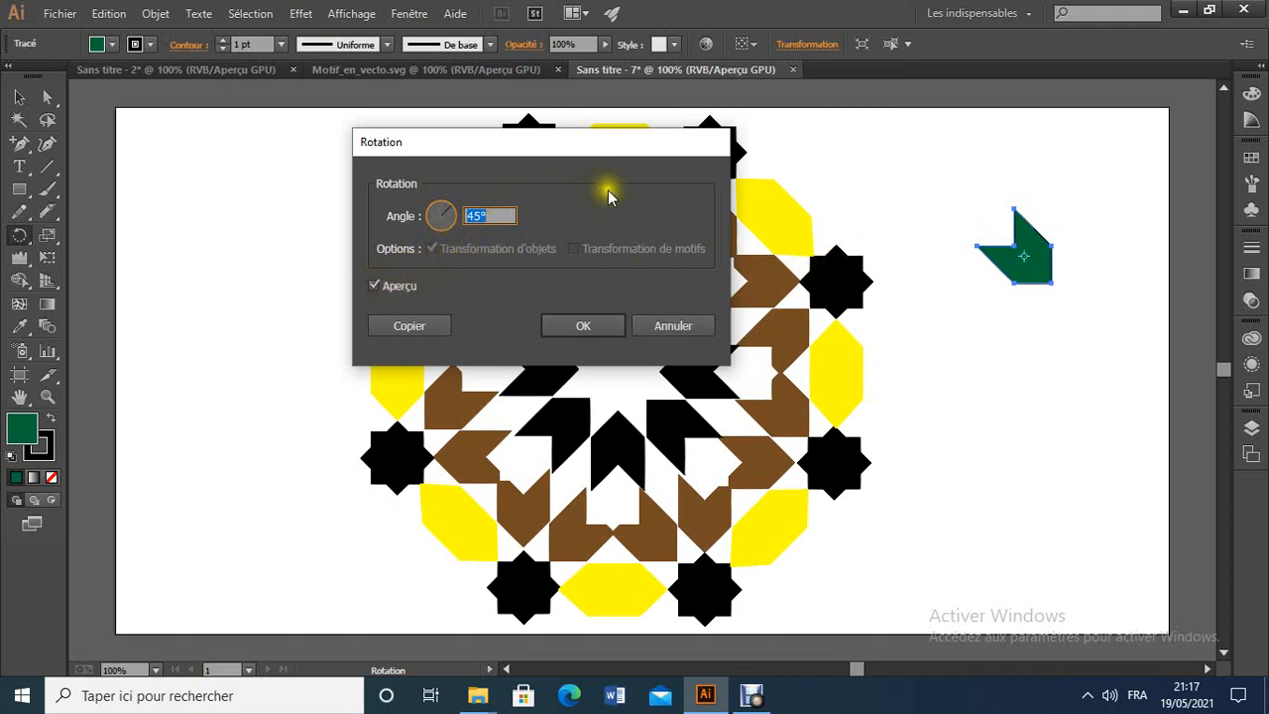
key(BackSpace)
text(90)
click(583, 325)
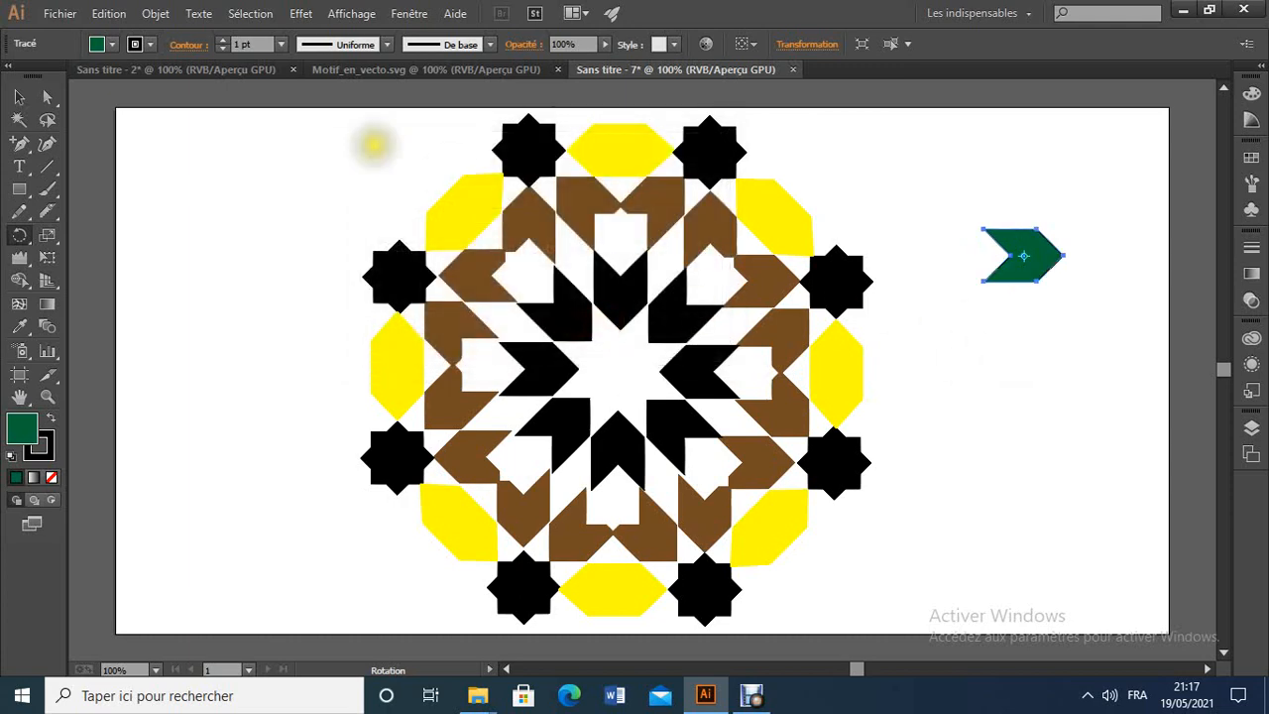
Check the reference motif, move the green chevron to the left of the upper-left black star, and nudge it down twice.
click(20, 96)
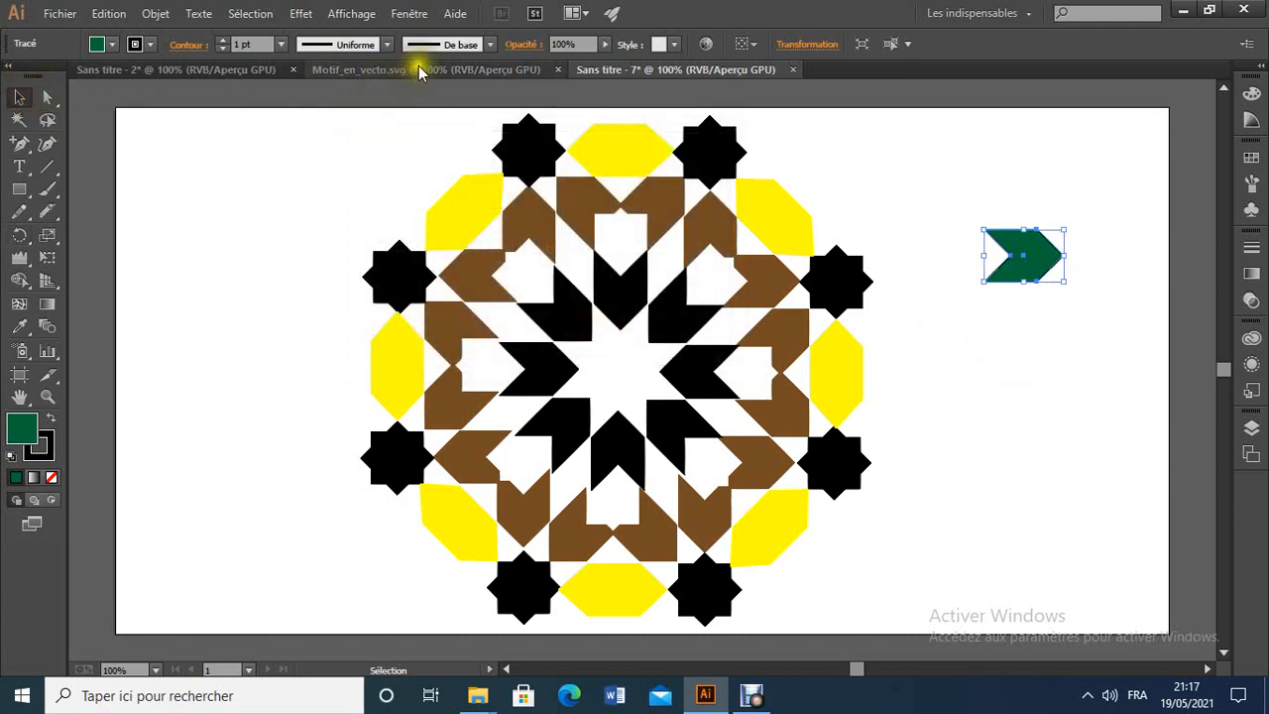
click(419, 67)
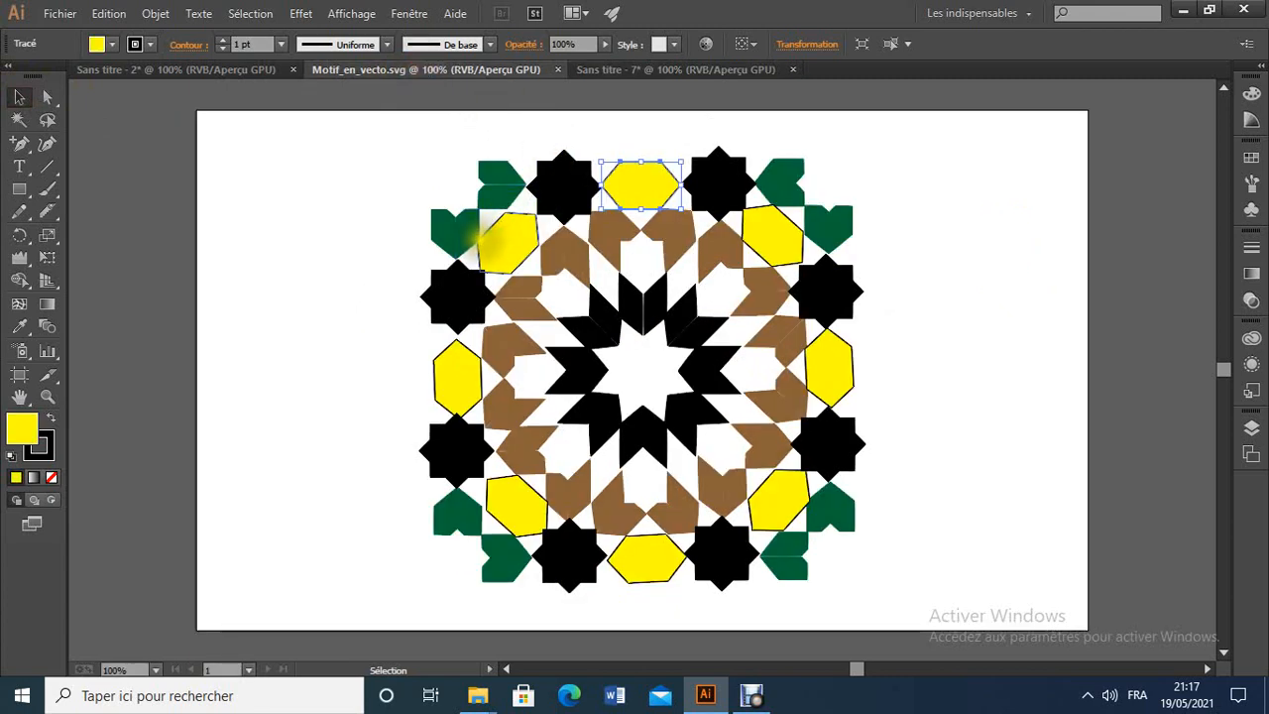
click(626, 68)
drag(1021, 254, 448, 139)
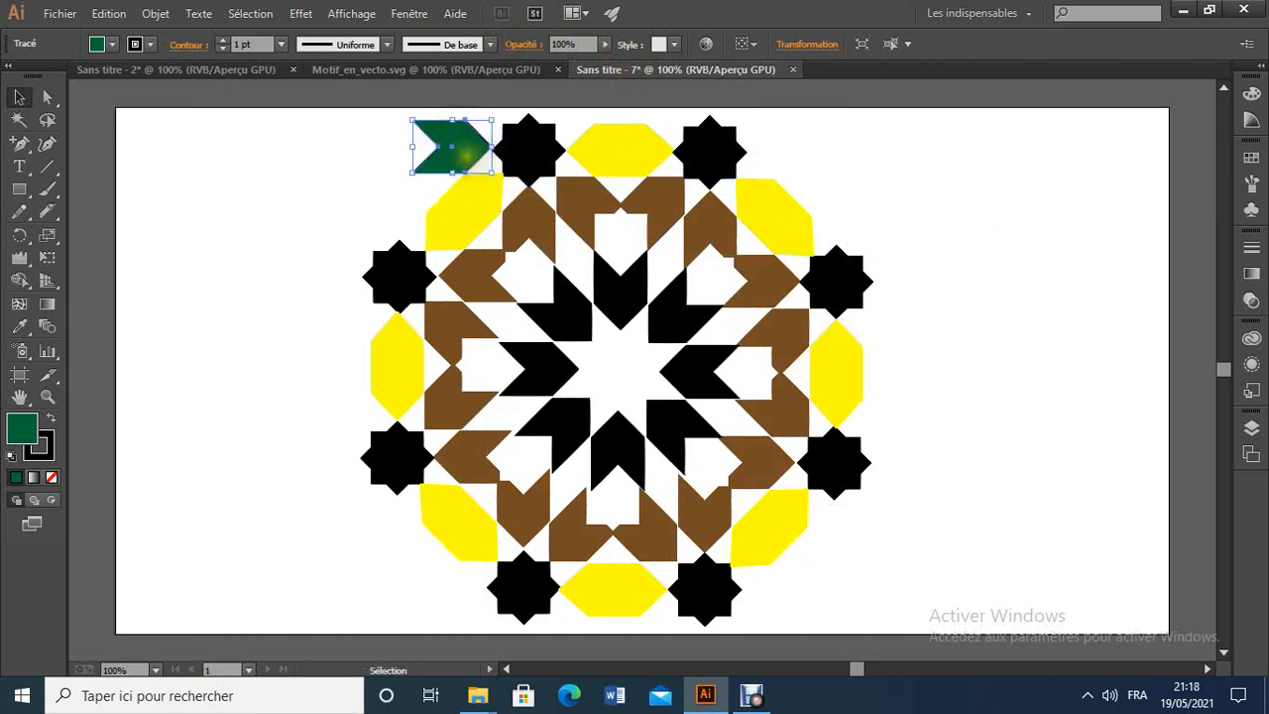
click(464, 153)
key(Down)
key(Down)
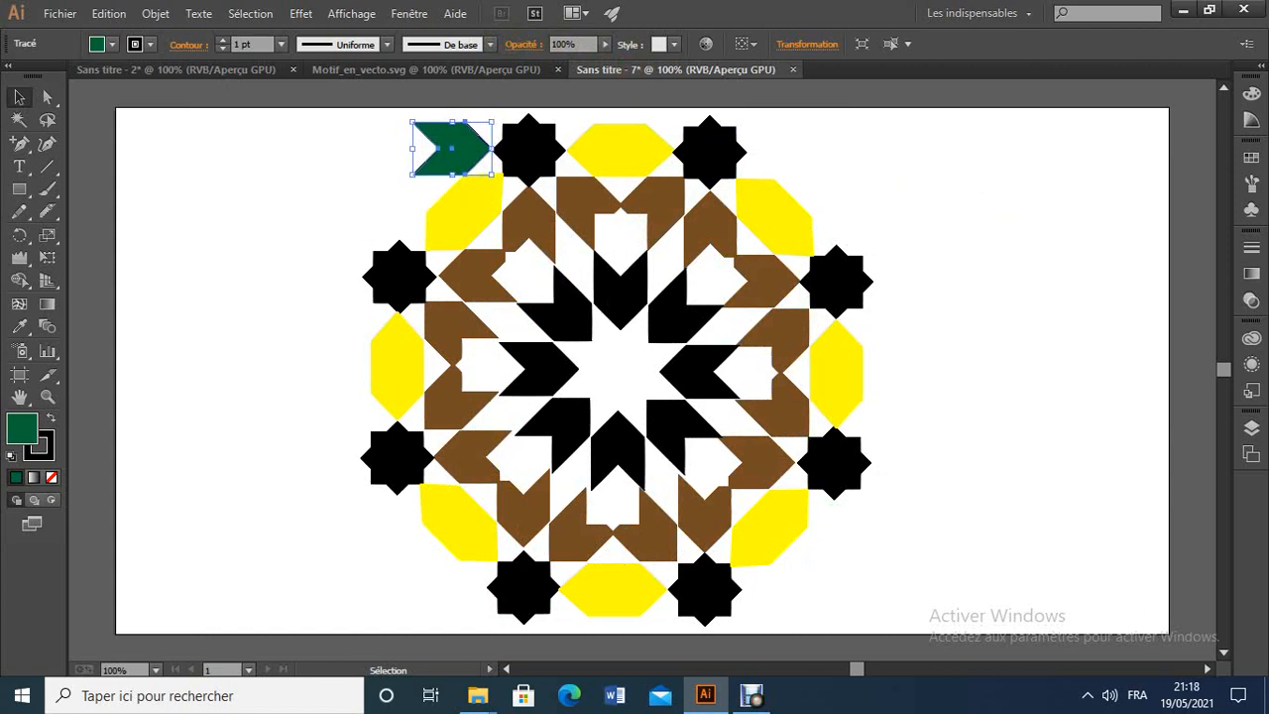
Nudge the green chevron right twice so its tip meets the black star's left point.
click(979, 175)
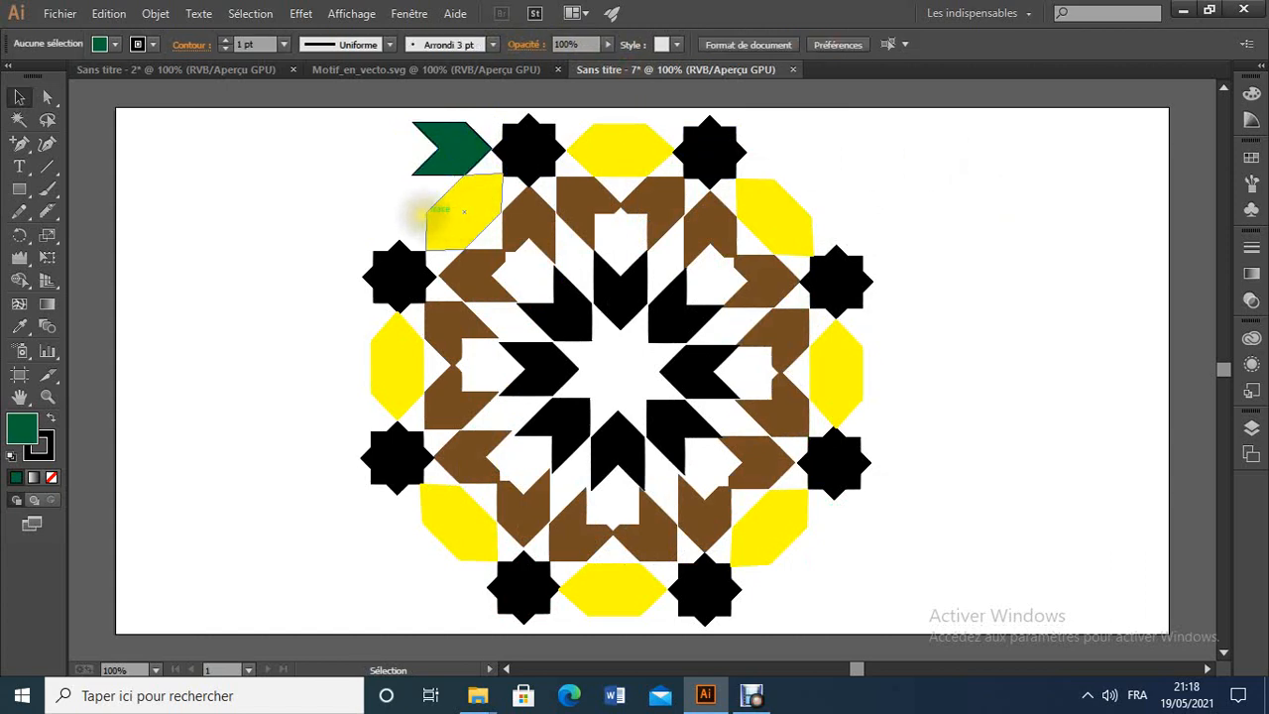
click(454, 154)
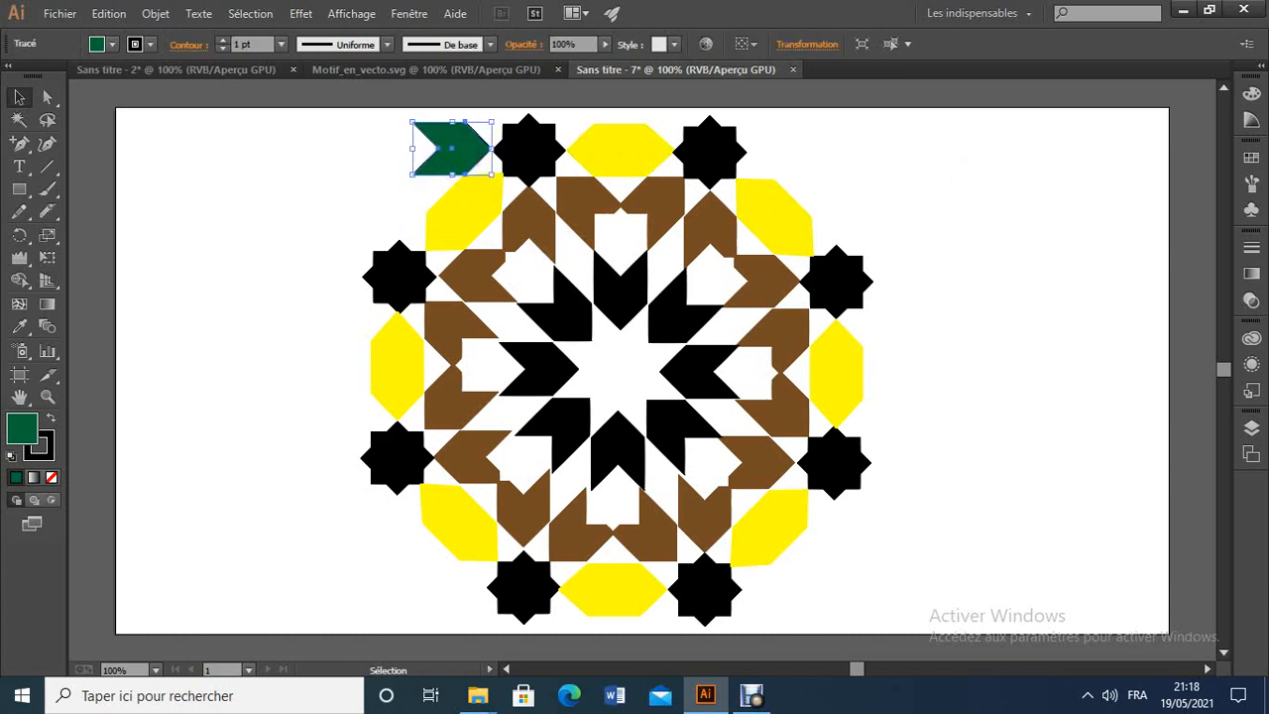
key(Right)
key(Right)
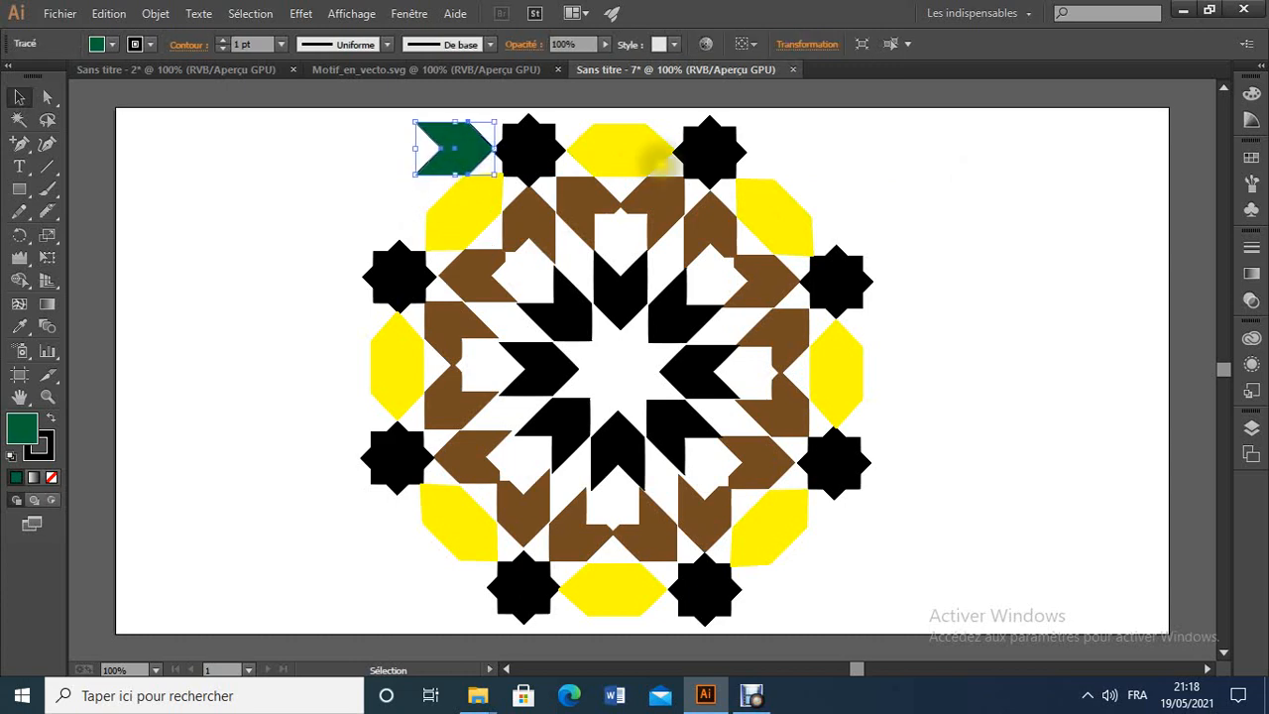
Cut vertically through the green chevron near its two rear tips with the Knife tool, in line with the yellow hexagon's left edge.
click(957, 184)
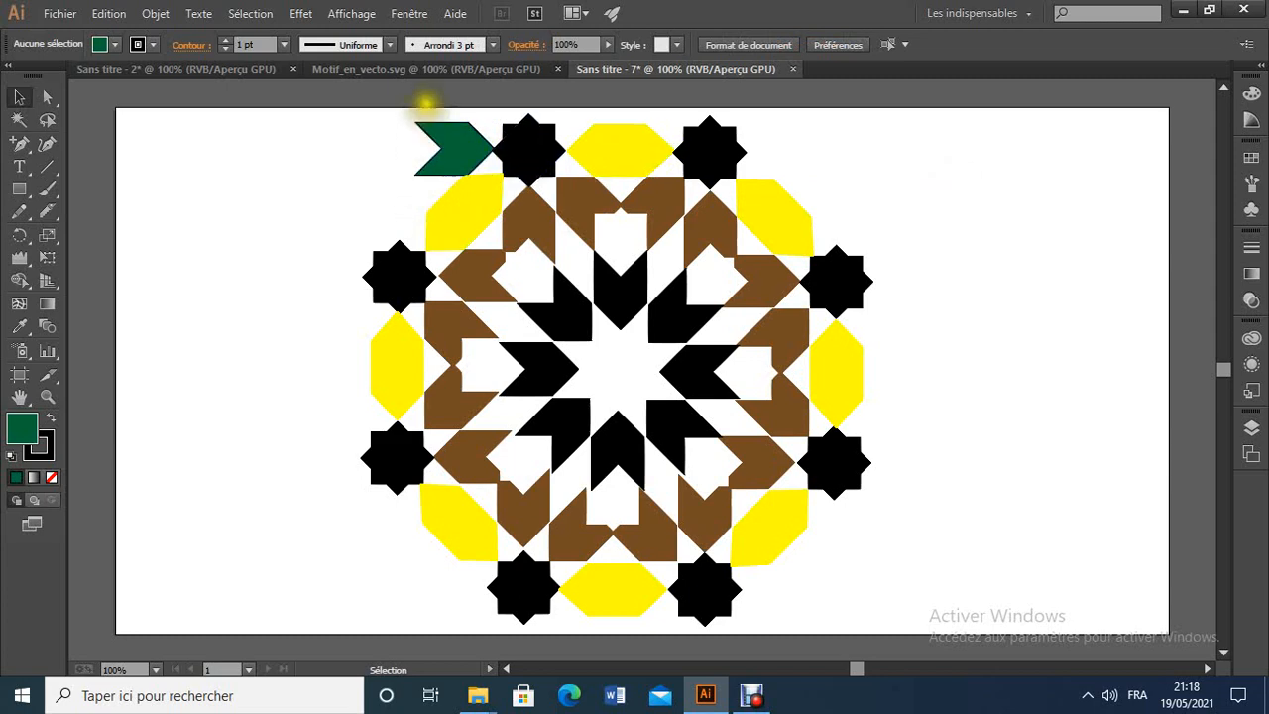
click(47, 211)
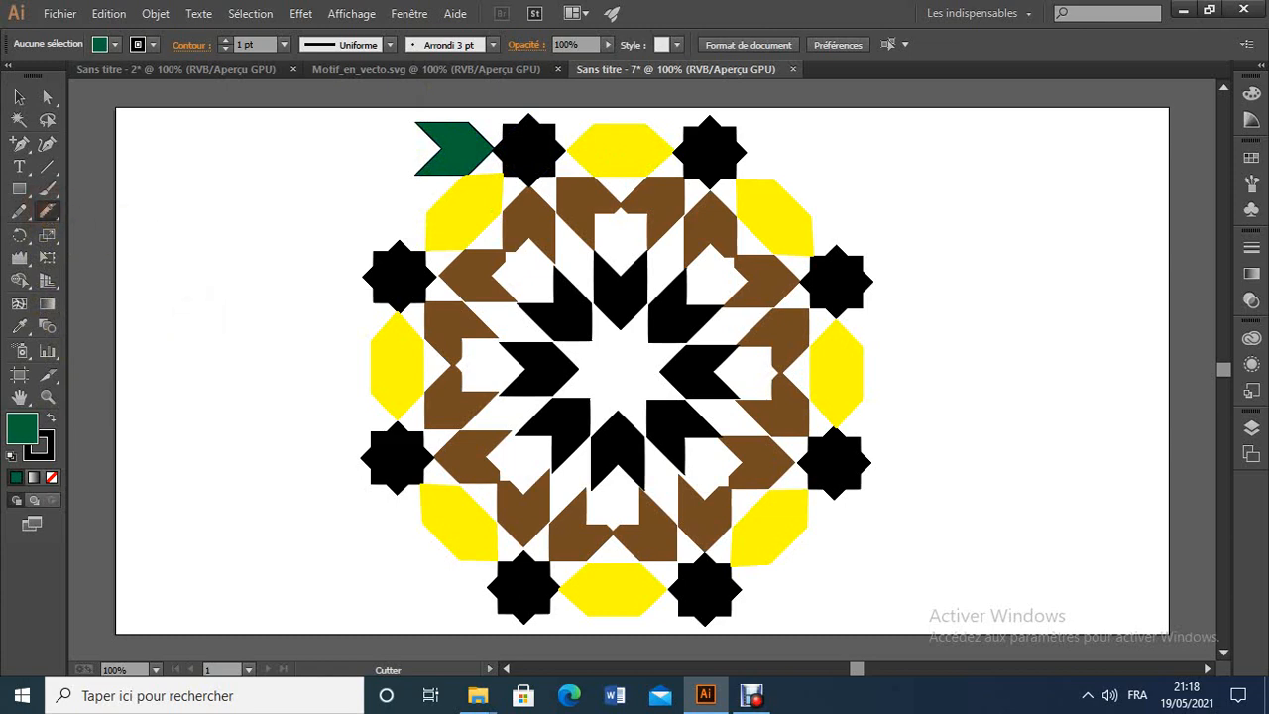
mouse_move(194, 328)
mouse_down()
mouse_move(295, 236)
mouse_move(303, 189)
mouse_up()
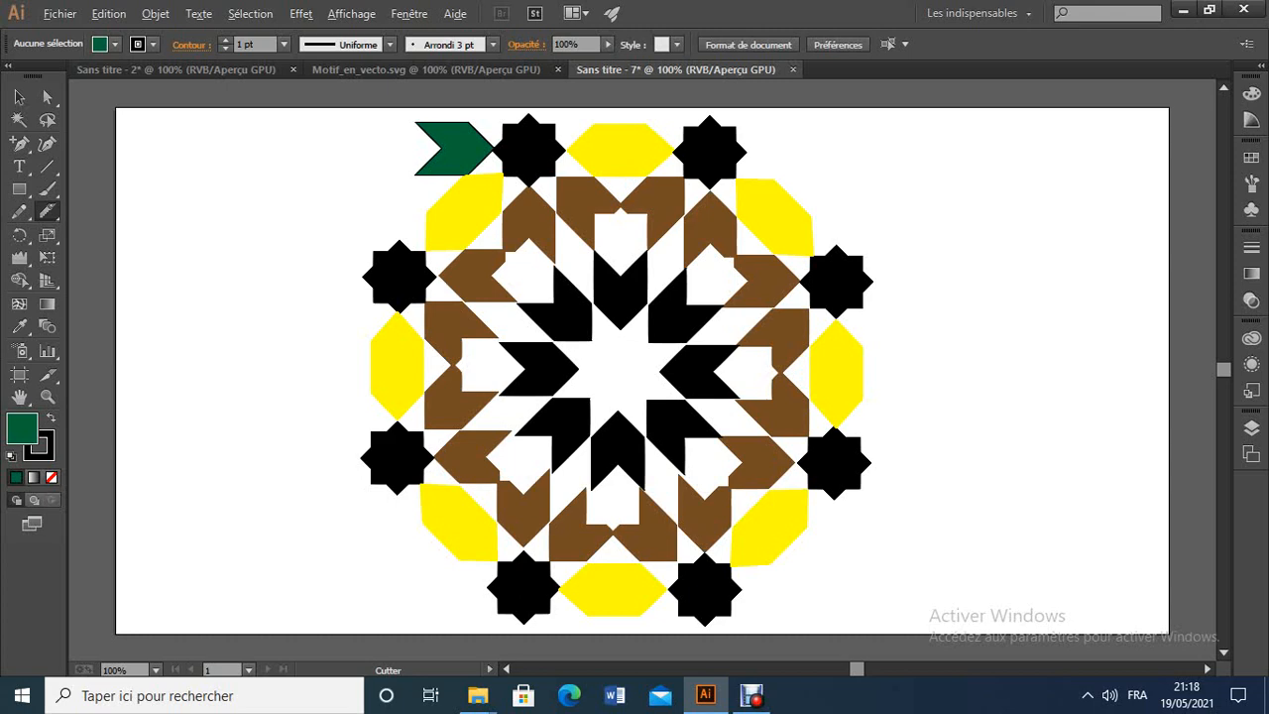
click(426, 193)
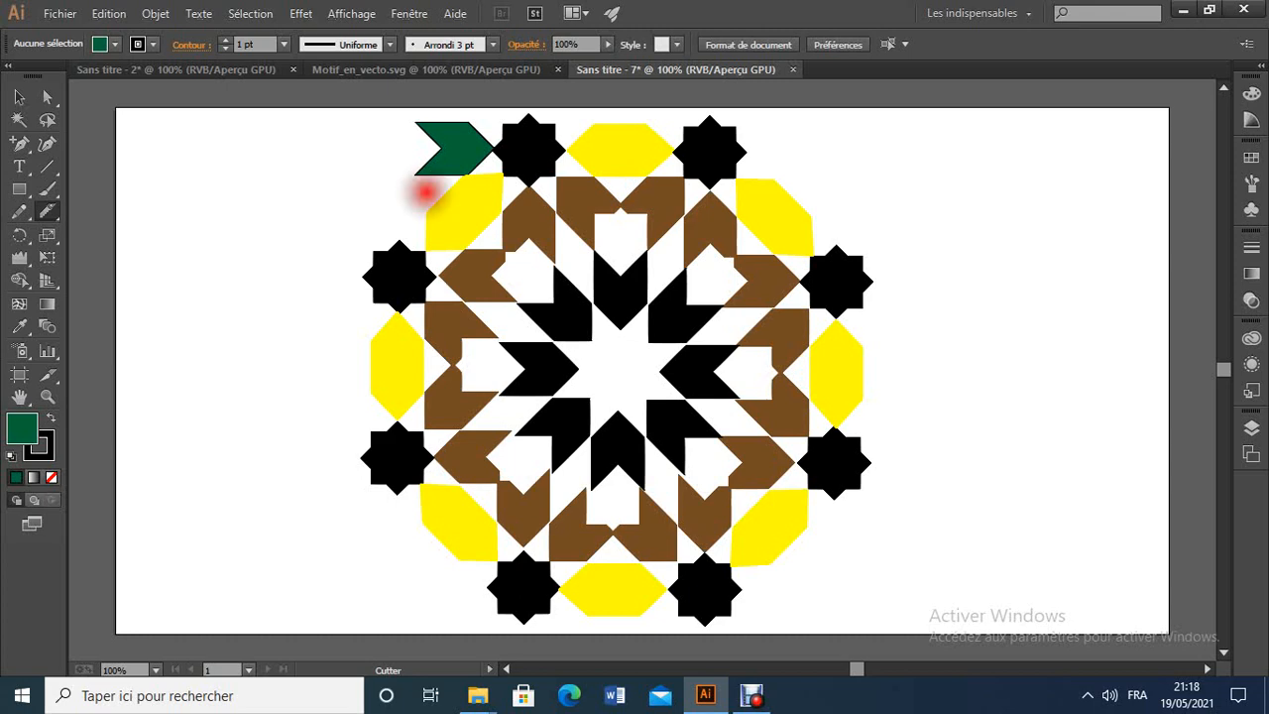
drag(425, 192, 429, 111)
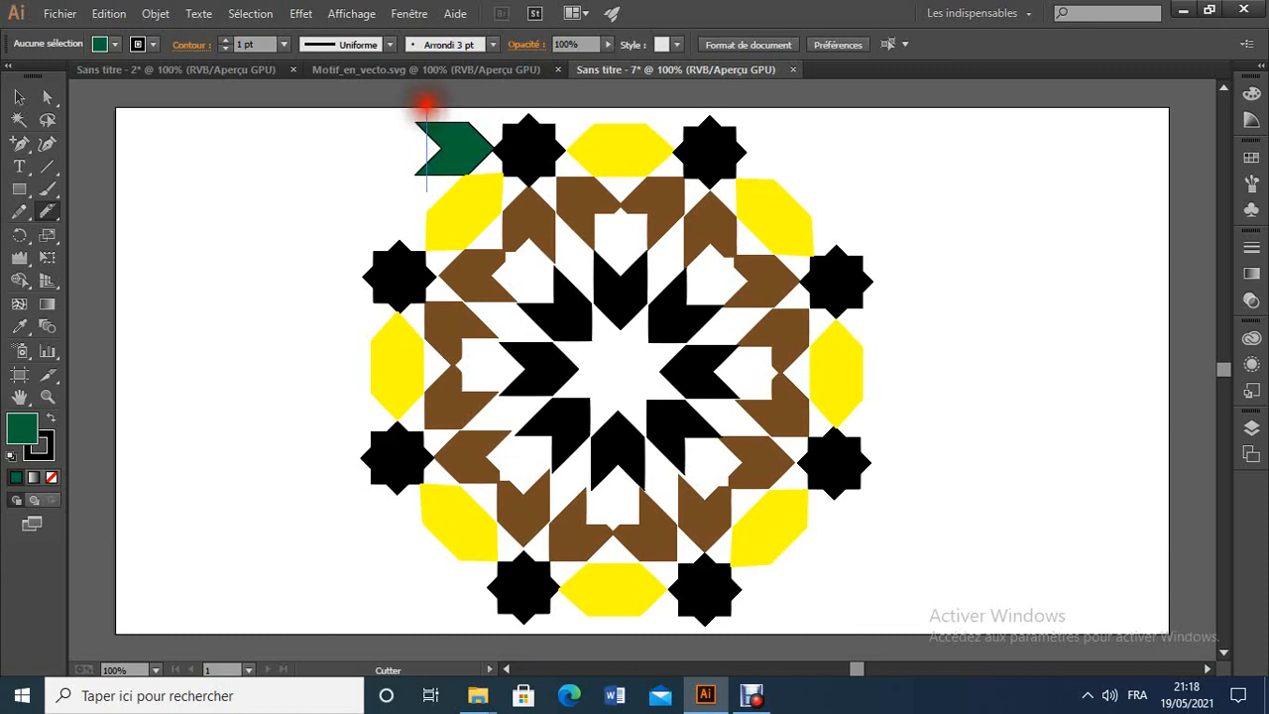
drag(426, 102, 427, 105)
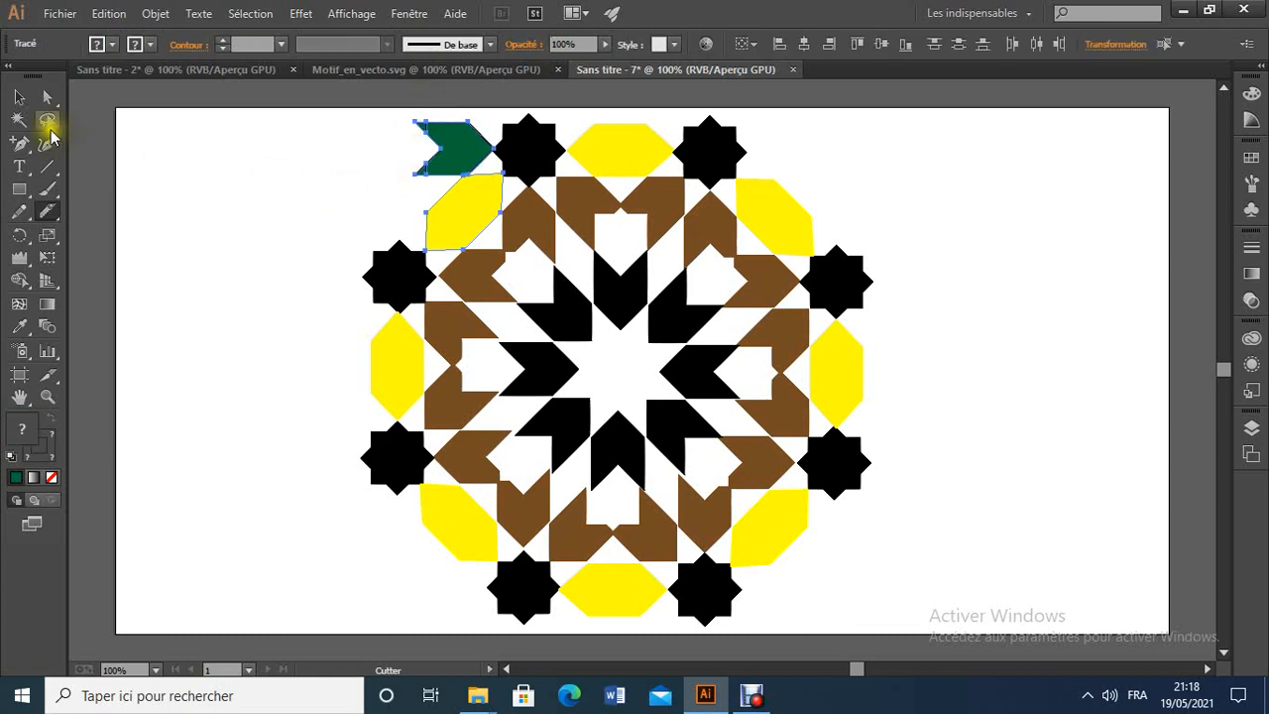
Delete the two small tip pieces cut off the rear of the green chevron.
click(19, 97)
click(249, 190)
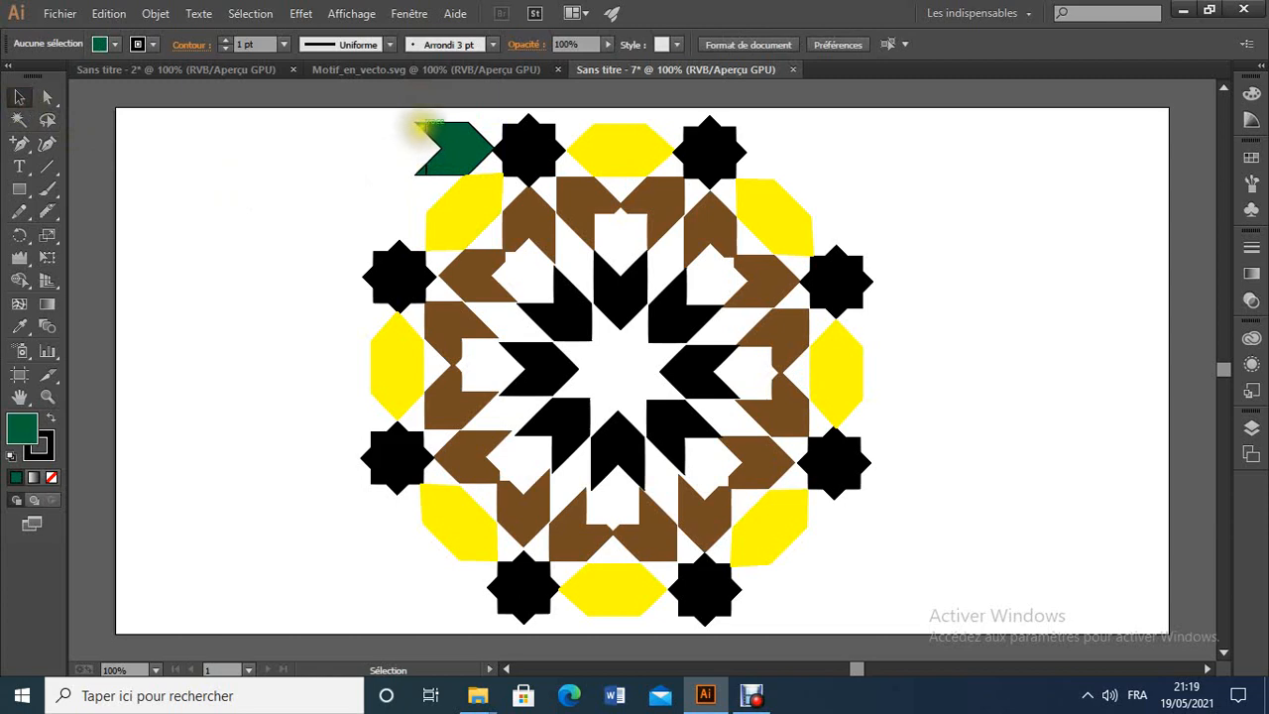
click(420, 127)
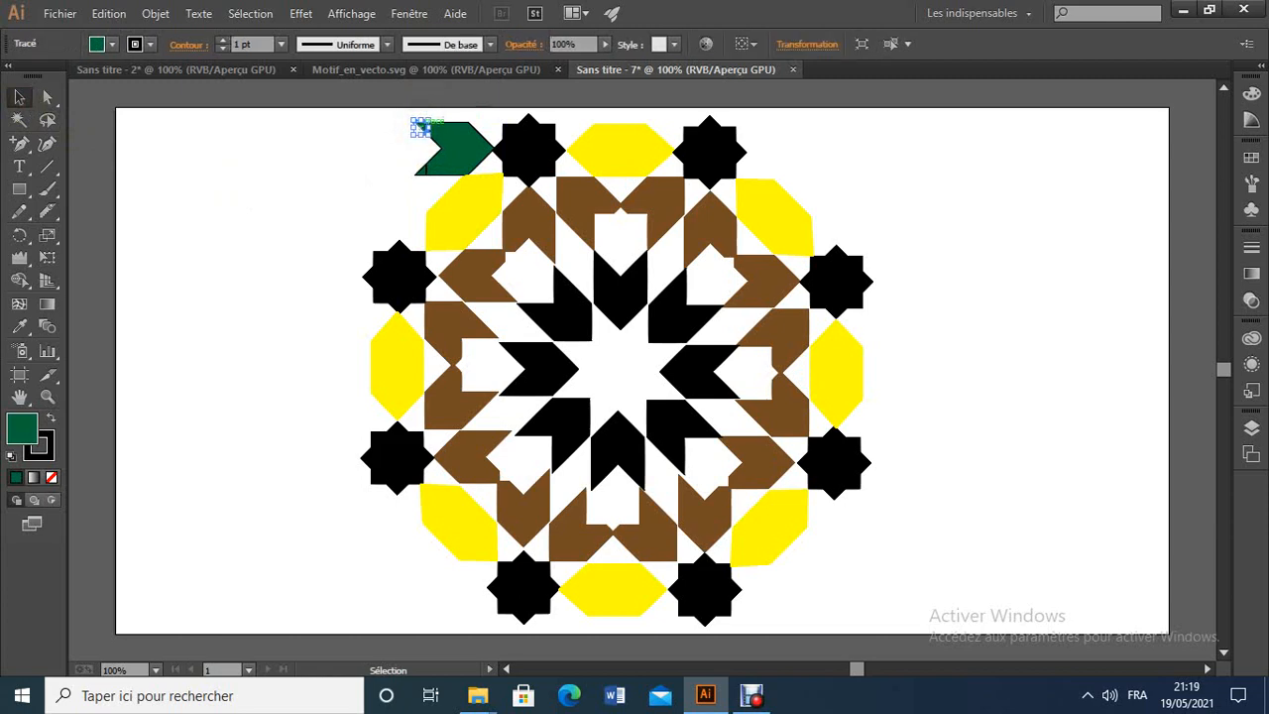
key(Delete)
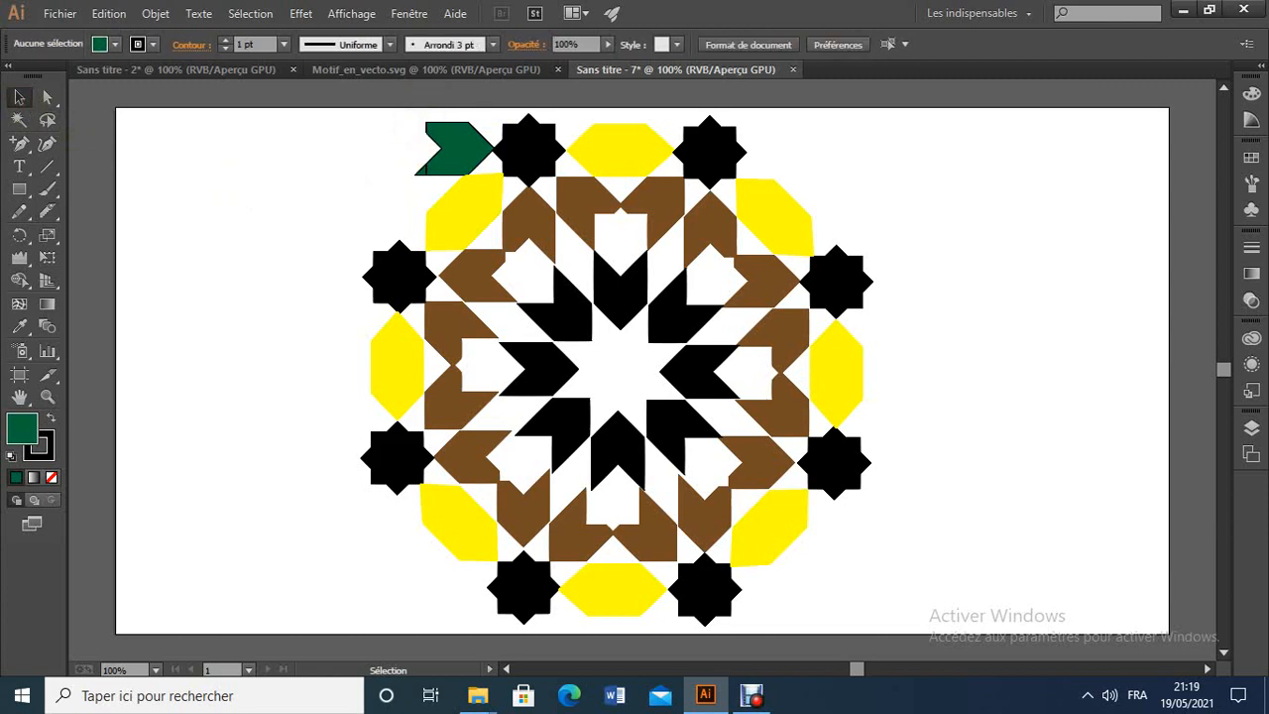
click(420, 168)
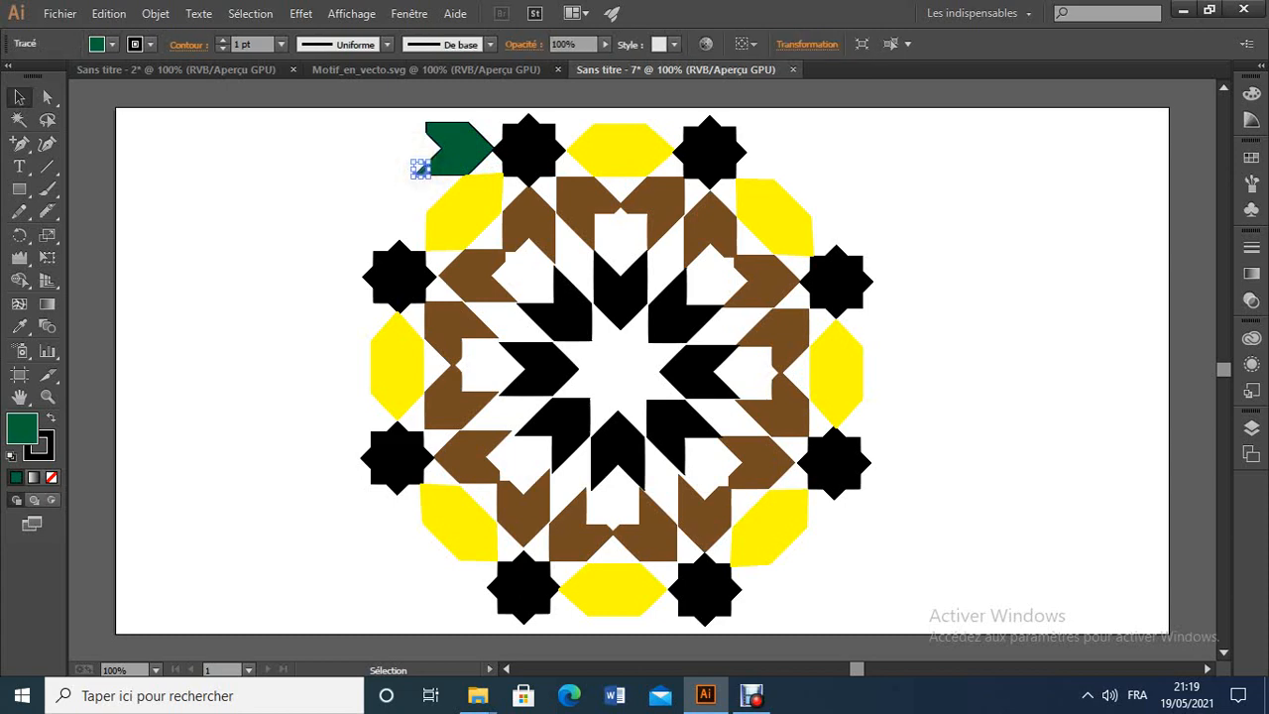
key(Delete)
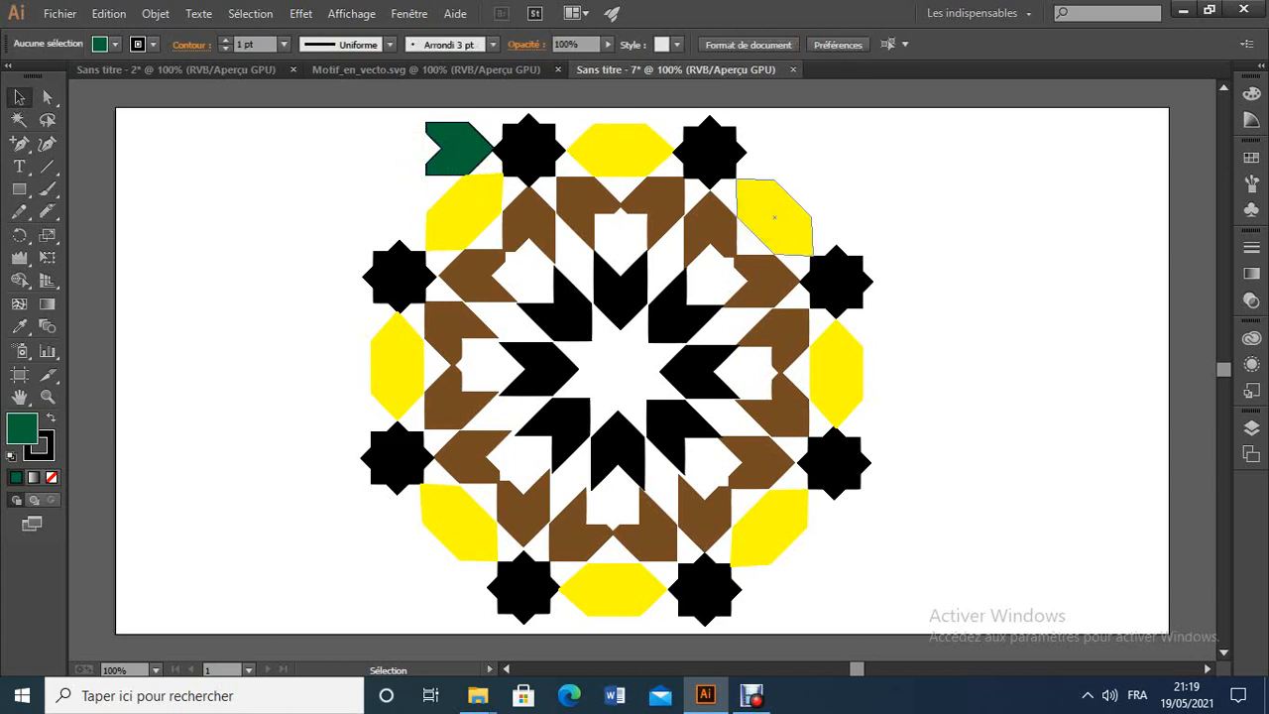
Check the corner shapes in the reference motif and place a copy of the trimmed green chevron in the empty area to its left.
click(486, 71)
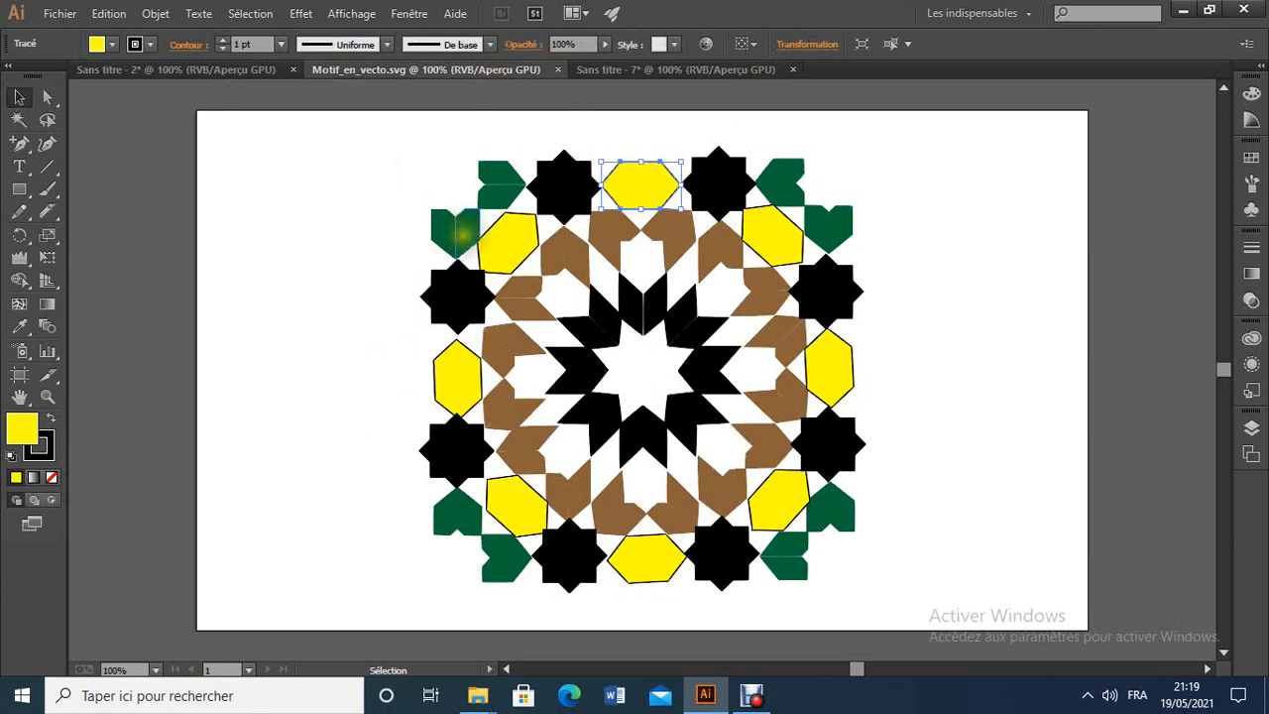
click(651, 71)
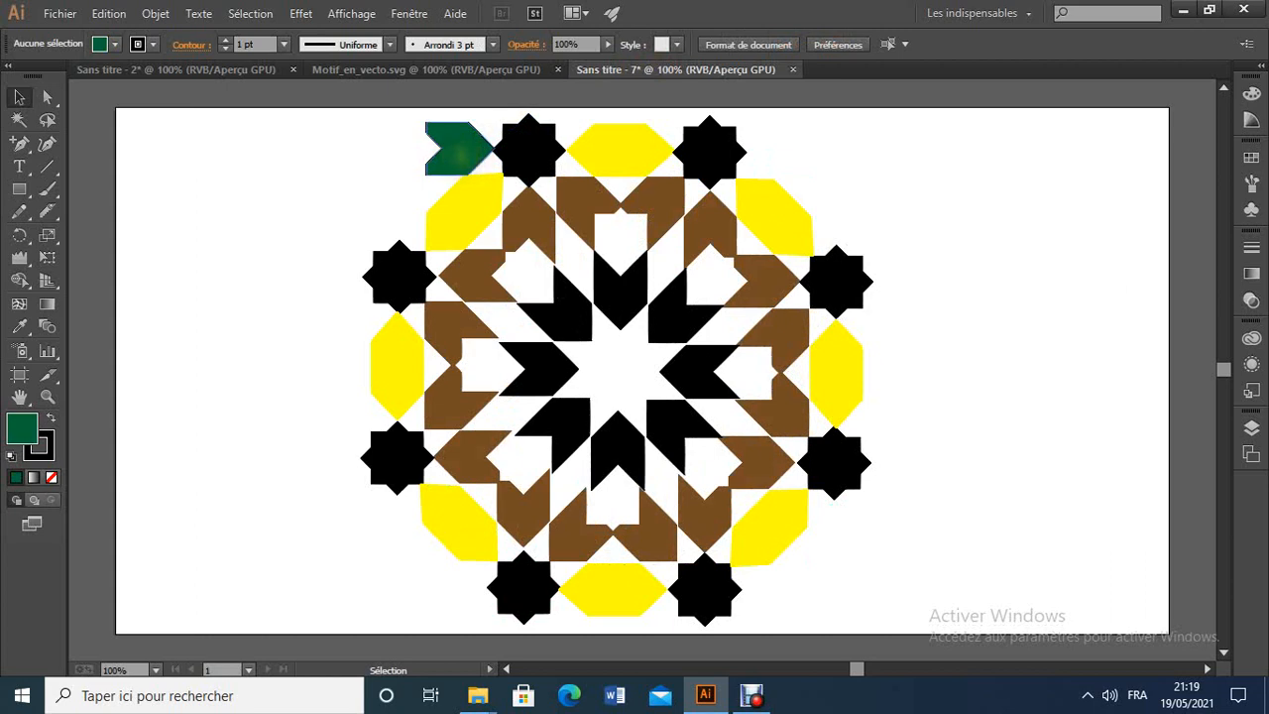
click(460, 150)
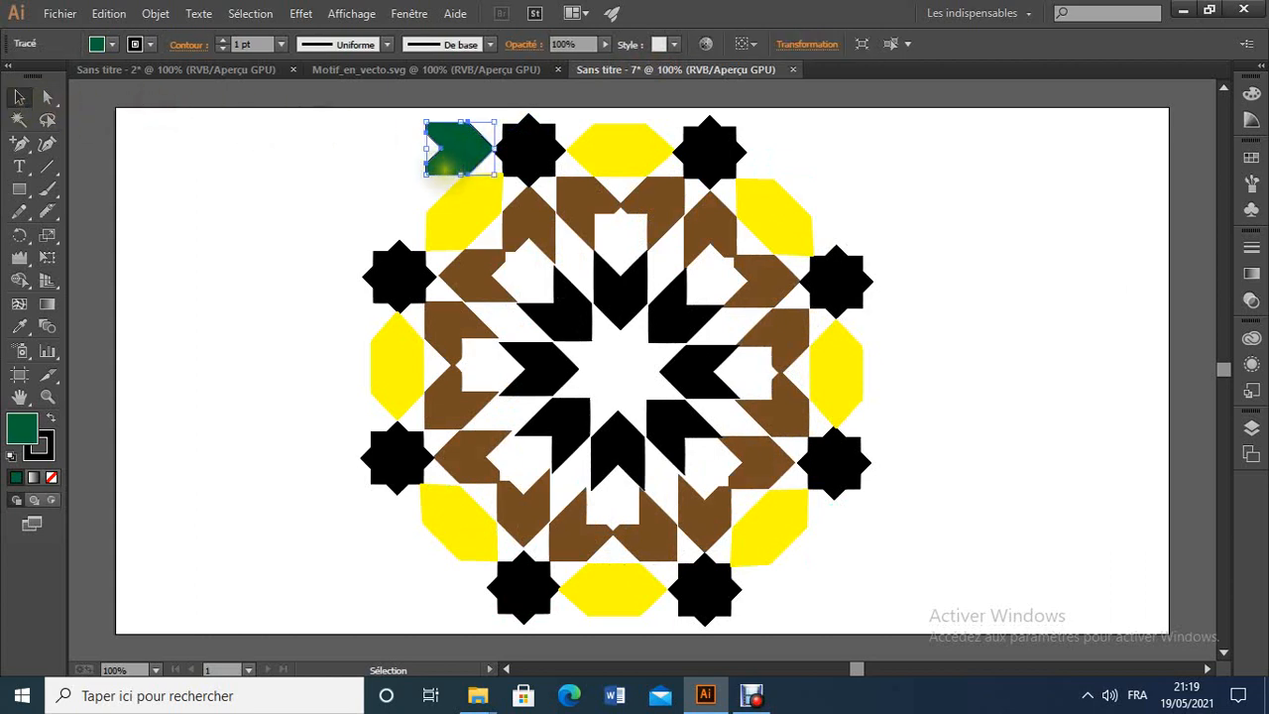
drag(446, 155, 287, 196)
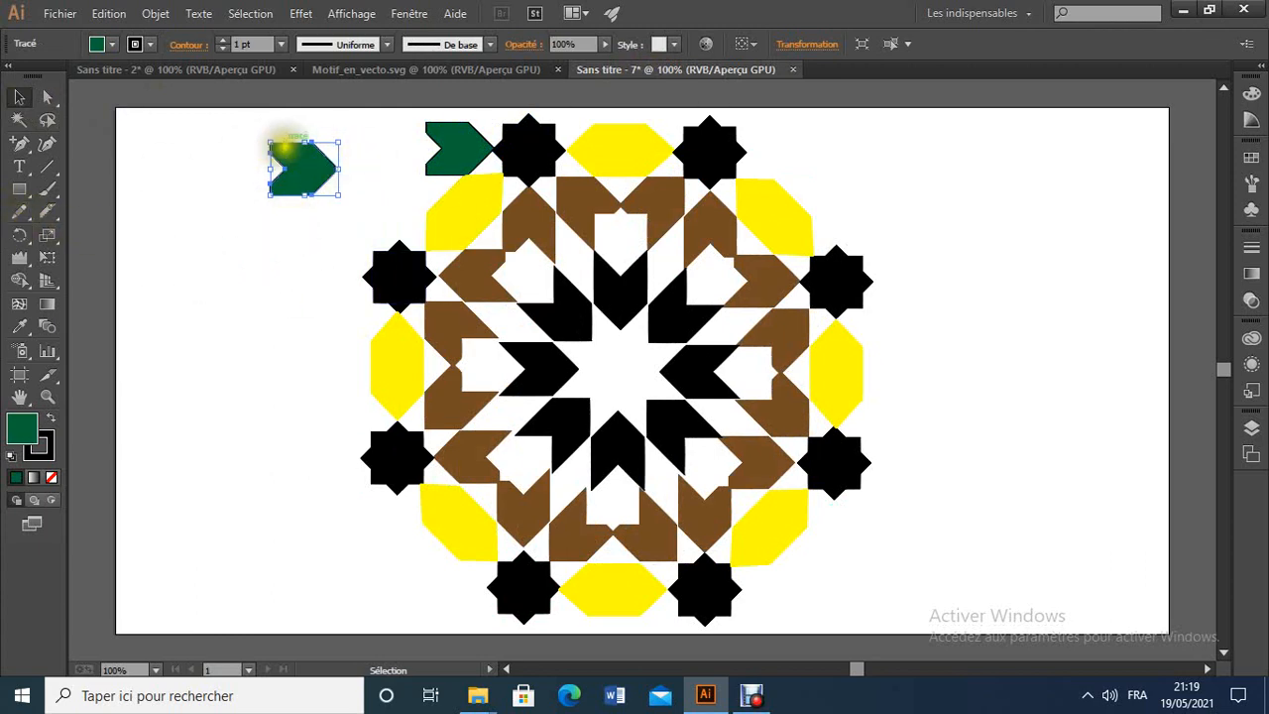
Rotate the copied green chevron by -90° about its own centre so it points down.
click(21, 237)
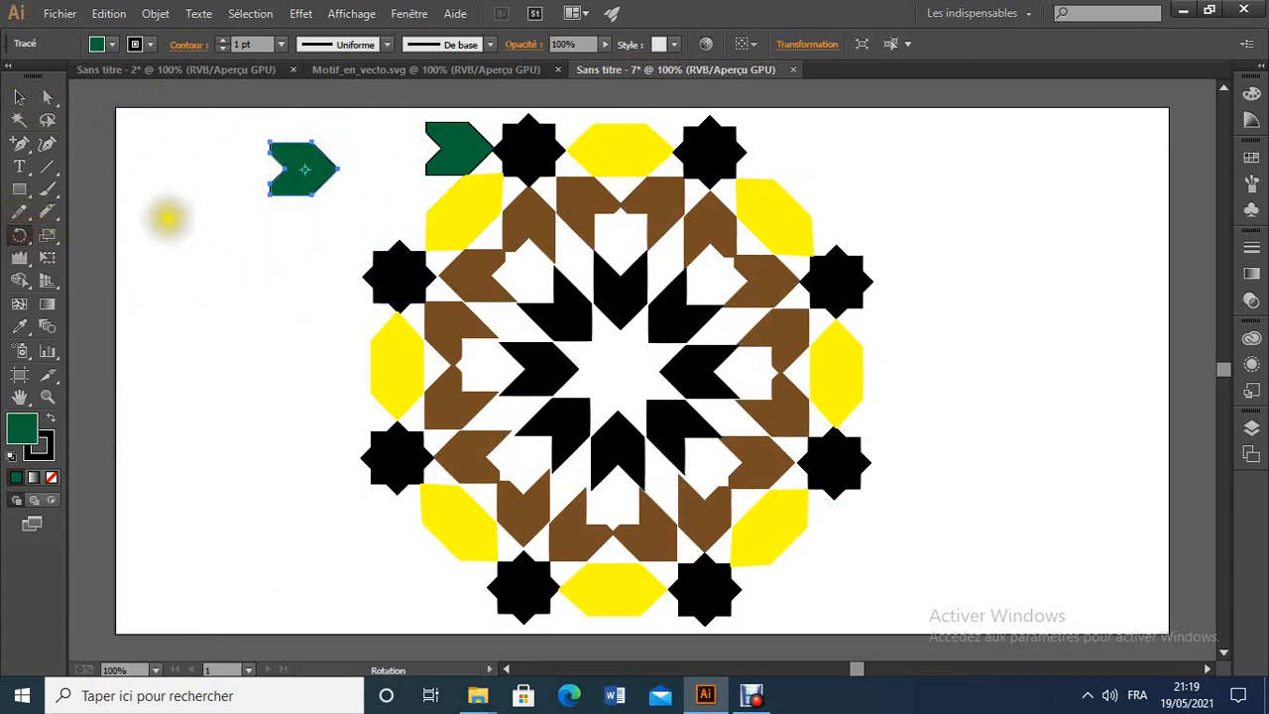
double_click(20, 237)
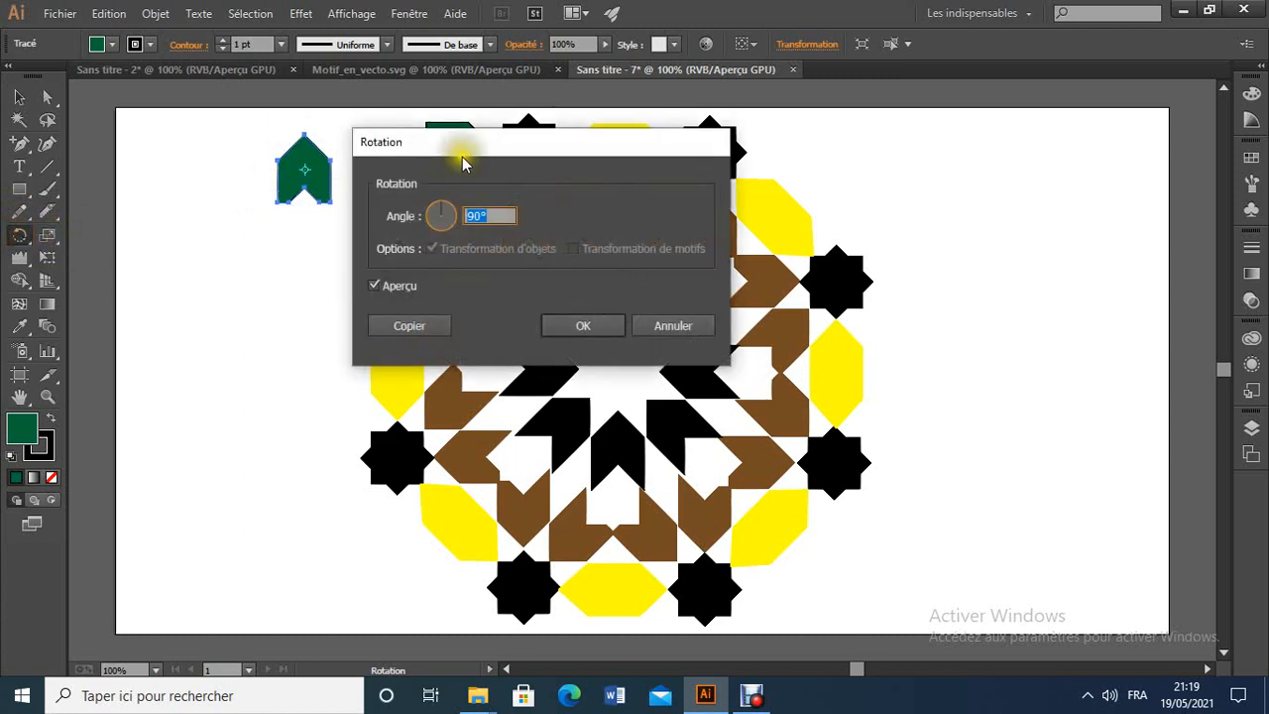
drag(506, 149, 734, 184)
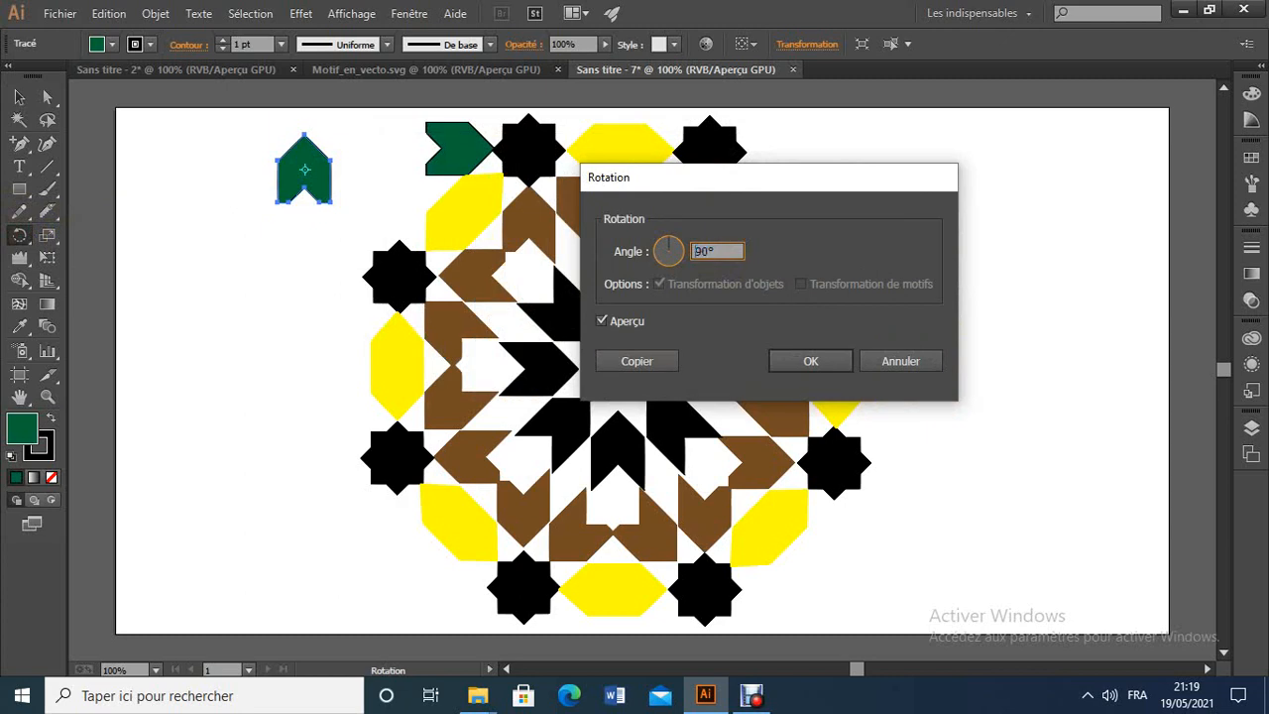
click(734, 252)
click(703, 254)
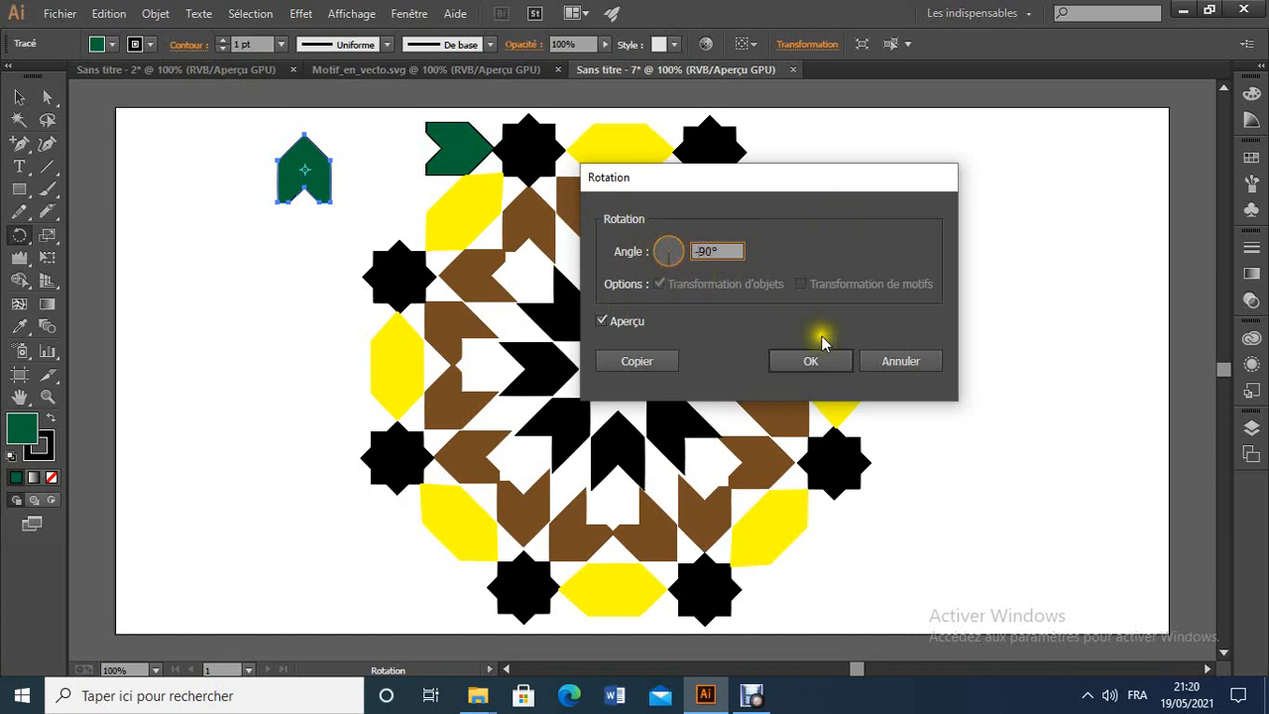
click(810, 362)
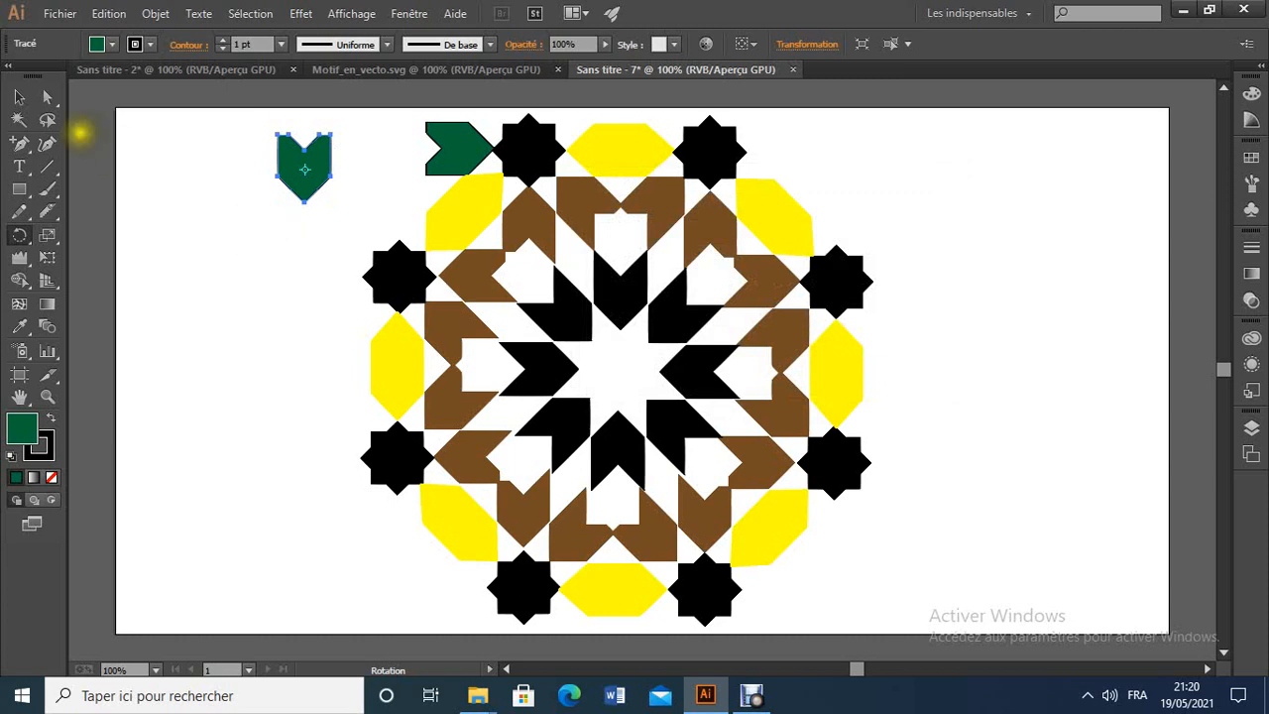
Check the reference motif, move the downward-pointing chevron above the black star on the upper left side, and nudge it left to align with the star's tip.
click(20, 96)
click(425, 70)
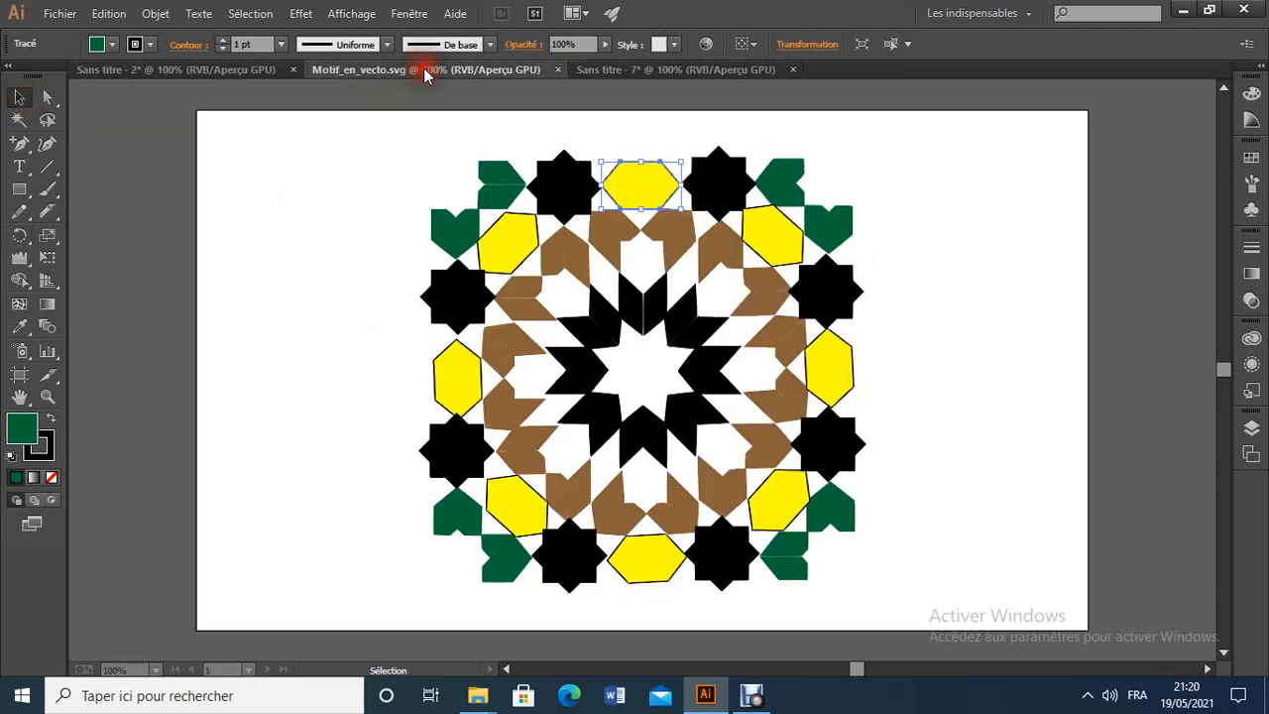
click(626, 70)
drag(313, 176, 414, 211)
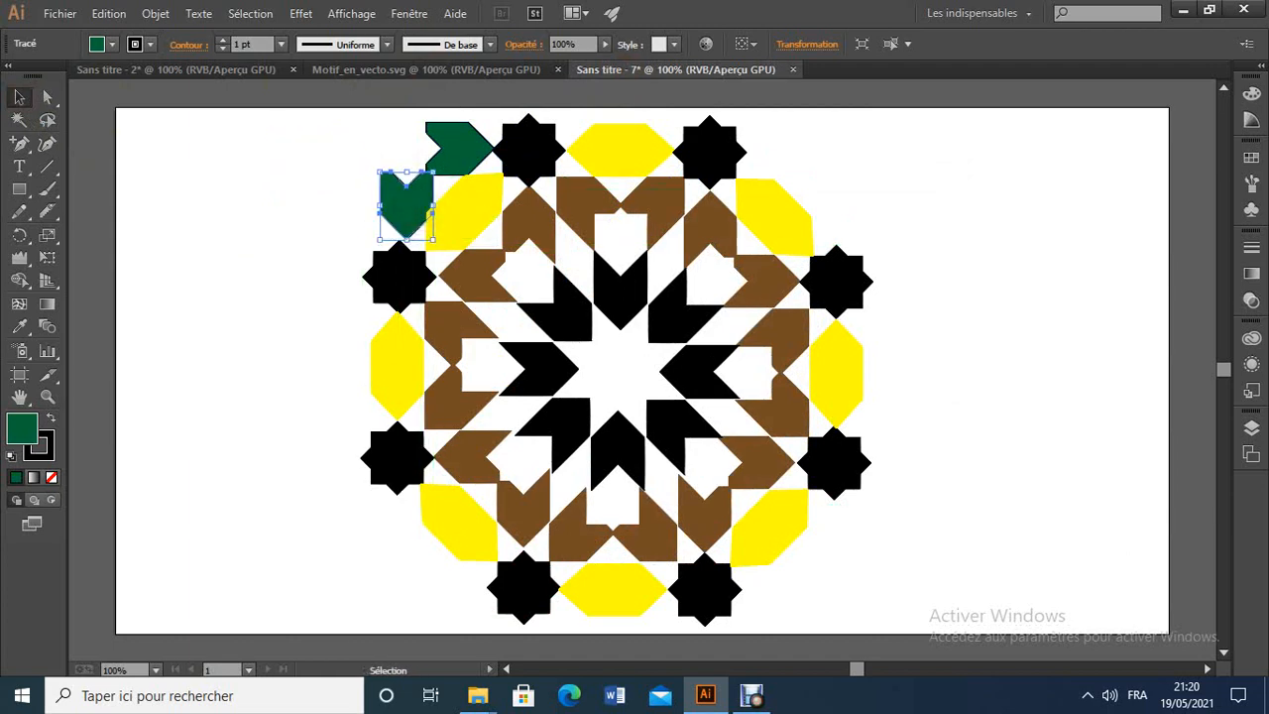
key(Left)
key(Left)
key(Left)
key(Left)
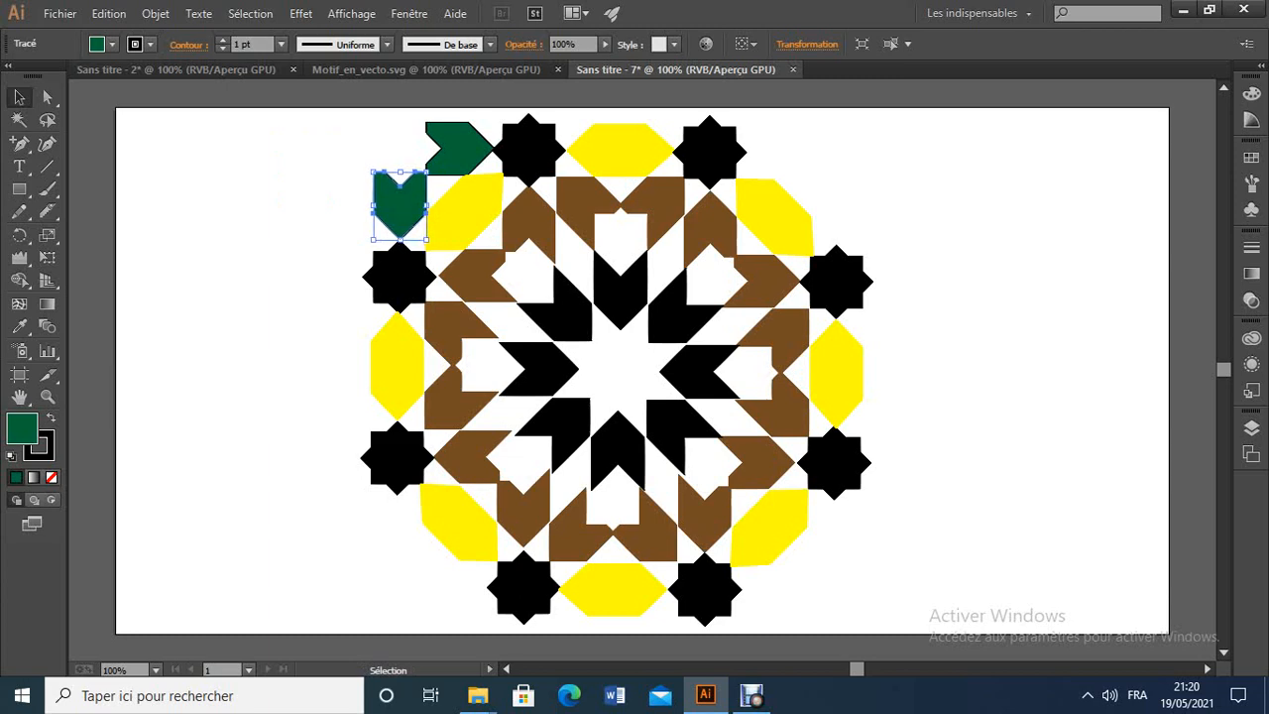
key(Left)
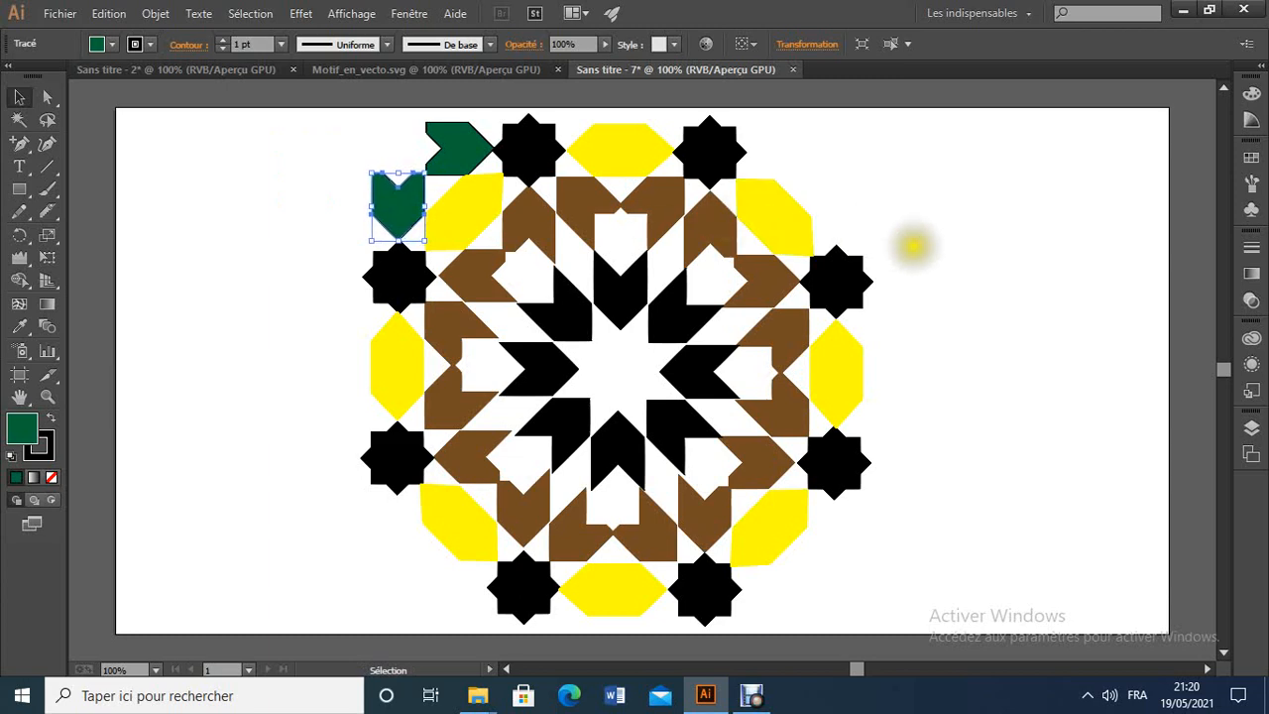
click(955, 254)
Fine-tune both green chevrons, nudging the downward-pointing one slightly down and the right-pointing one slightly up and into line with its black star.
click(406, 207)
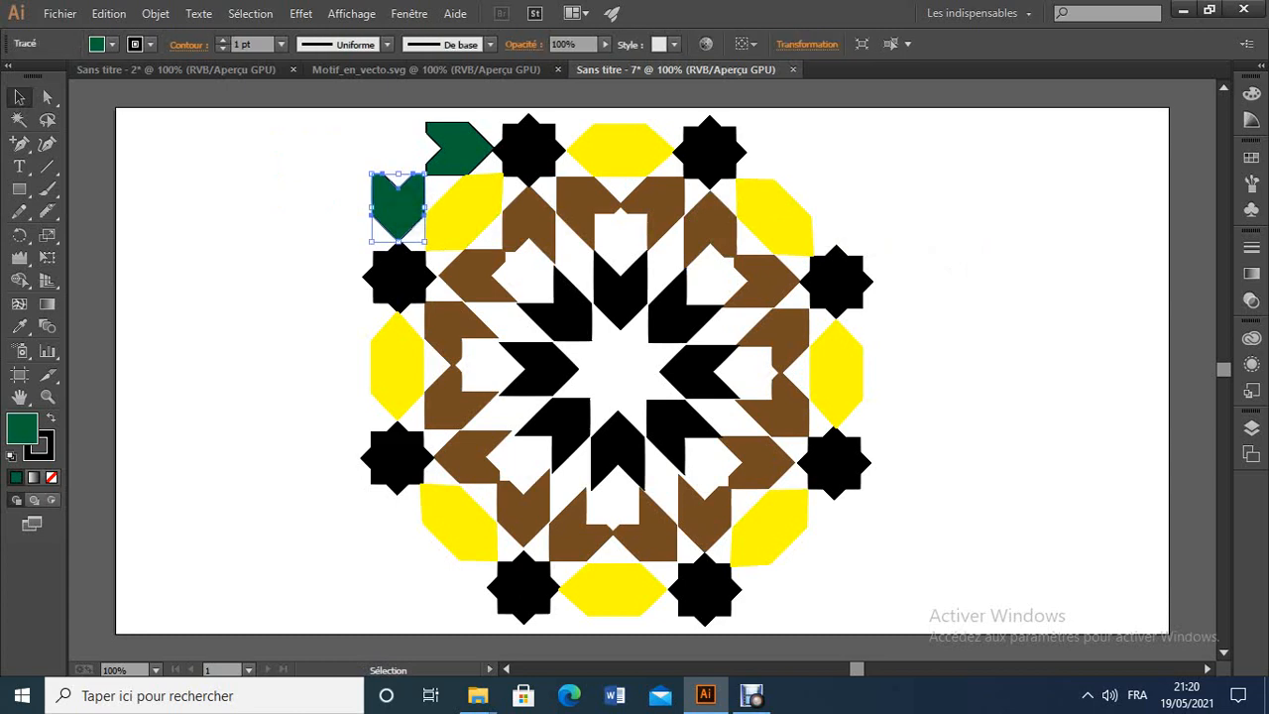
click(906, 240)
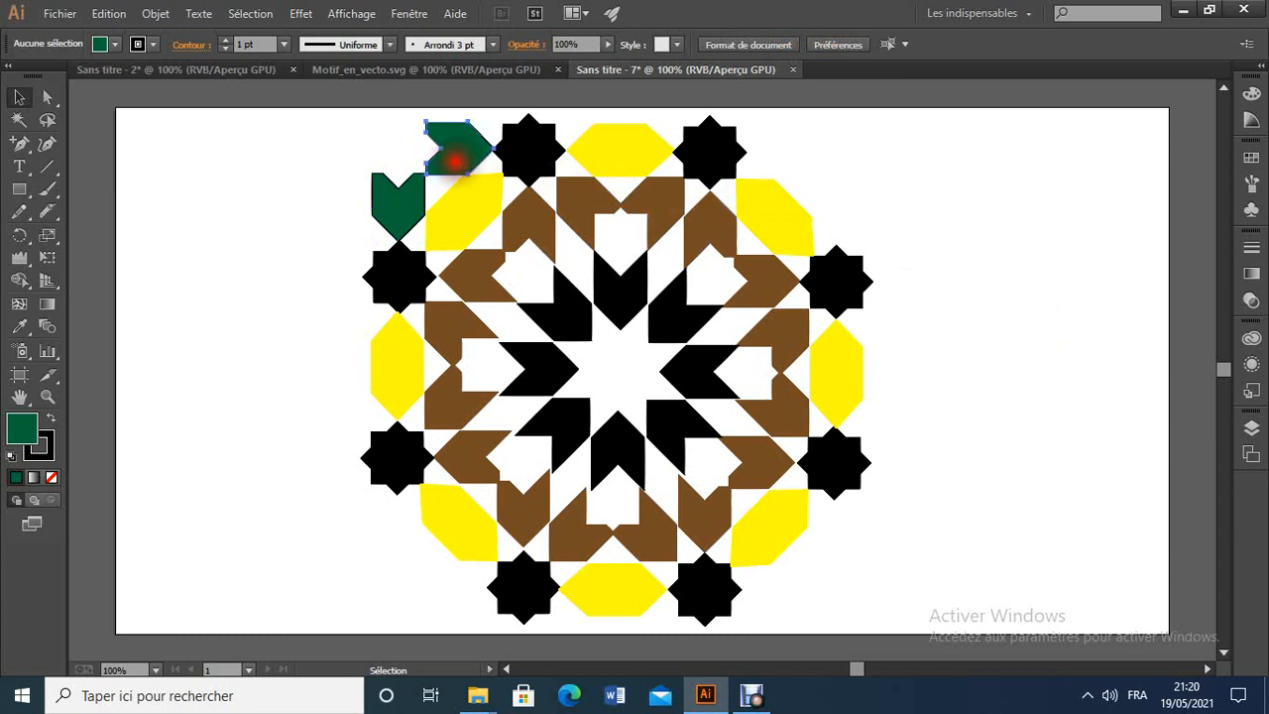
click(452, 159)
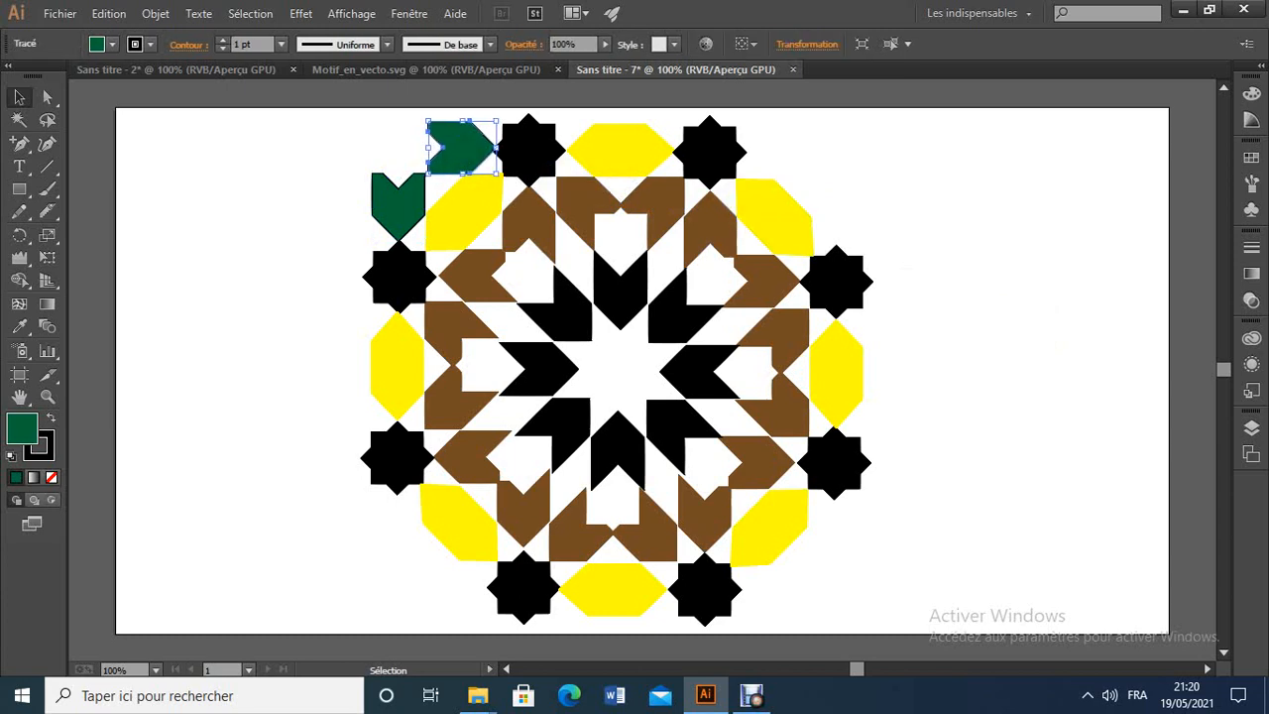
key(Left)
click(1064, 268)
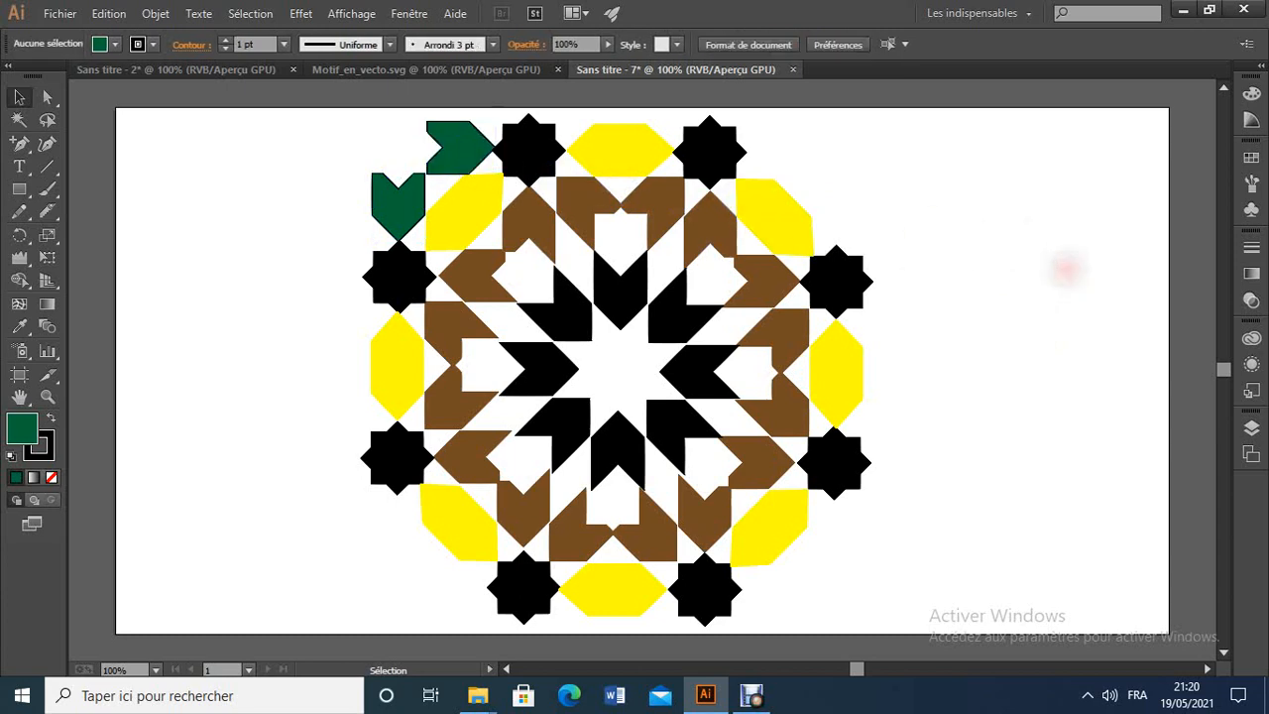
click(485, 69)
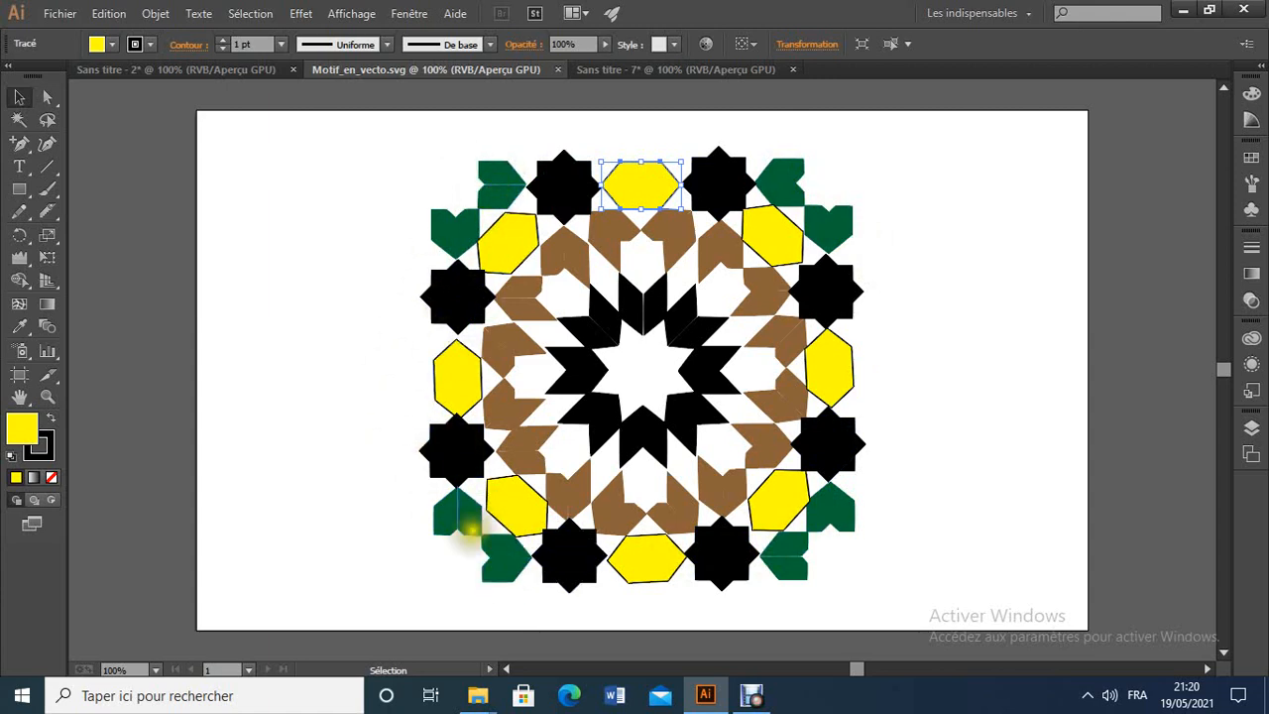
click(645, 71)
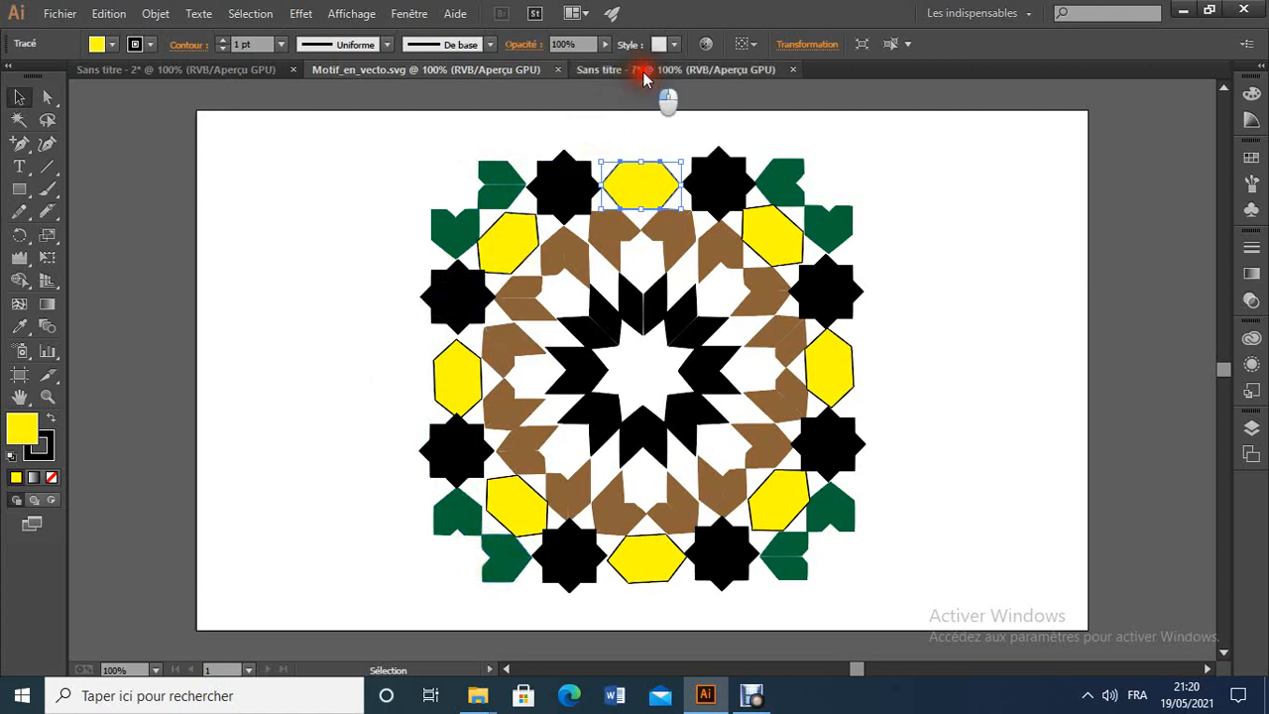
ctrl+click(461, 140)
click(406, 210)
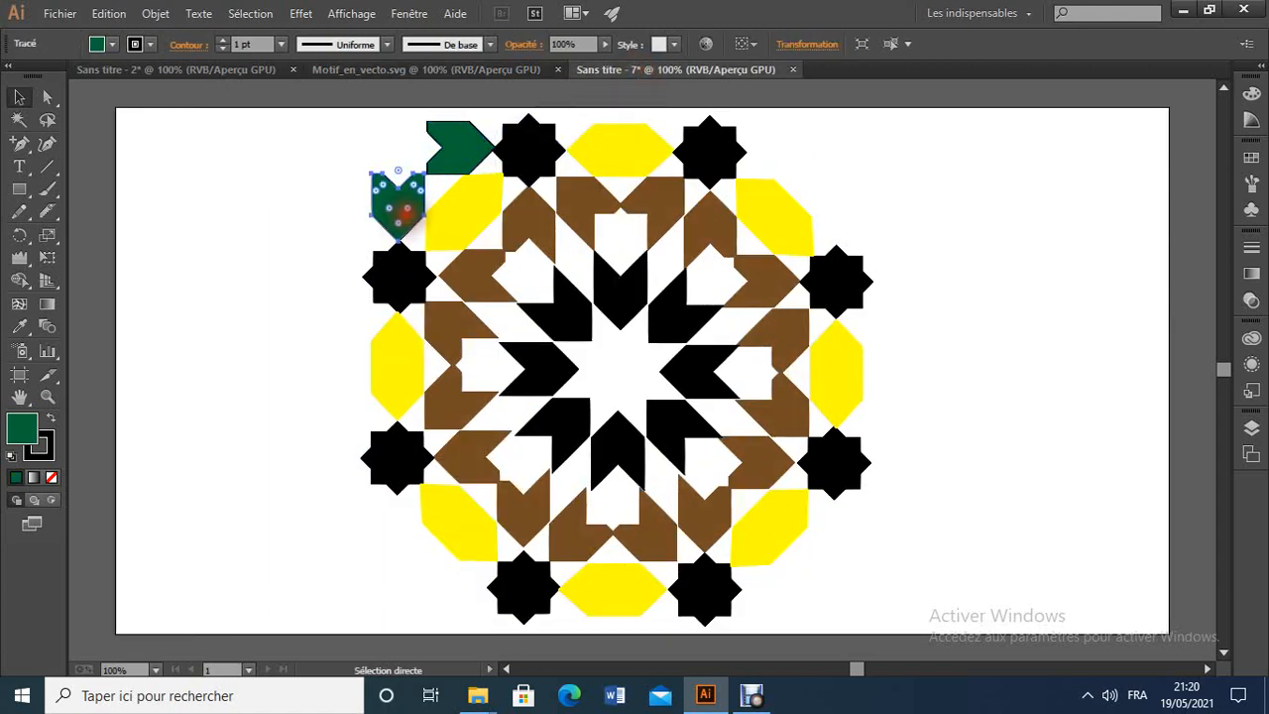
click(21, 237)
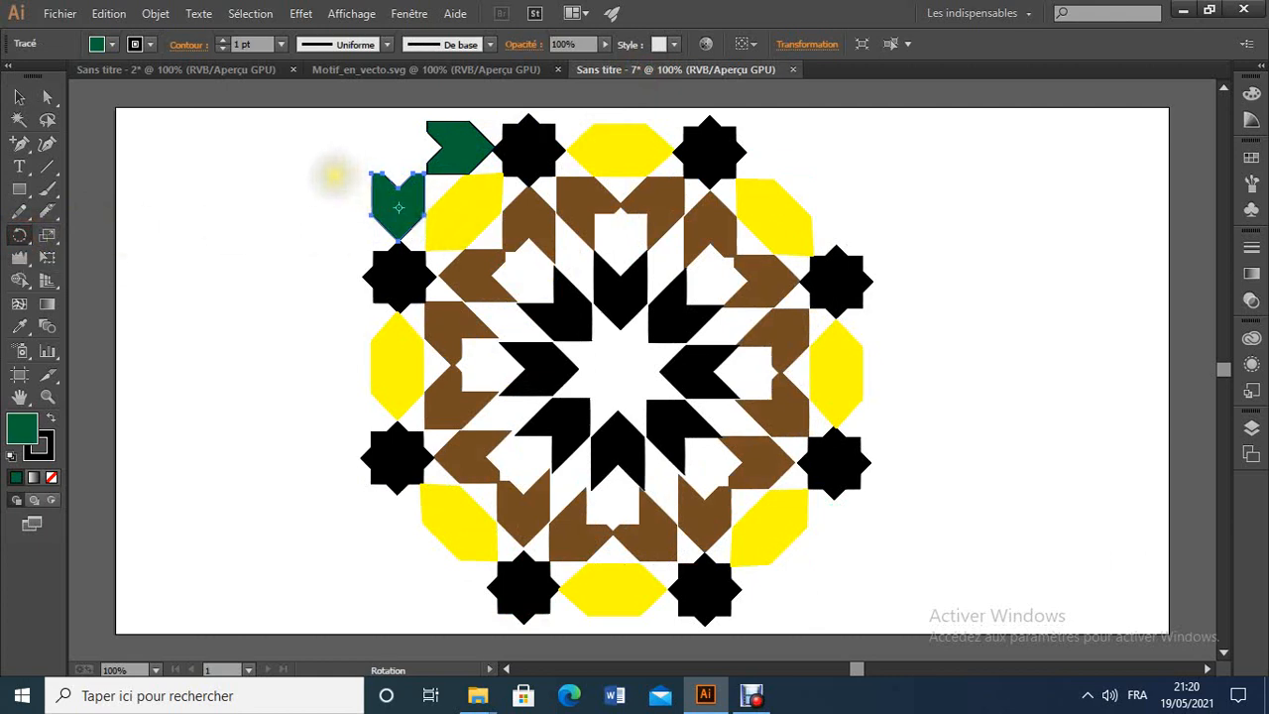
Group the two green chevrons of the upper-left corner into one object.
click(19, 98)
click(446, 134)
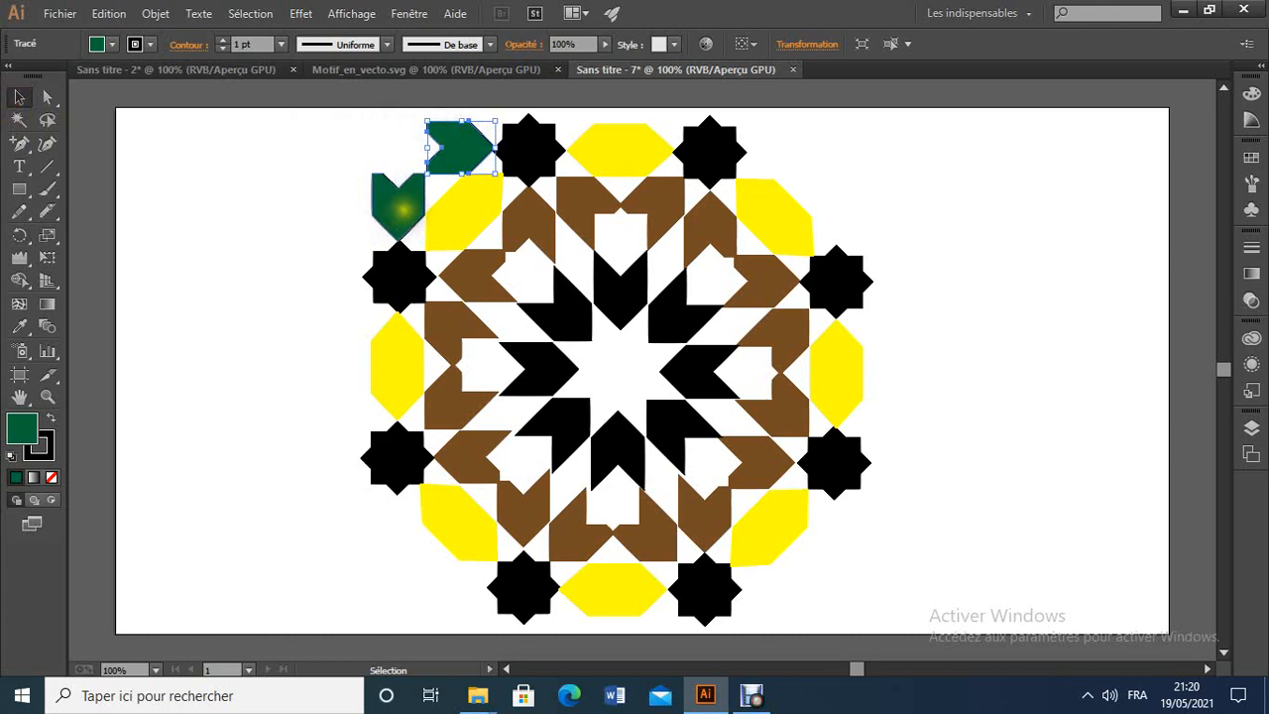
shift+click(401, 207)
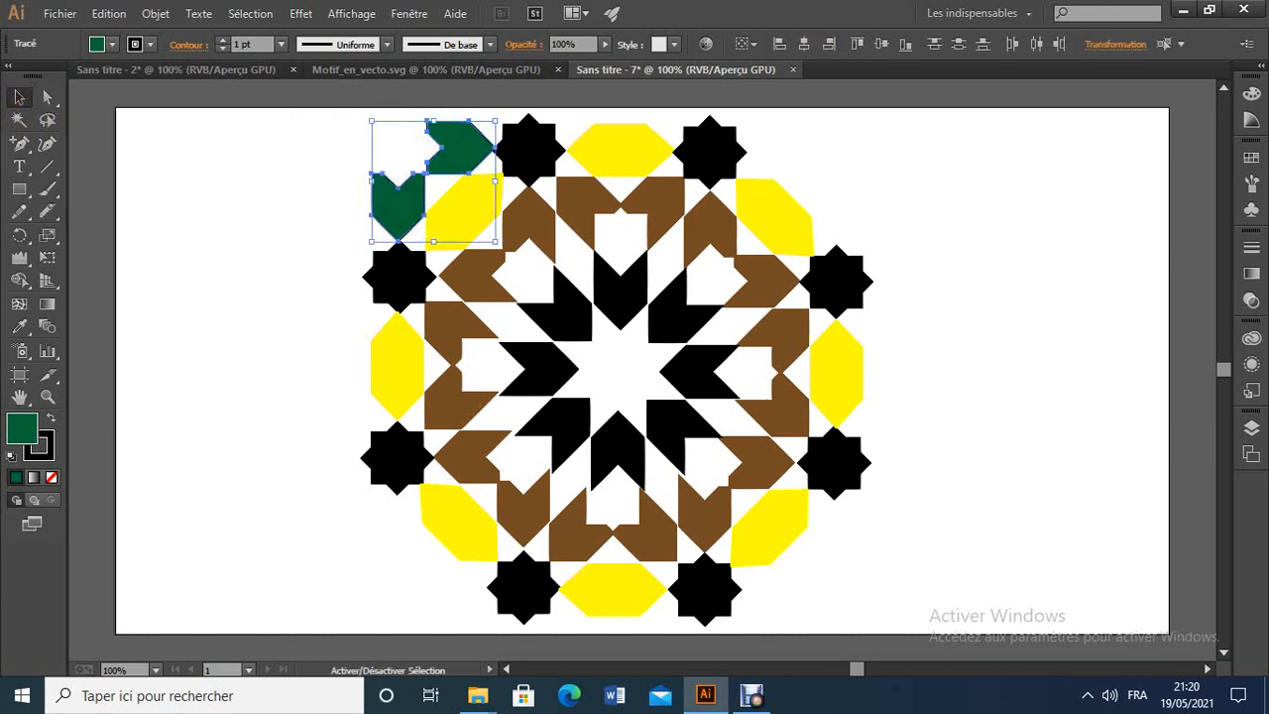
right_click(402, 209)
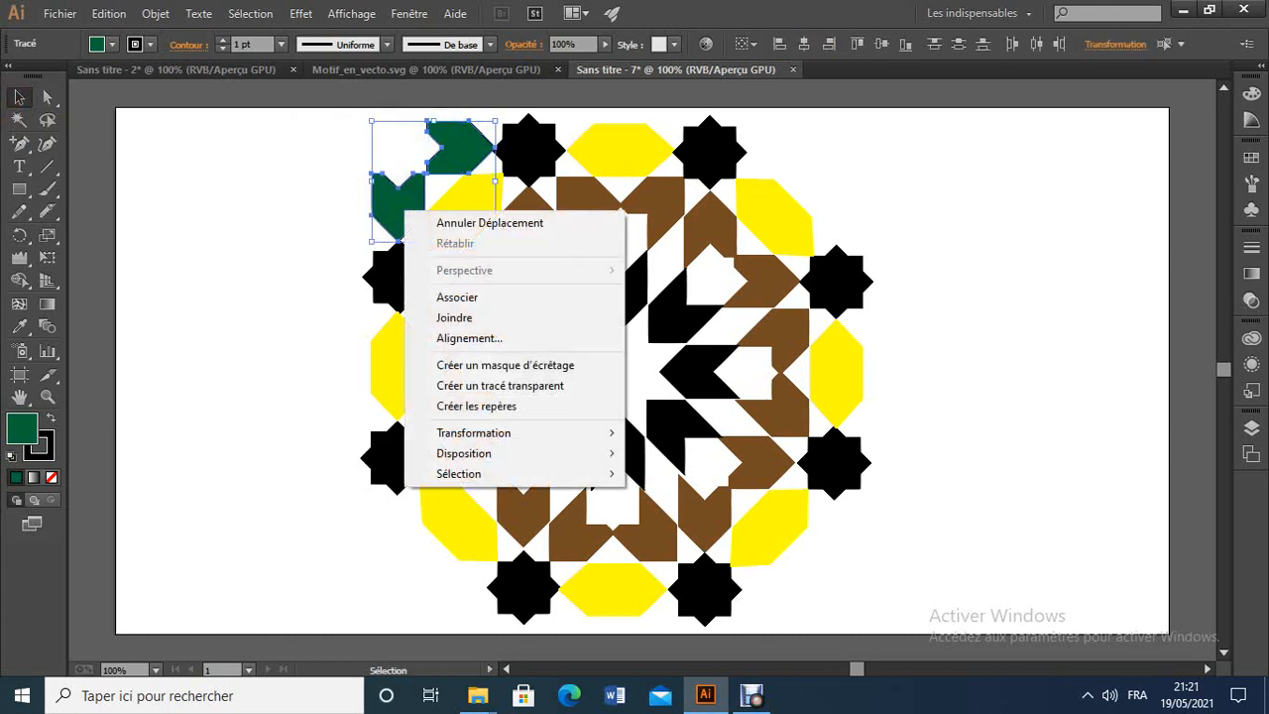
click(454, 297)
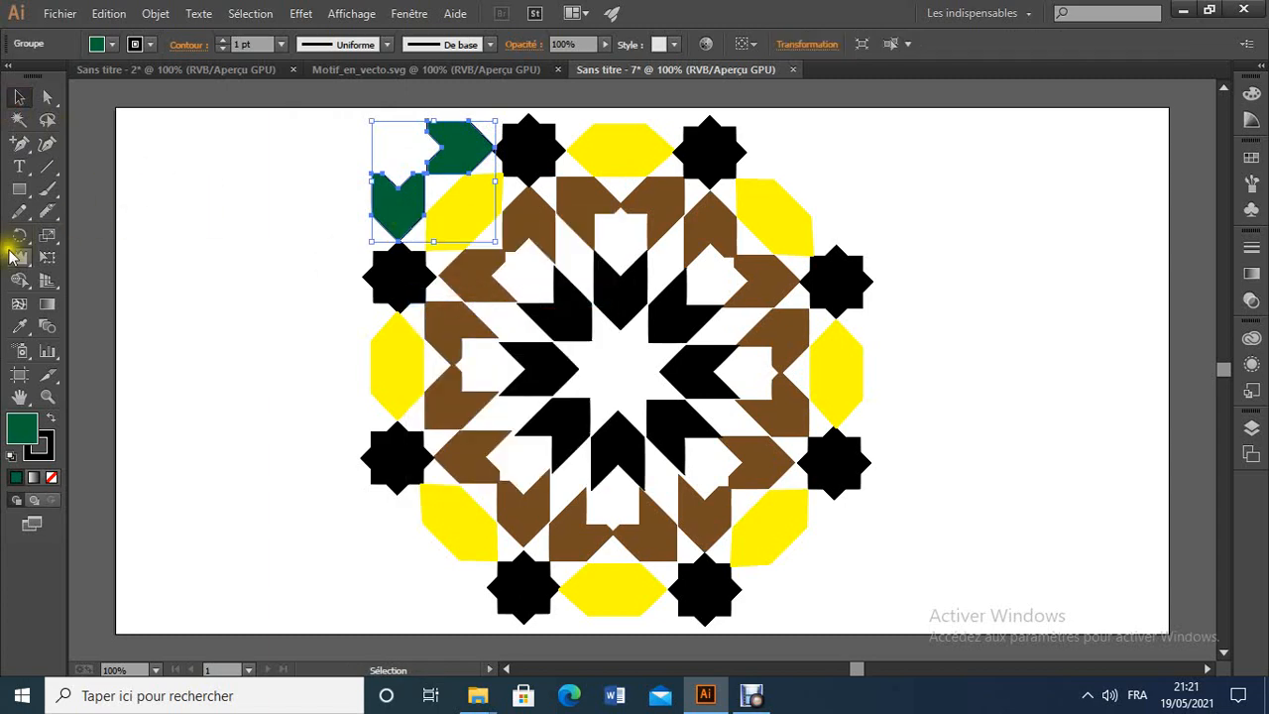
Try repeating the green chevron group as copies rotated by -90° around the centre of the mosaic, and undo the copies.
click(18, 240)
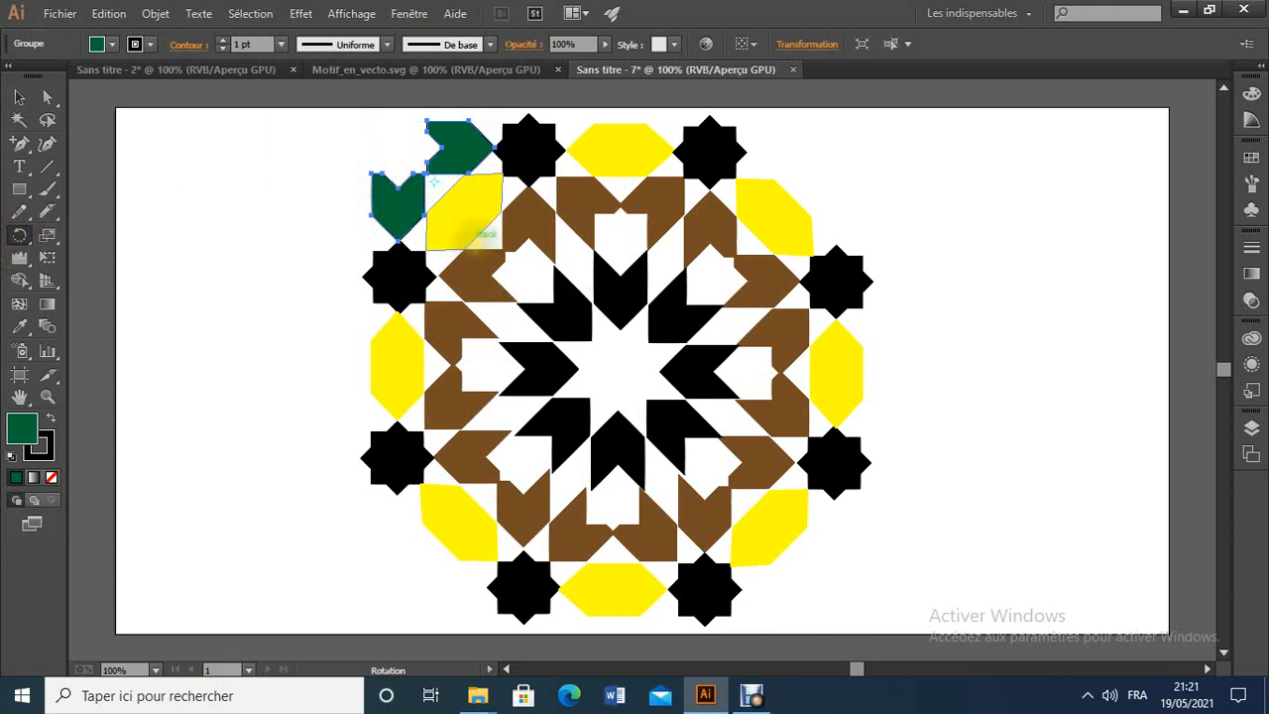
click(432, 179)
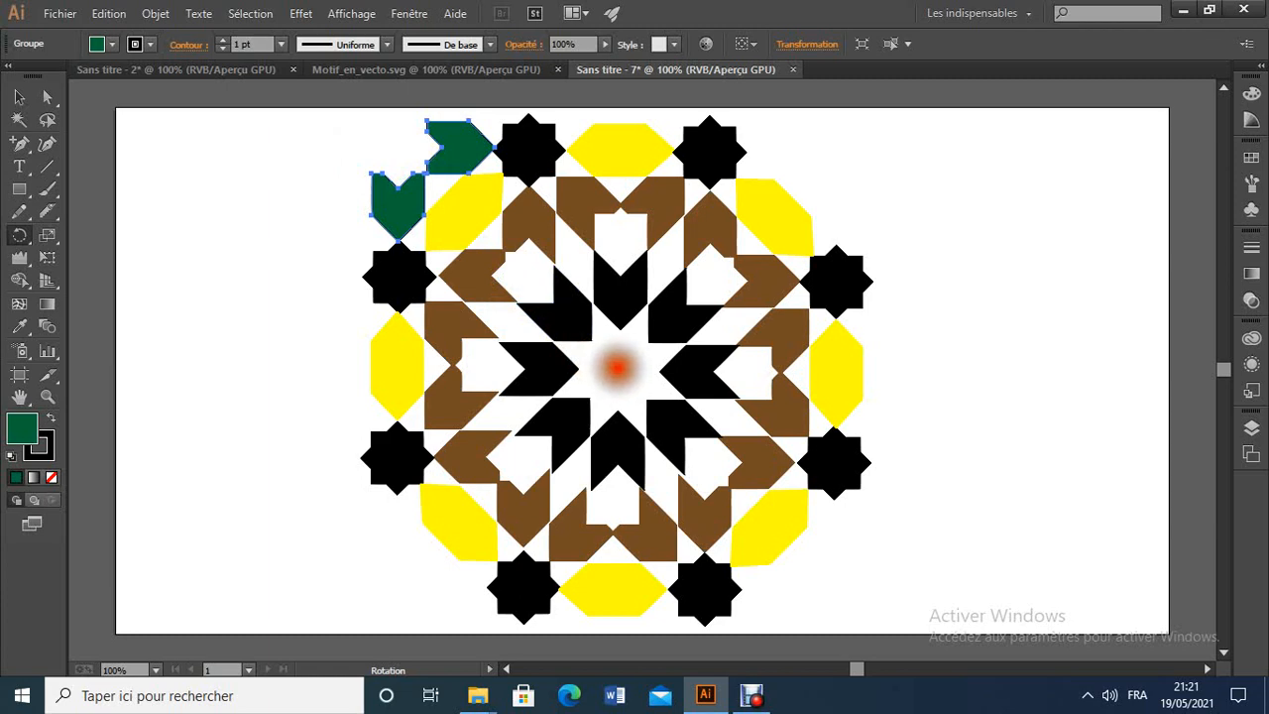
alt+click(616, 368)
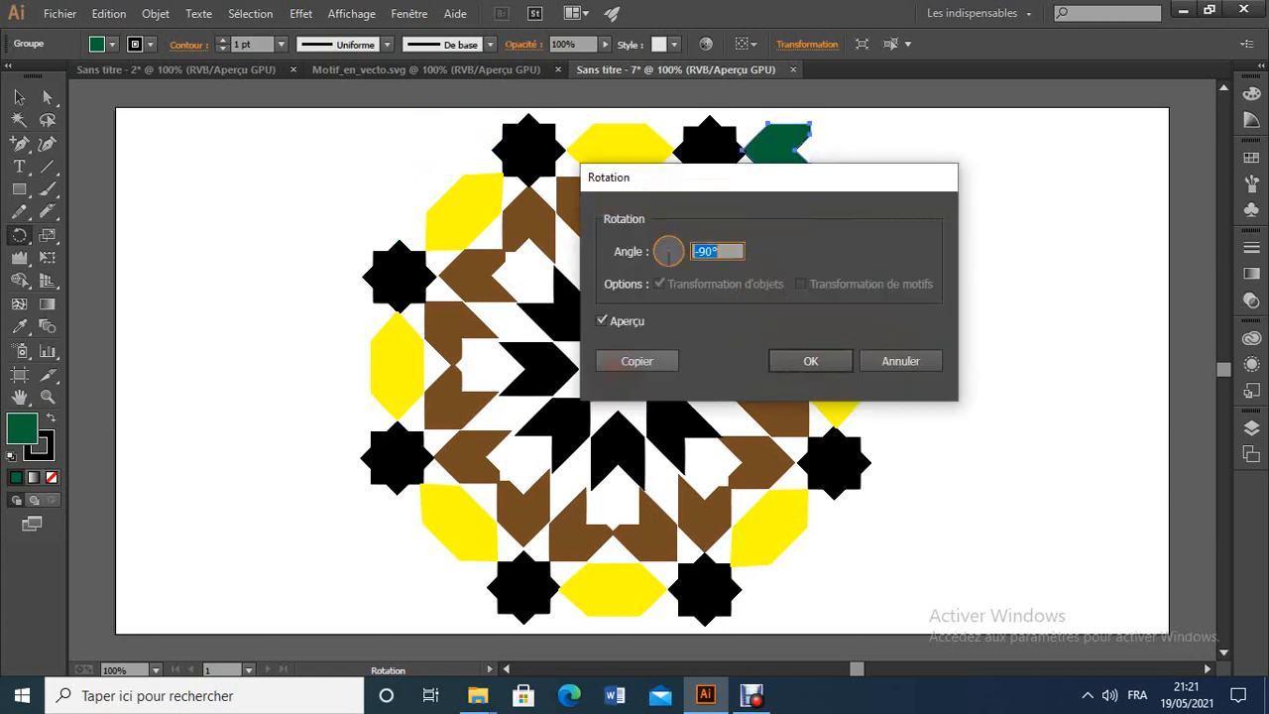
drag(786, 176, 936, 210)
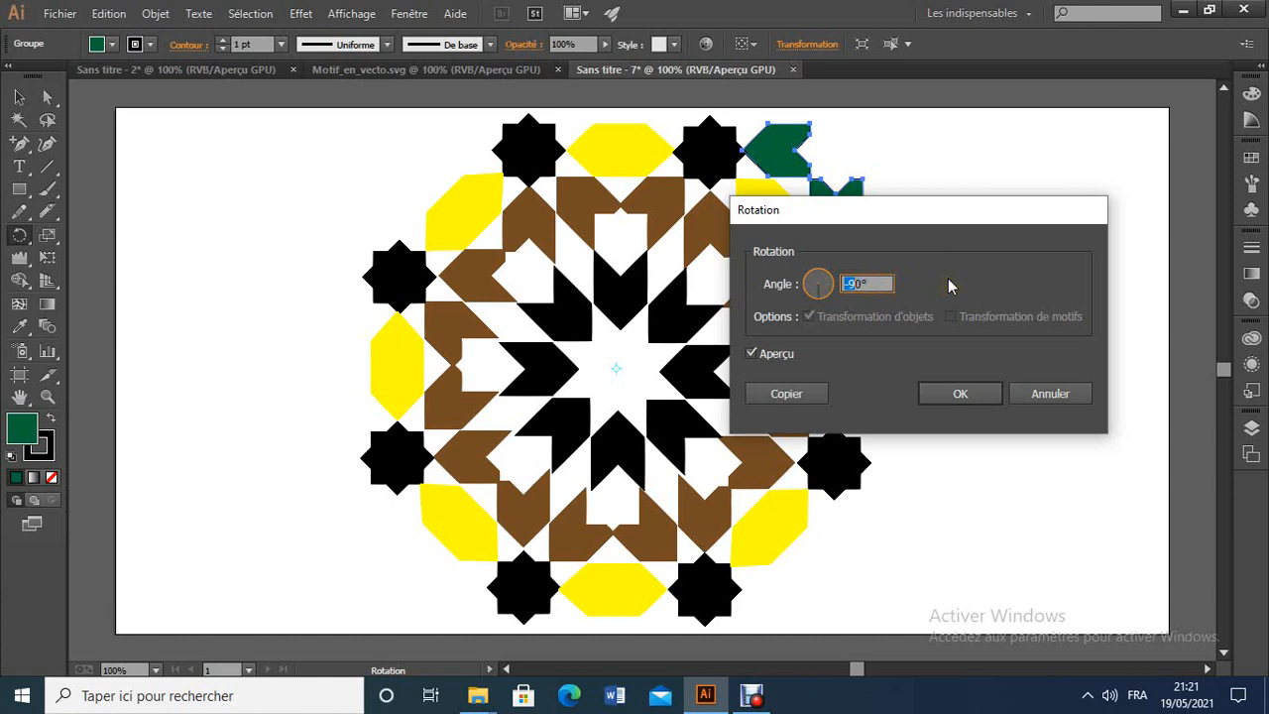
click(847, 283)
click(850, 284)
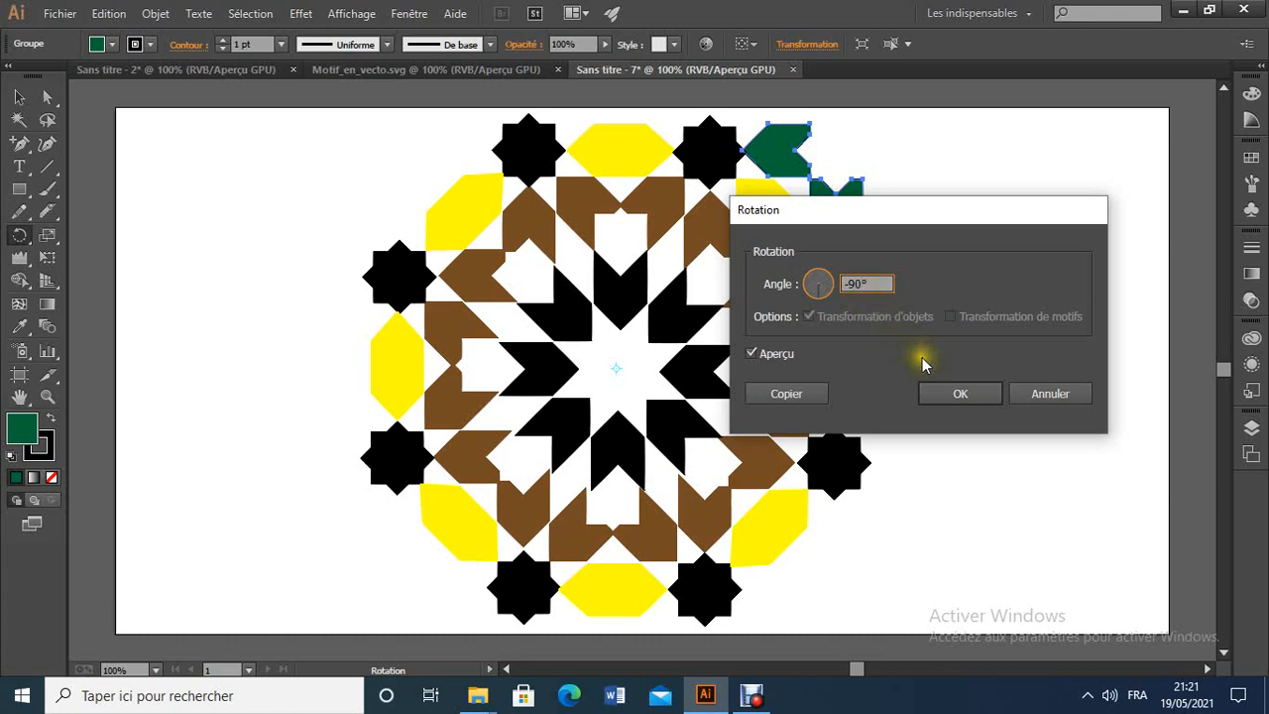
click(806, 394)
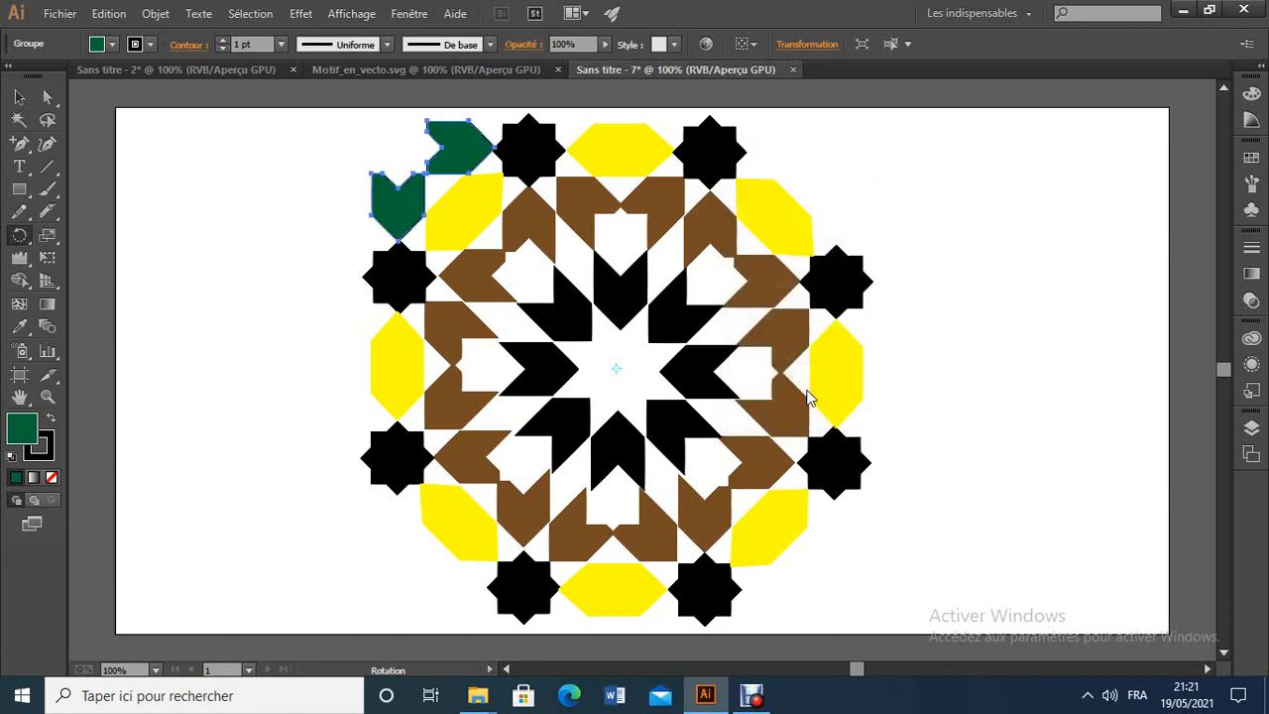
key(ctrl+d)
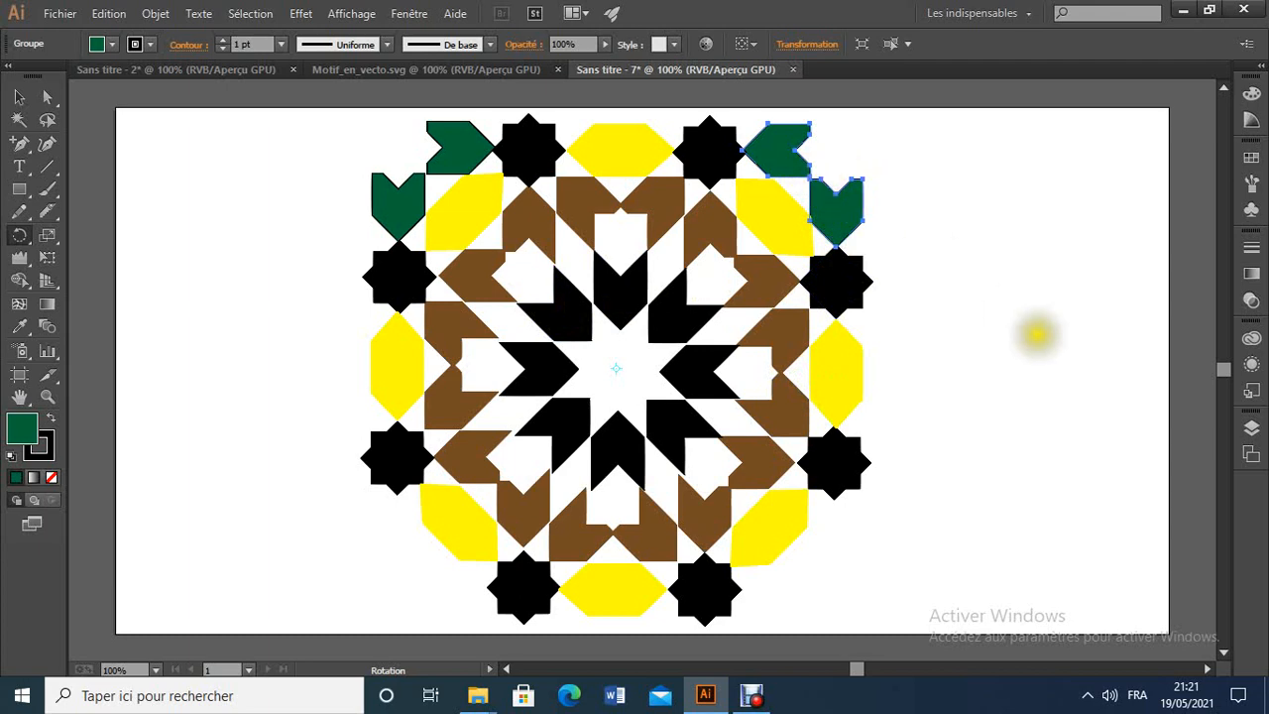
key(ctrl+d)
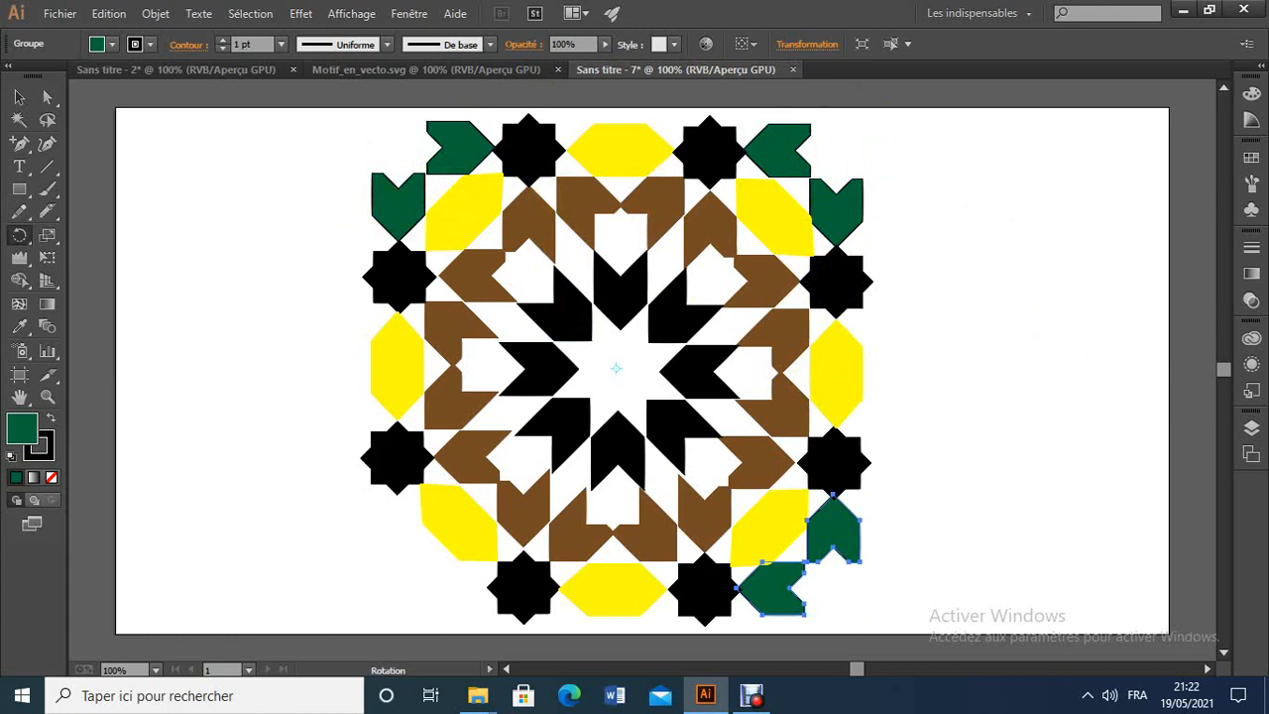
key(ctrl+z)
key(ctrl+z)
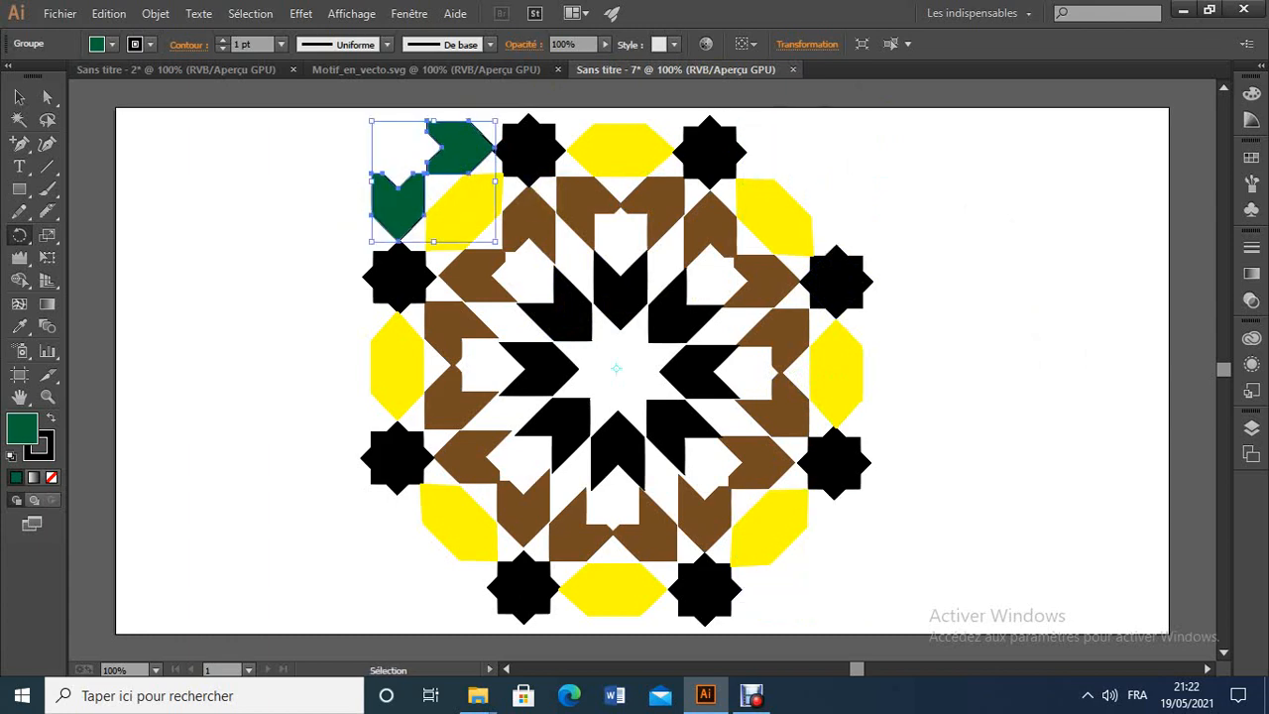
click(21, 236)
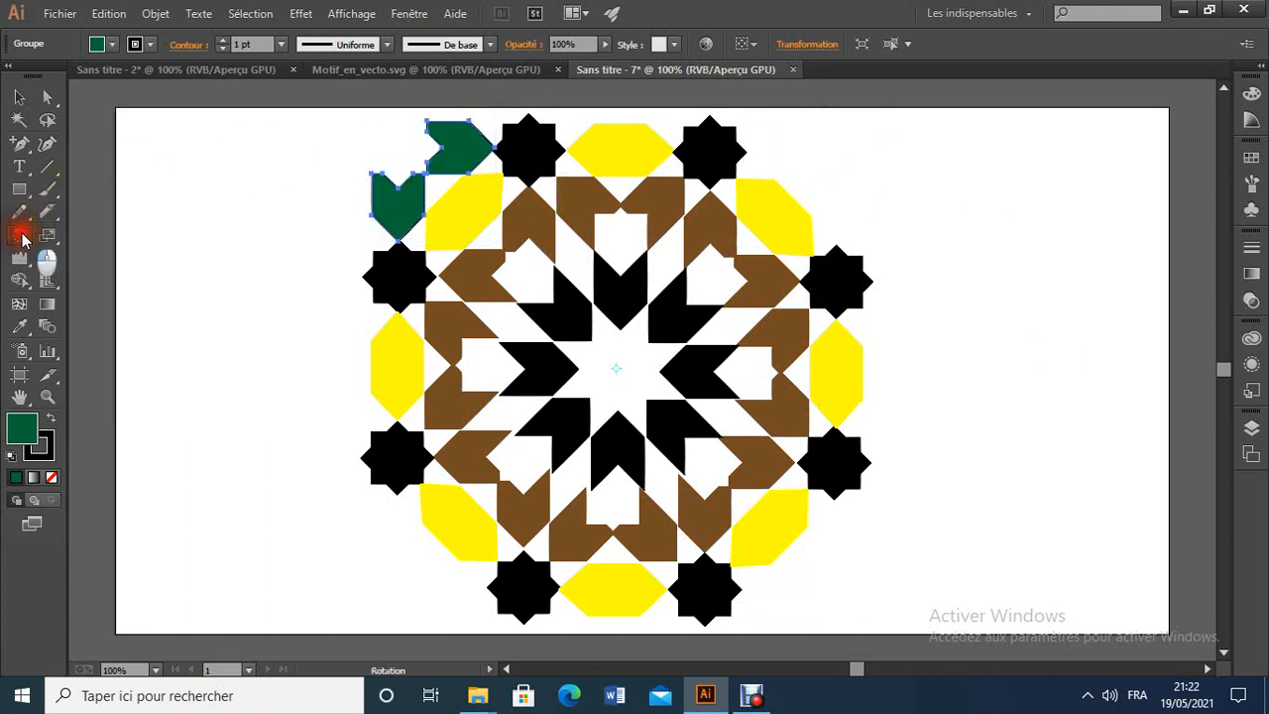
double_click(20, 236)
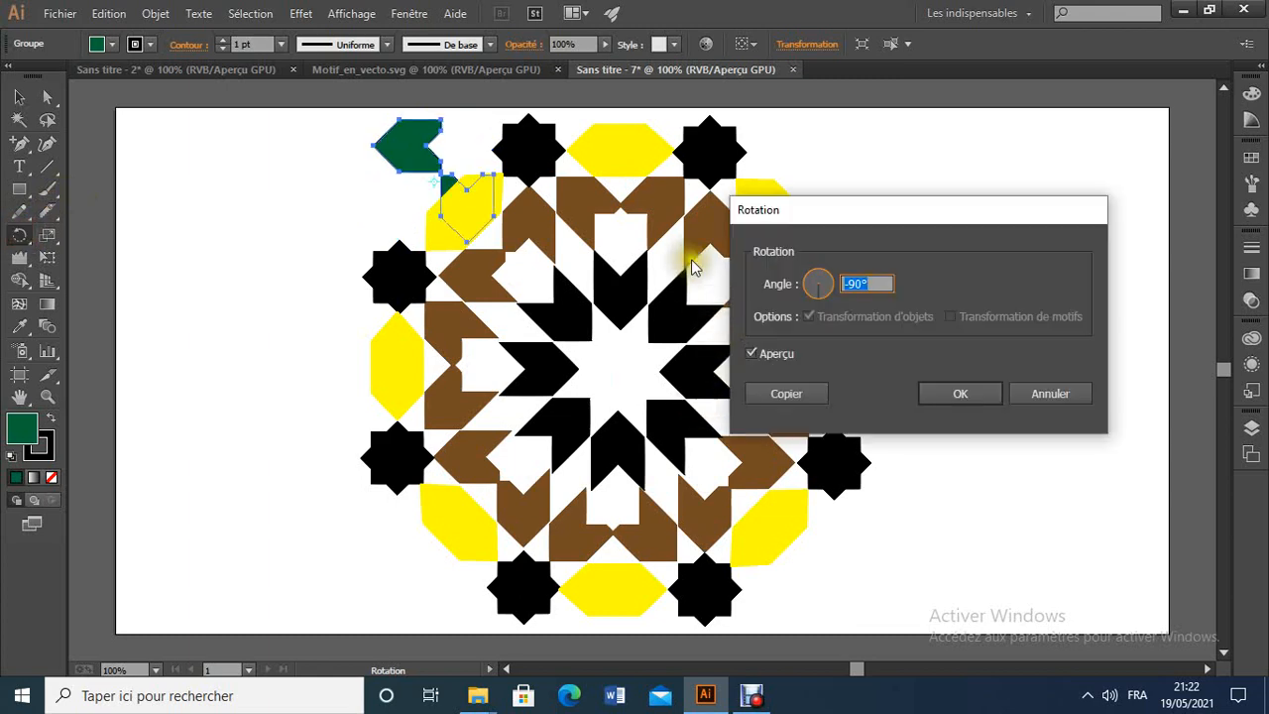
click(1049, 394)
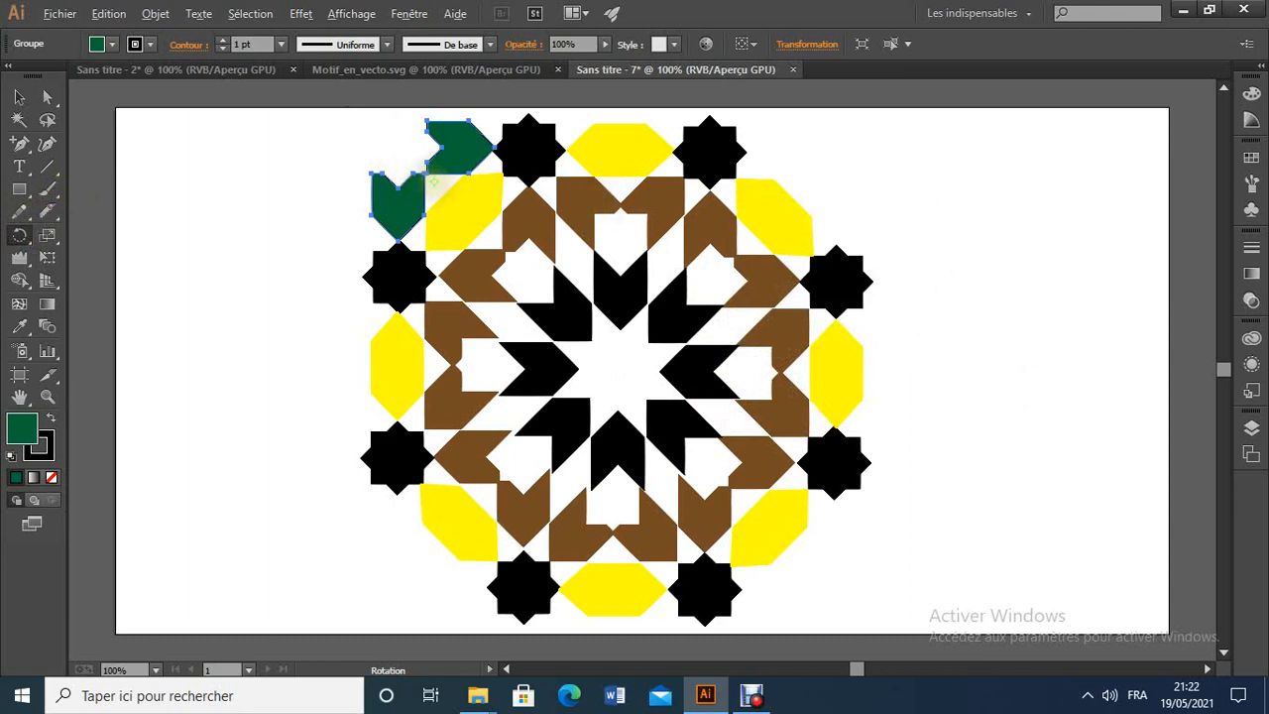
Try placing a copy of the green chevron group at the lower-left corner, rotated by 90° around the mosaic's centre, and undo it.
drag(434, 181, 615, 369)
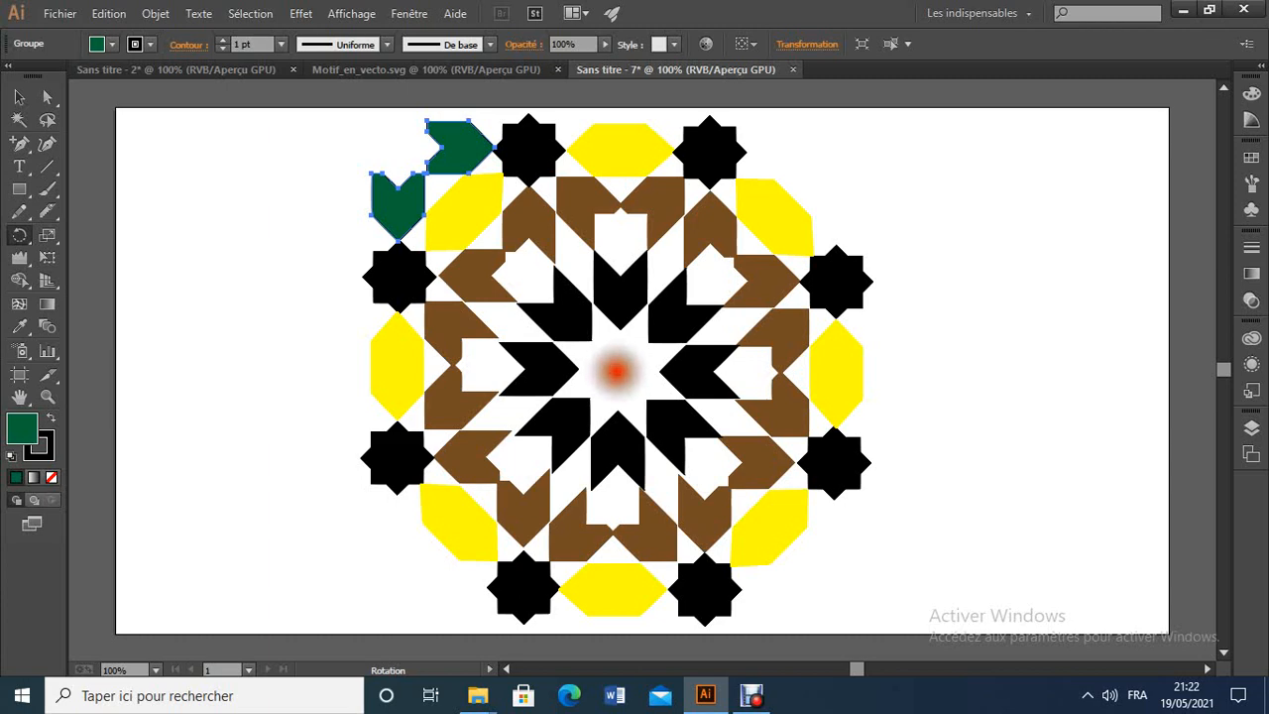
alt+click(615, 369)
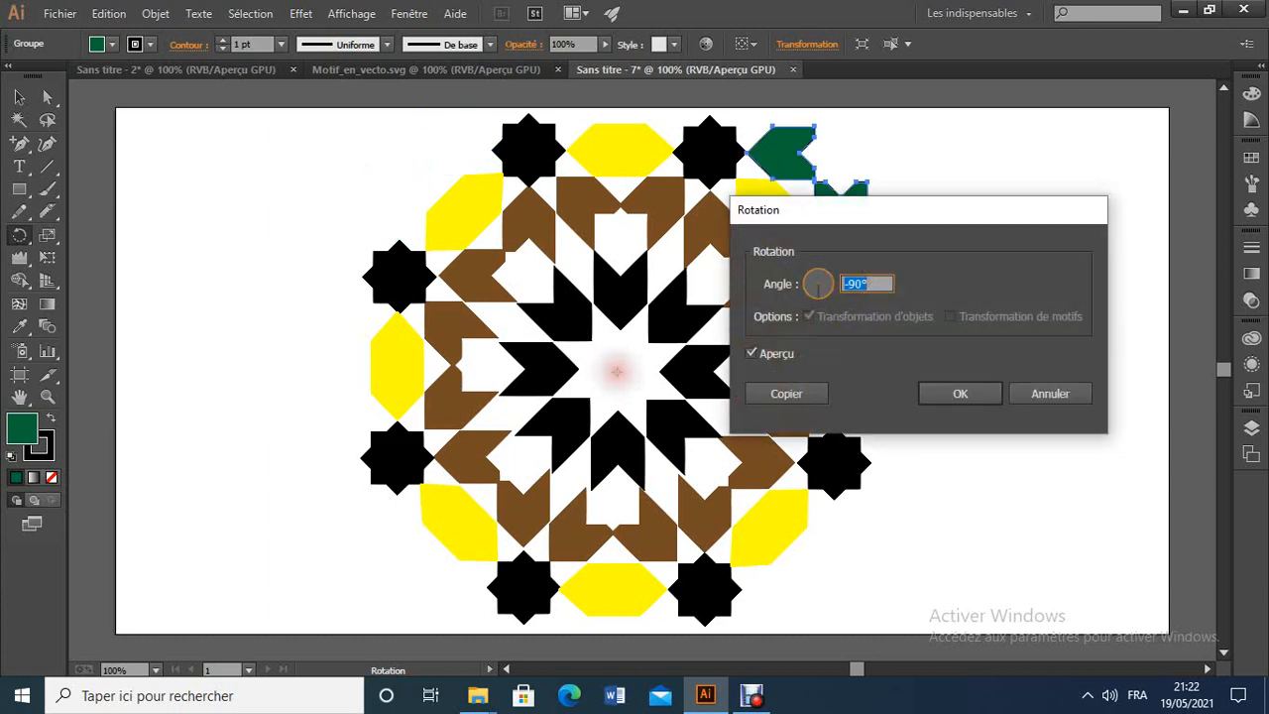
key(Home)
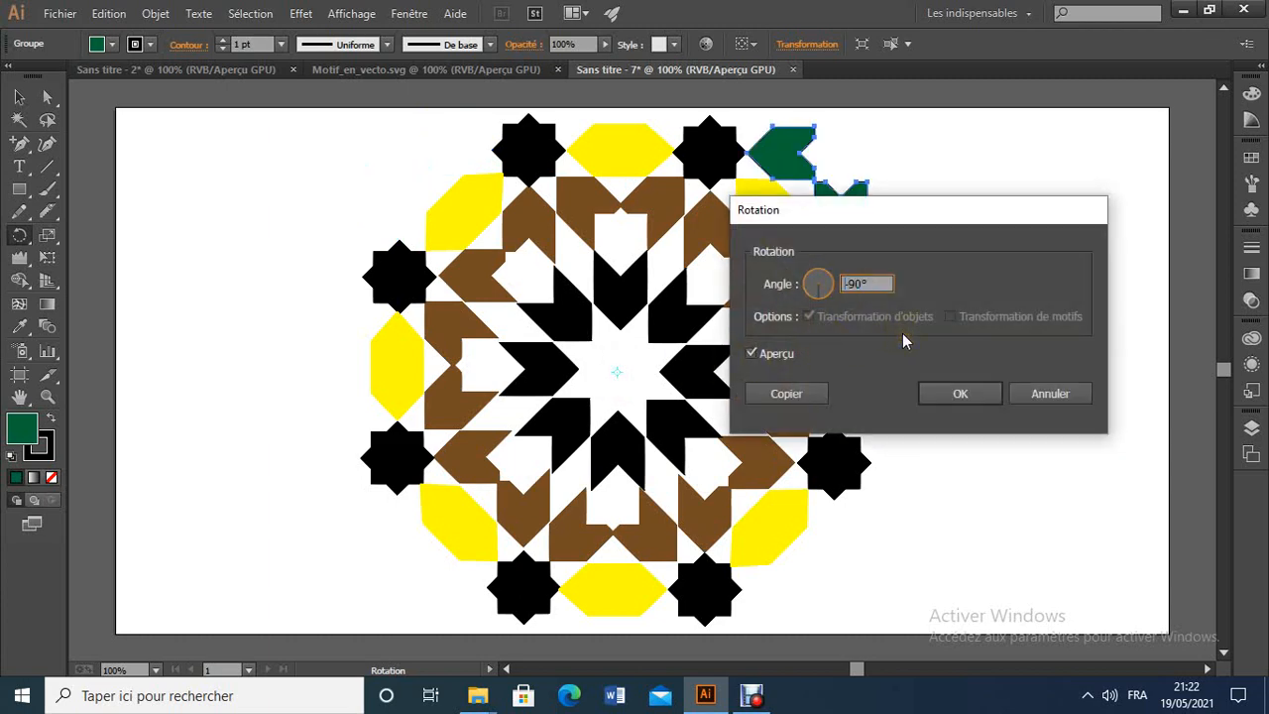
key(Delete)
click(805, 394)
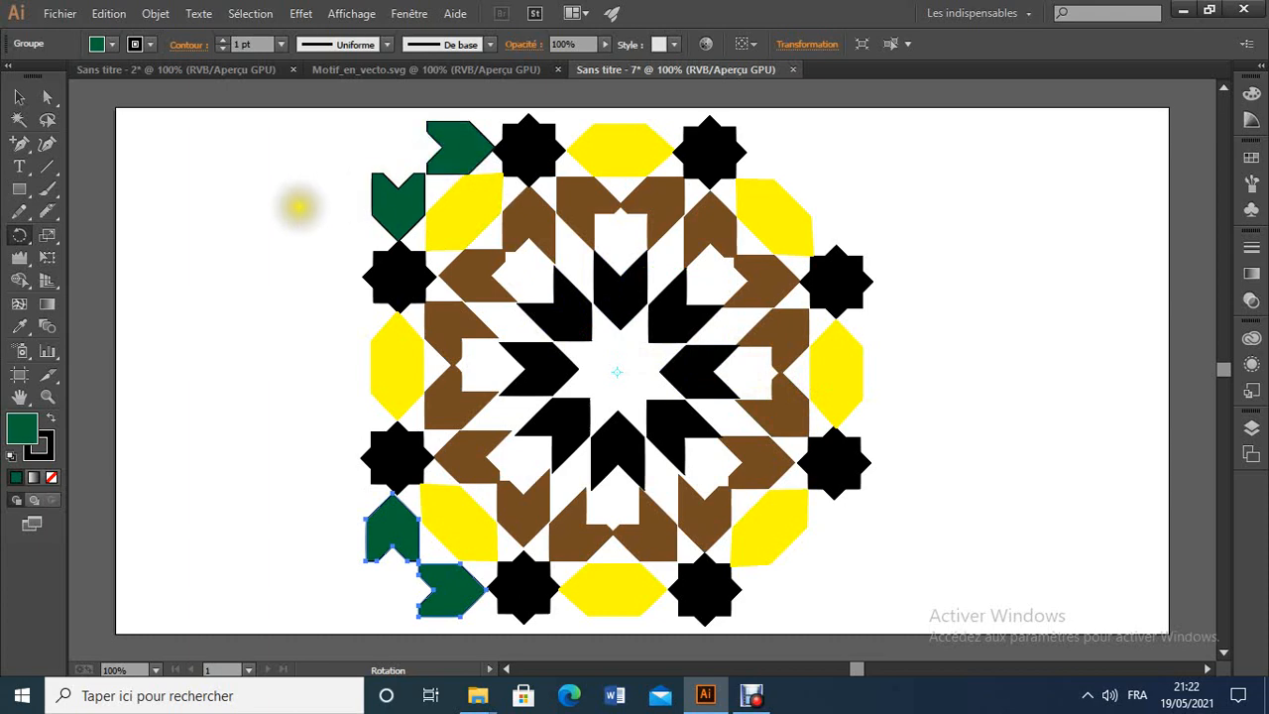
ctrl+click(386, 191)
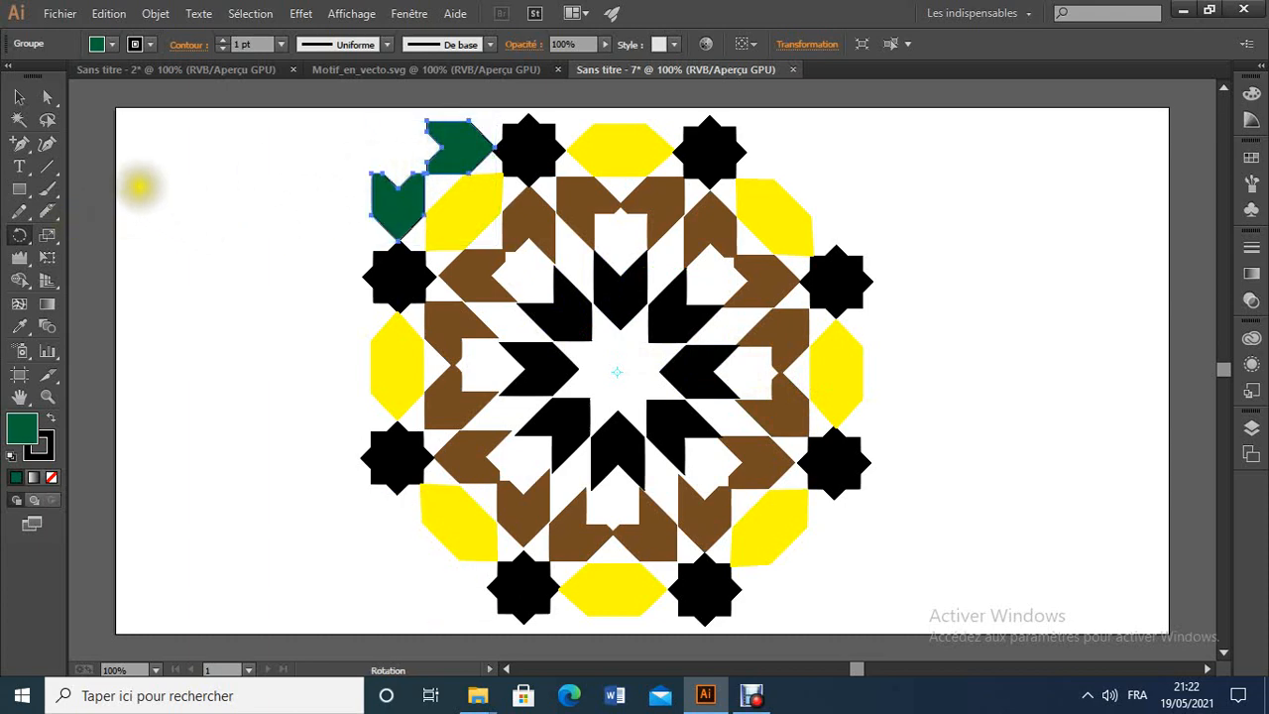
click(18, 99)
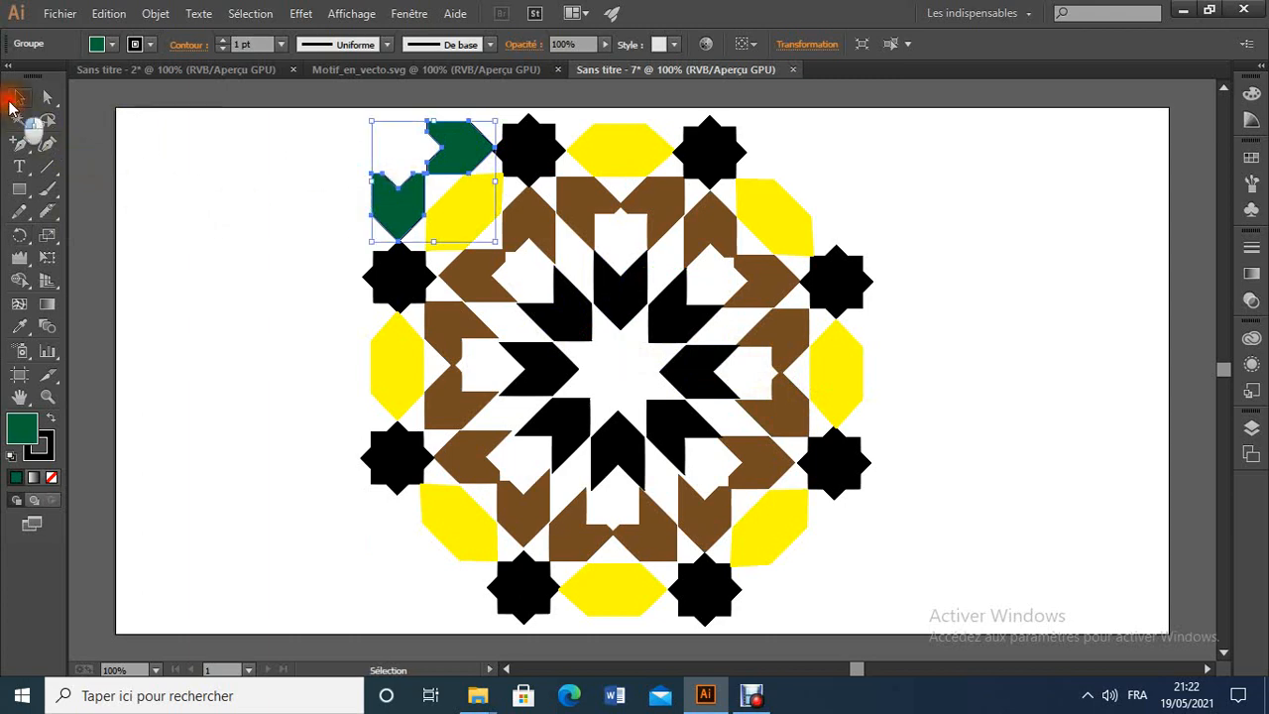
click(254, 254)
click(401, 213)
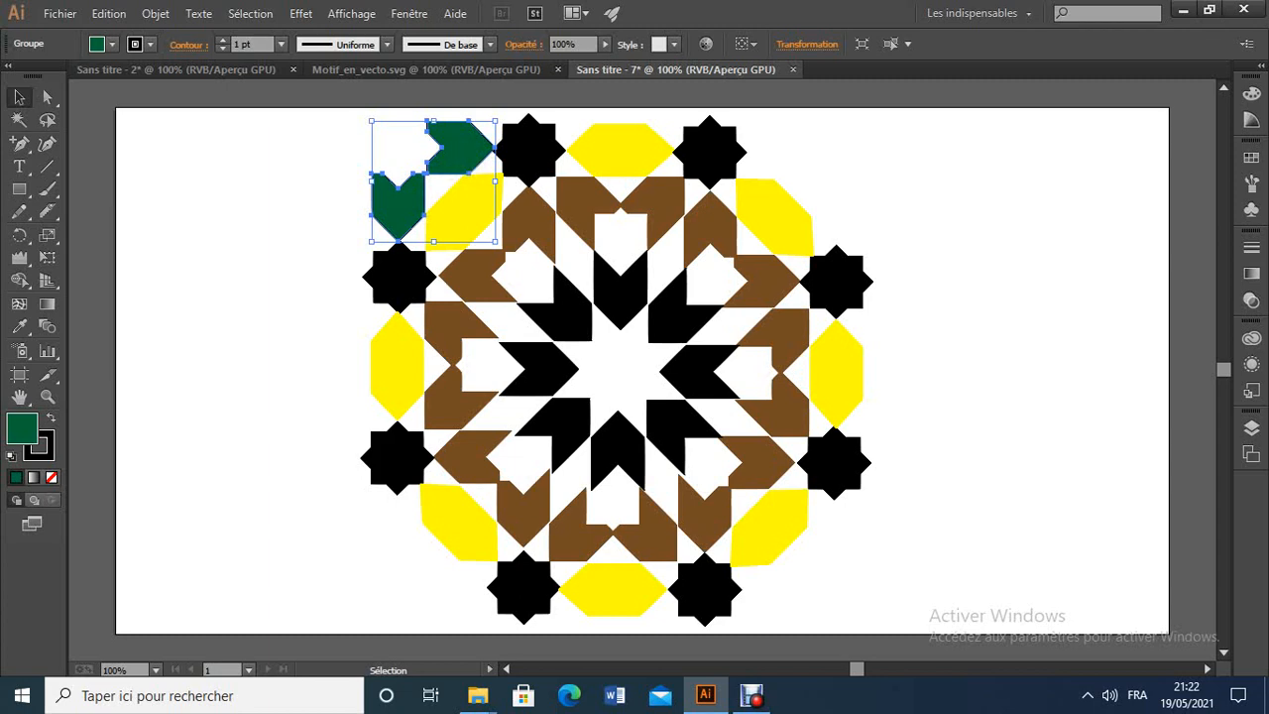
right_click(452, 157)
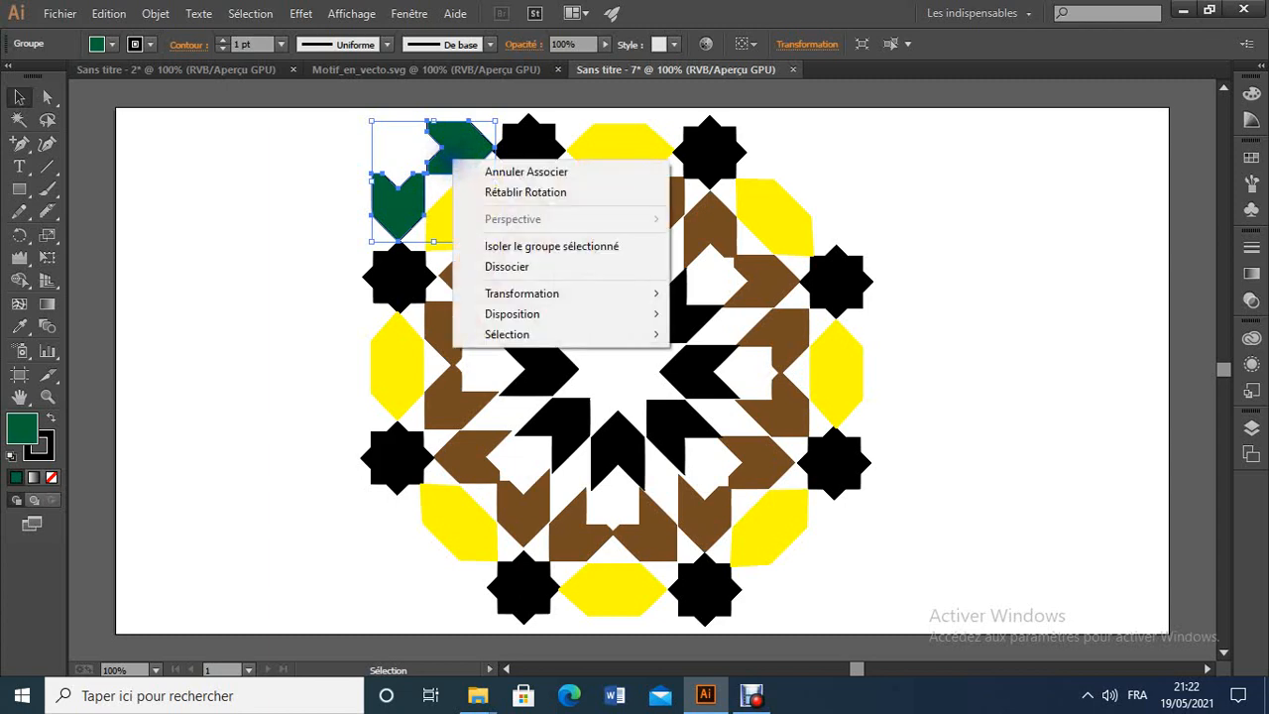
click(307, 208)
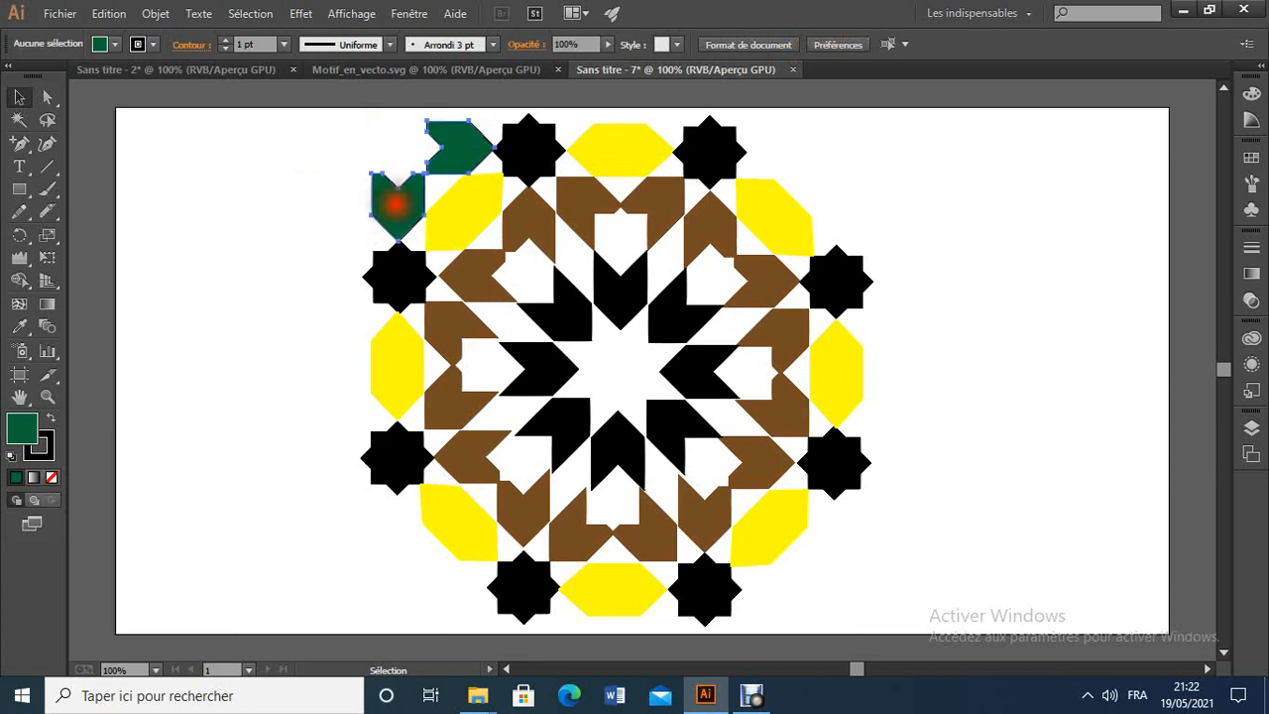
click(394, 203)
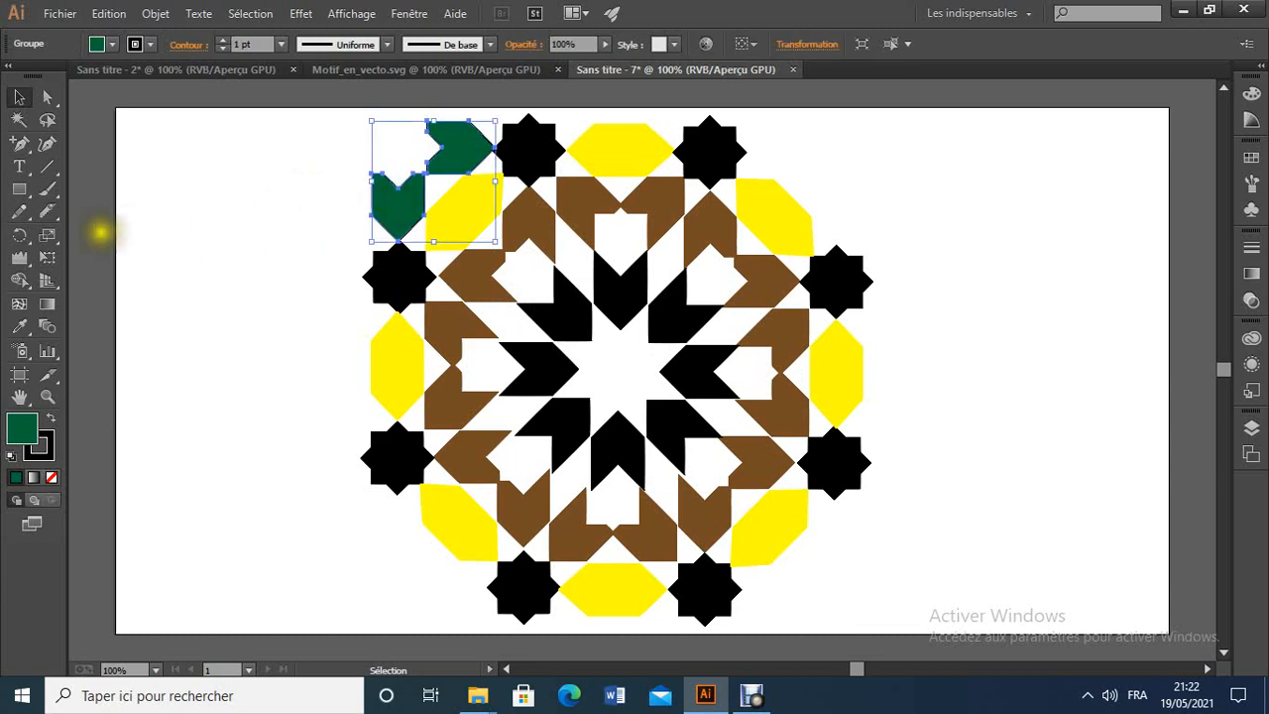
Copy the green chevron group rotated by 90° around the mosaic's centre and repeat the transformation to fill the remaining corners.
click(21, 236)
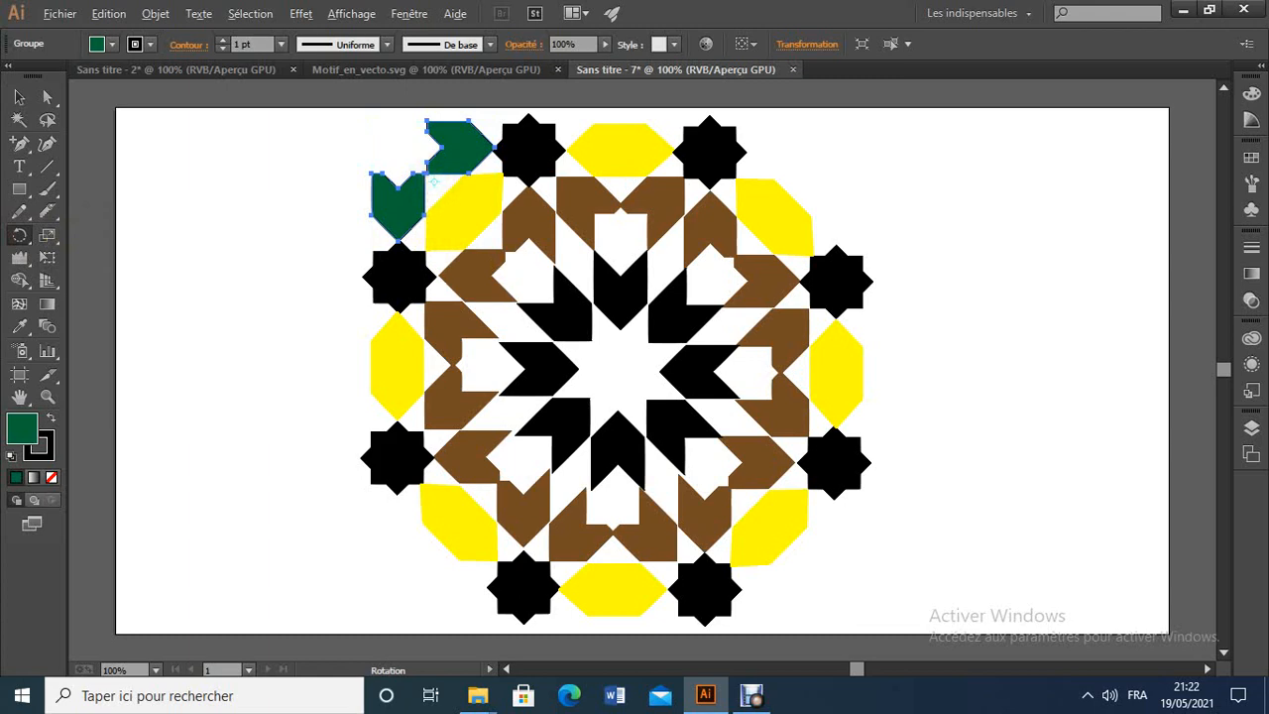
click(437, 184)
click(433, 183)
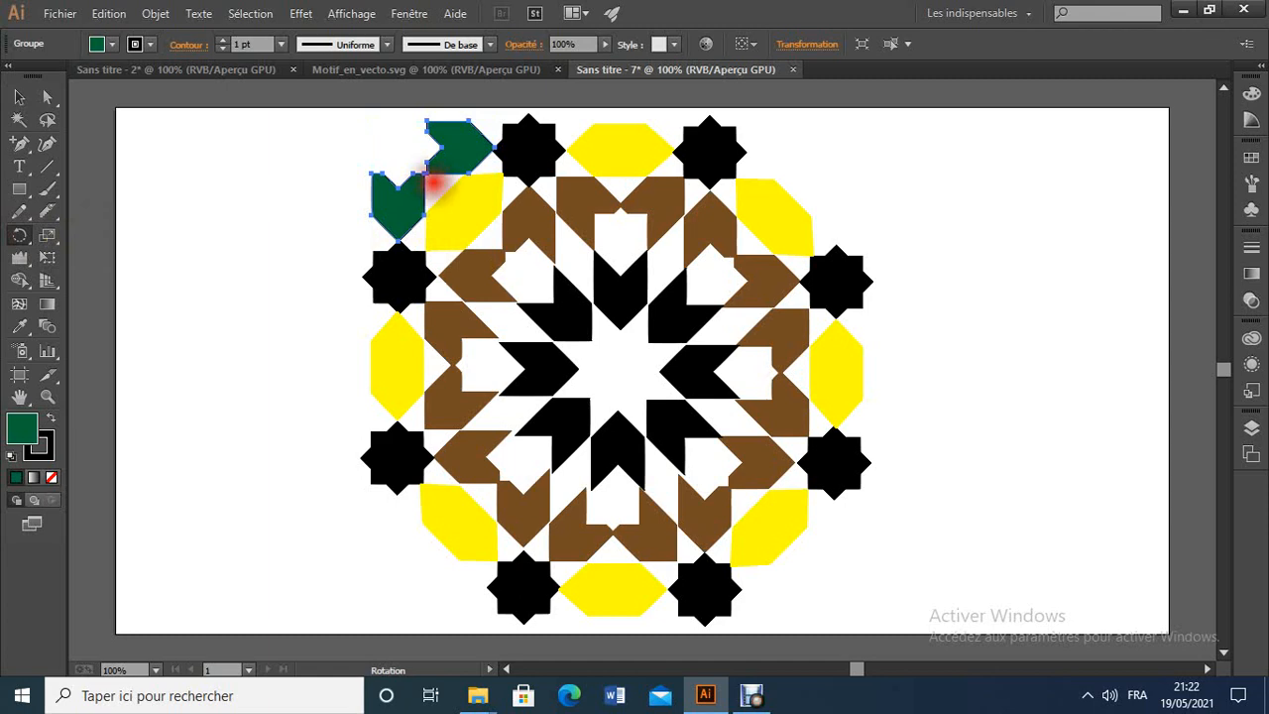
drag(433, 184, 619, 370)
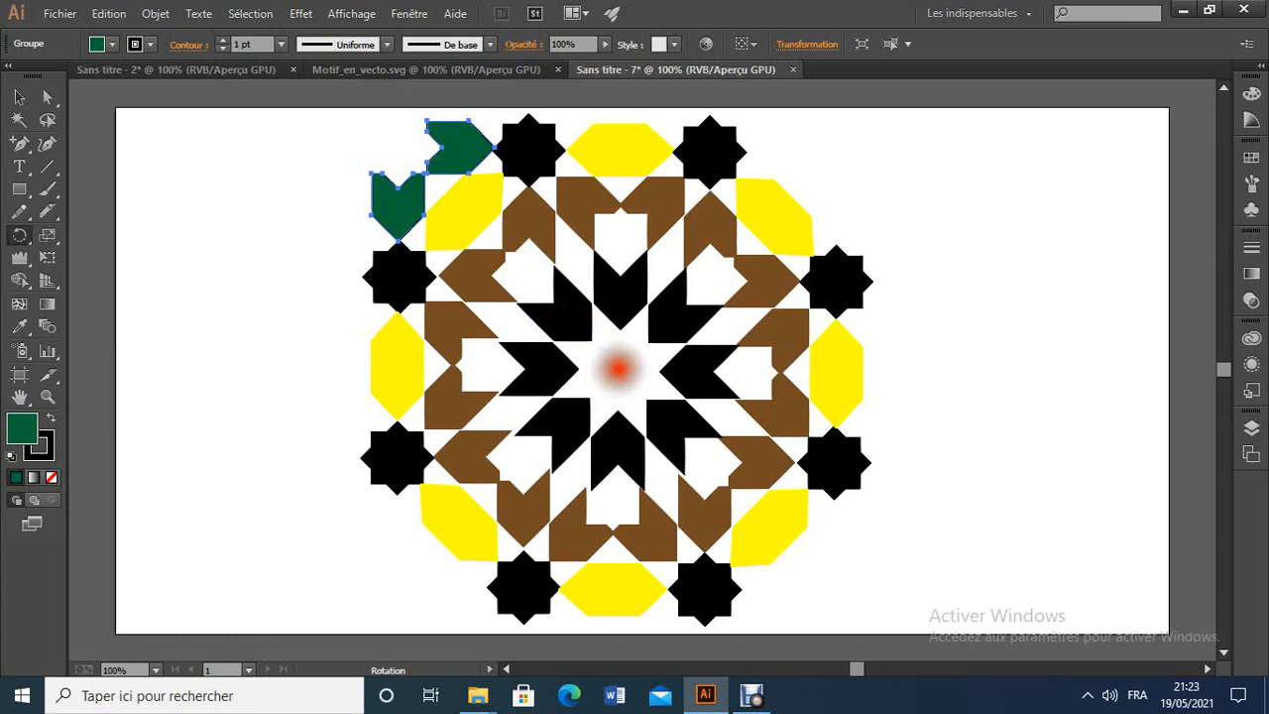
alt+click(619, 369)
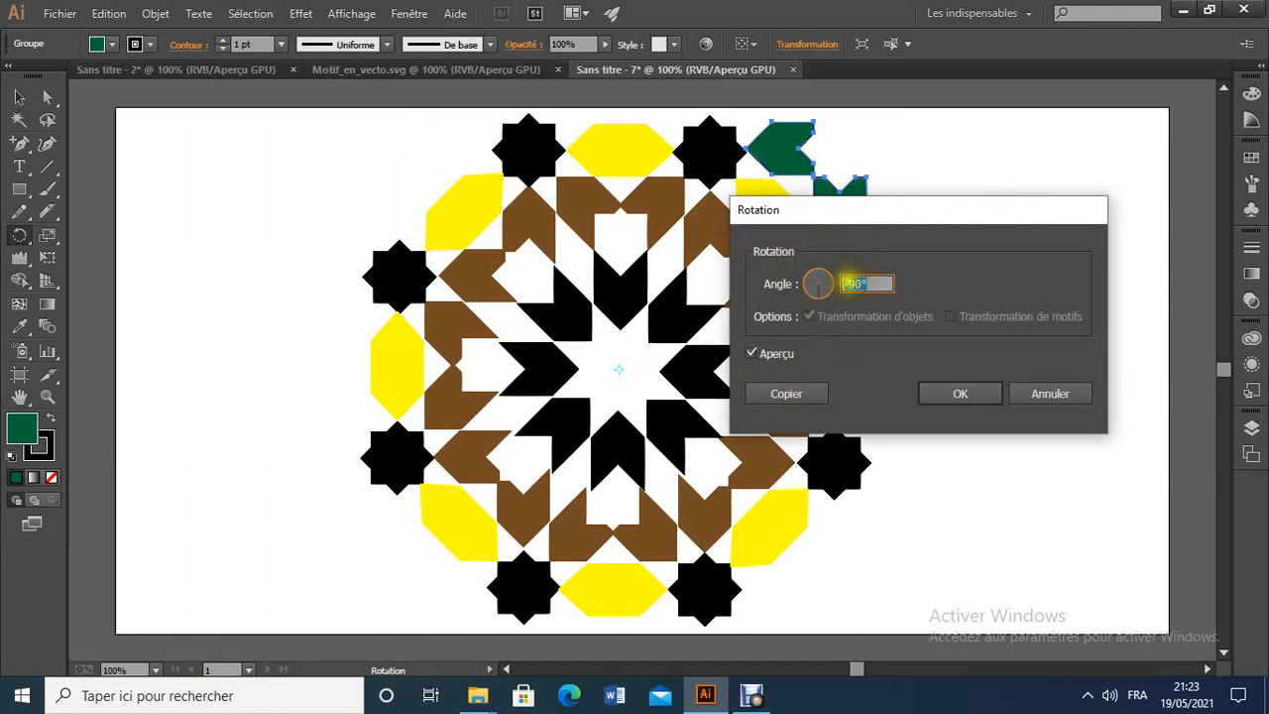
click(849, 283)
click(765, 393)
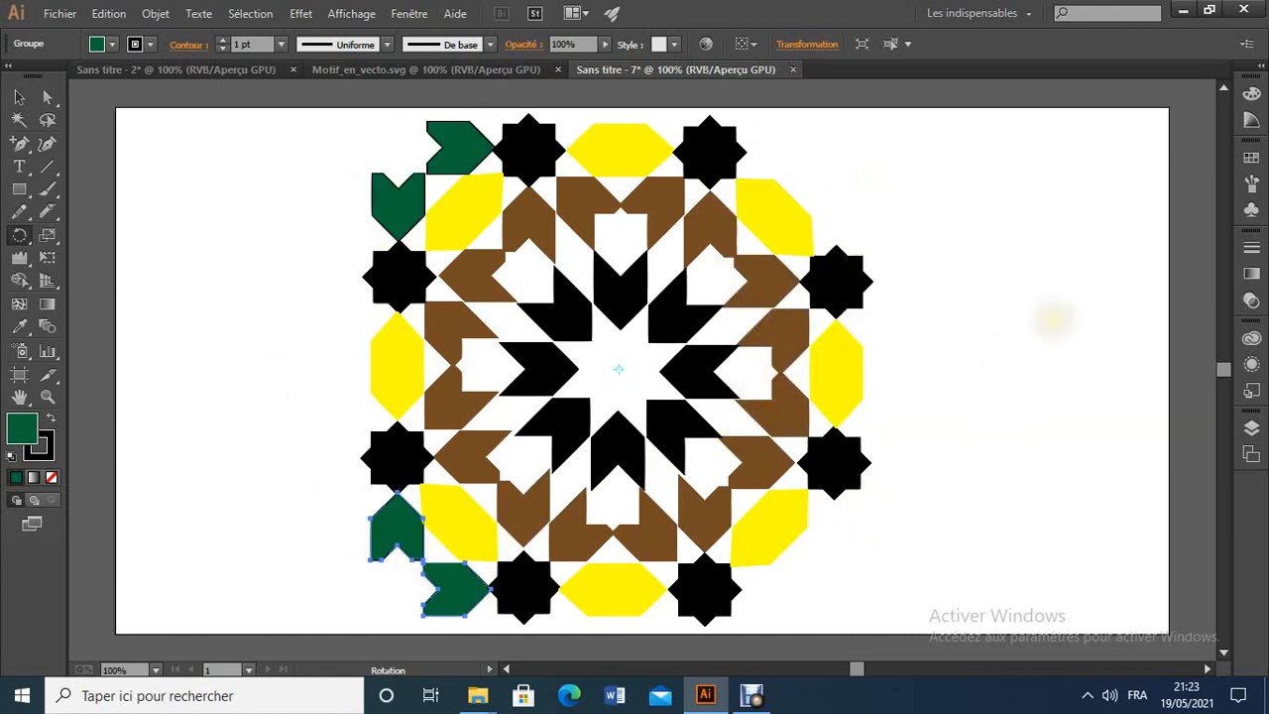
key(ctrl+d)
key(ctrl+d)
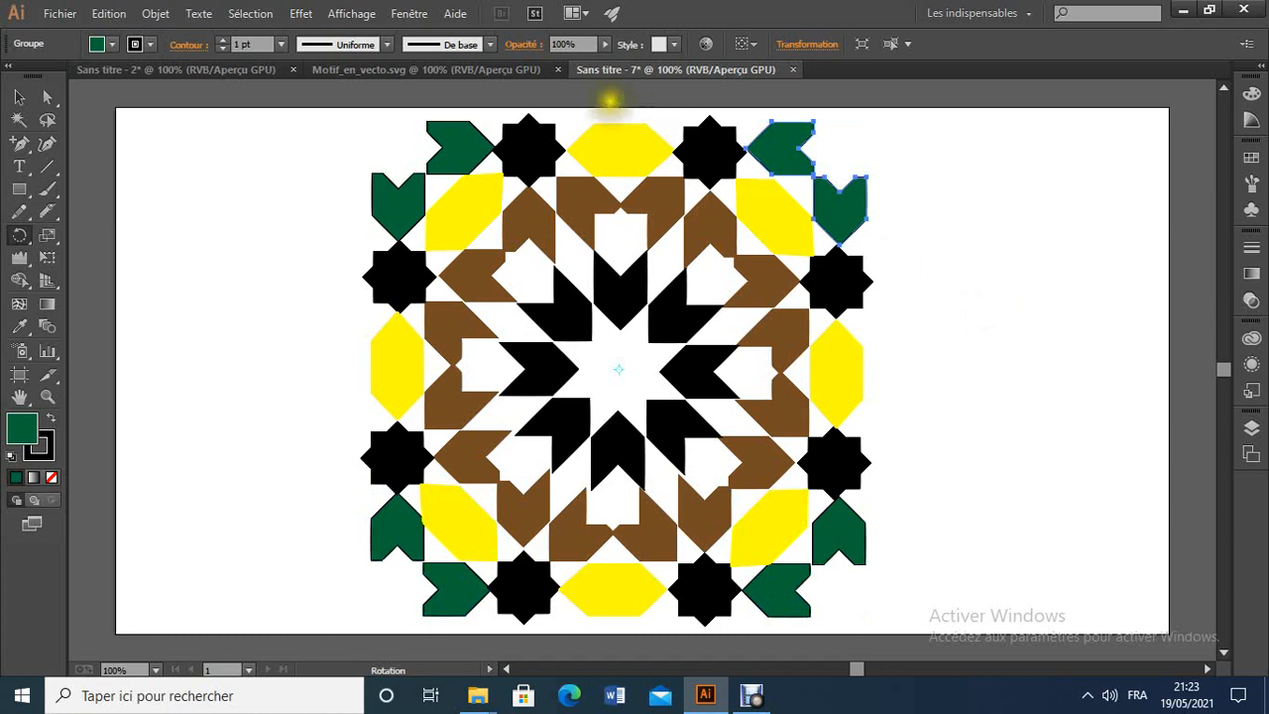
Scale the entire mosaic down proportionally to a small tile about one fifth of its size.
click(507, 67)
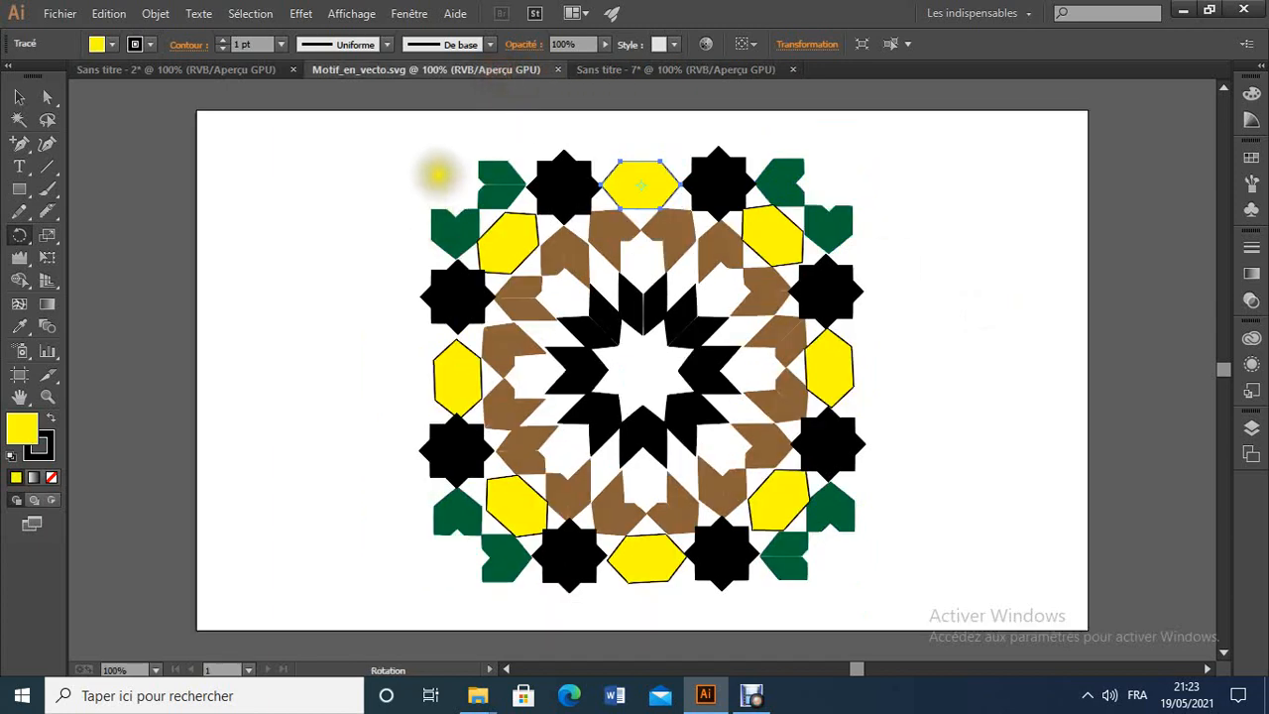
click(634, 69)
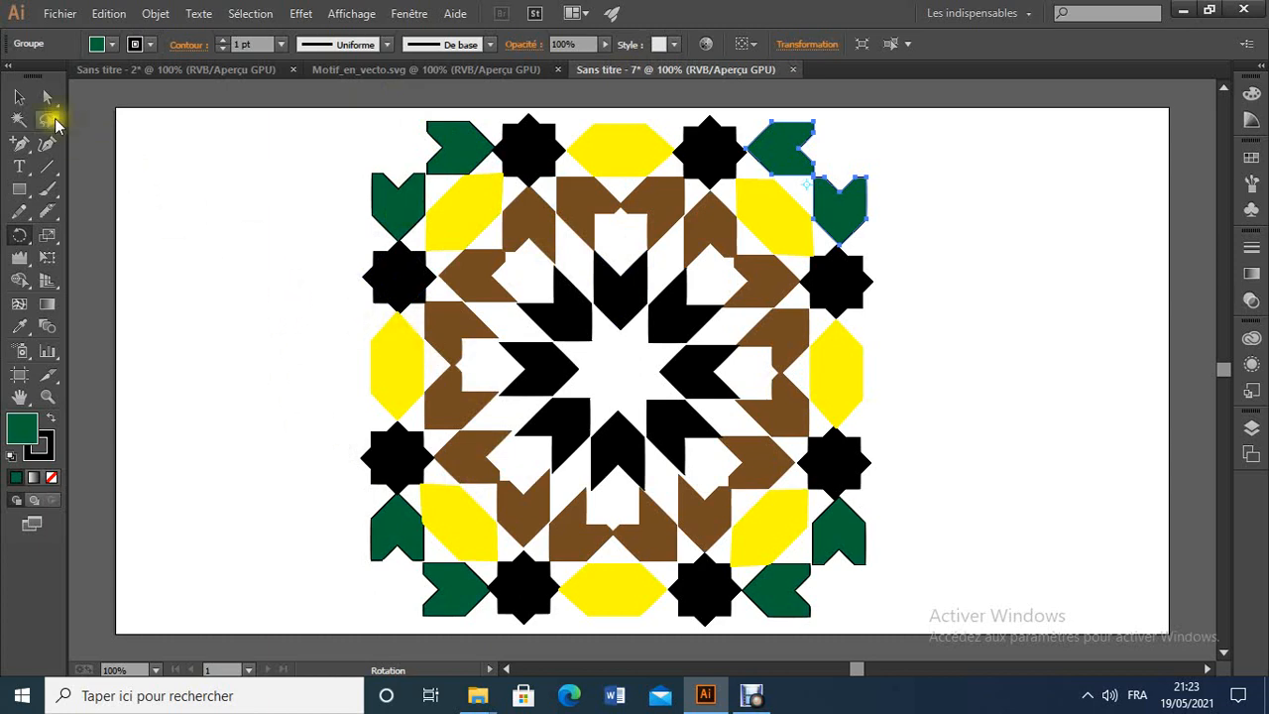
click(19, 96)
drag(306, 114, 899, 631)
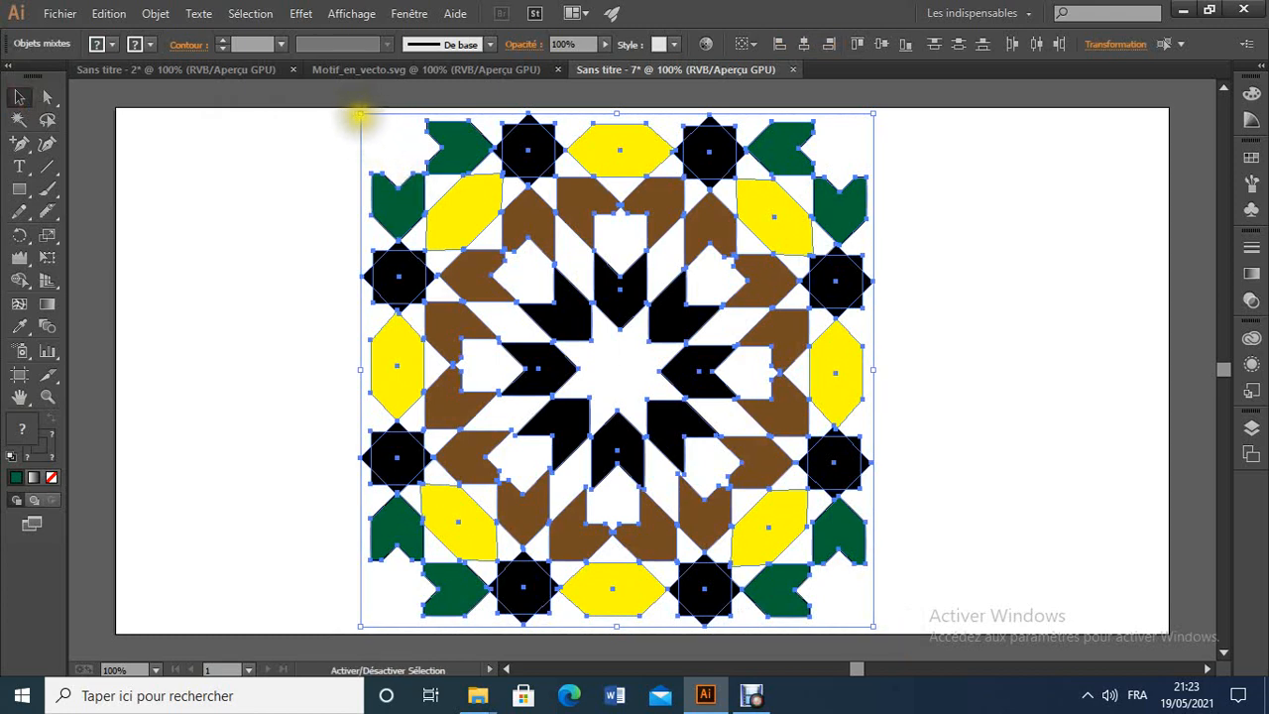
drag(359, 114, 887, 627)
click(904, 470)
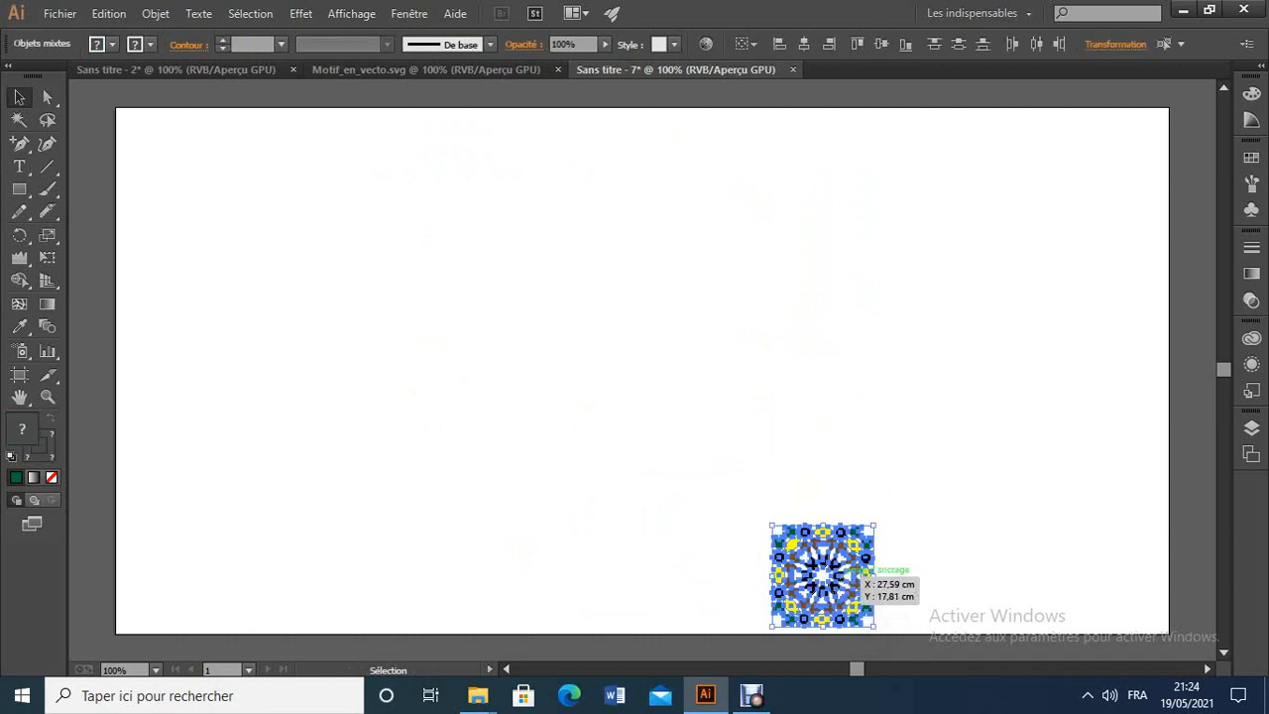
Group all pieces of the small mosaic into one object and move it near the artboard's right edge.
click(760, 487)
drag(737, 490, 892, 631)
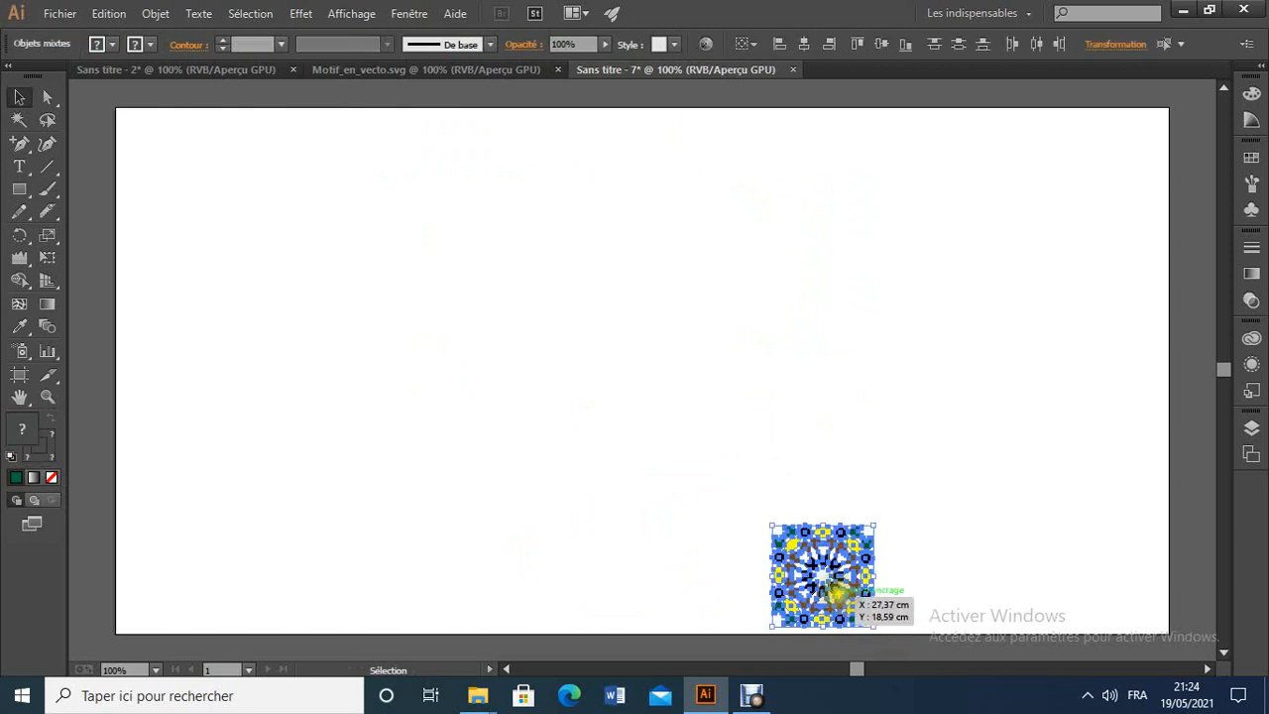
right_click(838, 592)
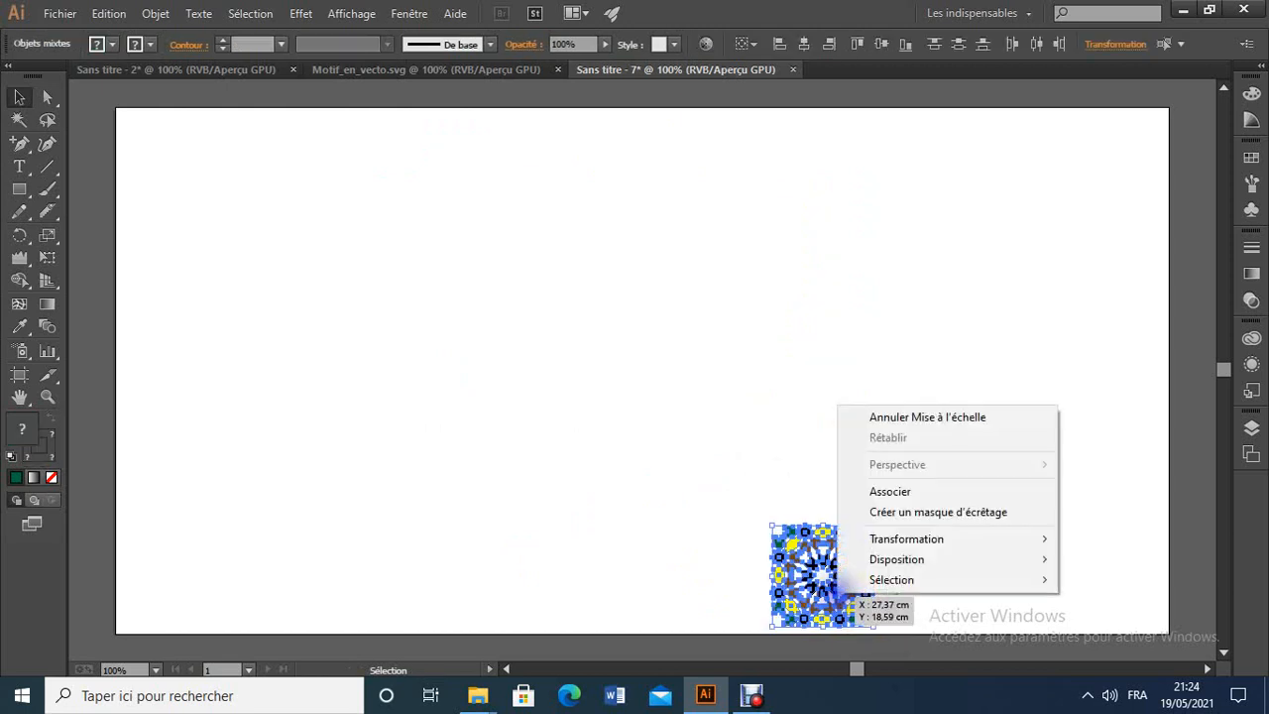
click(898, 491)
click(958, 448)
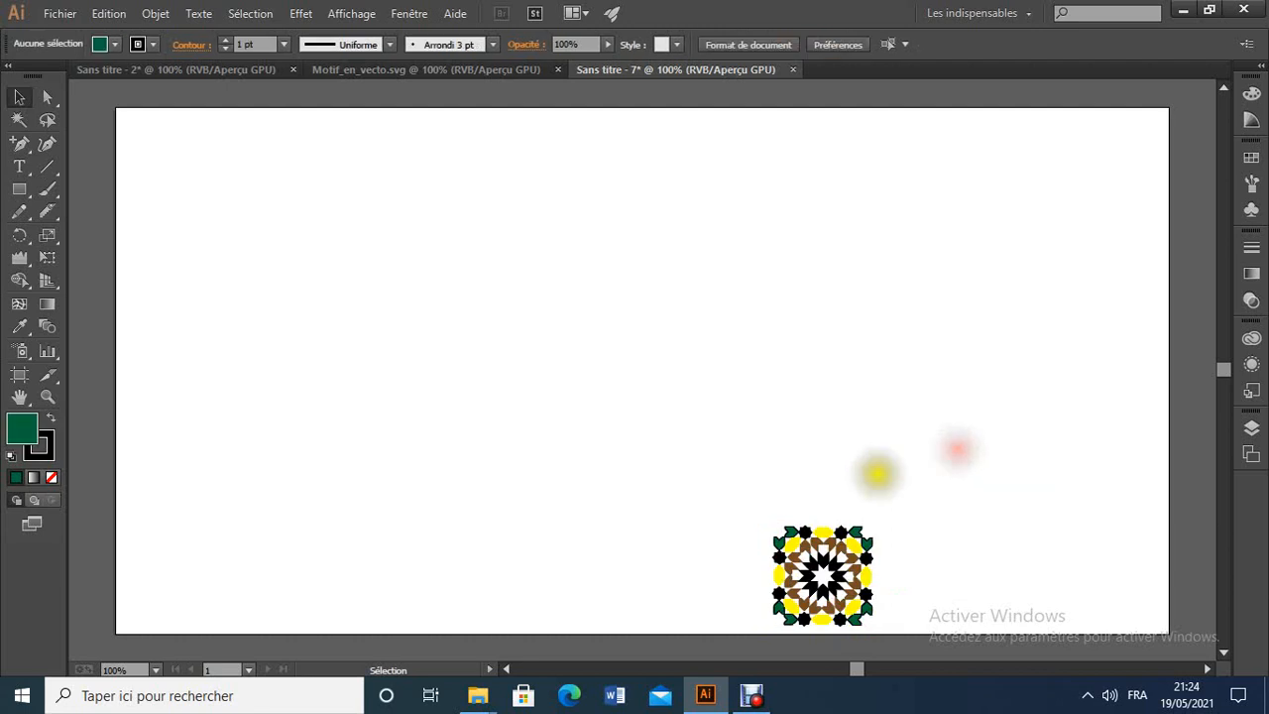
drag(826, 580, 1047, 404)
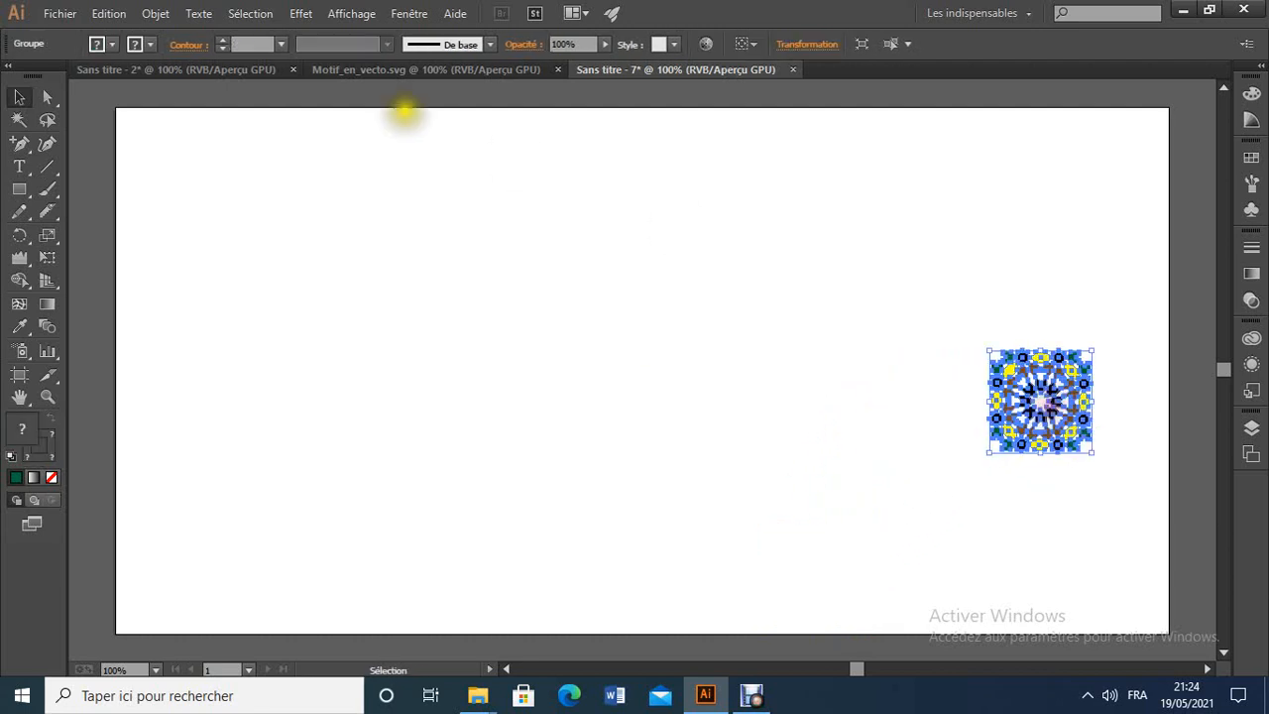
Save the grouped mosaic tile as a new pattern swatch in the document's swatches.
click(117, 45)
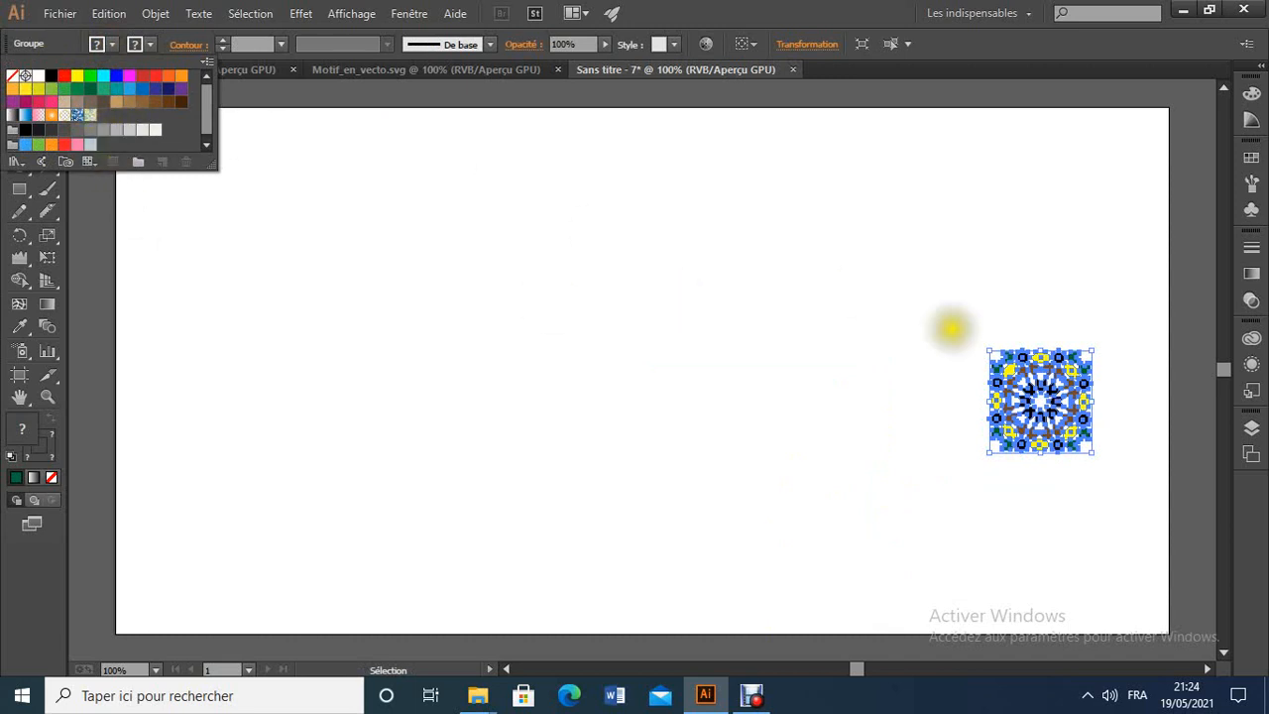
click(859, 381)
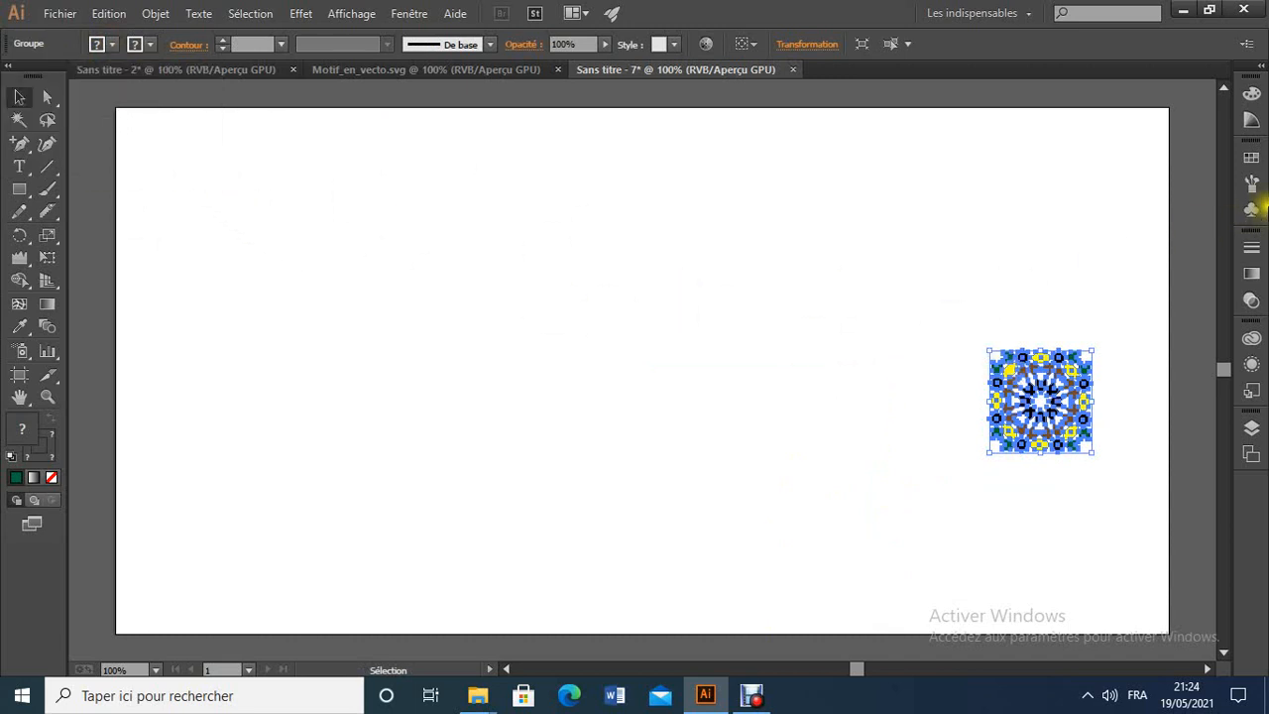
click(1250, 157)
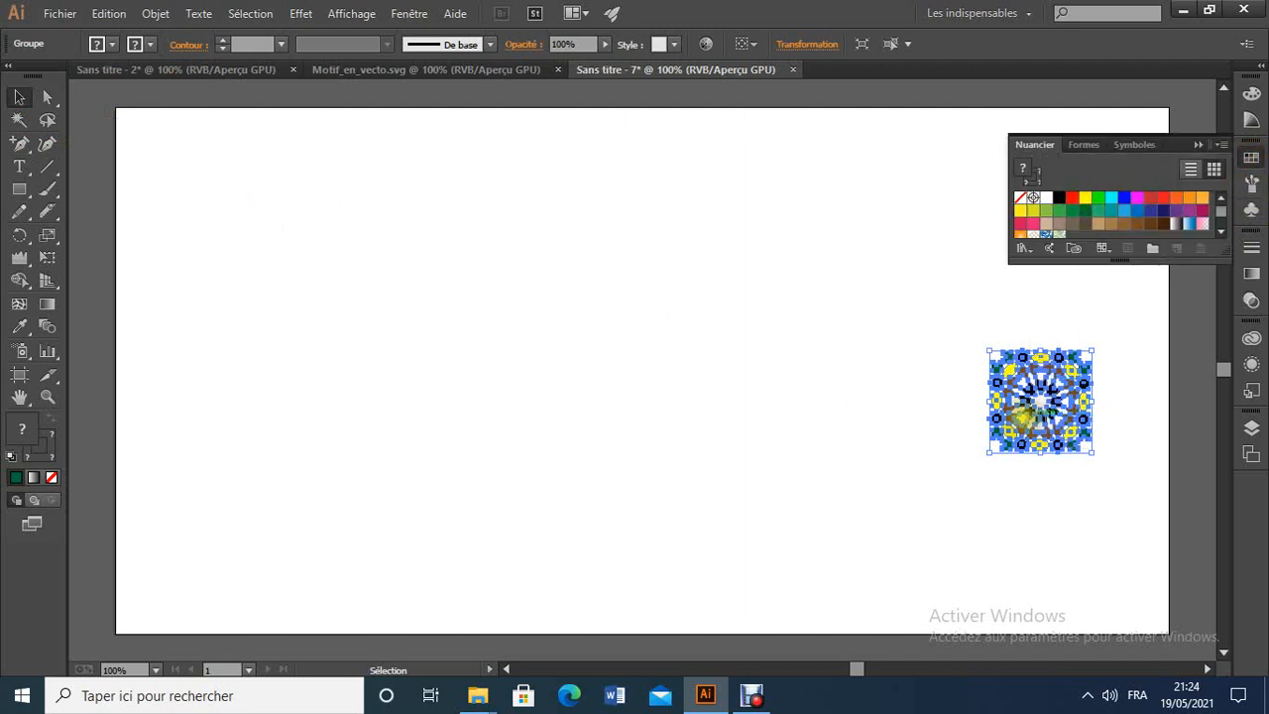
drag(1025, 414, 1109, 218)
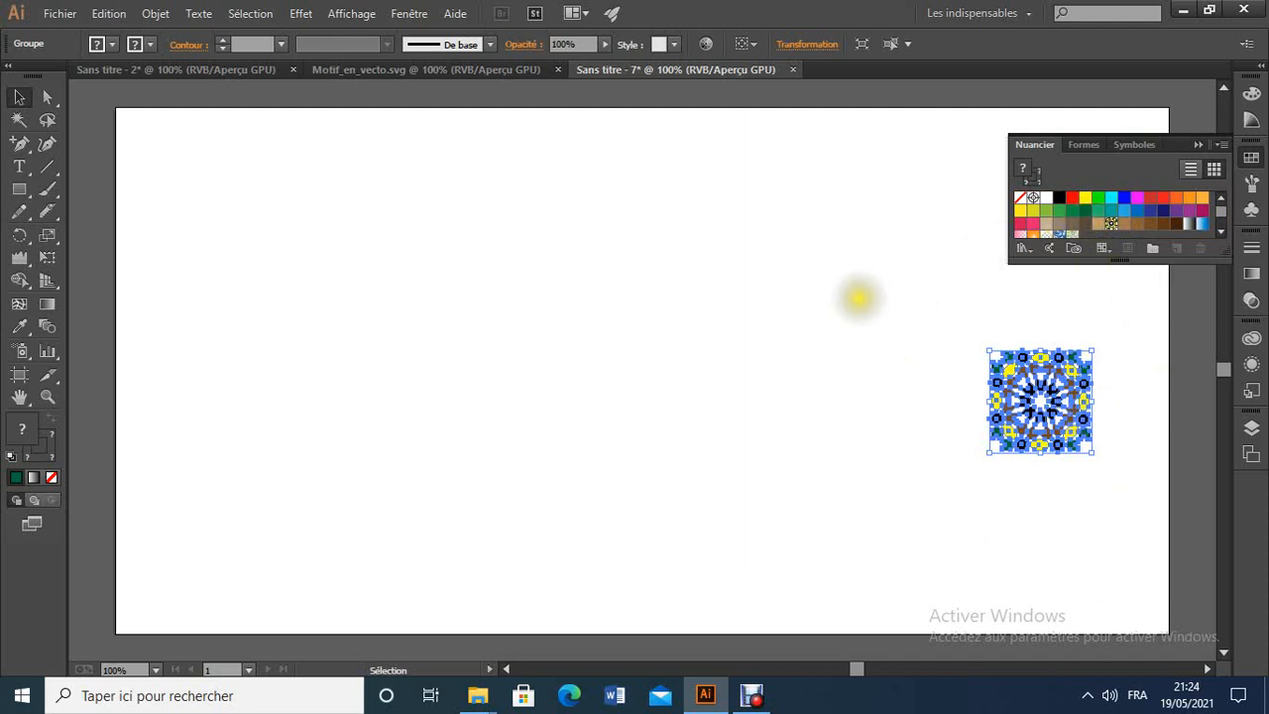
Create a rectangle 20 cm wide and 10 cm high on the empty area beside the mosaic tile.
click(19, 188)
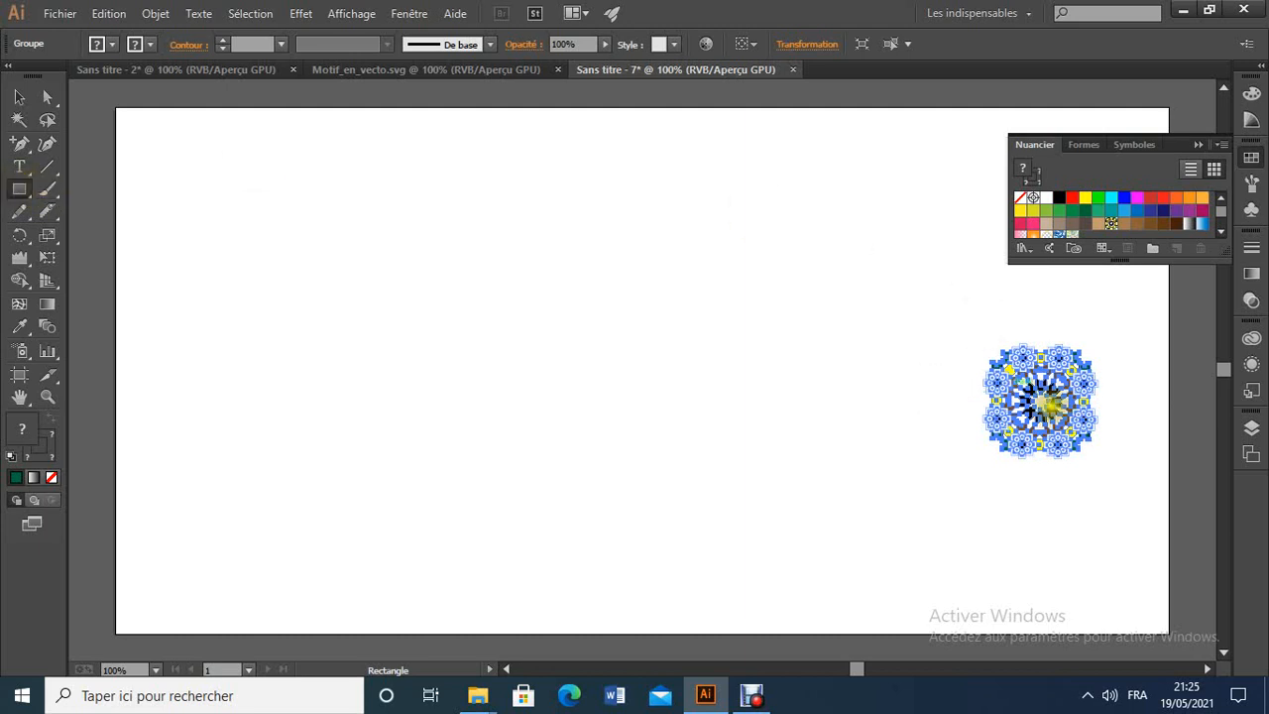
click(19, 189)
click(304, 241)
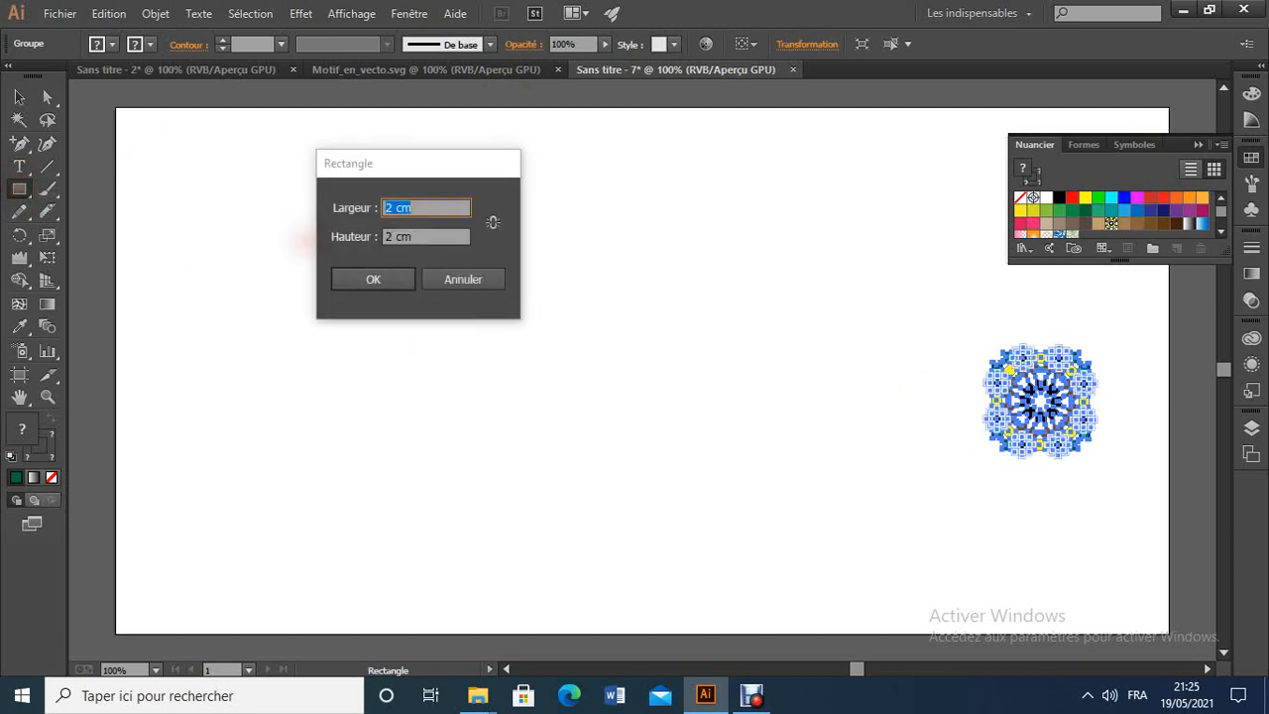
key(shift+Left)
key(shift+Left)
key(shift+Left)
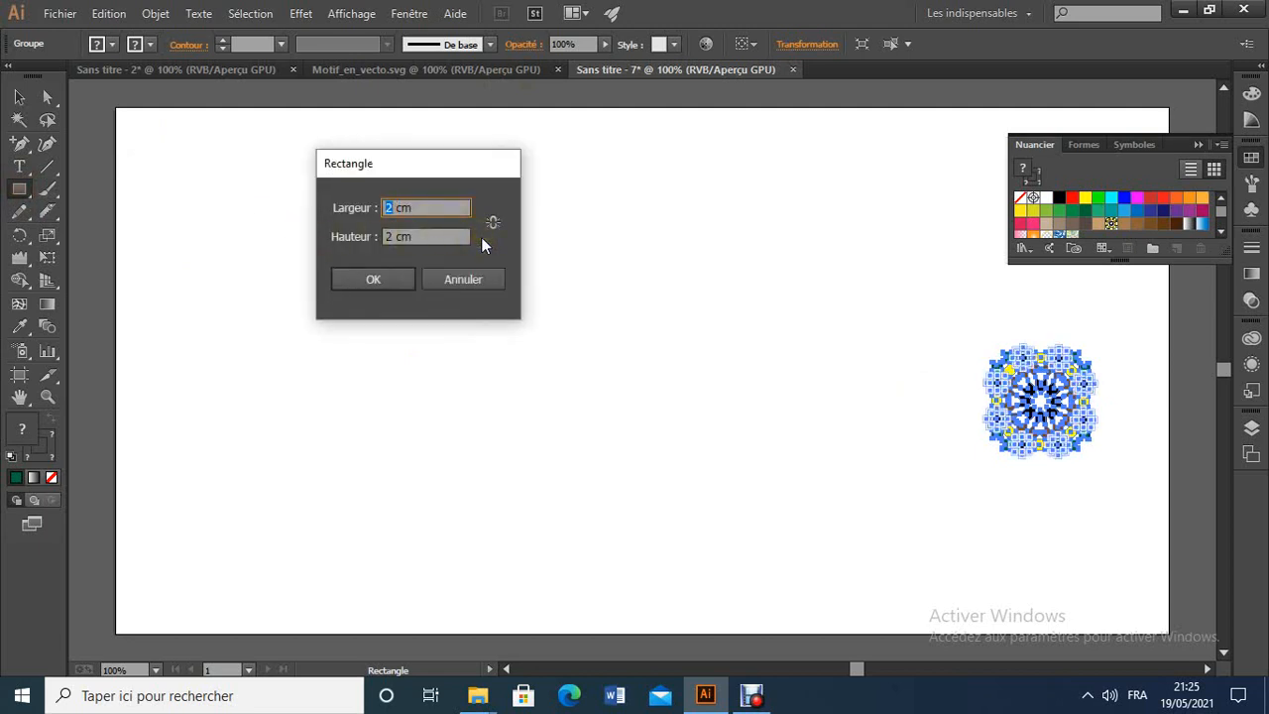
text(10)
click(398, 236)
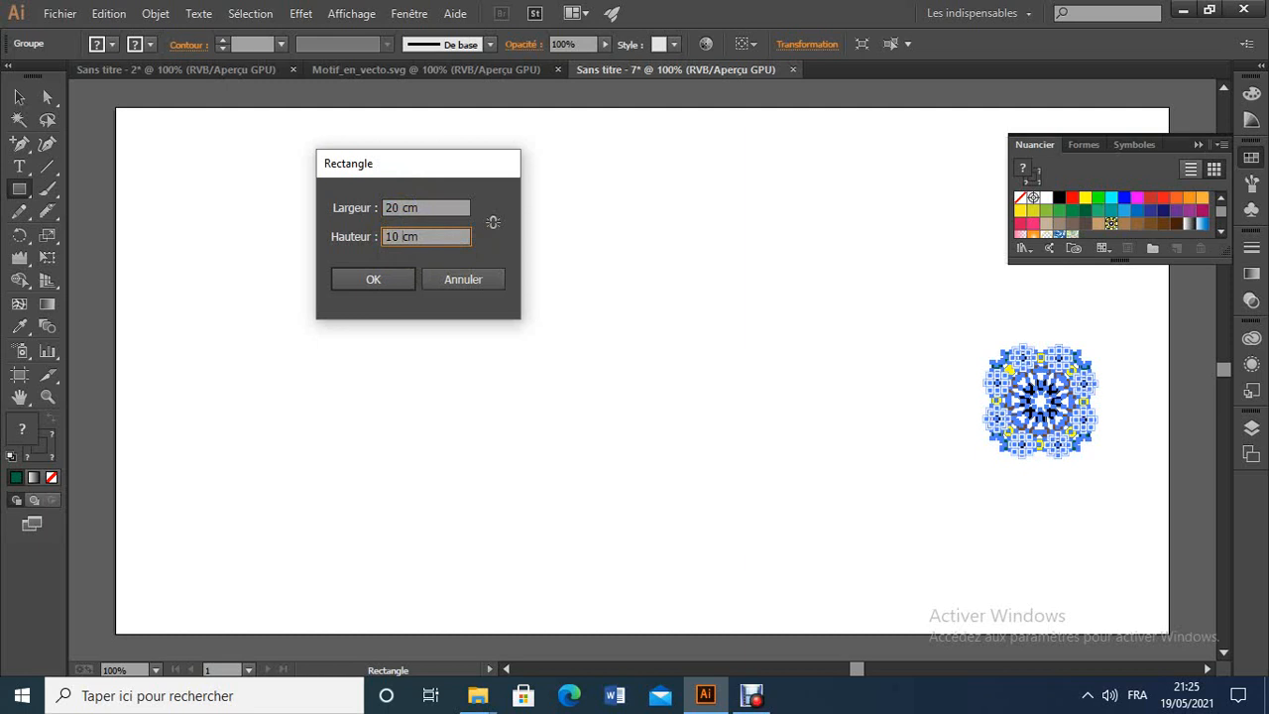
click(356, 277)
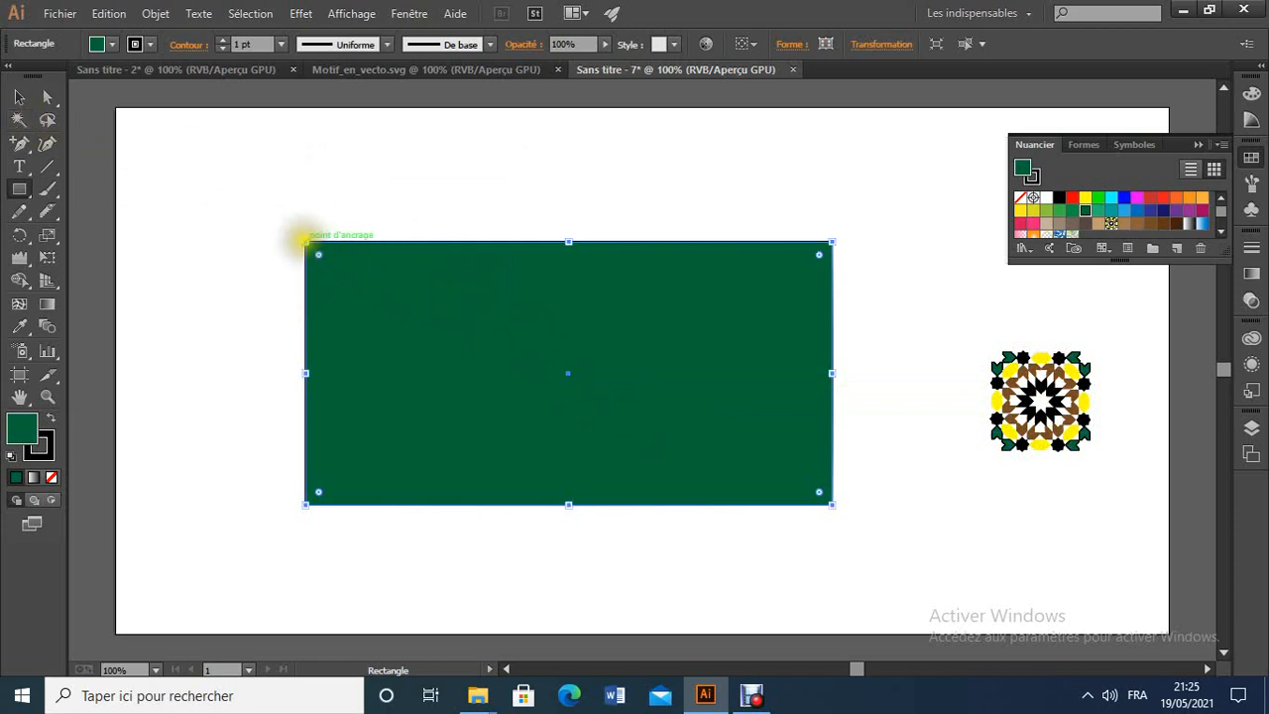
Enlarge the rectangle outward from its upper-left corner and fill it with the pattern swatch "Nouvelle nuance de motif 1".
drag(305, 242, 195, 208)
click(520, 282)
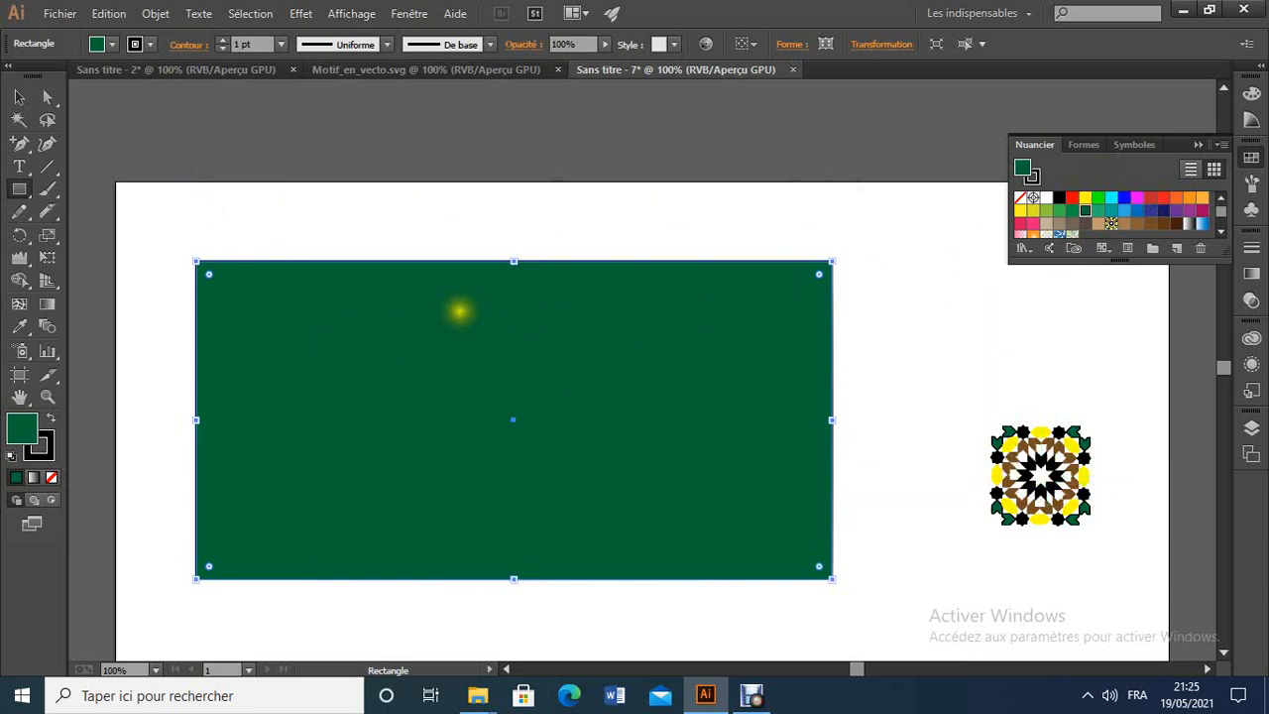
click(112, 45)
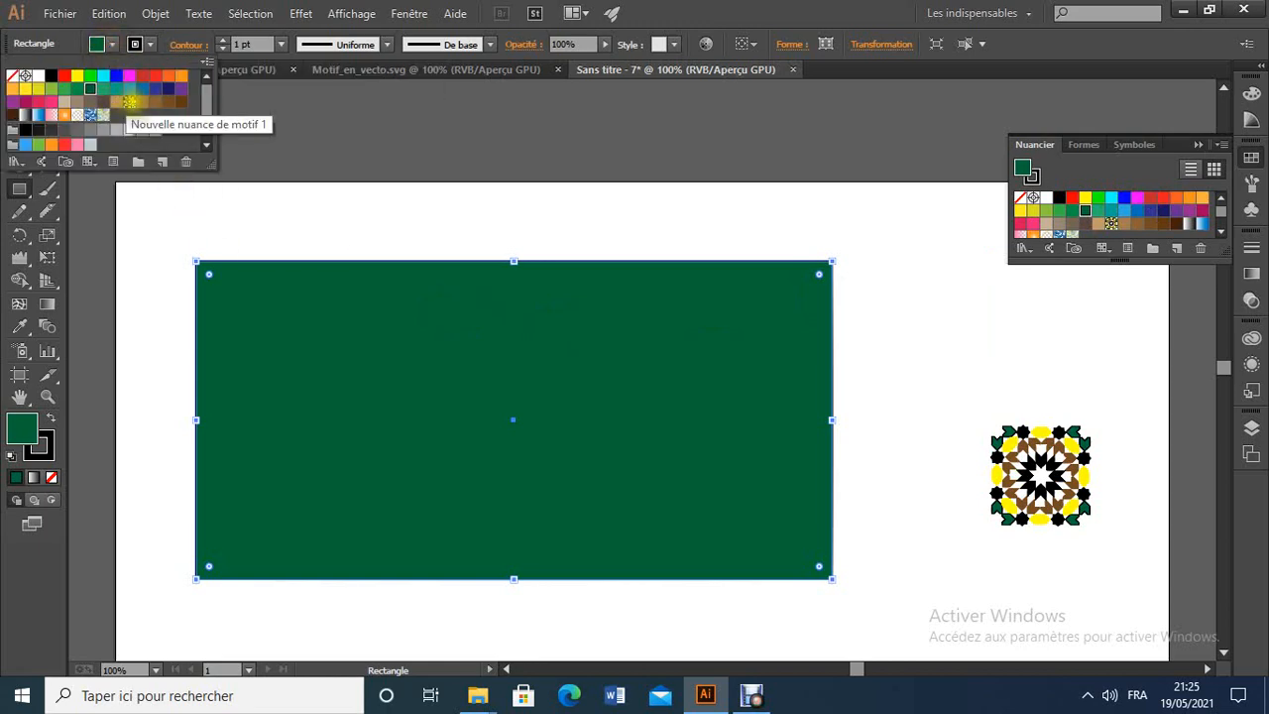
click(129, 102)
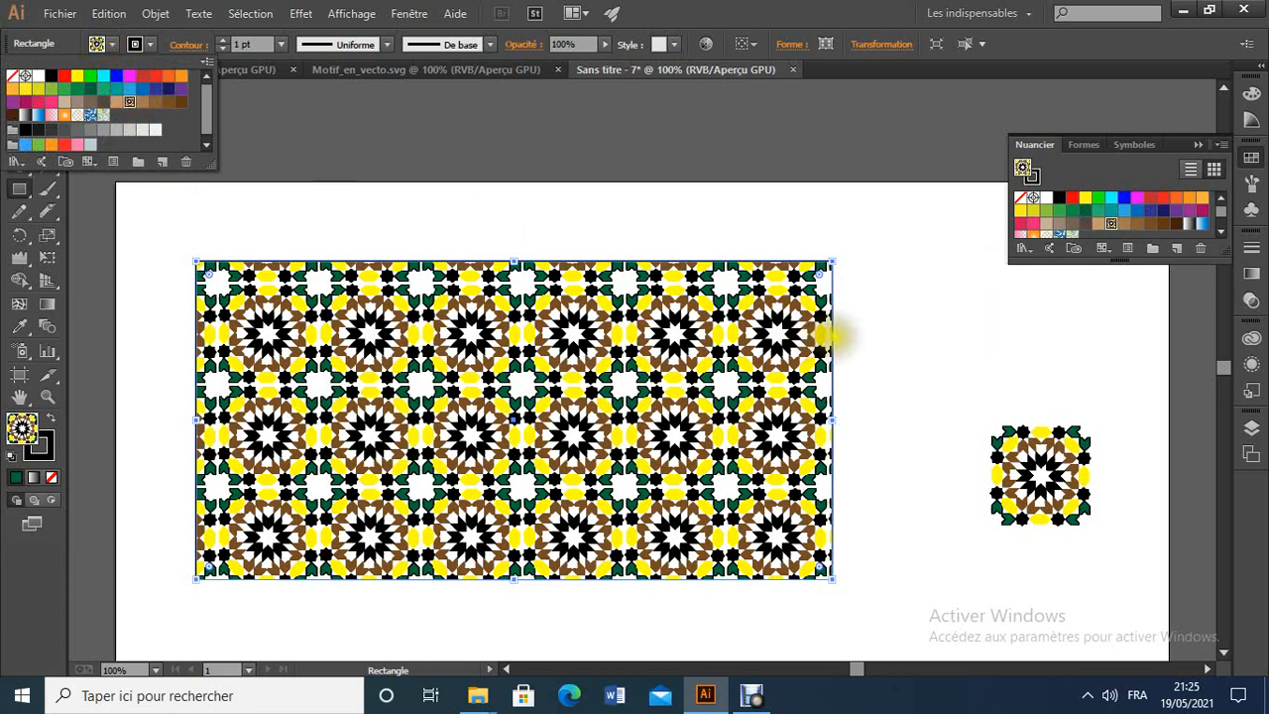
click(947, 355)
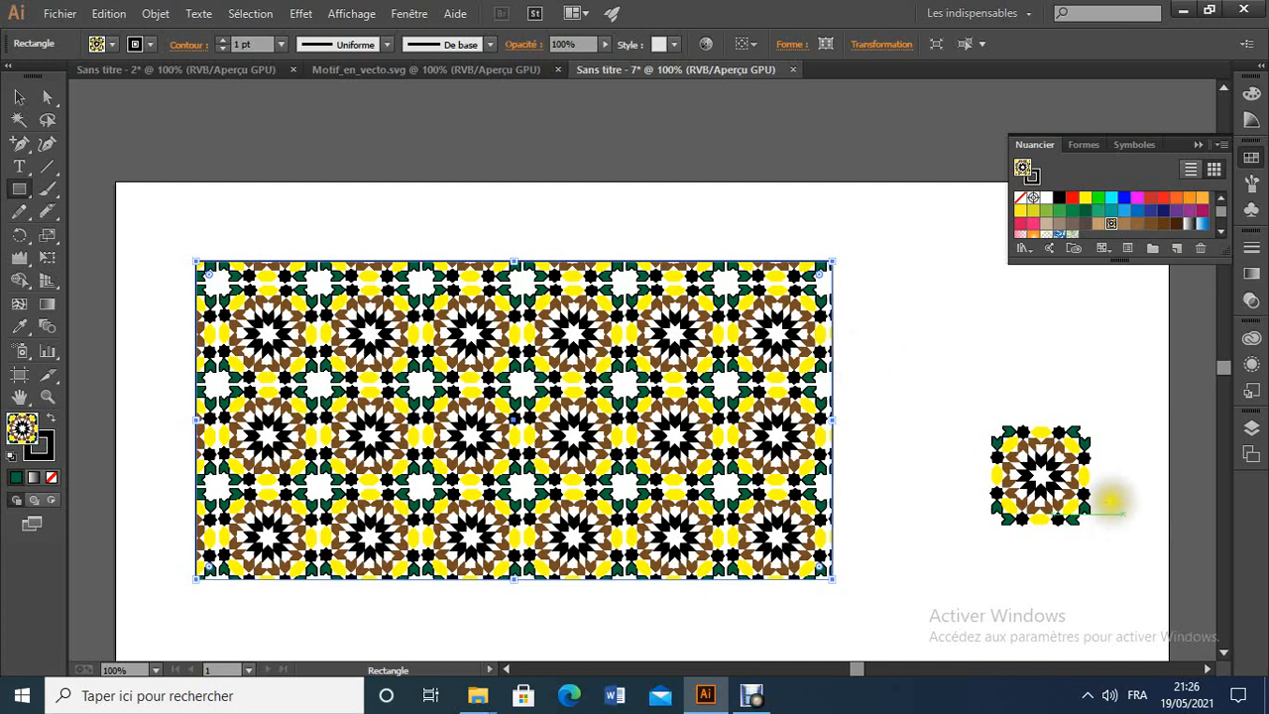
click(26, 239)
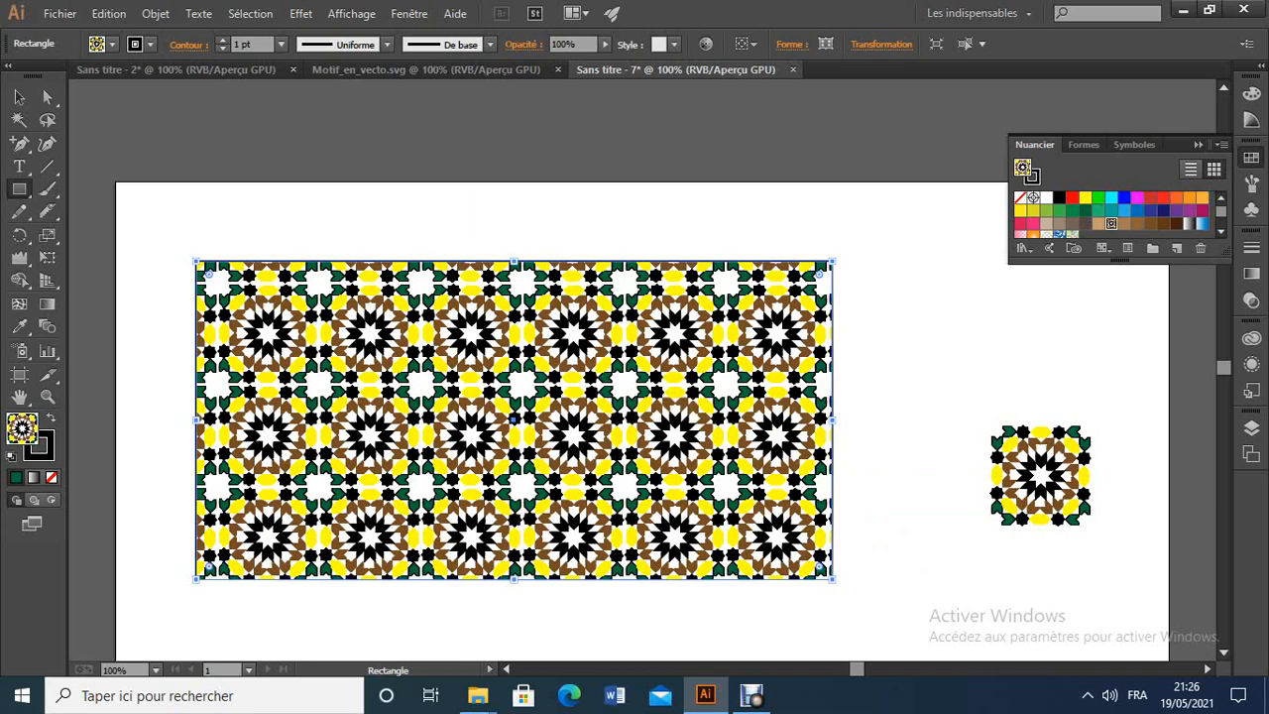
click(751, 696)
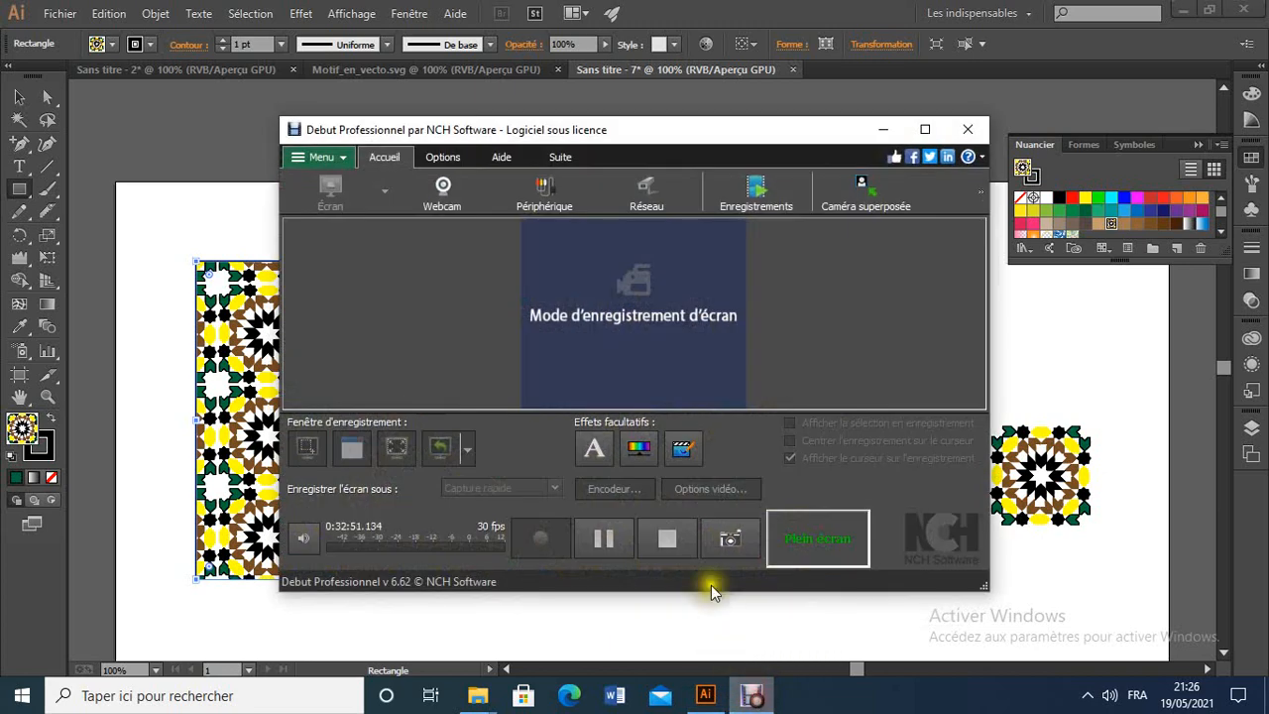